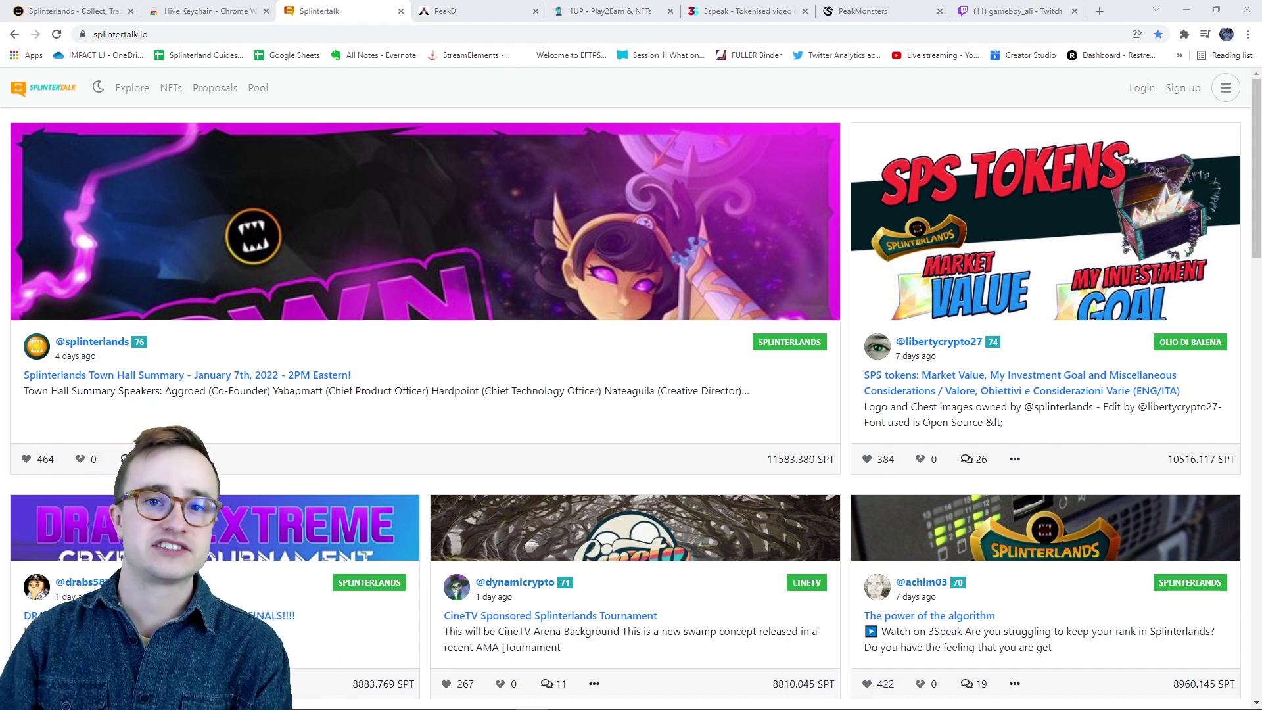
# - Go to the Splinterlands site and show that Hive Keychain has access to it
pyautogui.click(985, 6)
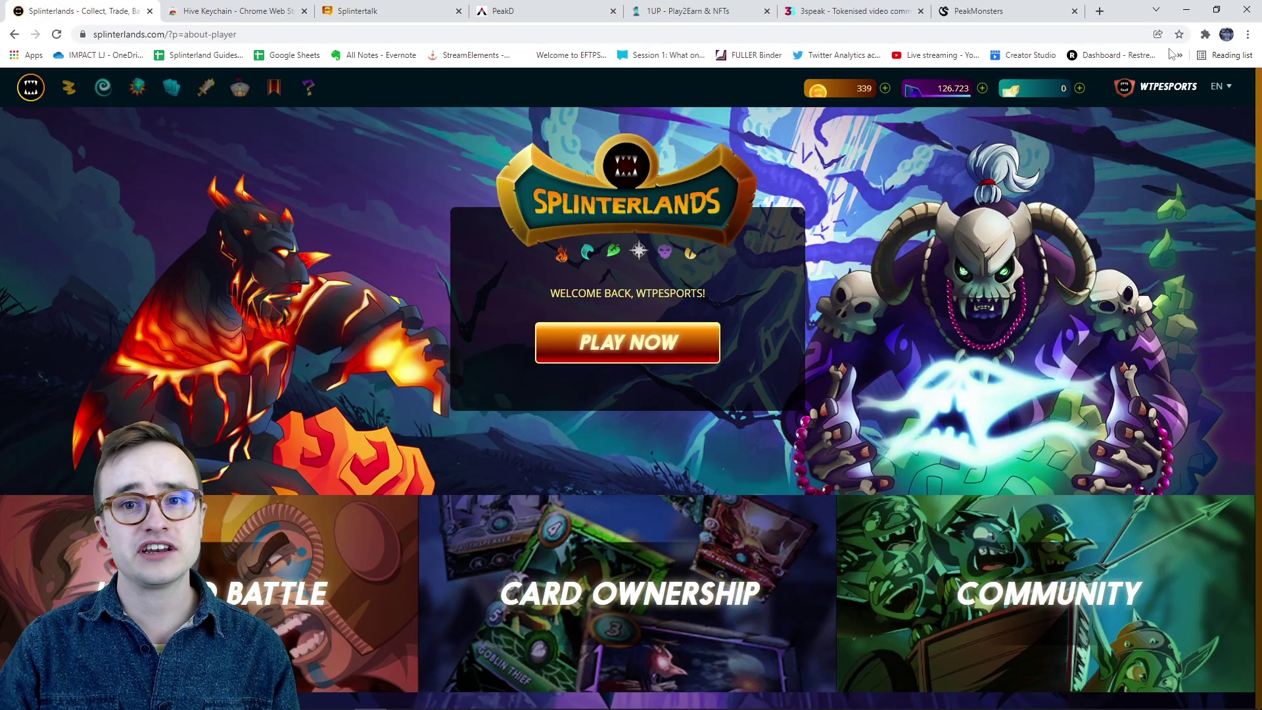
pyautogui.click(1204, 34)
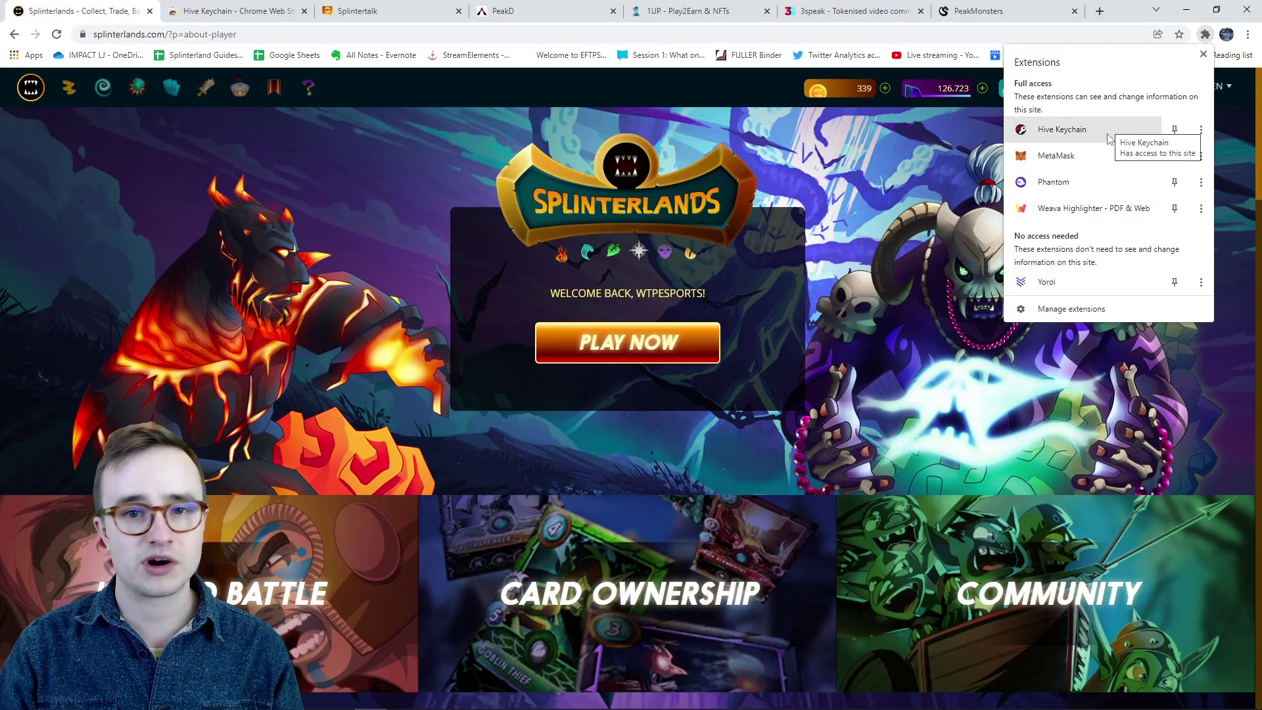
# - Request the account's private keys from the account menu, then view the Hive Keychain store page
pyautogui.click(886, 144)
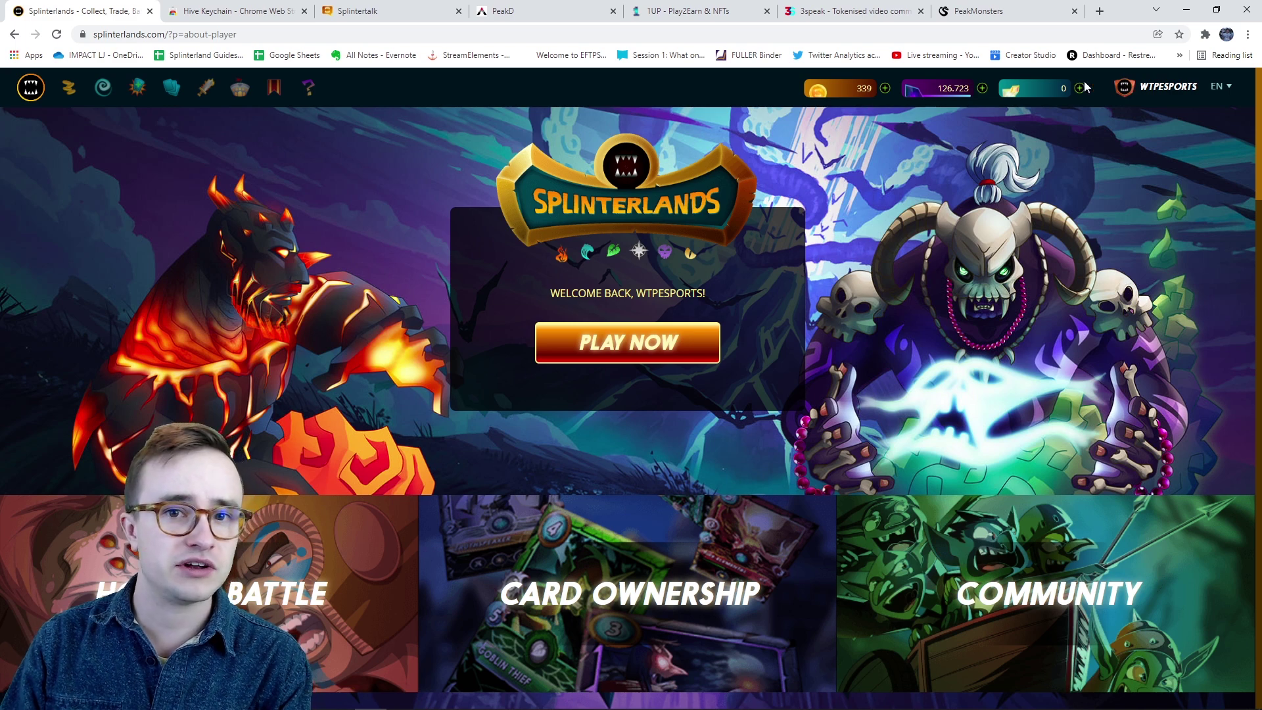
pyautogui.click(1124, 89)
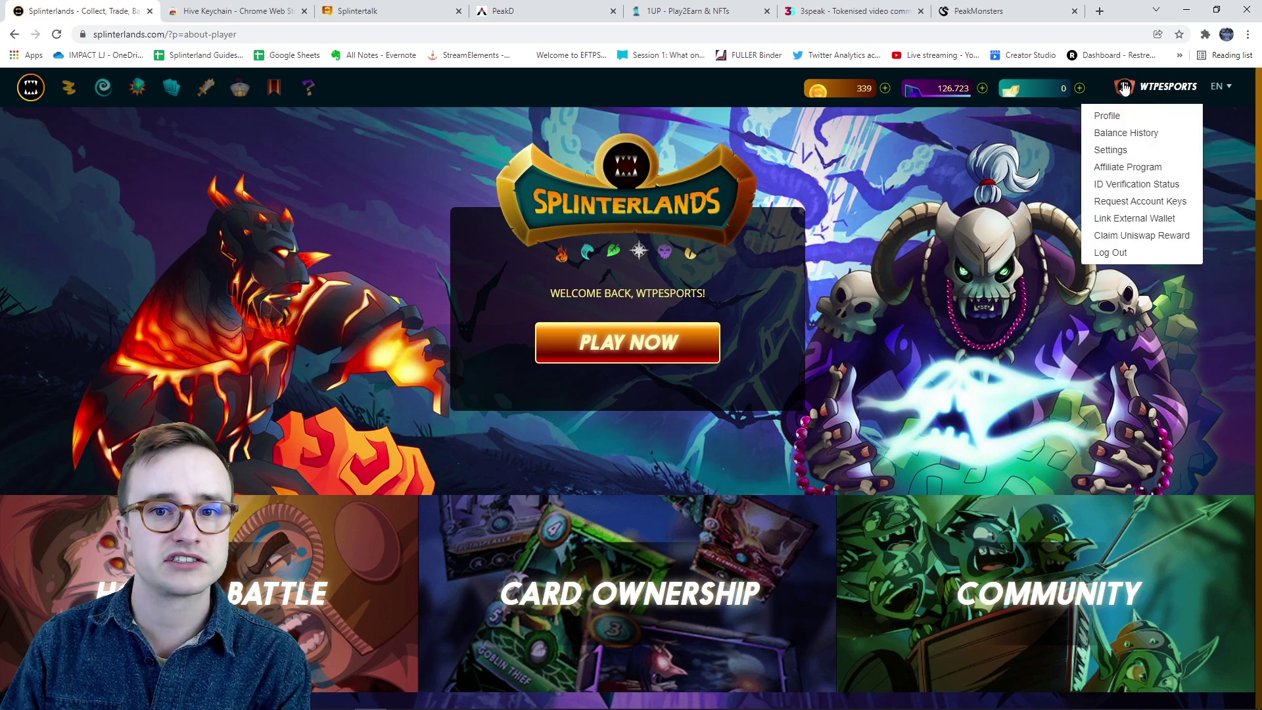
pyautogui.click(1133, 200)
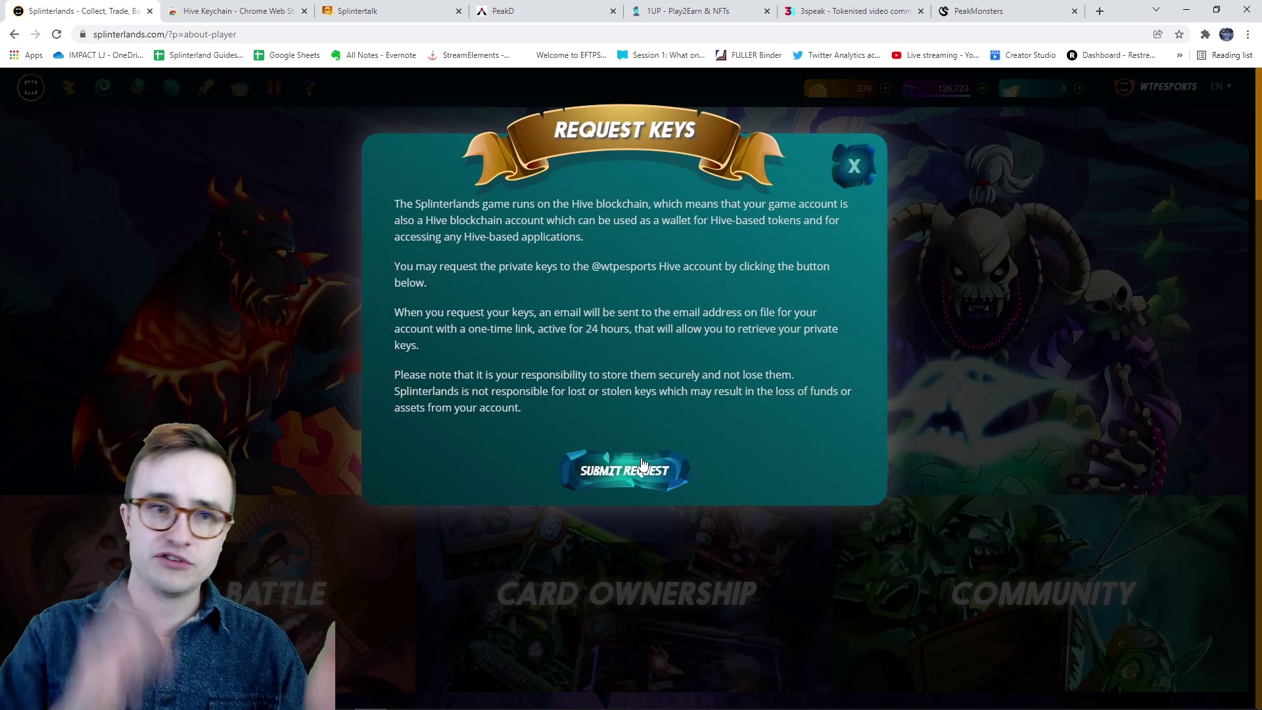
pyautogui.click(230, 11)
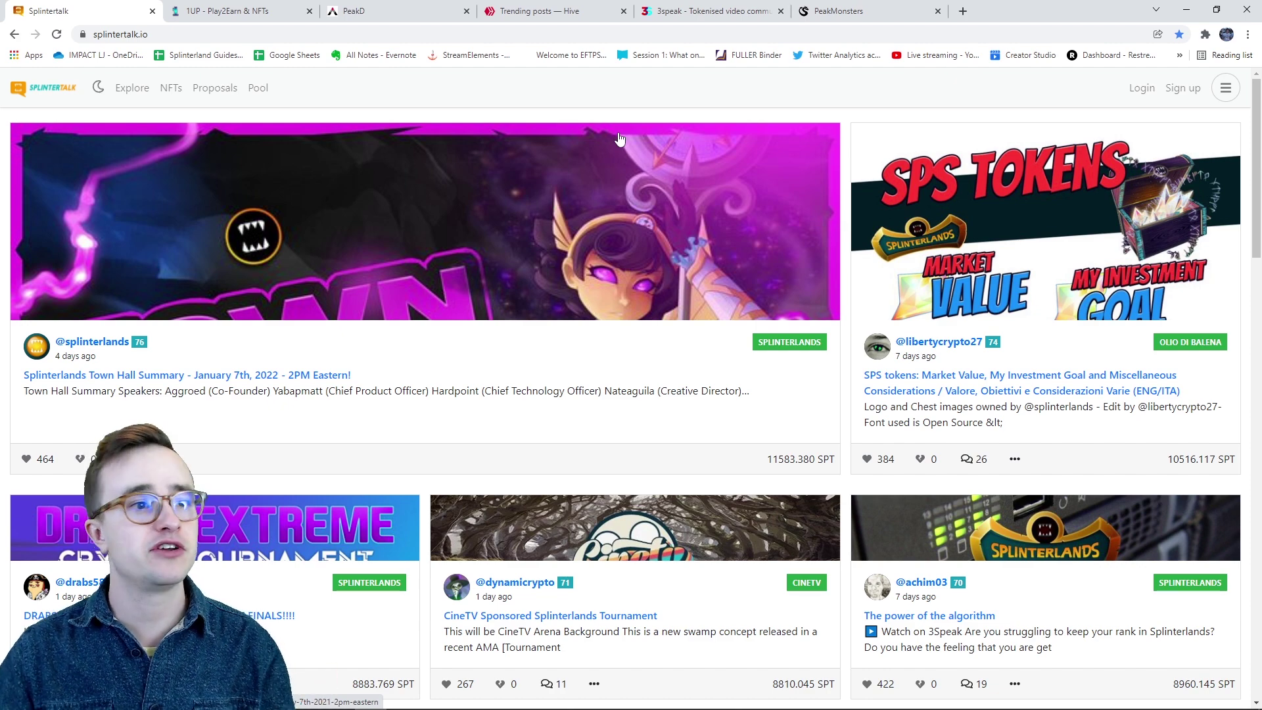
pyautogui.click(273, 7)
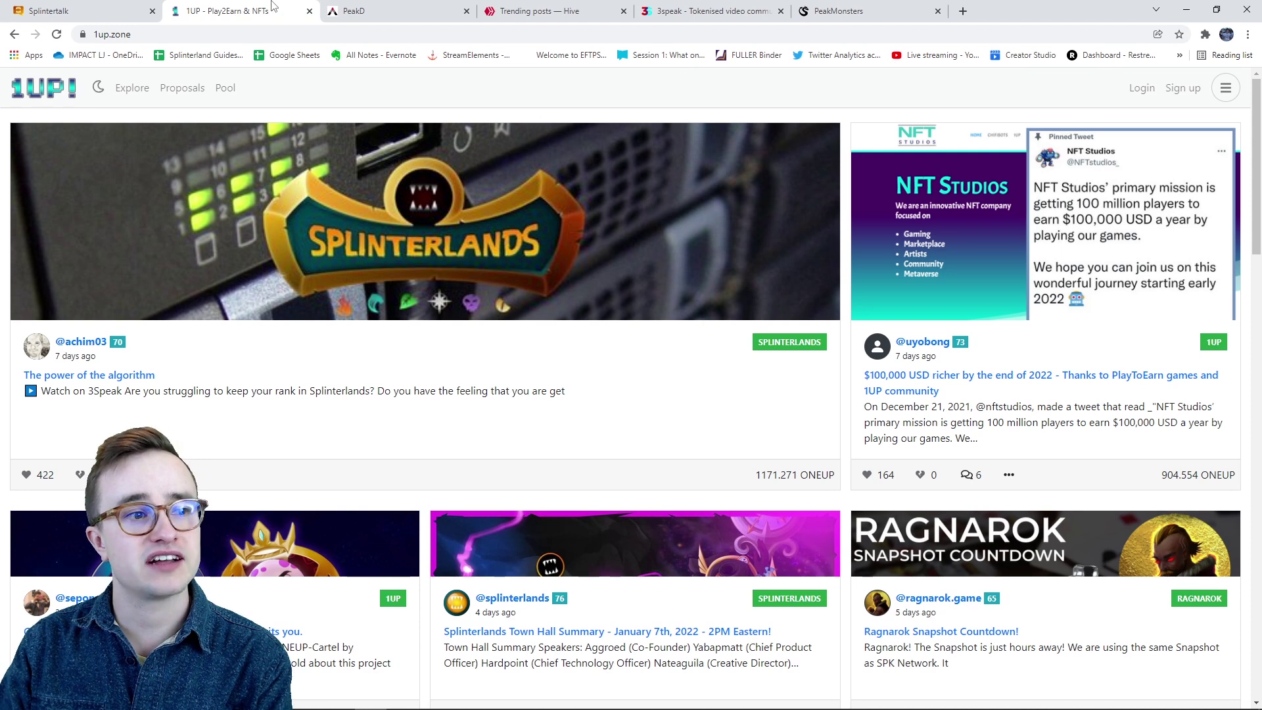
pyautogui.click(434, 7)
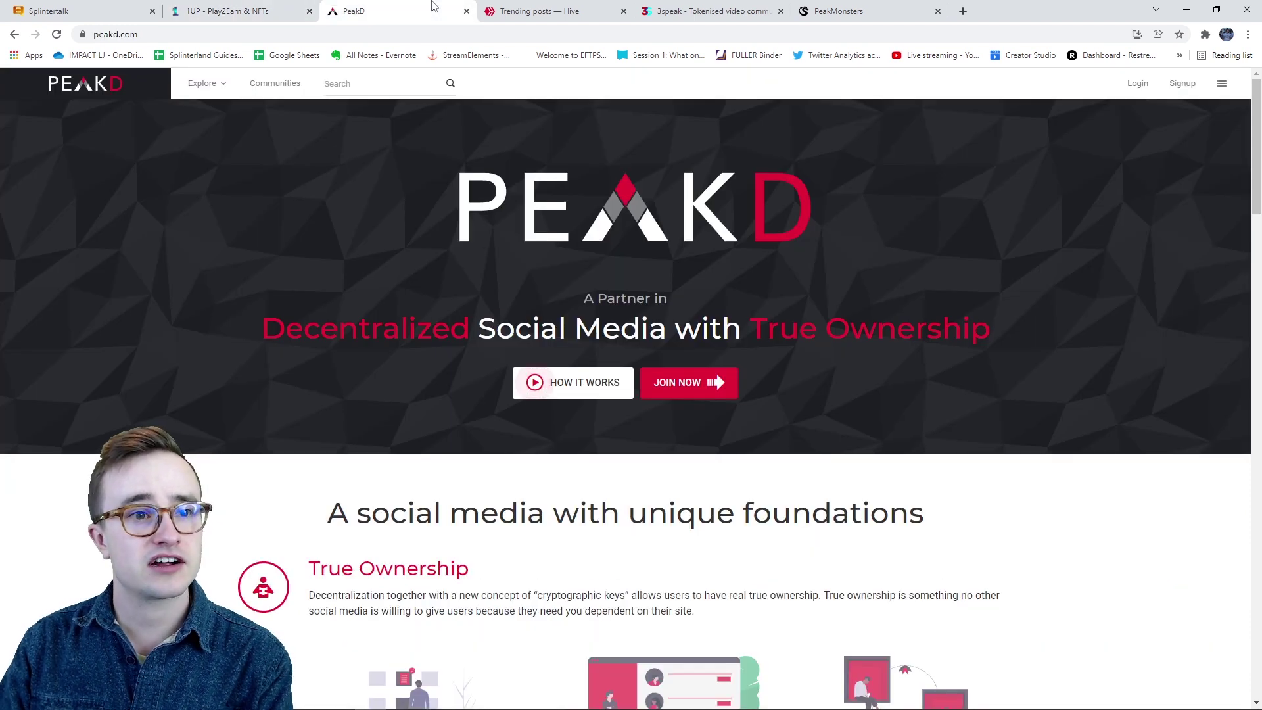
pyautogui.click(504, 6)
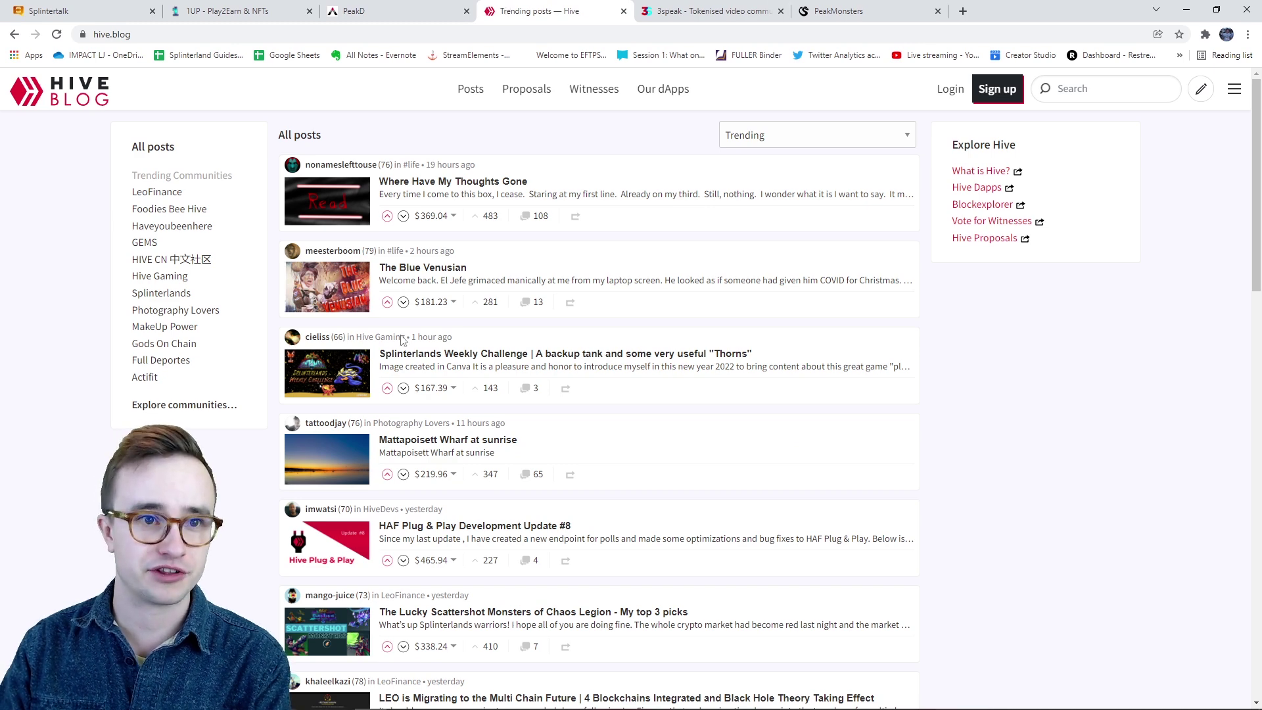
pyautogui.click(395, 11)
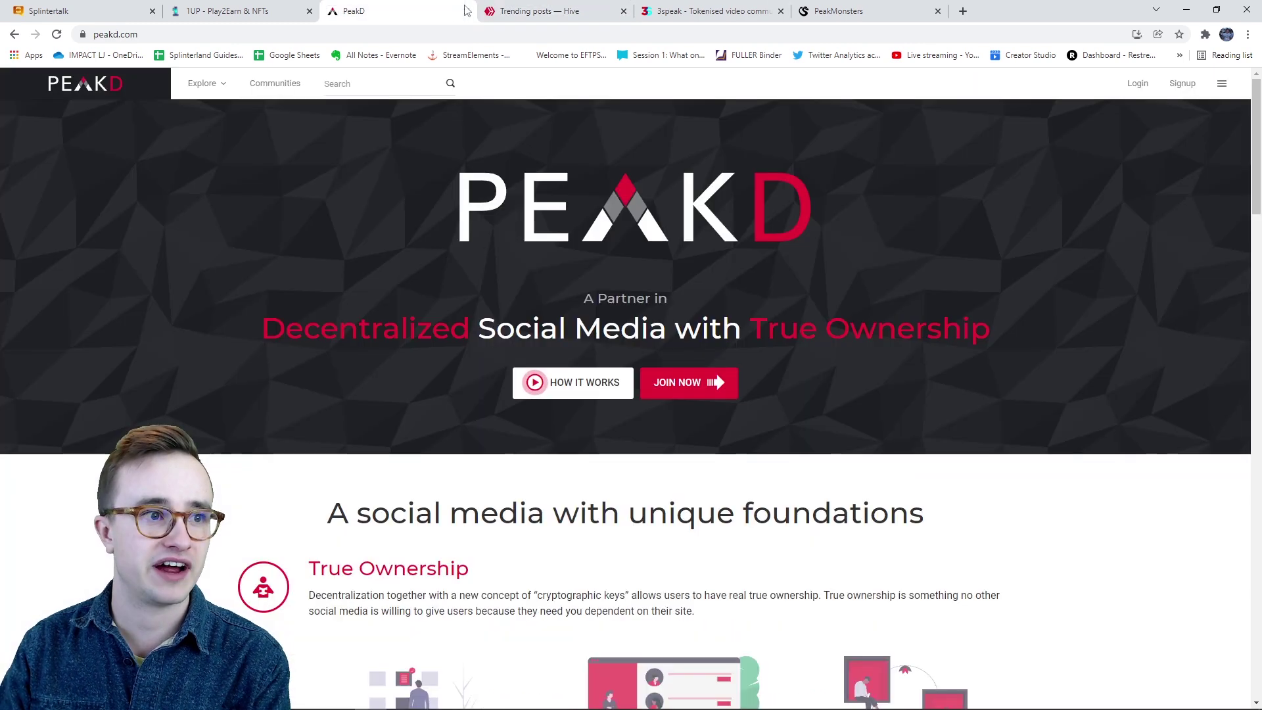
pyautogui.click(535, 13)
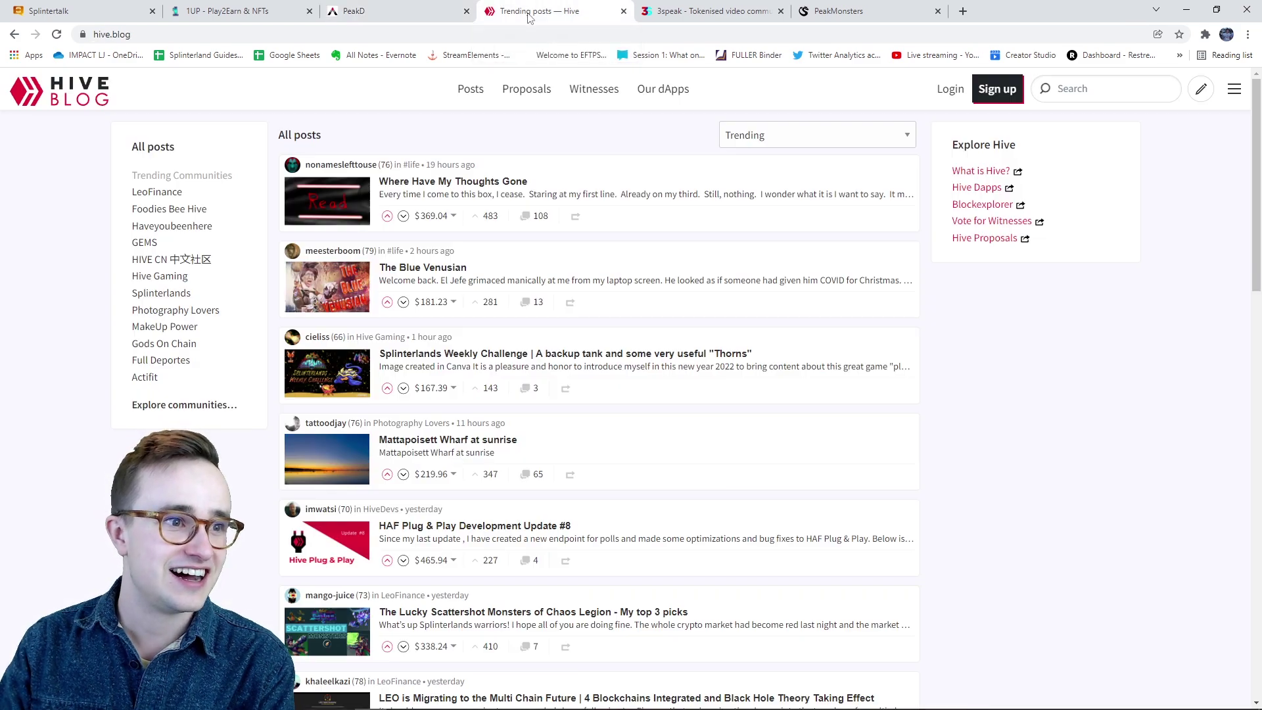
pyautogui.click(698, 14)
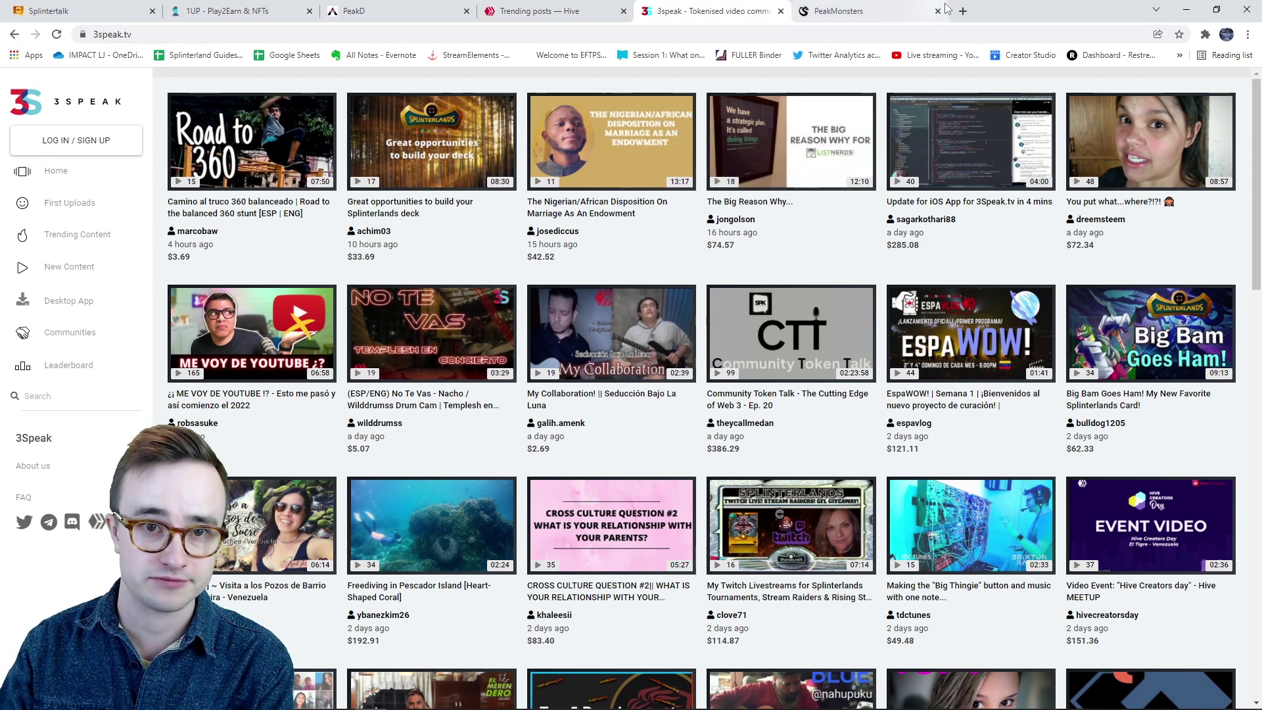
pyautogui.hotkey('ctrl', 'shift', 't')
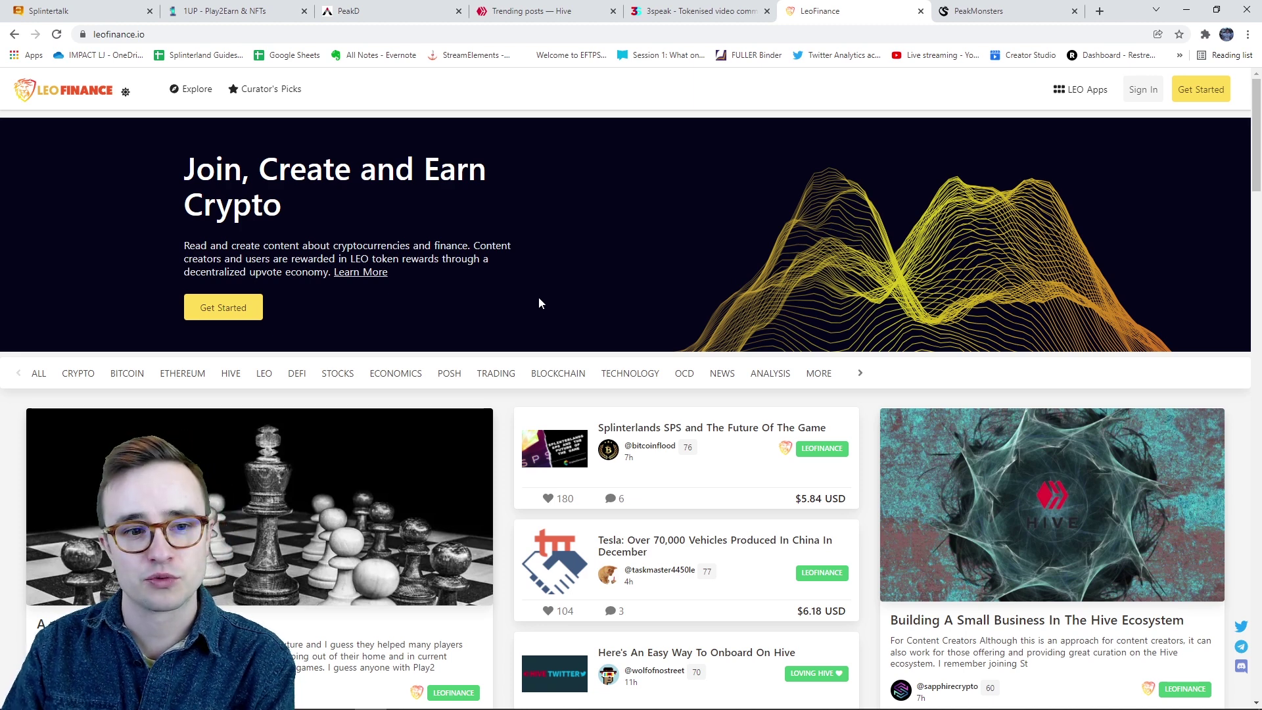
pyautogui.scroll(-1, 540, 301)
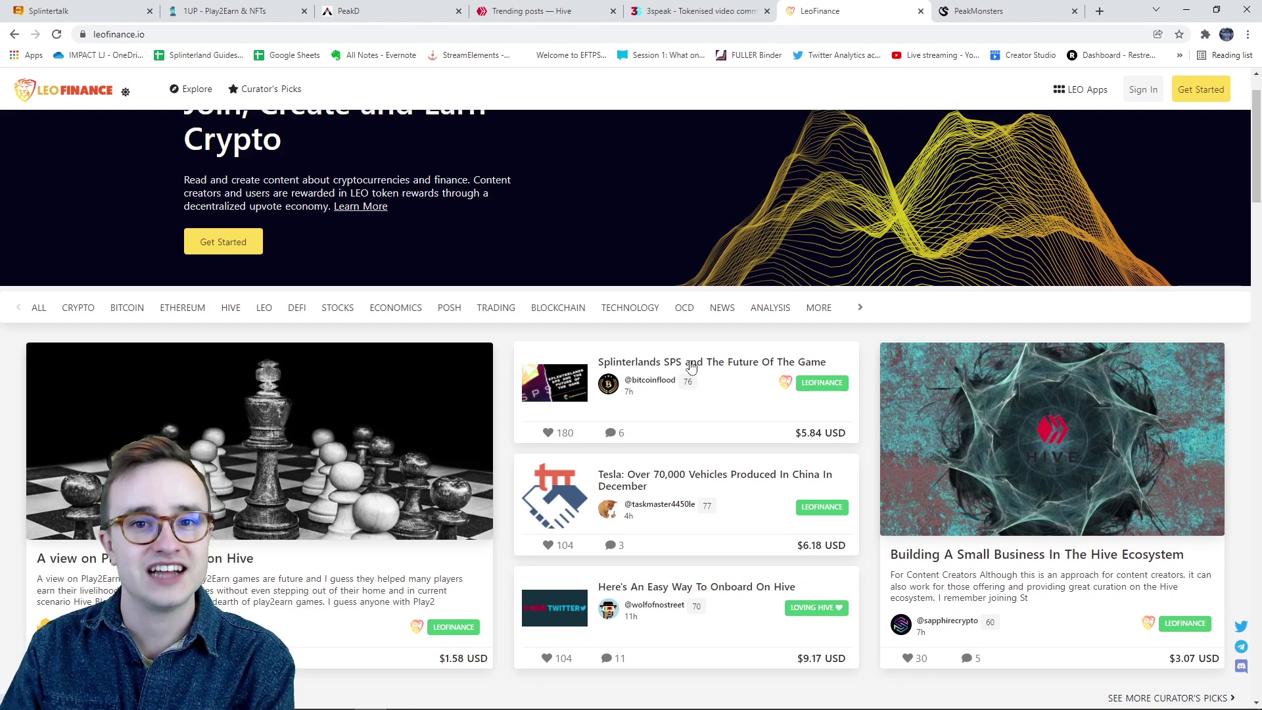
pyautogui.scroll(-3, 691, 366)
pyautogui.scroll(3, 691, 366)
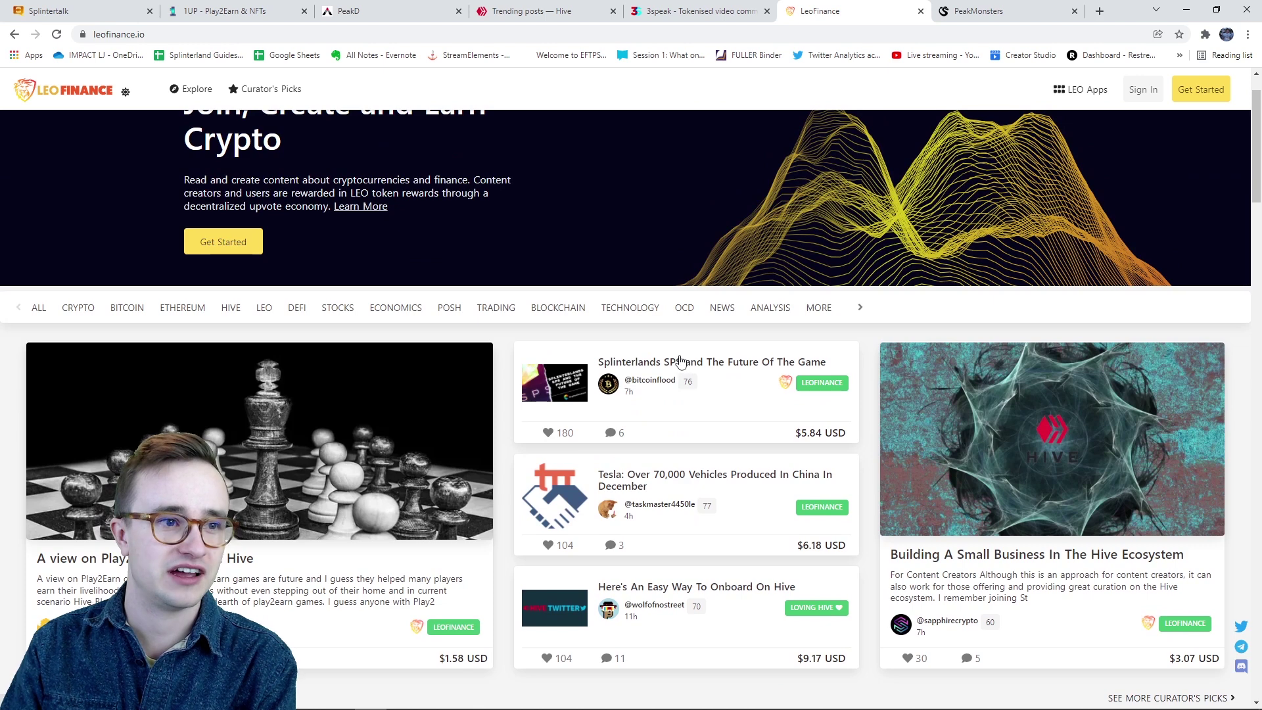
pyautogui.scroll(1, 679, 361)
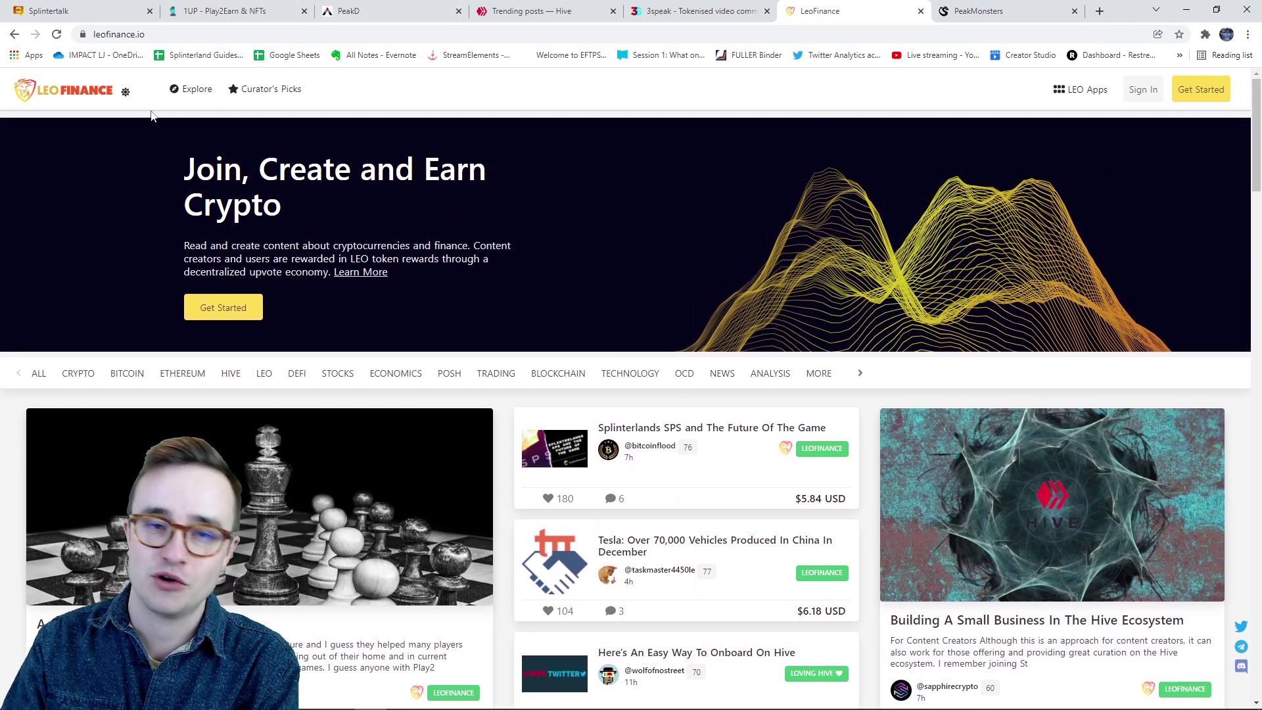
pyautogui.click(921, 11)
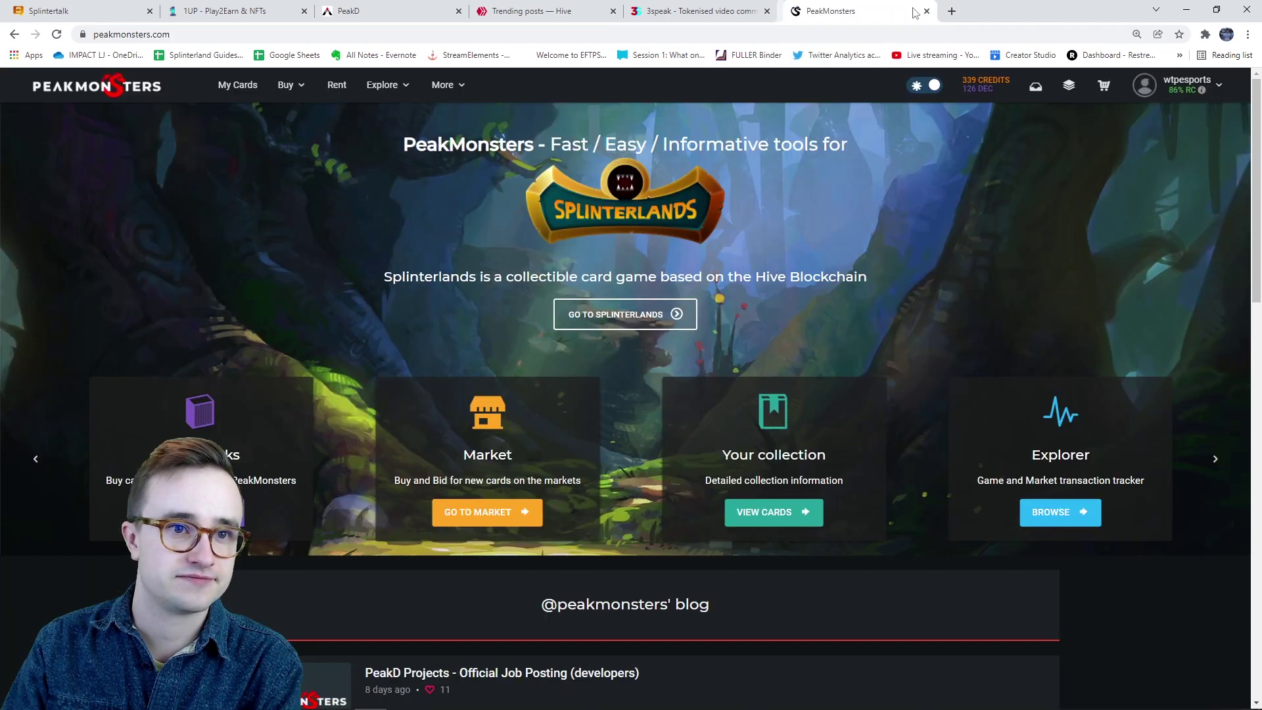
pyautogui.hotkey('ctrl', '1')
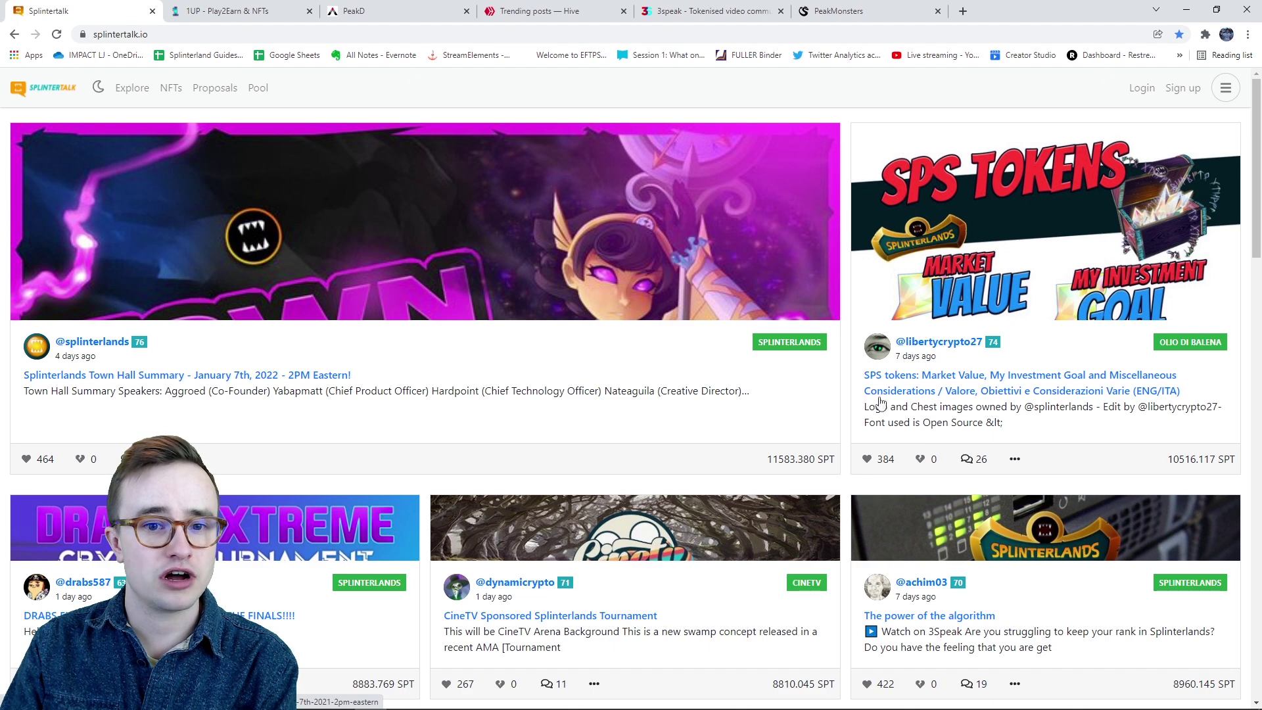
pyautogui.scroll(-3, 577, 306)
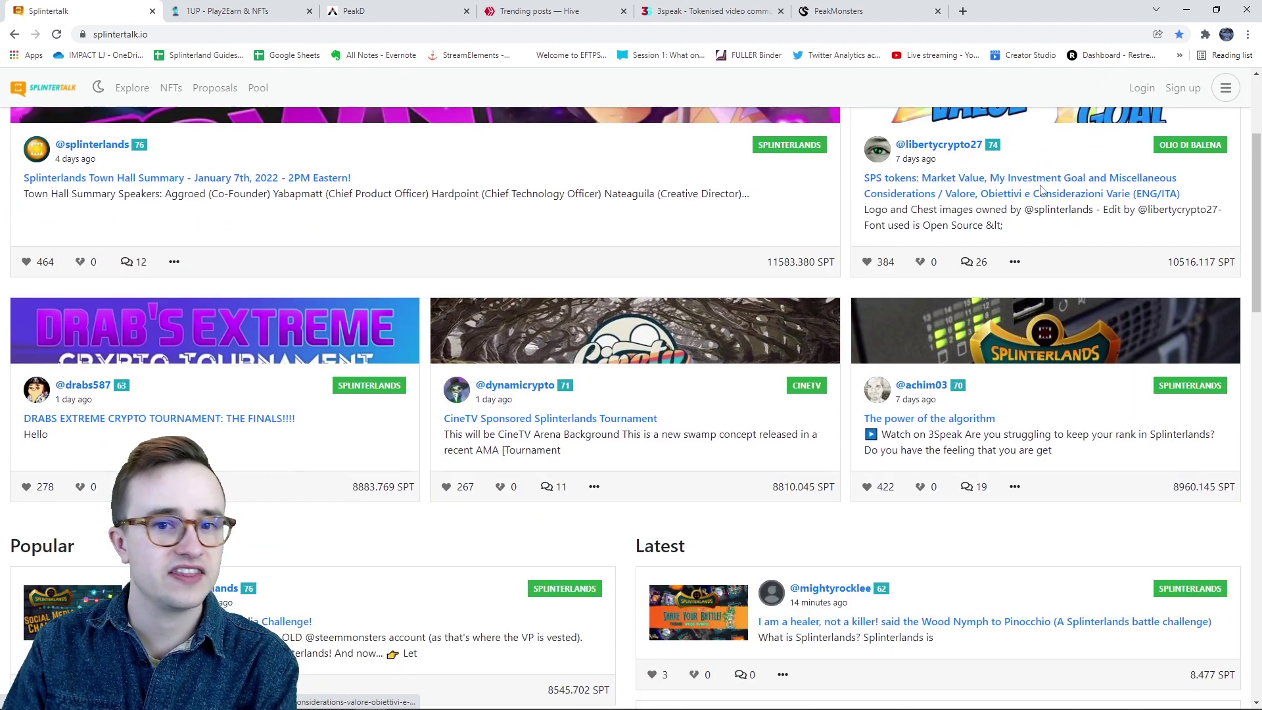
pyautogui.scroll(-4, 388, 316)
pyautogui.scroll(-3, 773, 233)
pyautogui.scroll(1, 773, 233)
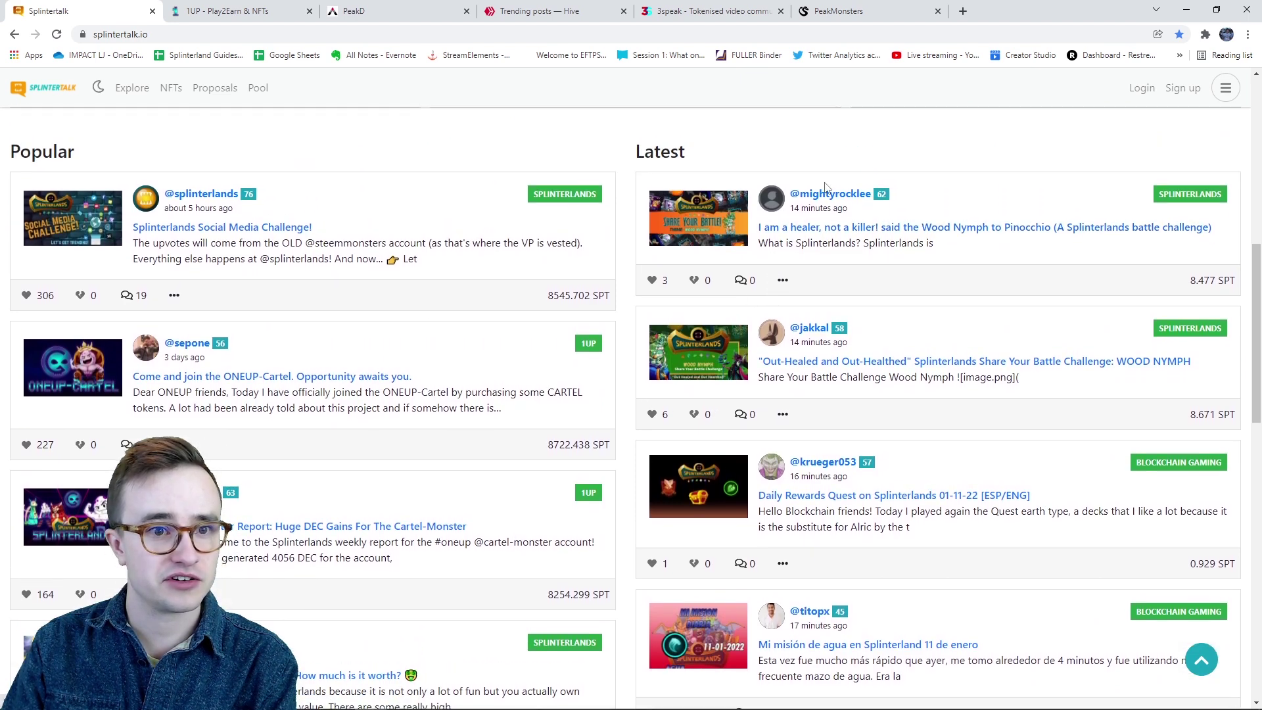
pyautogui.moveTo(559, 302)
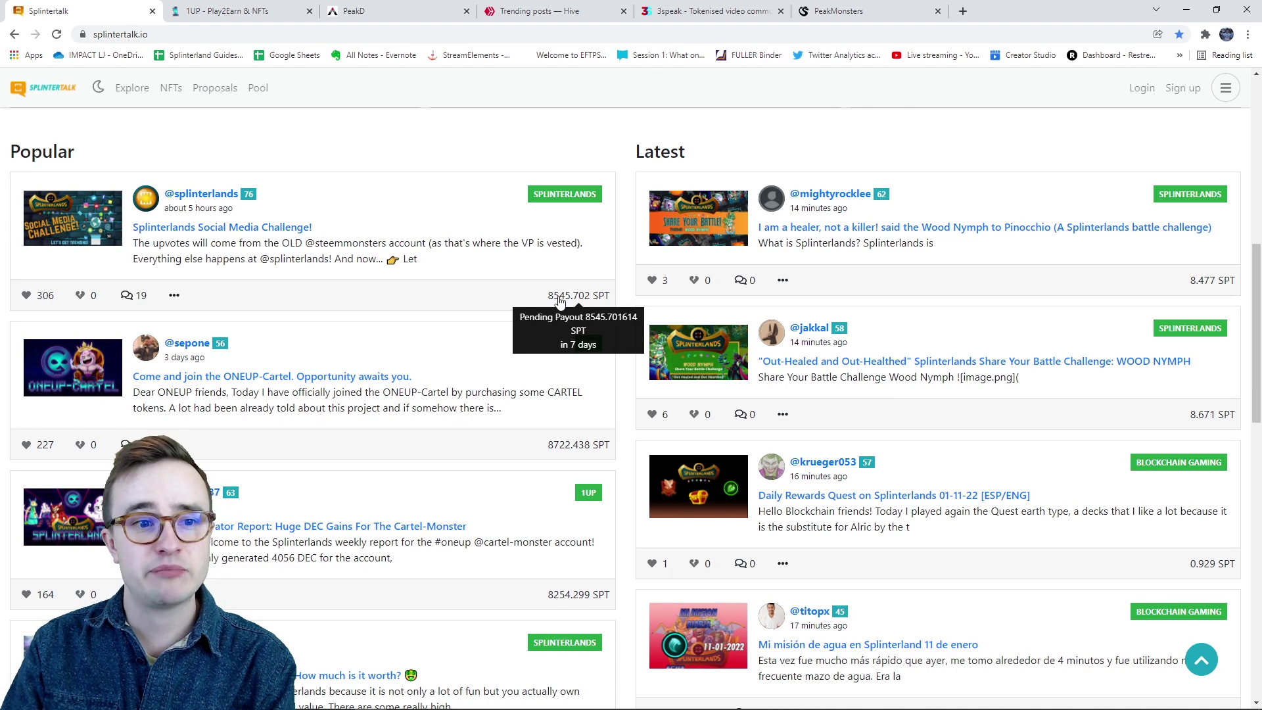
pyautogui.moveTo(1213, 419)
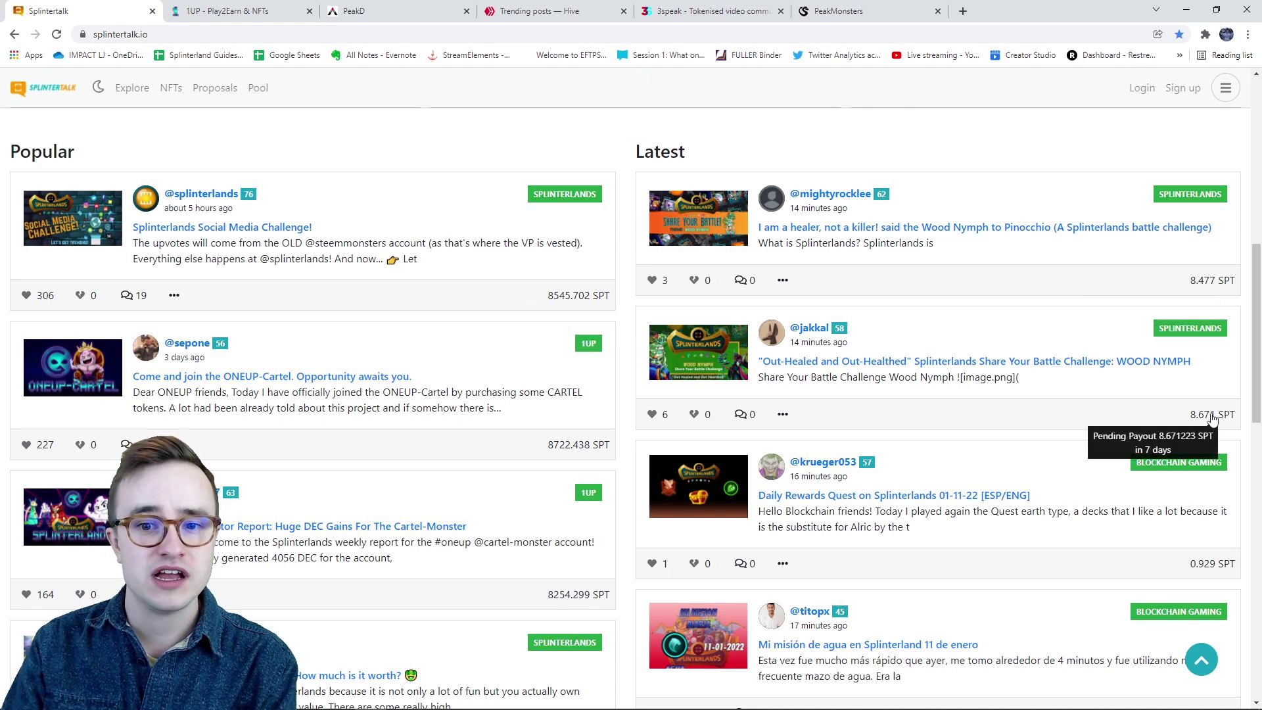
pyautogui.click(278, 14)
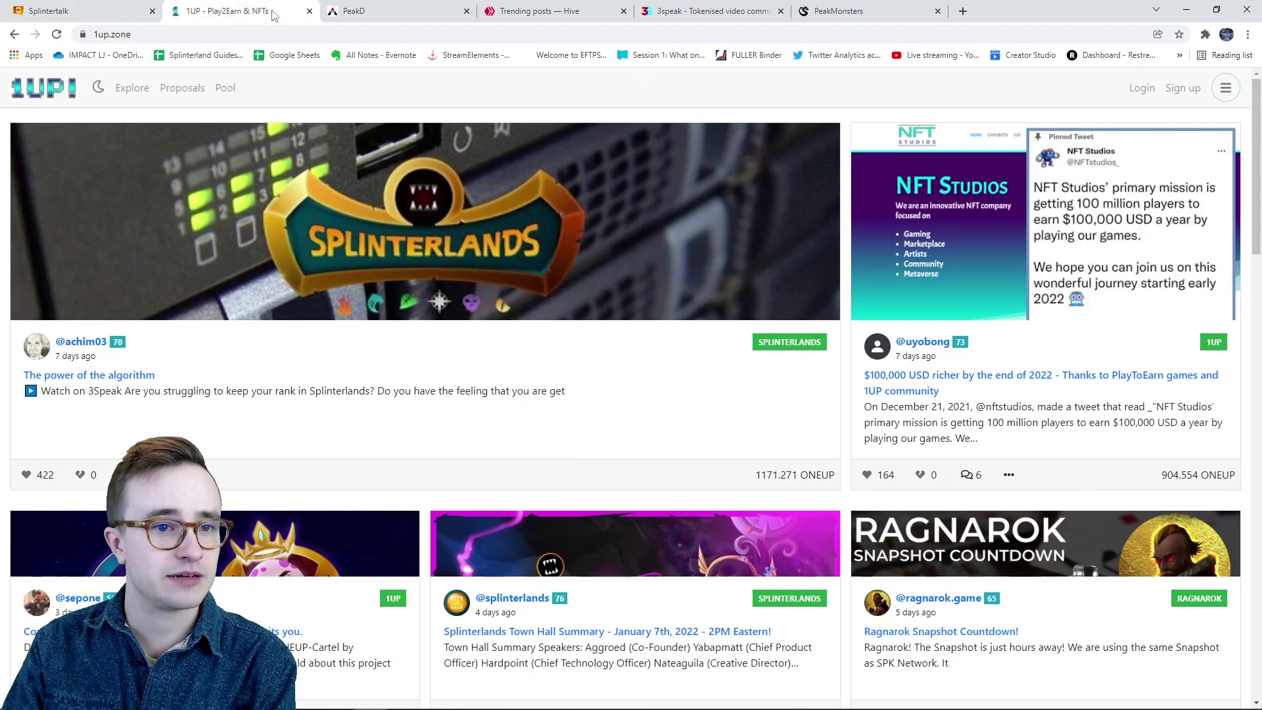
pyautogui.moveTo(801, 477)
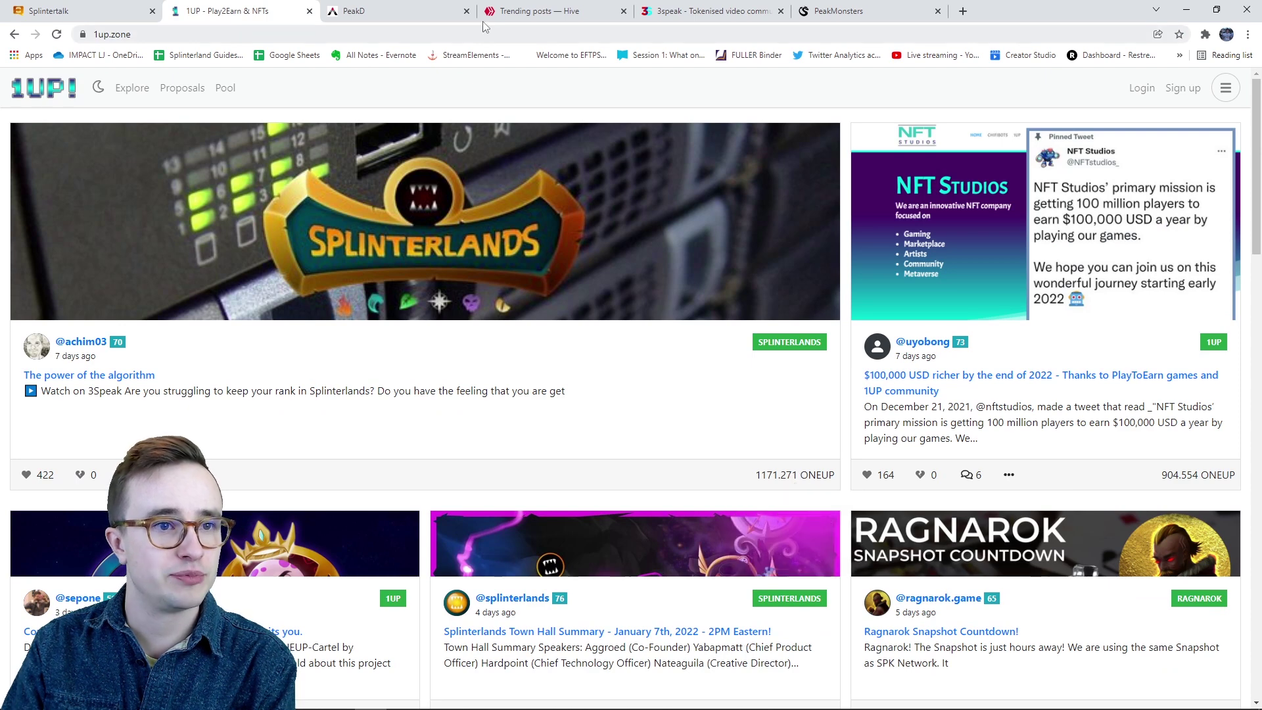
pyautogui.click(368, 11)
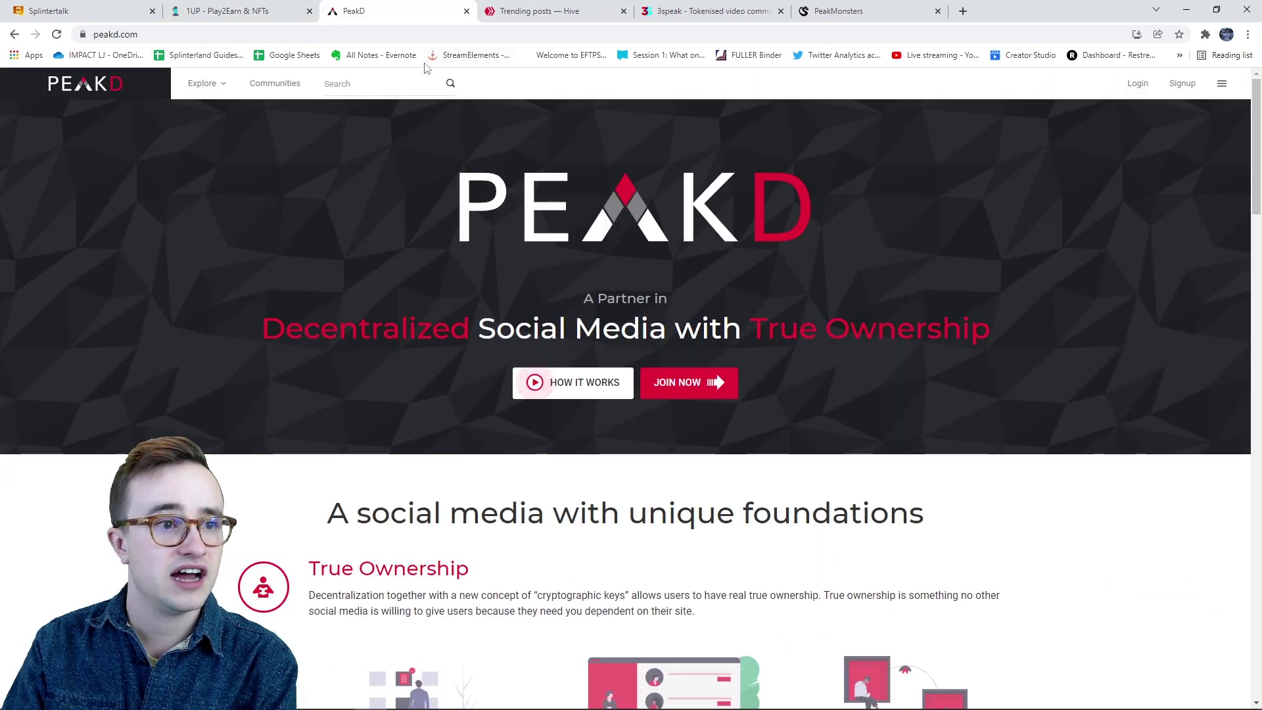
pyautogui.moveTo(199, 83)
pyautogui.click(219, 116)
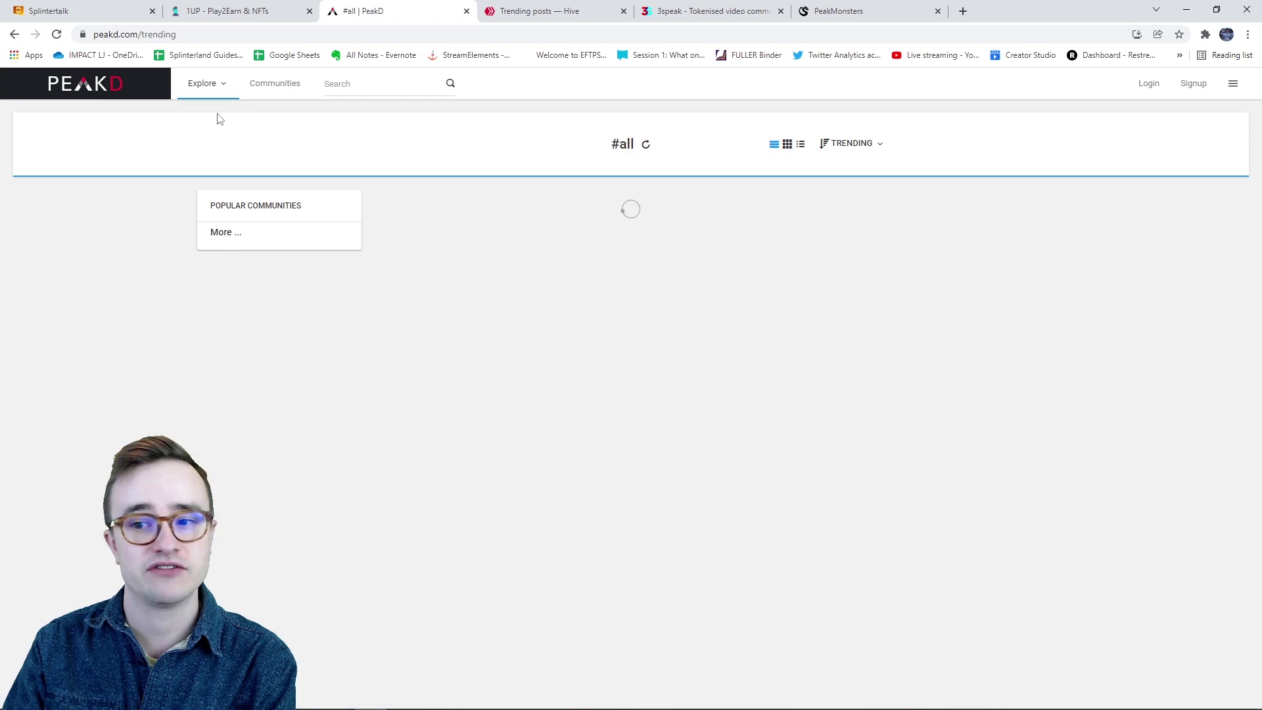
pyautogui.hotkey('ctrl', '1')
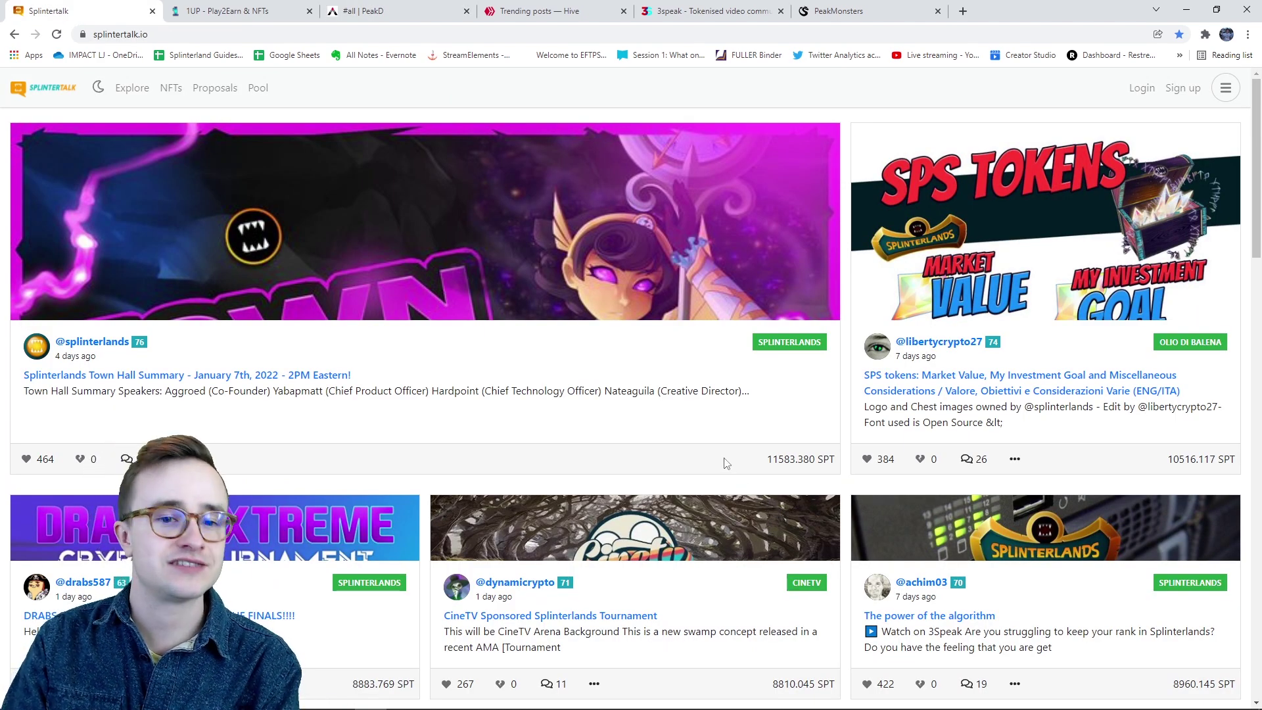
pyautogui.scroll(-1, 748, 444)
pyautogui.scroll(1, 766, 432)
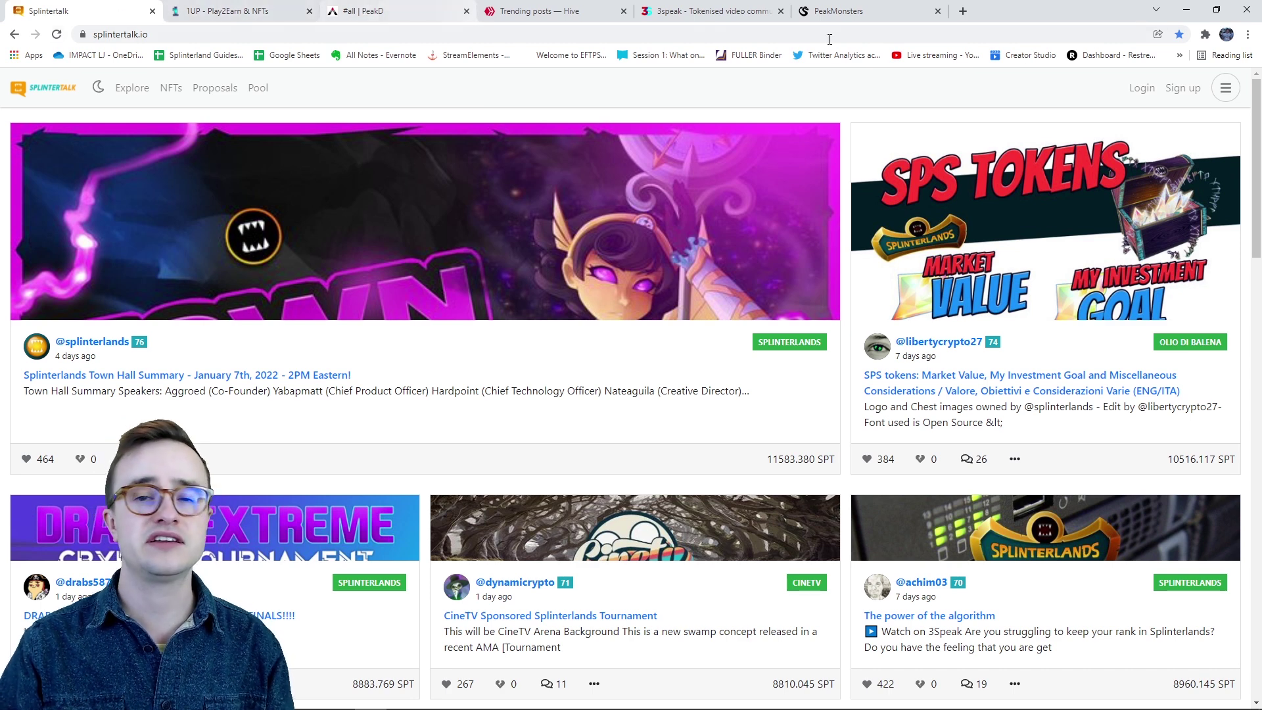
# - Log in with Hive Keychain using the account's username, skip future prompts, and open the profile
pyautogui.click(1128, 89)
pyautogui.click(645, 365)
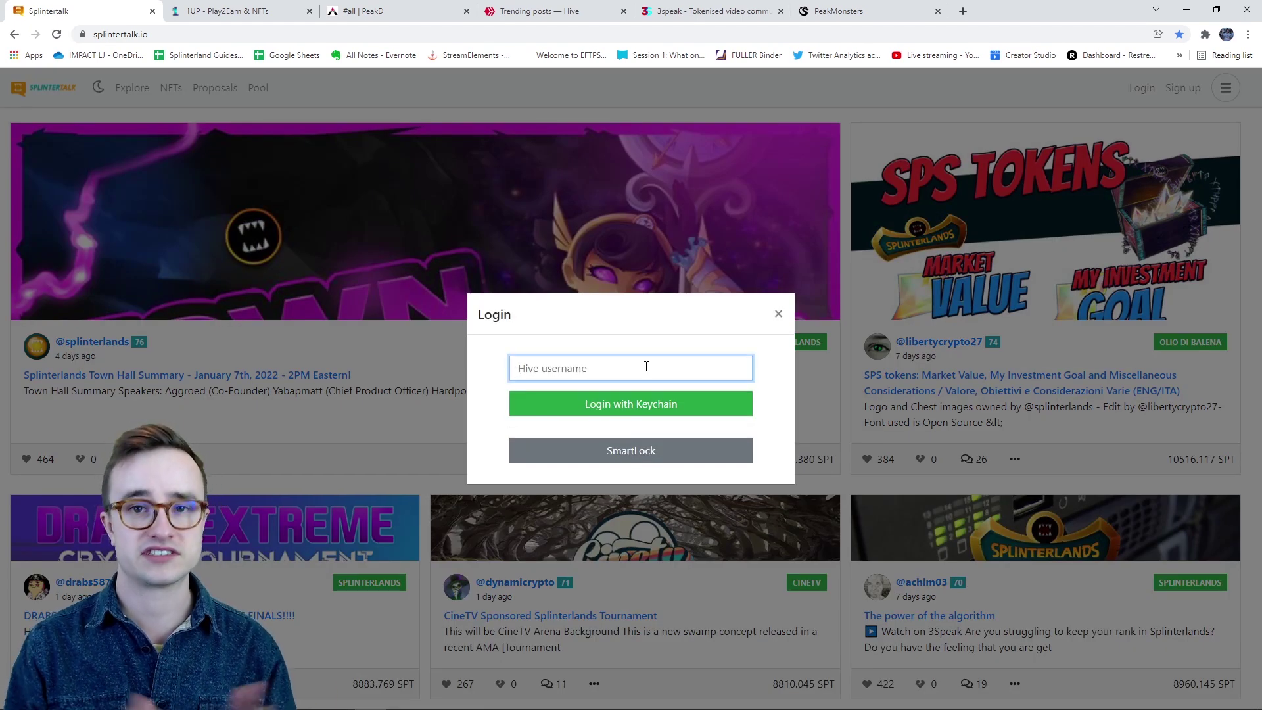
pyautogui.write('wtpesports')
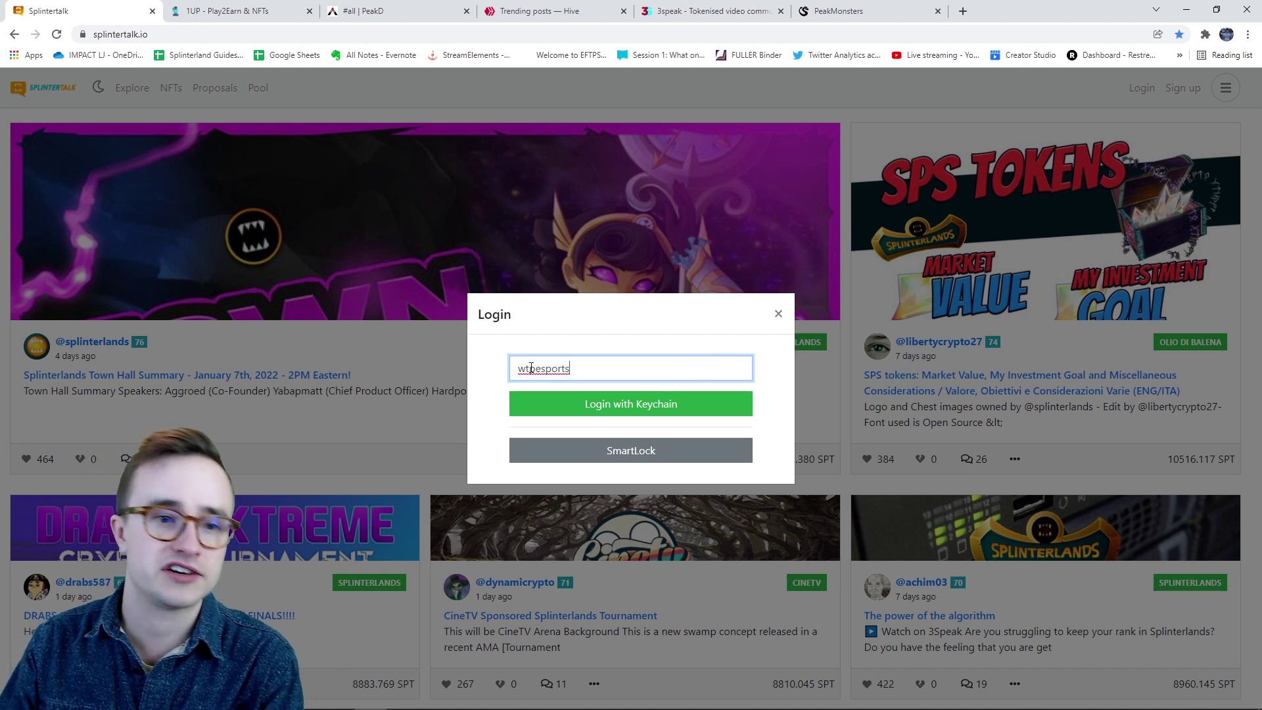
pyautogui.click(600, 411)
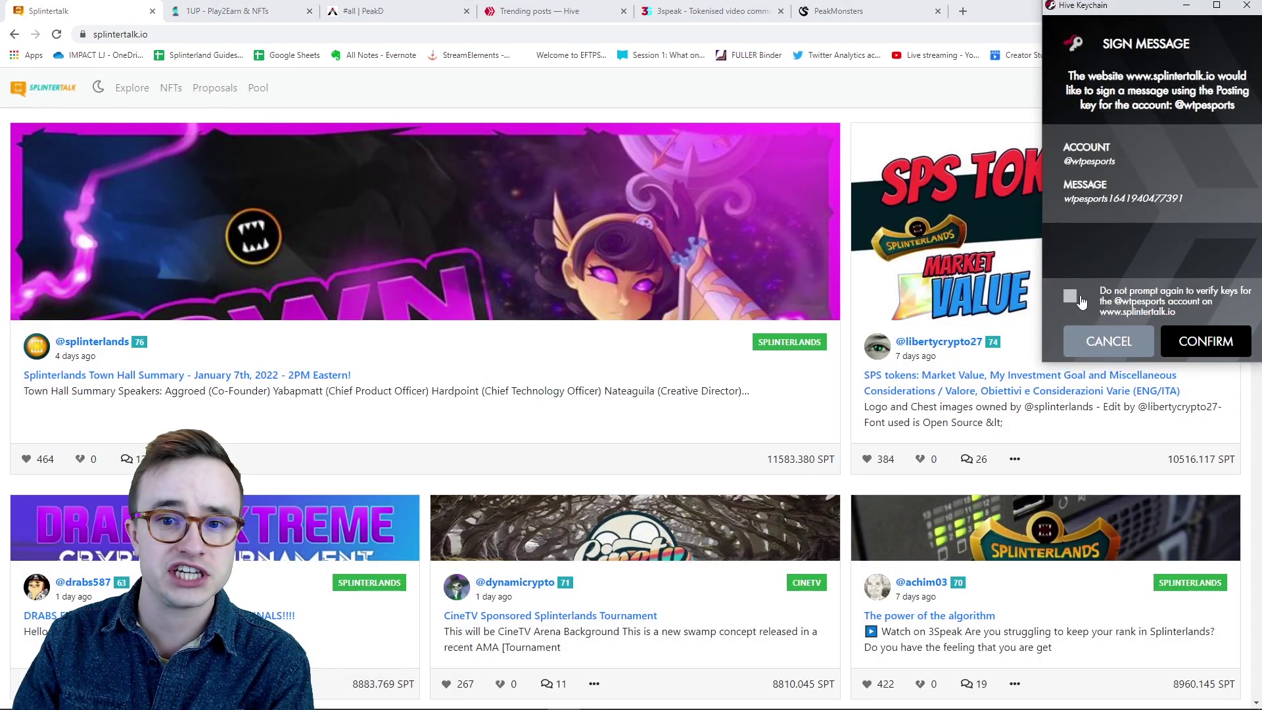
pyautogui.click(1071, 298)
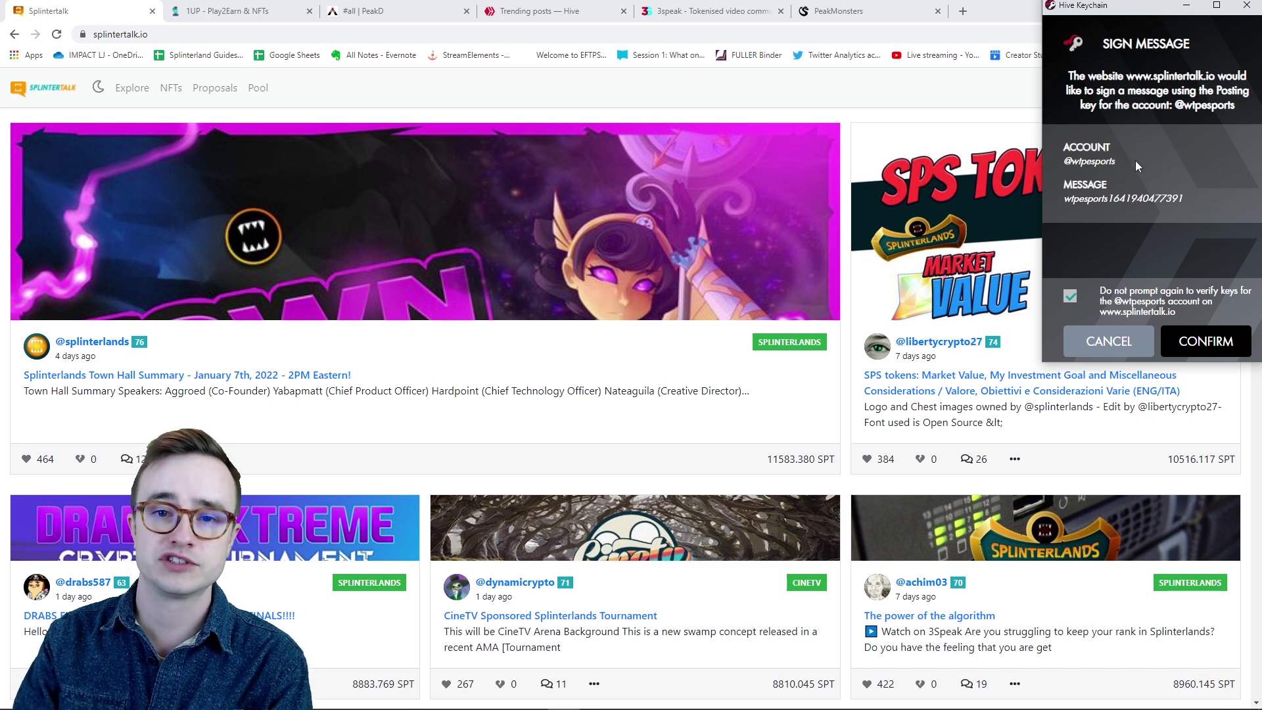
pyautogui.click(1165, 339)
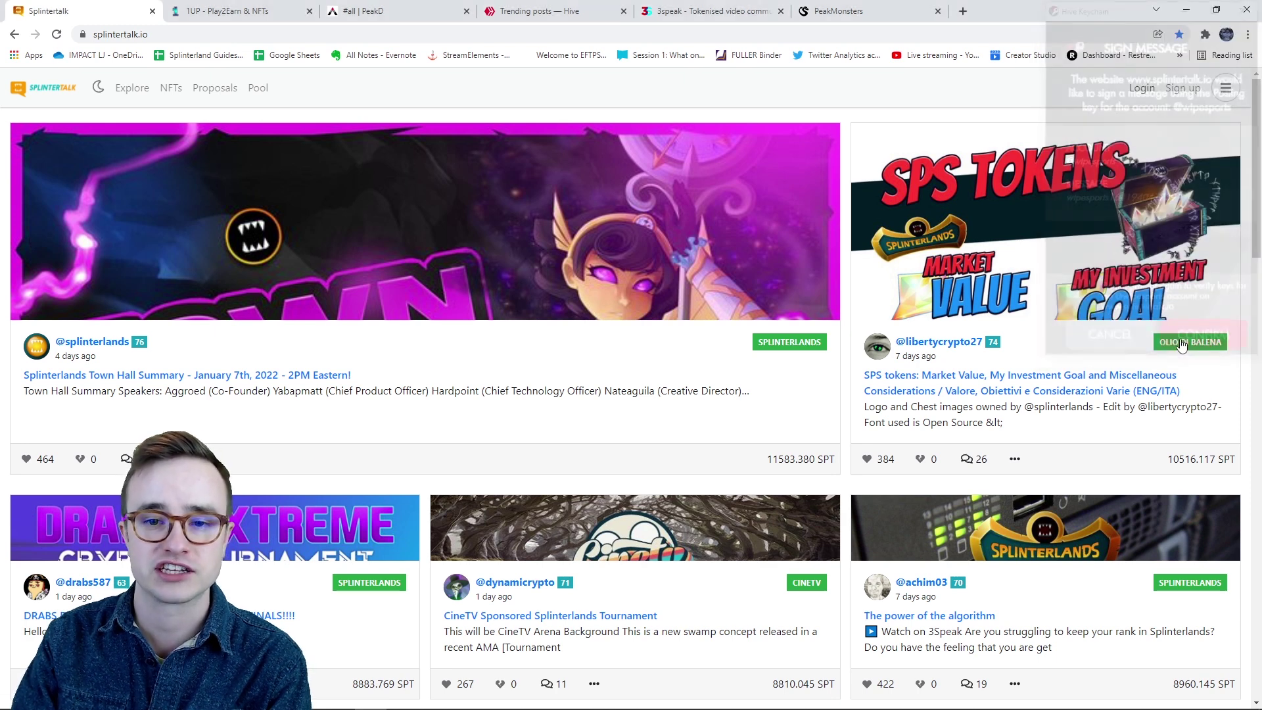
pyautogui.click(1169, 84)
pyautogui.click(1144, 125)
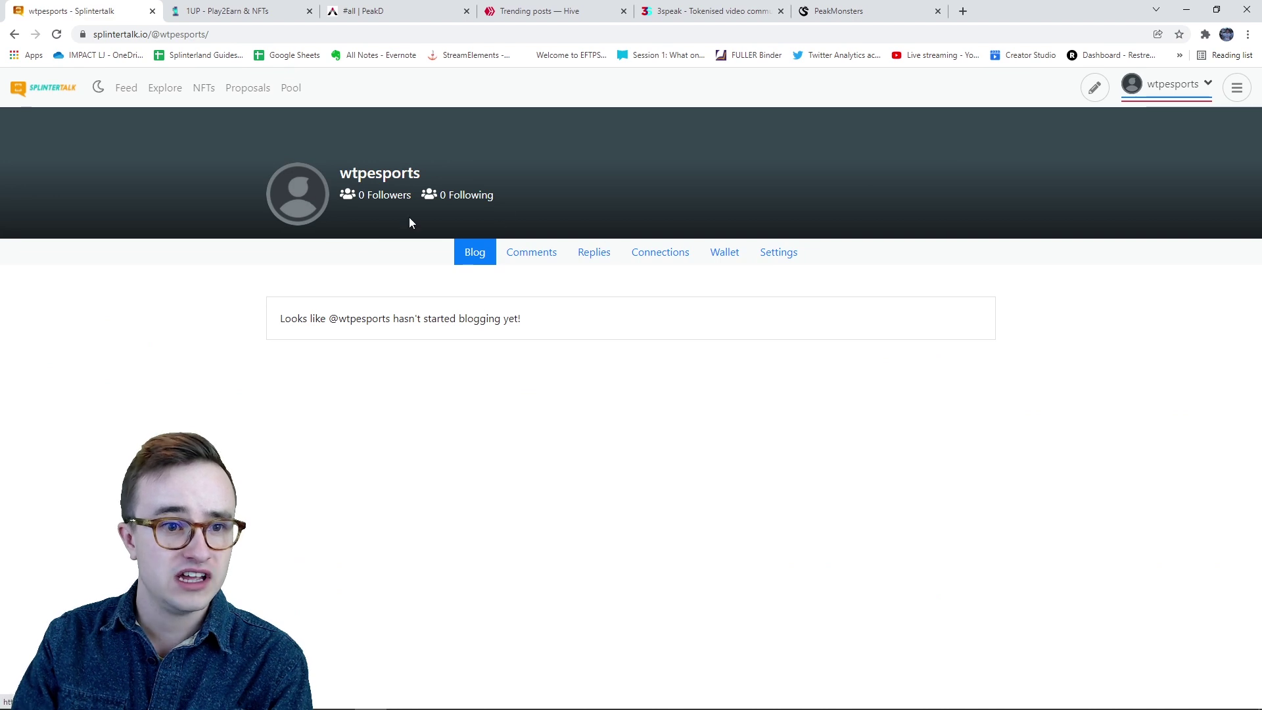
# - View the profile settings, switch to full screen with F11, and begin a new post
pyautogui.click(799, 250)
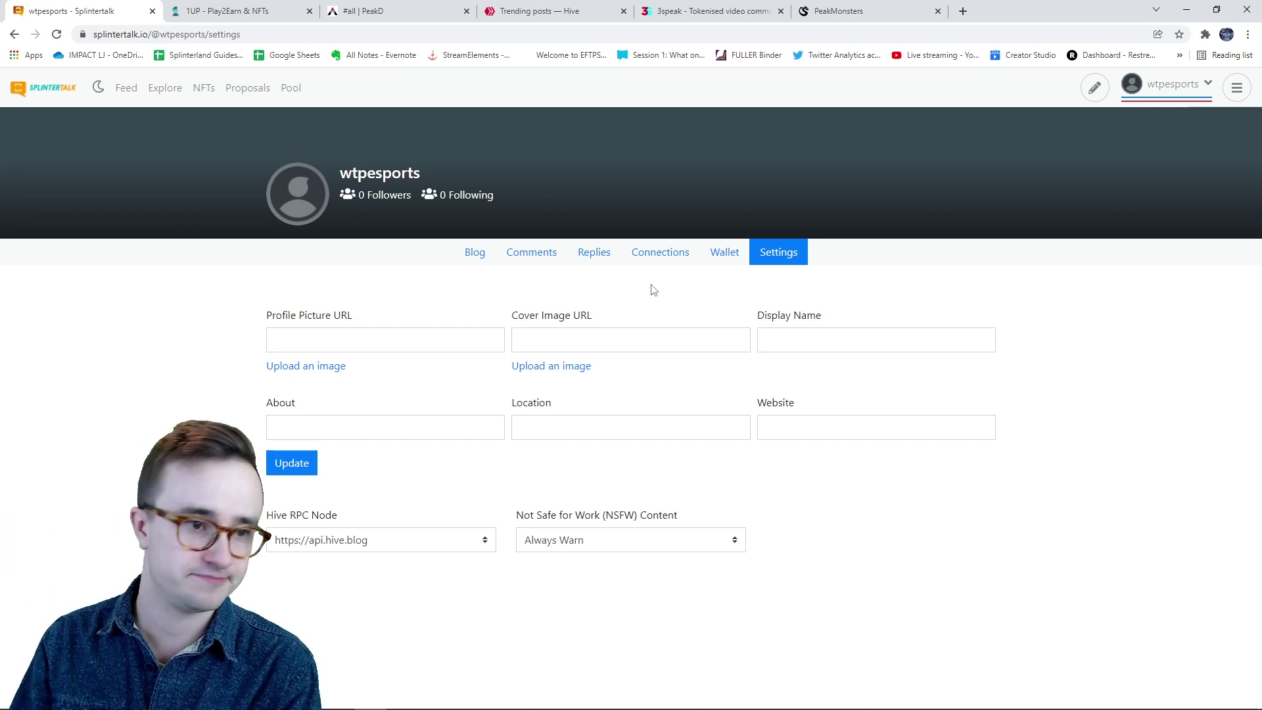
pyautogui.press('F11')
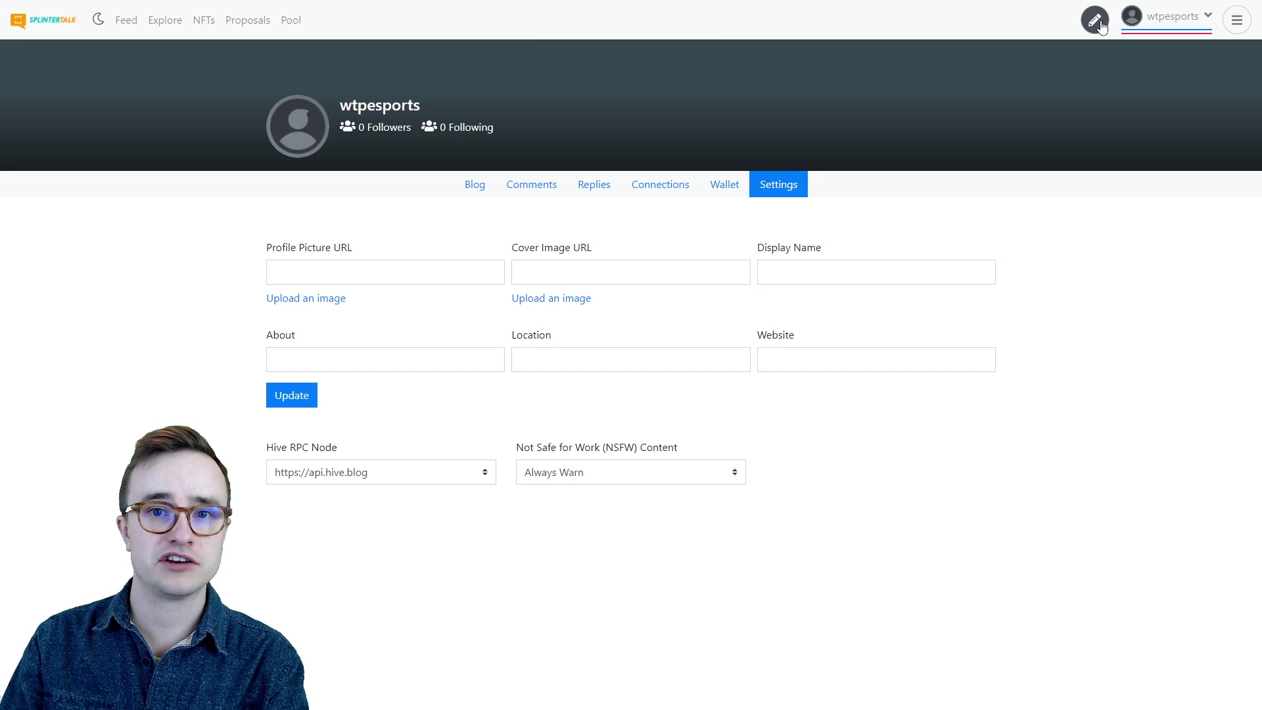
pyautogui.click(1094, 20)
# - Title the post 'IS BUYING DEC FOR THE SPS AIRDROP OVERRATED? LET'S CHECK THE STATS!'
pyautogui.click(194, 122)
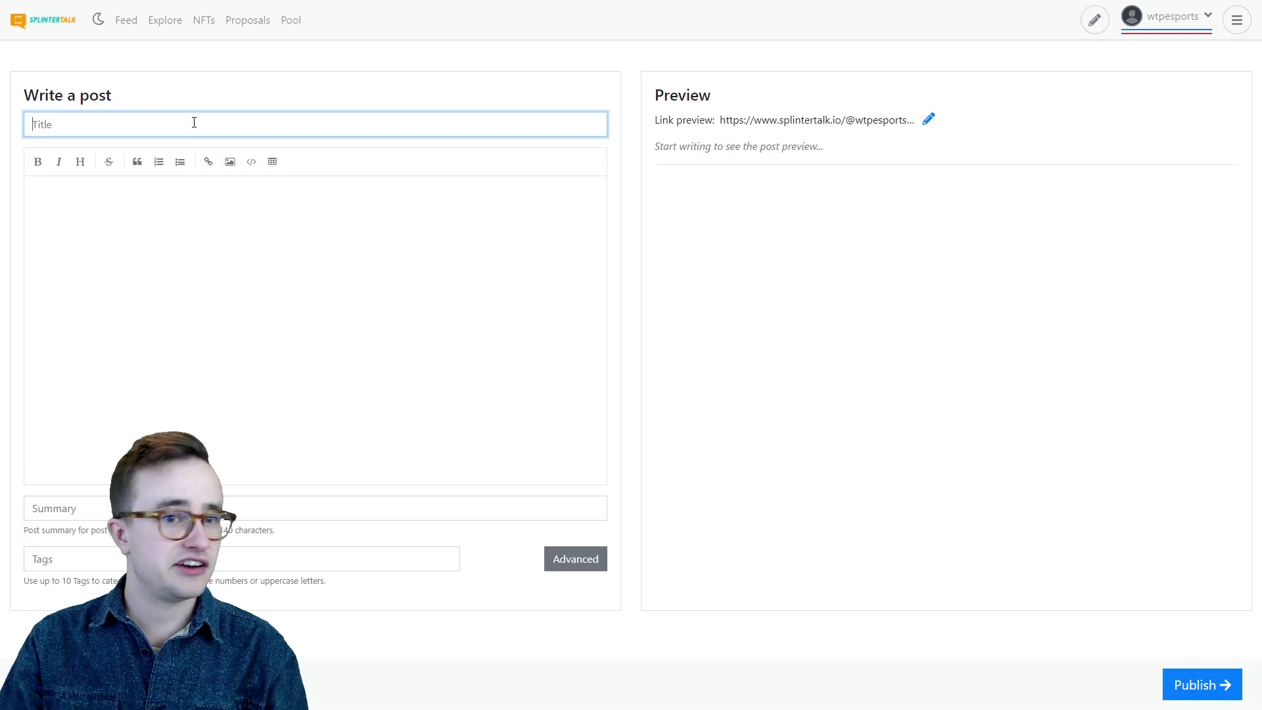
pyautogui.click(230, 162)
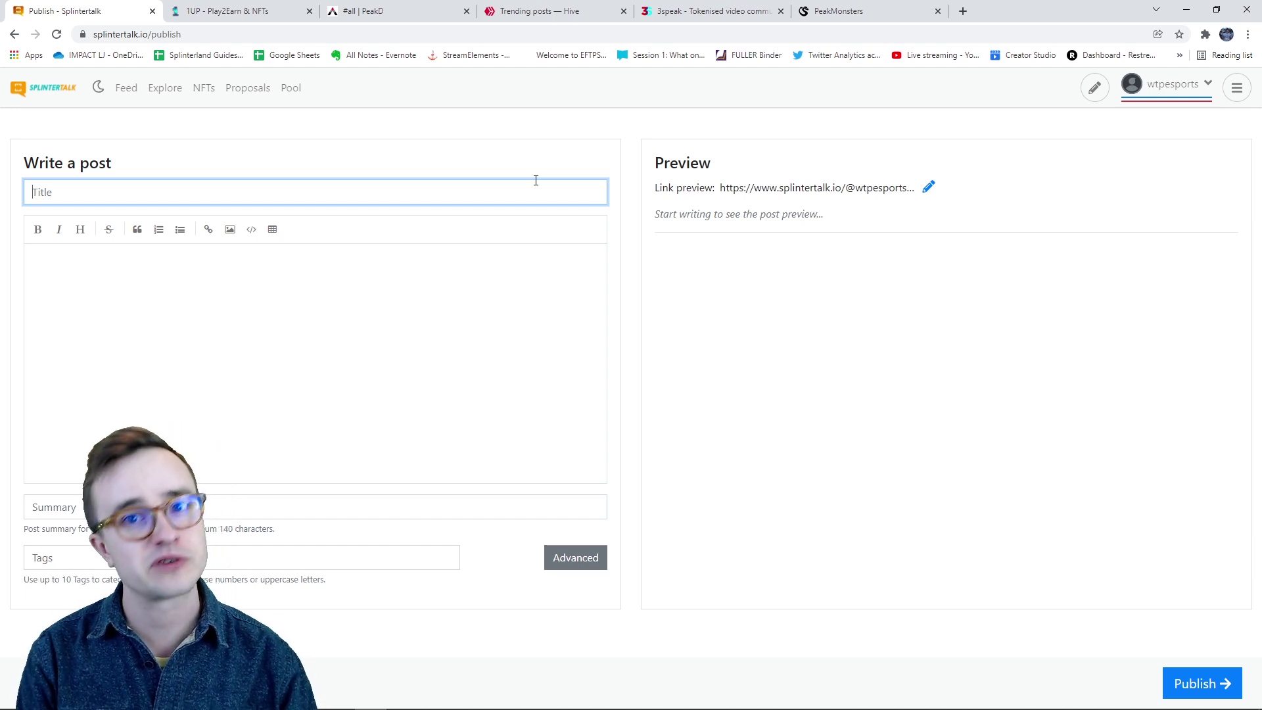
pyautogui.write("IS BUYING DEC FOR THE SPS AIRDROP OVERRATED? LET'S CHECK THE STATS!")
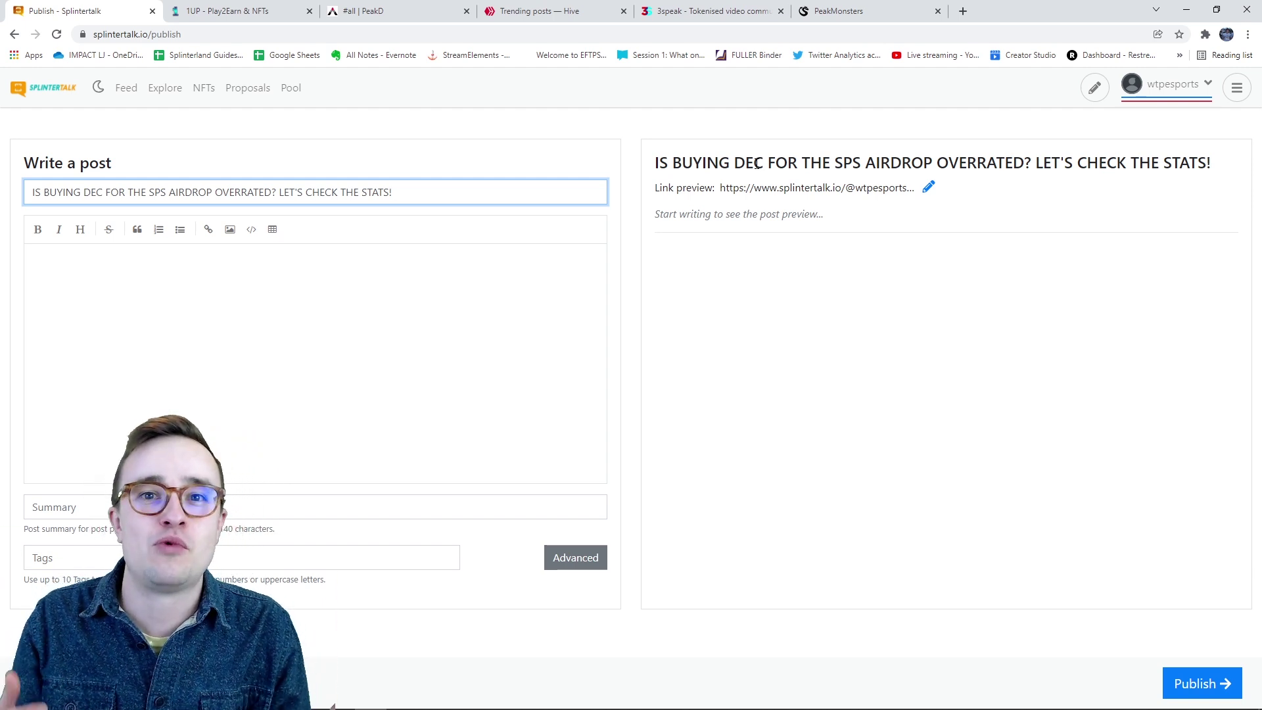
pyautogui.click(230, 229)
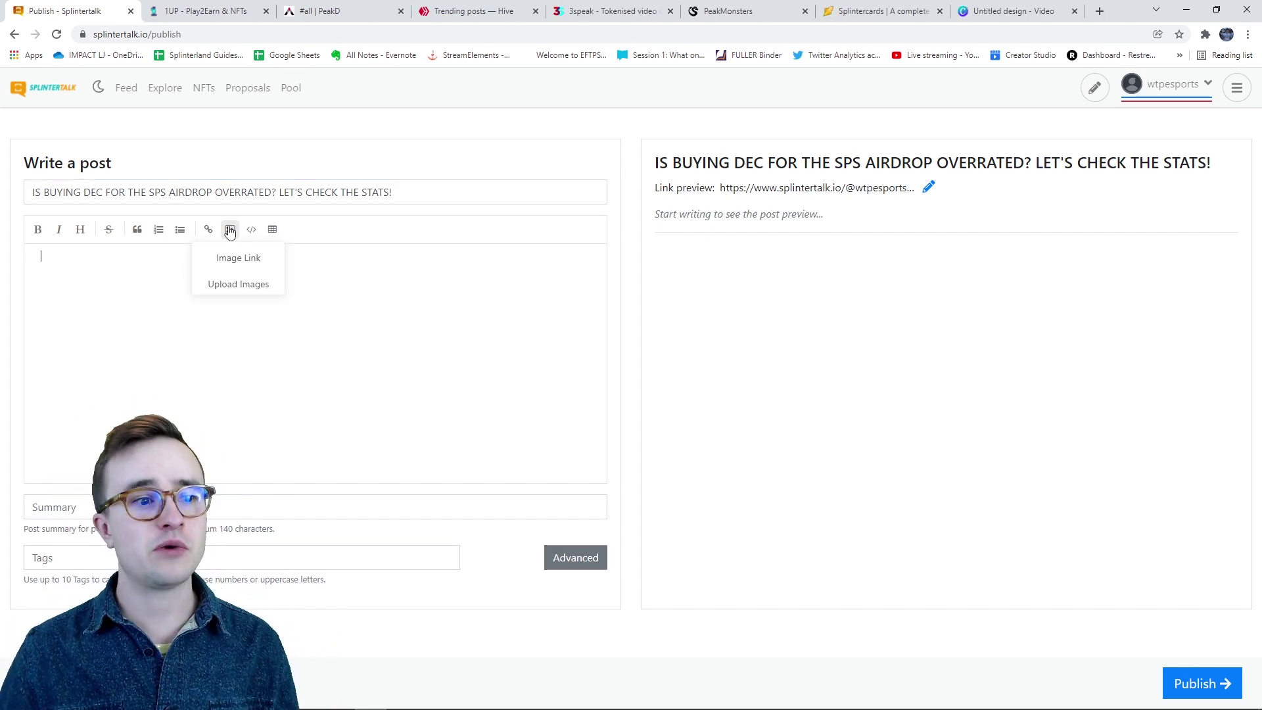
pyautogui.click(295, 292)
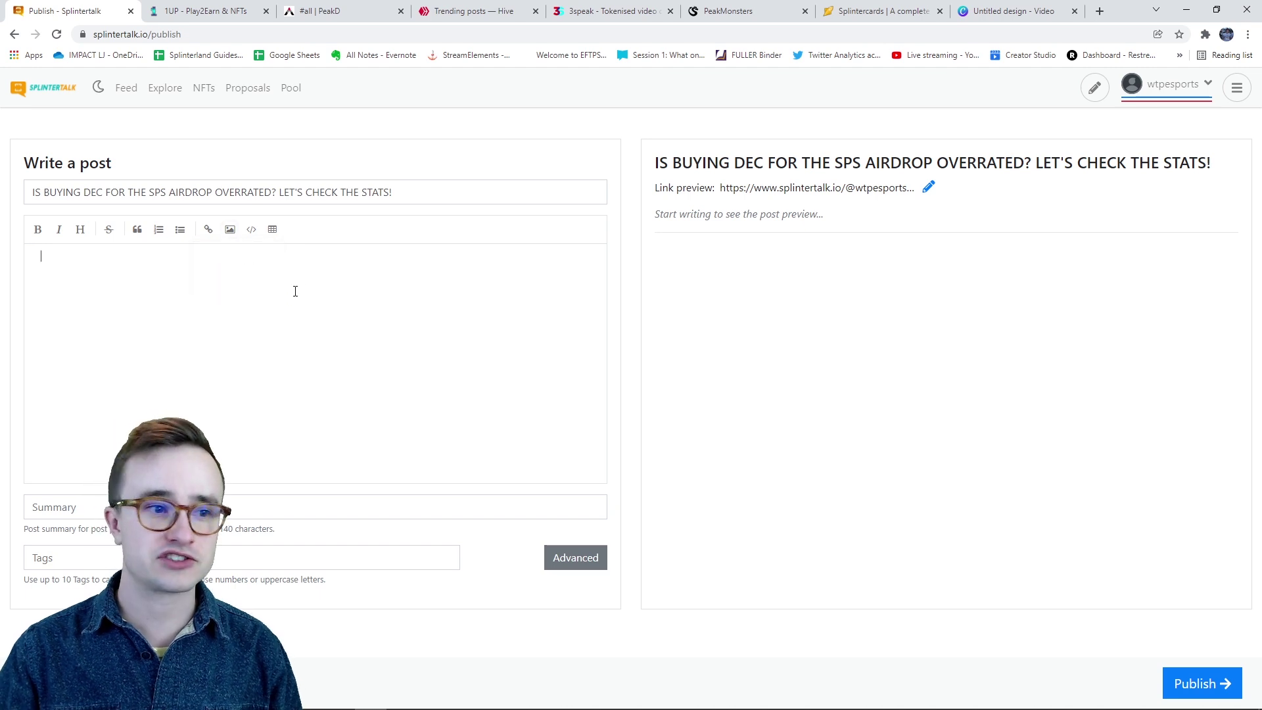
pyautogui.click(230, 229)
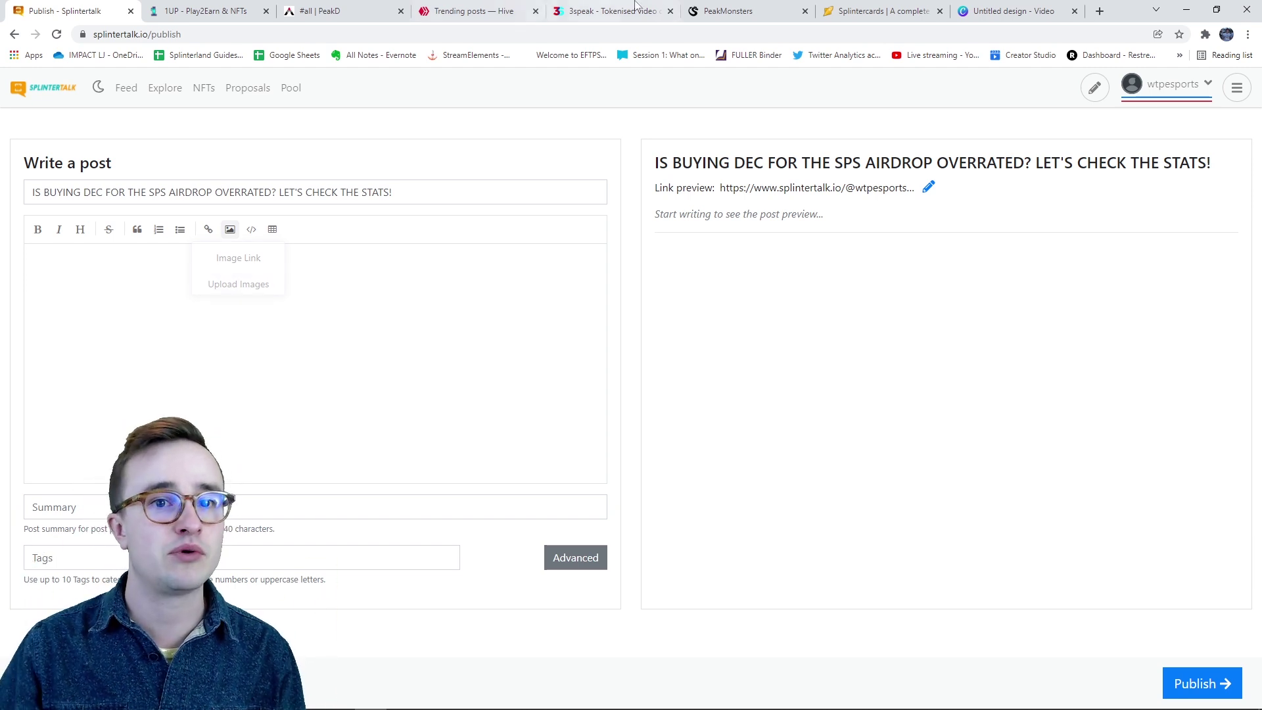
pyautogui.click(240, 11)
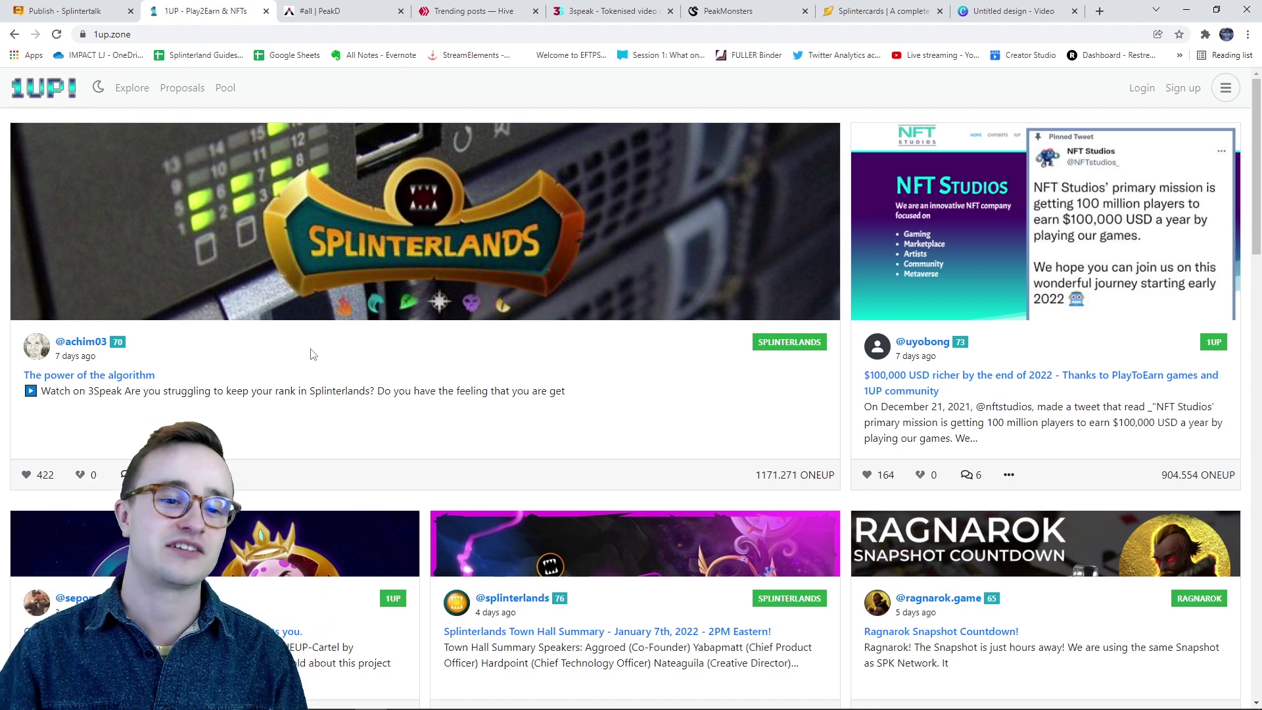
# - Scroll through the 1UP Play2Earn feed, past posts like the Splinterlands Town Hall Summary
pyautogui.scroll(-1, 516, 403)
pyautogui.scroll(-4, 516, 403)
pyautogui.scroll(3, 558, 395)
pyautogui.scroll(-2, 626, 384)
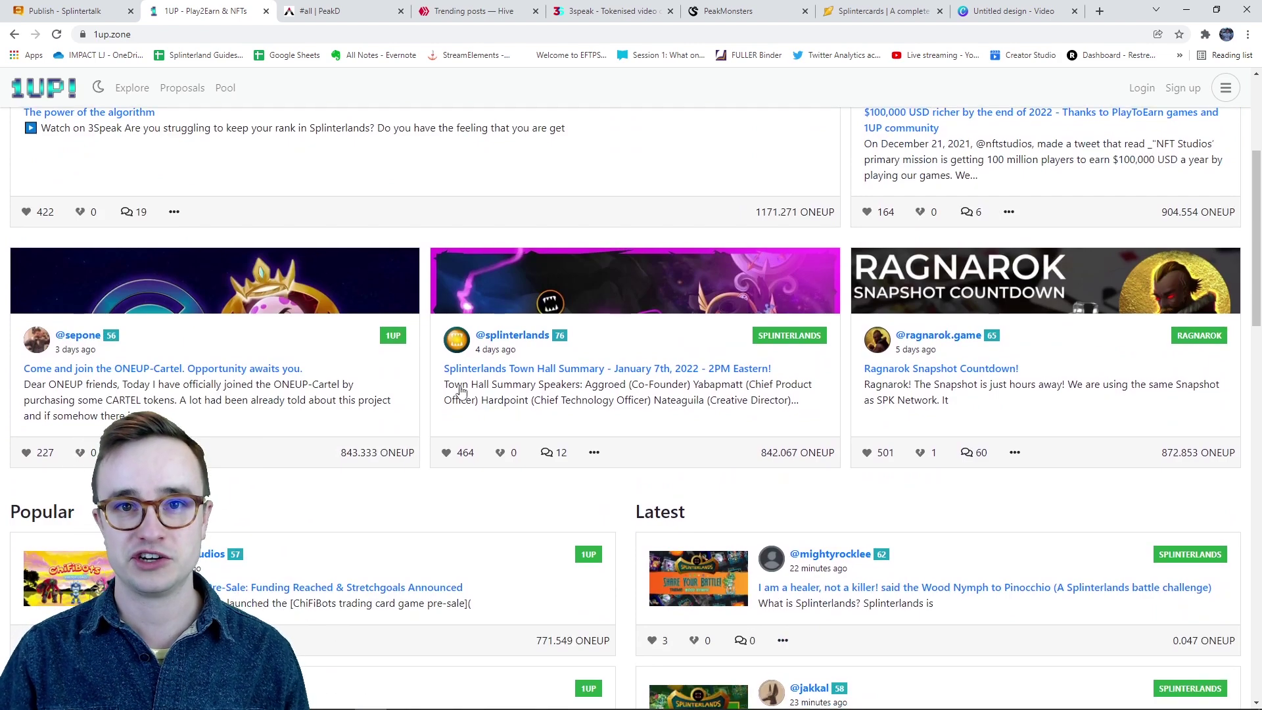
pyautogui.scroll(1, 626, 383)
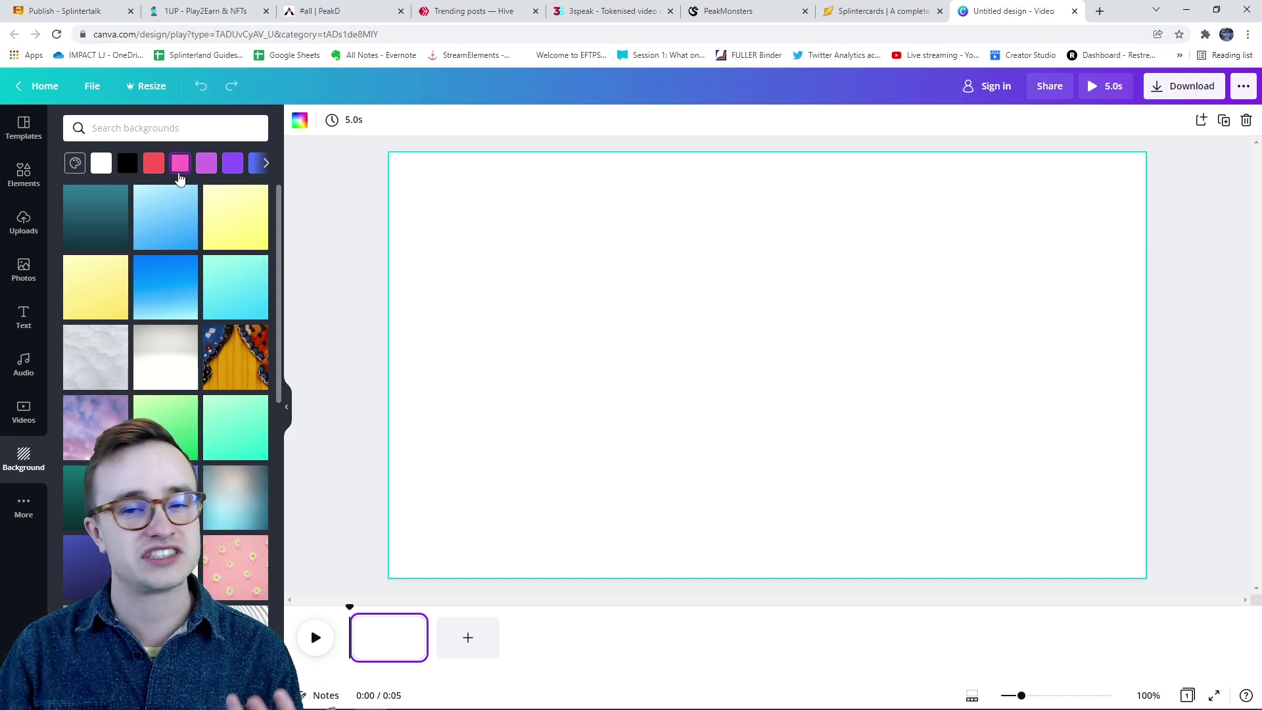
# - Give the Canva design a textured teal background and start a 'dec crypto' search in a new tab
pyautogui.scroll(-6, 176, 315)
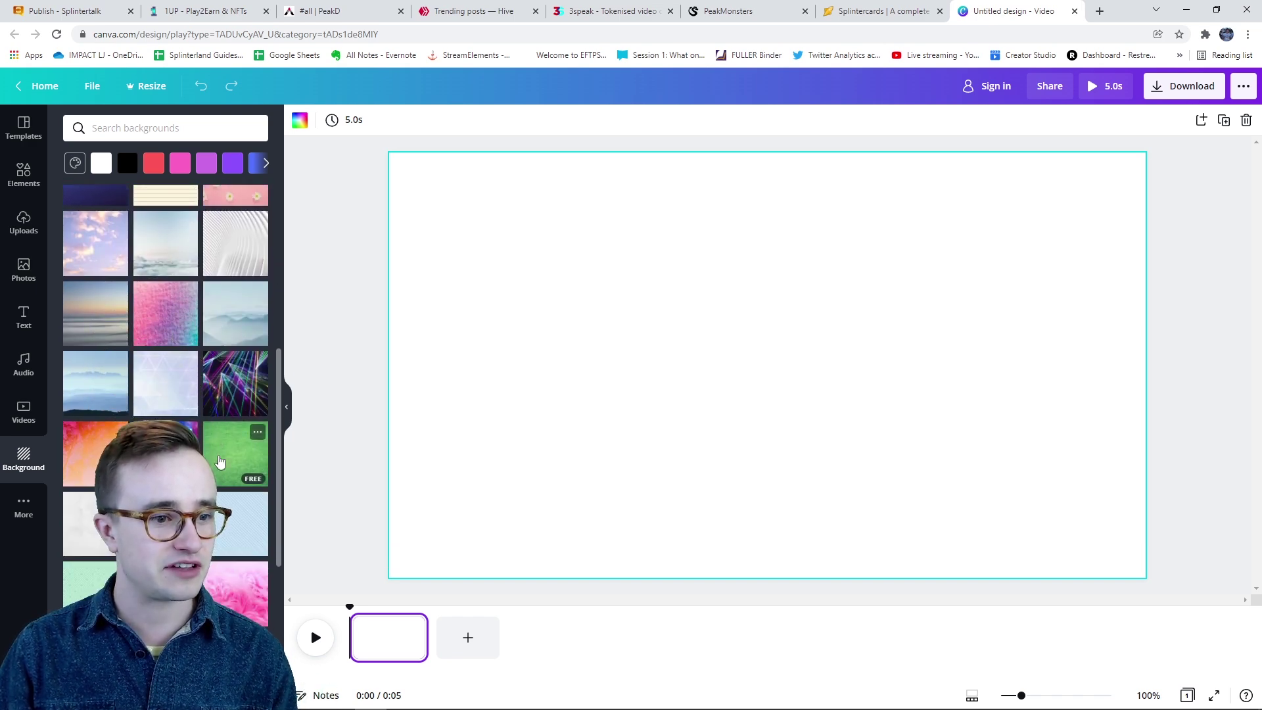
pyautogui.click(13, 471)
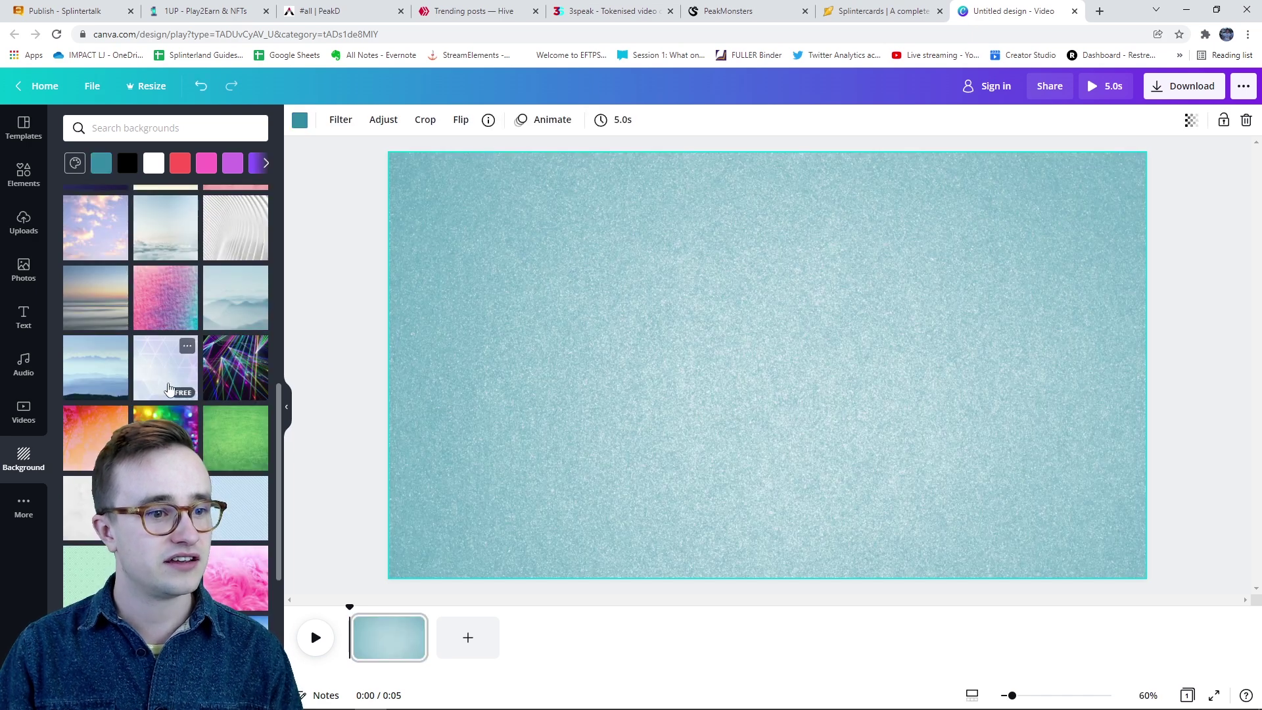
pyautogui.click(1099, 11)
pyautogui.write('dec crypto')
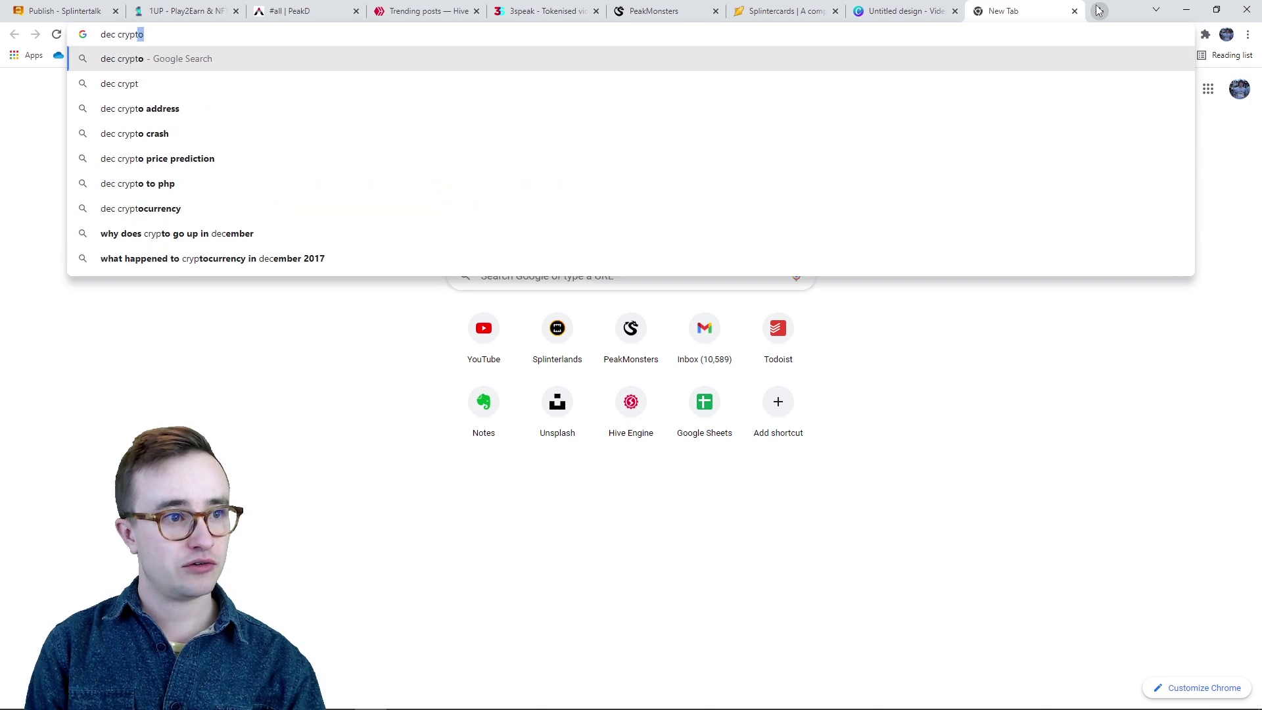
# - Run the search, filter image results to Transparent, and save a chosen PNG image
pyautogui.press('Return')
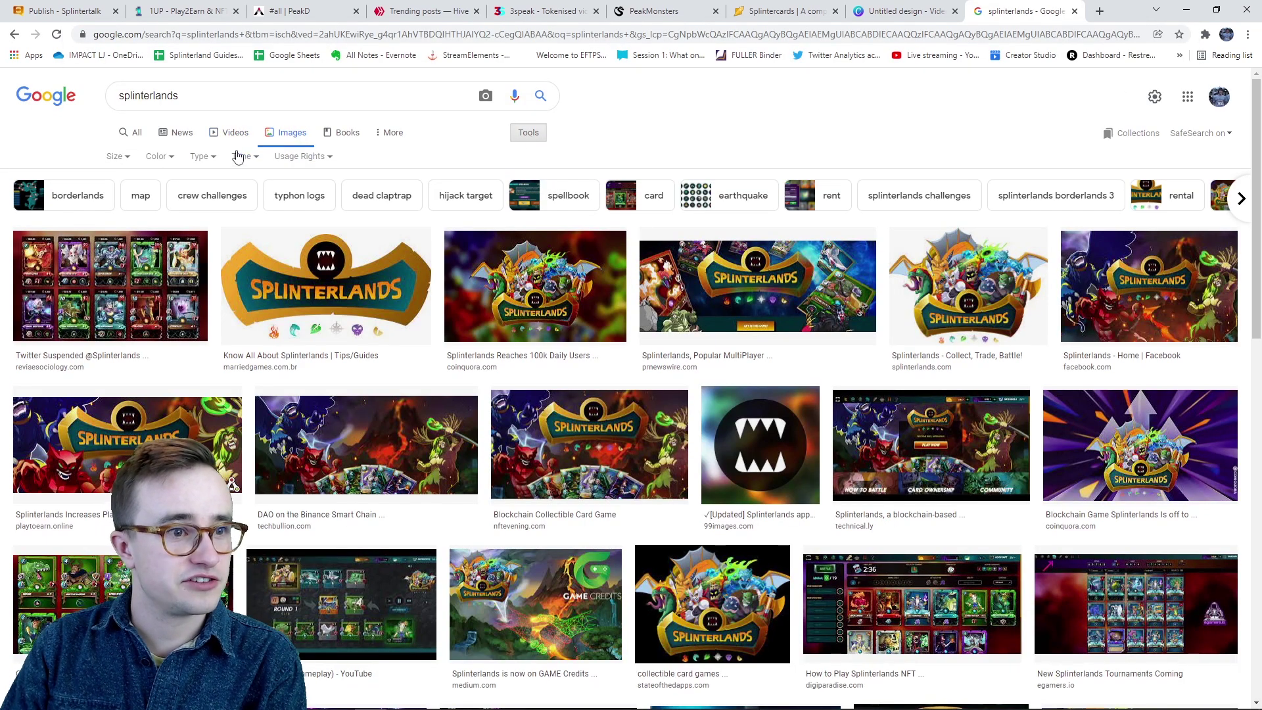
pyautogui.click(199, 156)
pyautogui.click(164, 161)
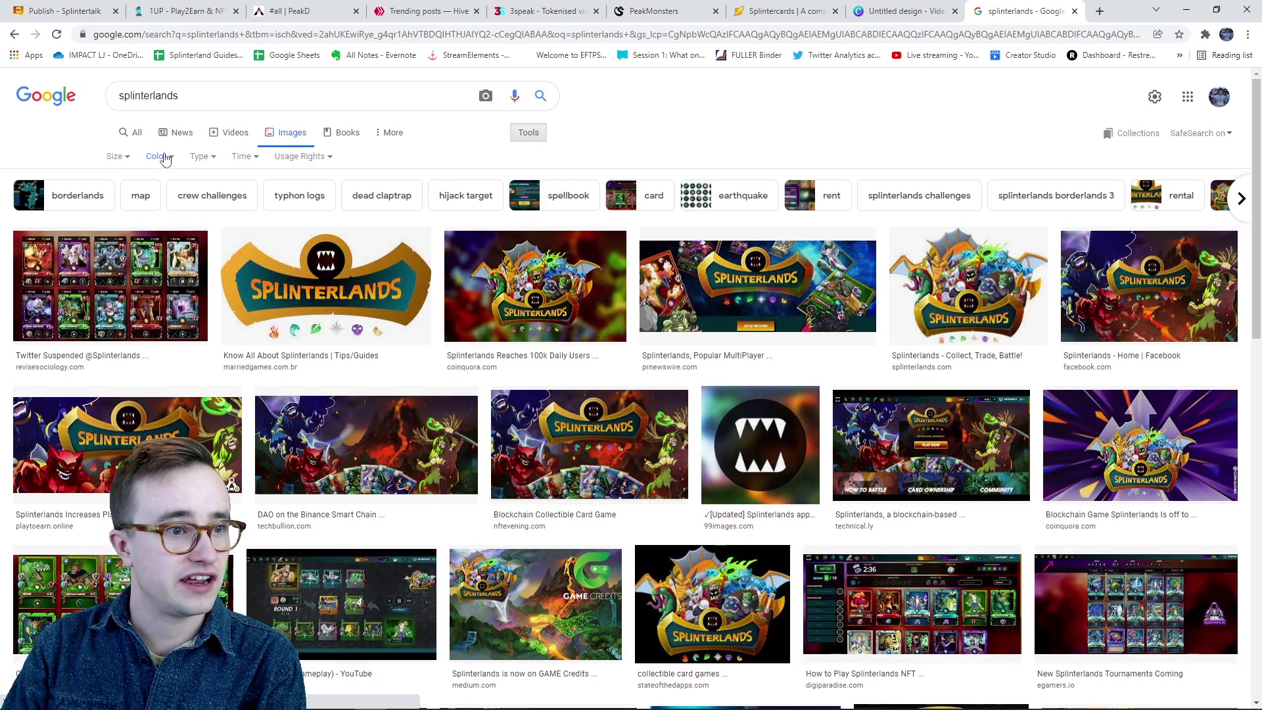
pyautogui.click(164, 161)
pyautogui.click(168, 230)
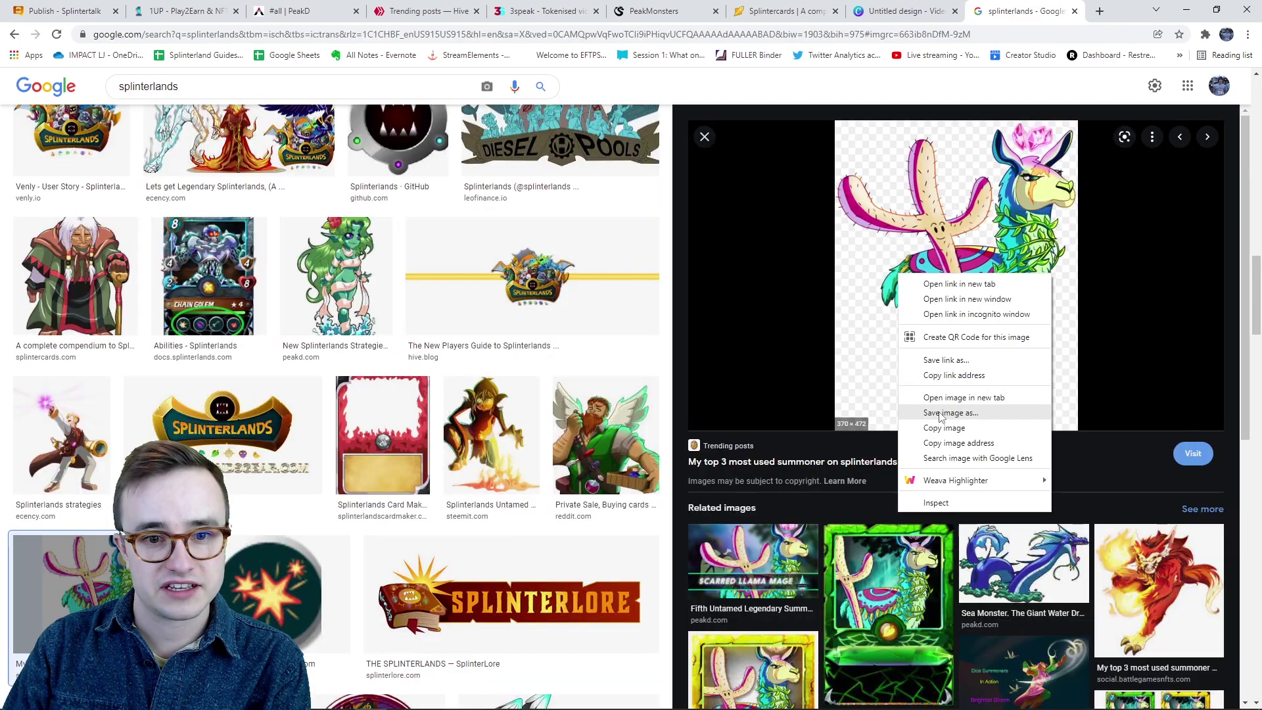
pyautogui.click(941, 413)
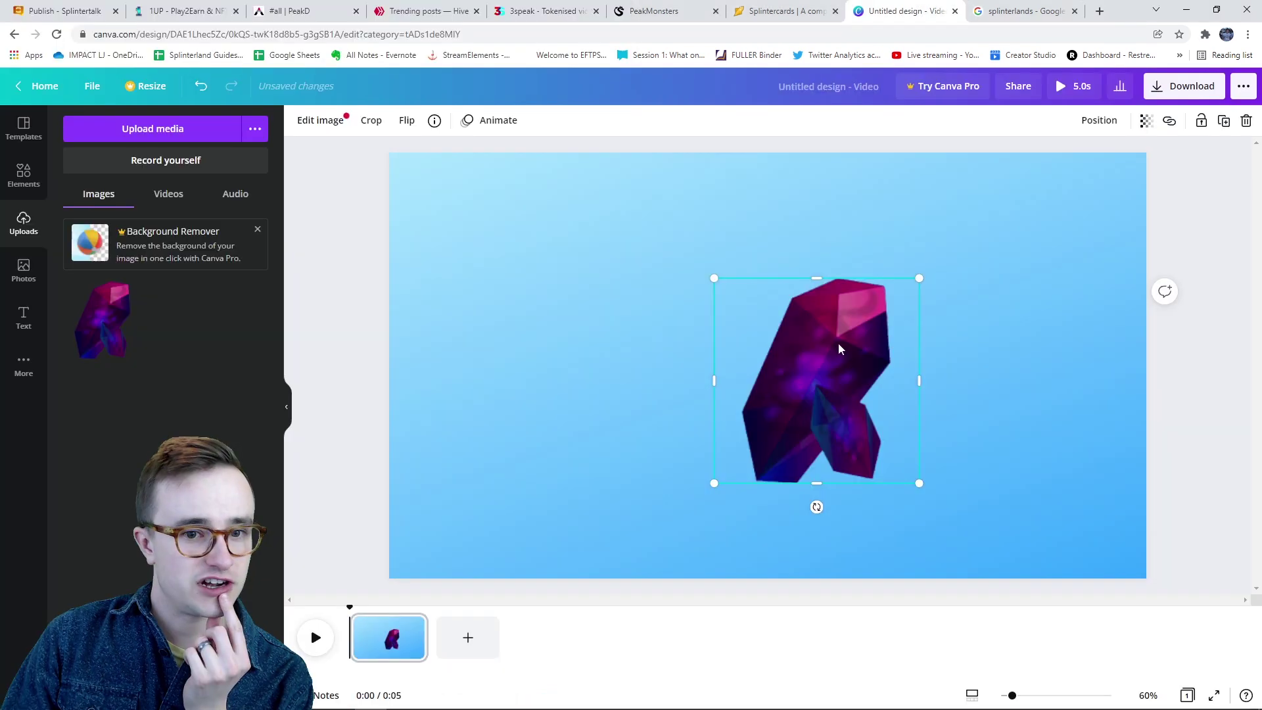
# - Place the crystal and llama, add 'BUY DEC?' text, and copy the crystal to make three
pyautogui.moveTo(864, 344); pyautogui.dragTo(1008, 309)
pyautogui.moveTo(657, 315); pyautogui.dragTo(129, 262)
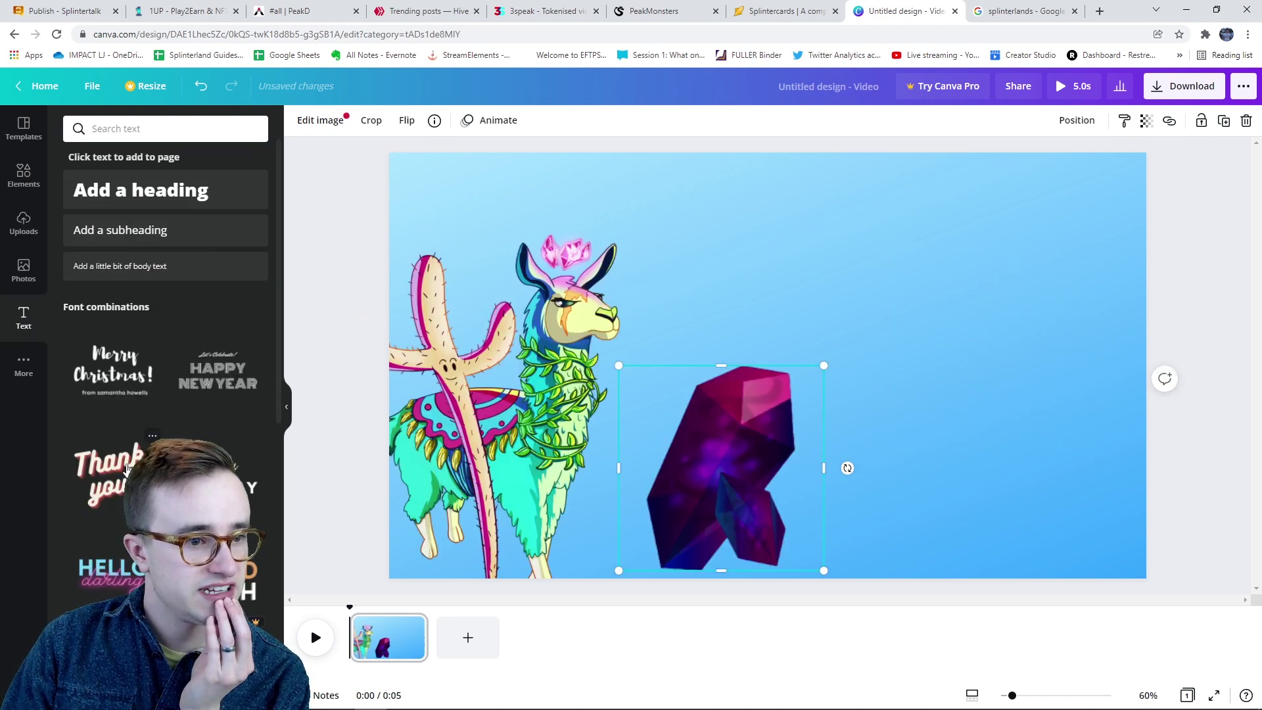
pyautogui.click(133, 453)
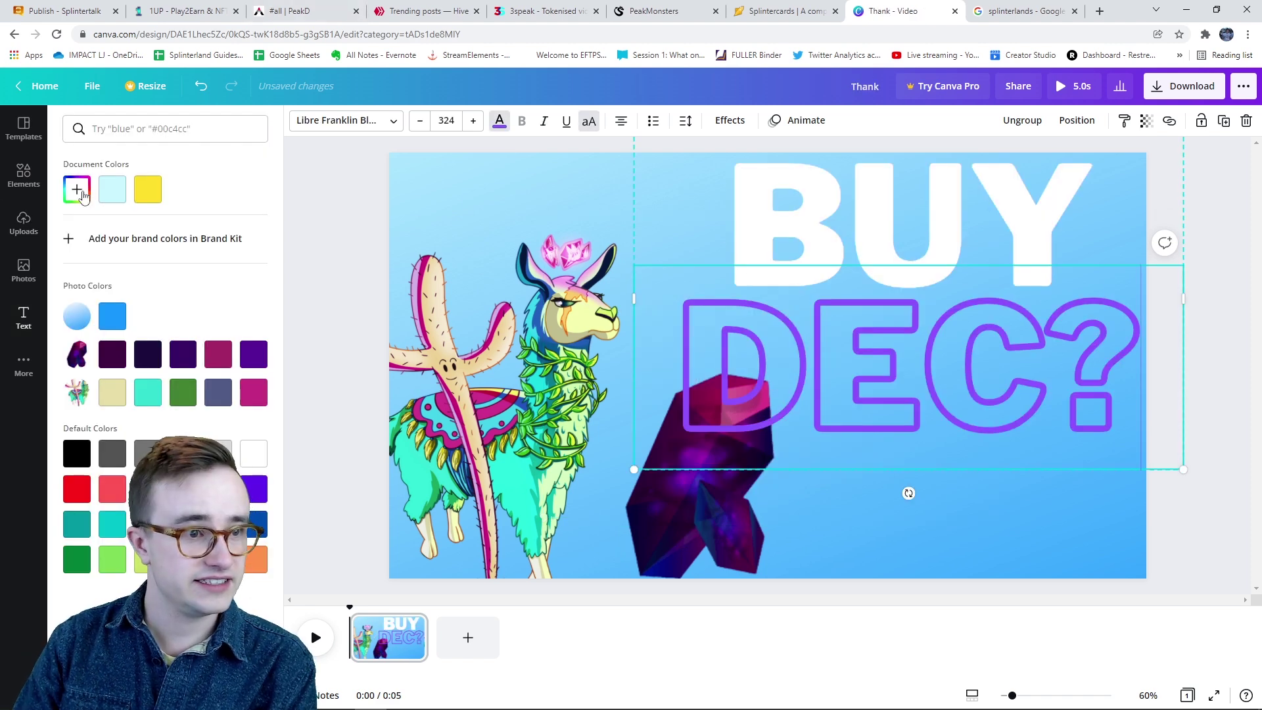
pyautogui.click(23, 176)
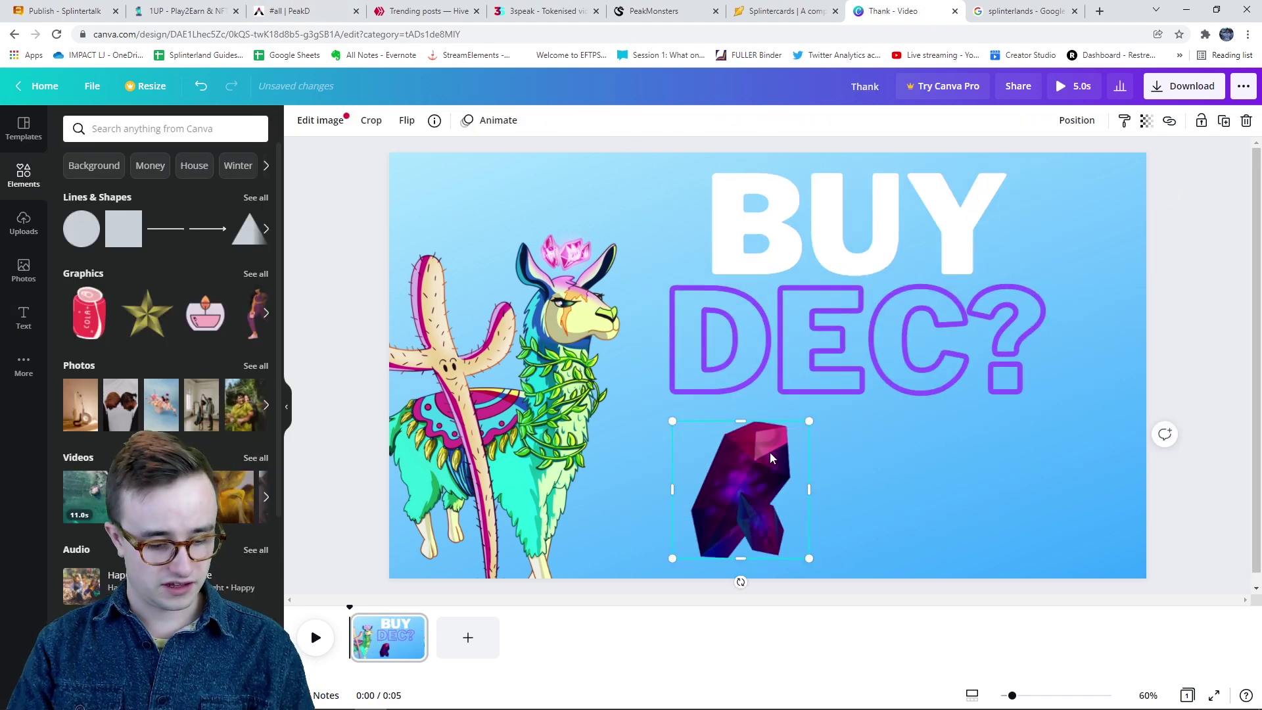
pyautogui.hotkey('ctrl', 'v')
pyautogui.moveTo(731, 470); pyautogui.dragTo(1015, 472)
pyautogui.hotkey('ctrl', 'v')
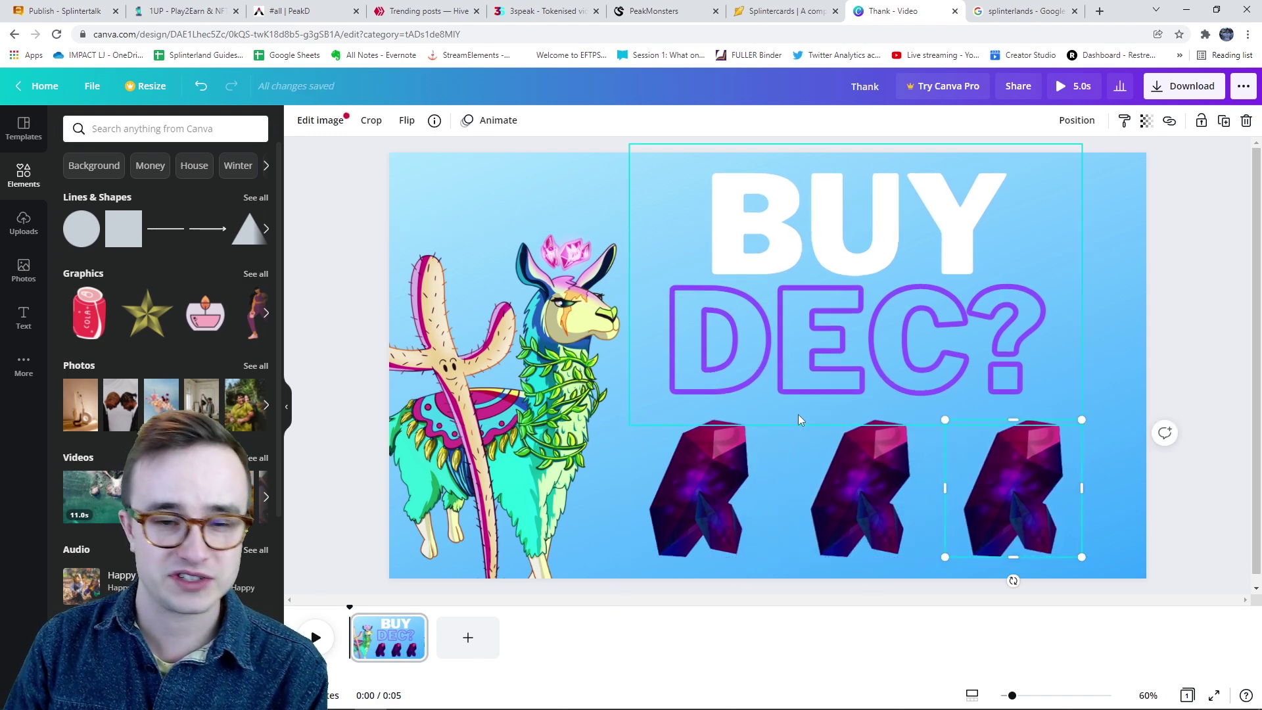
pyautogui.click(1217, 413)
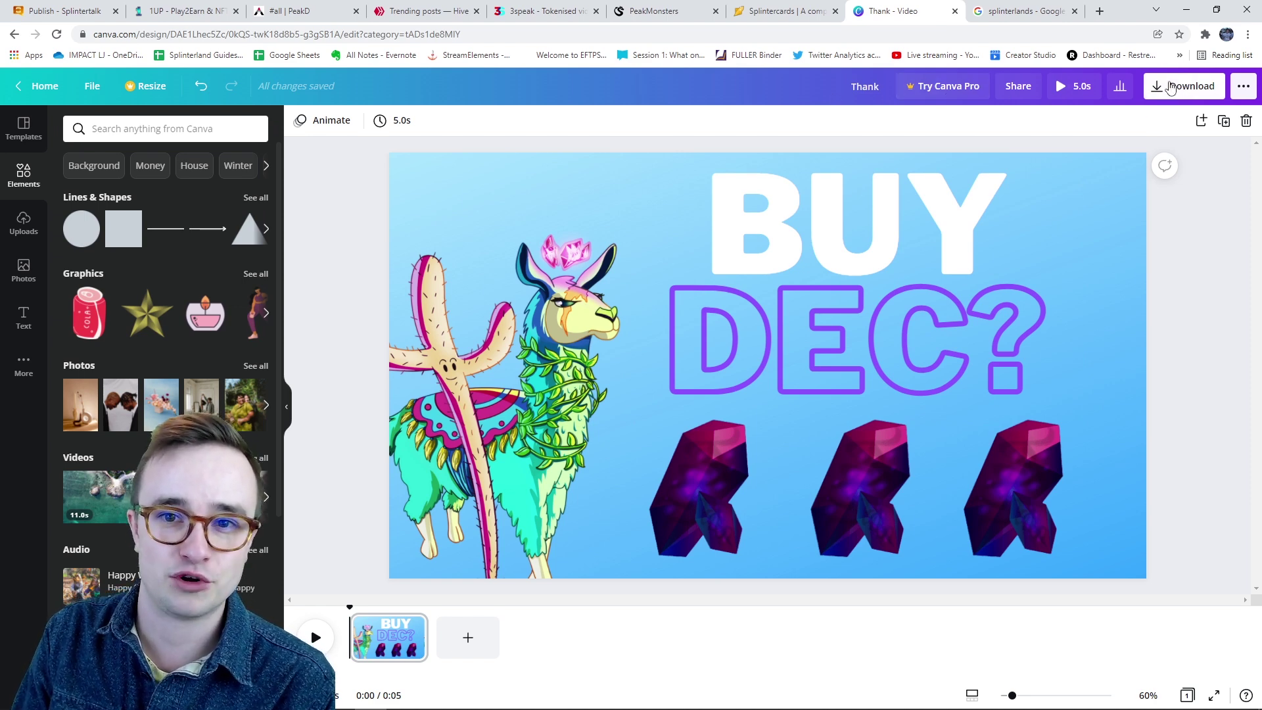
# - Download the BUY DEC? thumbnail as a PNG and return to the Splintertalk draft
pyautogui.click(1183, 86)
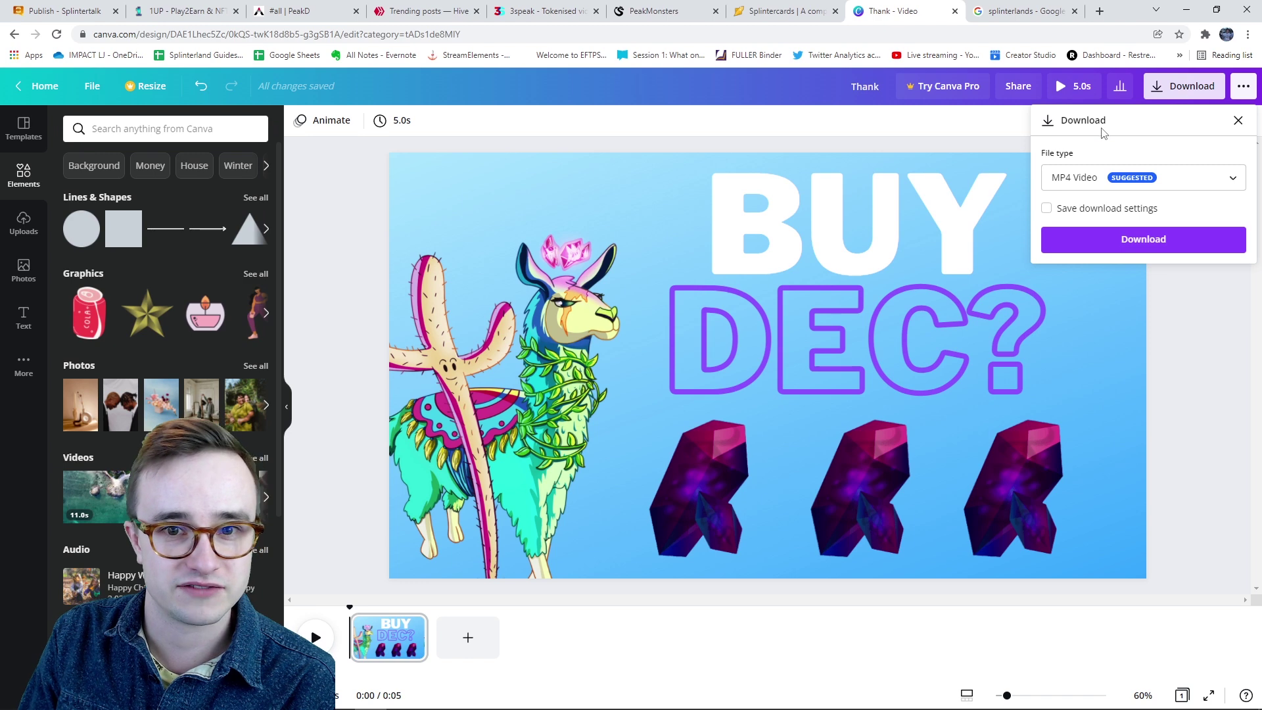
pyautogui.click(1143, 239)
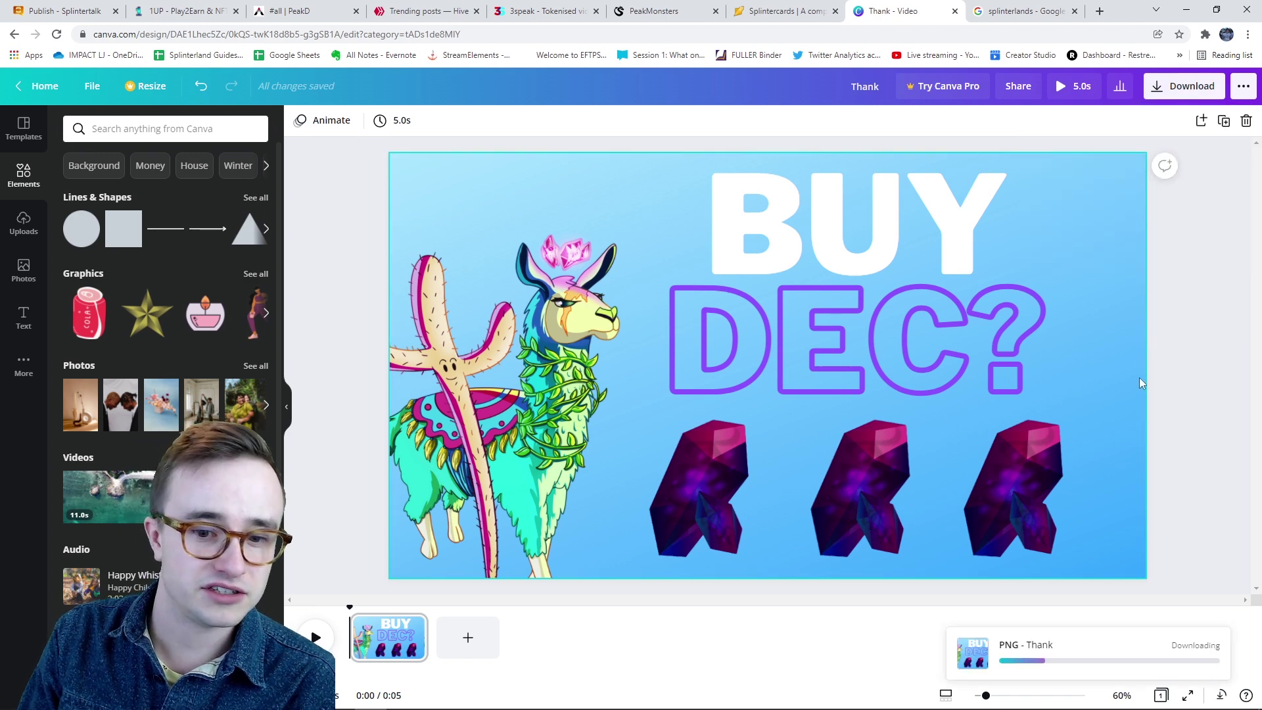
pyautogui.hotkey('ctrl', '1')
# - Upload Thank.png from the Downloads folder as the thumbnail at the top of the post body
pyautogui.click(230, 229)
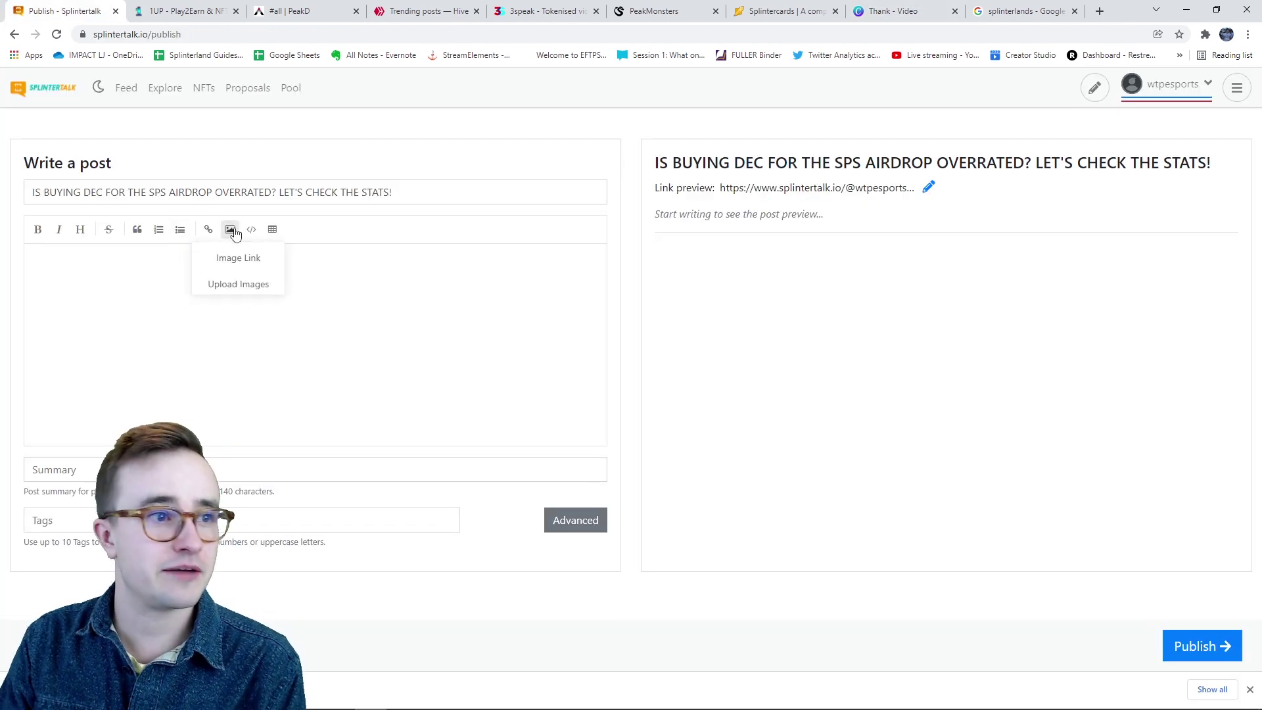
pyautogui.click(240, 284)
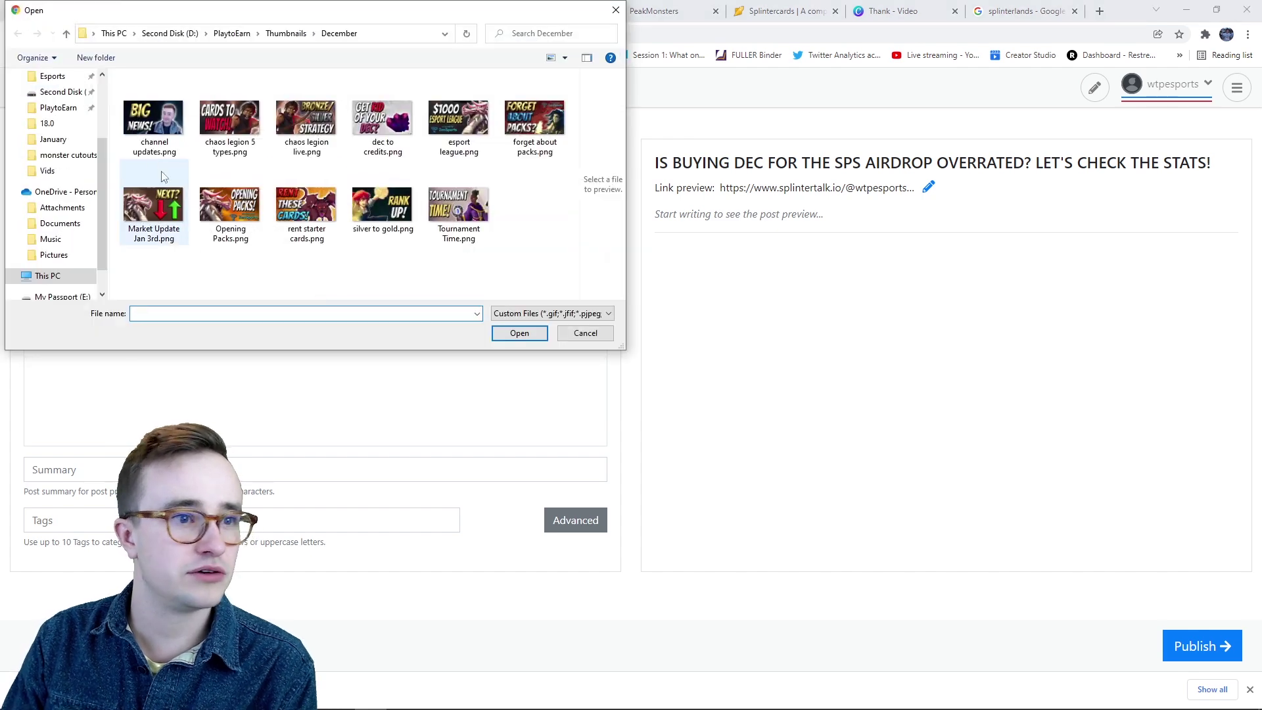
pyautogui.scroll(3, 61, 164)
pyautogui.click(59, 119)
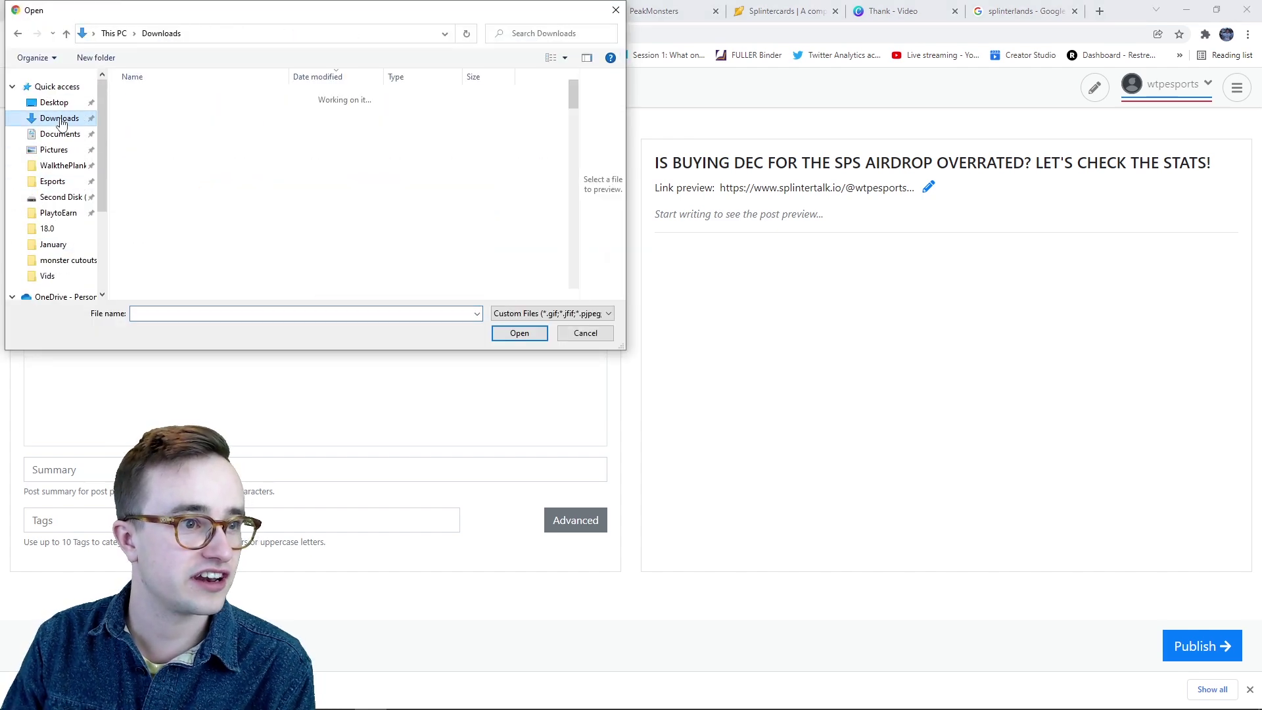
pyautogui.doubleClick(131, 110)
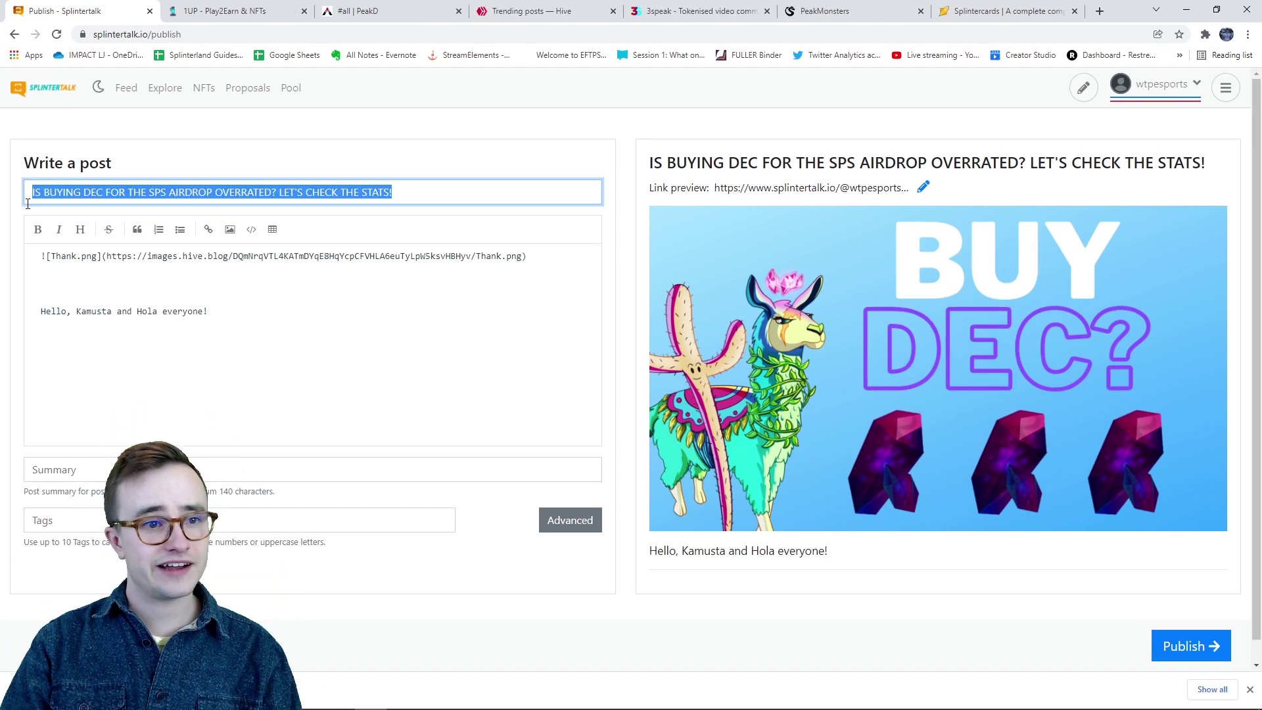
# - Paste the post title below the thumbnail and format it as a bold Header 1
pyautogui.click(80, 230)
pyautogui.click(46, 283)
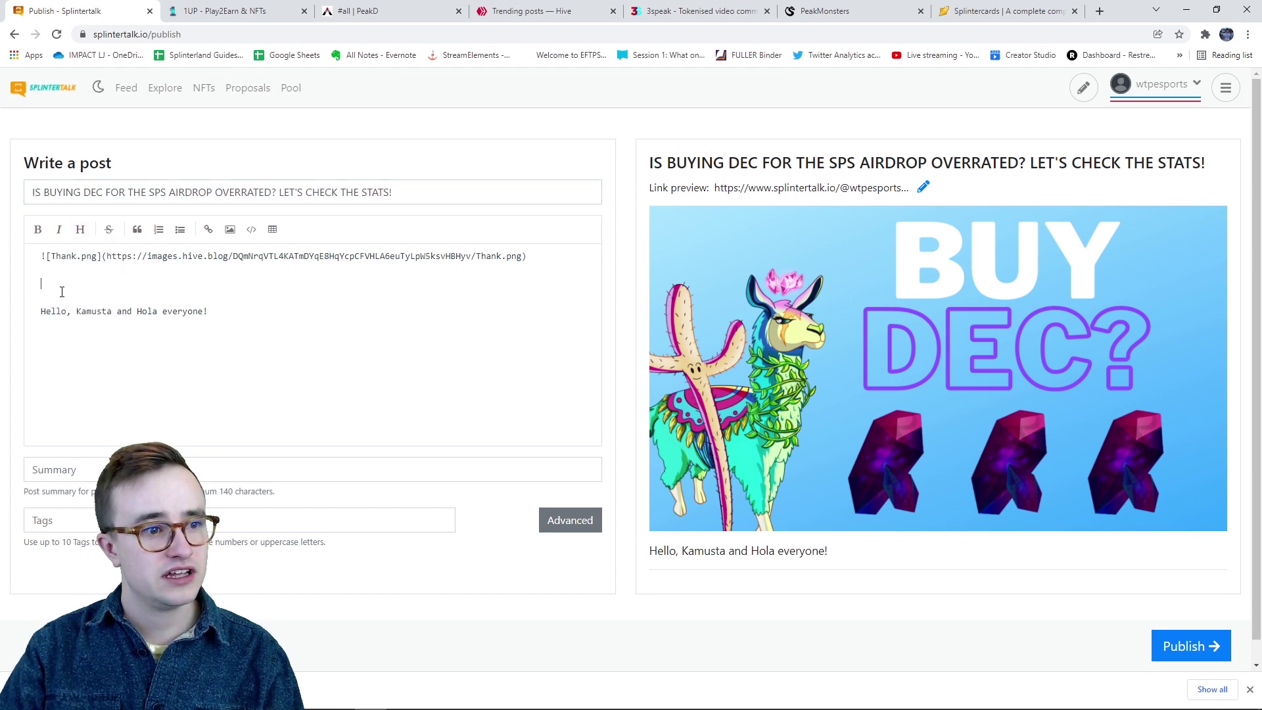
pyautogui.write("IS BUYING DEC FOR THE SPS AIRDROP OVERRATED? LET'S CHECK THE STATS!")
pyautogui.moveTo(391, 281); pyautogui.dragTo(30, 284)
pyautogui.click(80, 229)
pyautogui.click(85, 259)
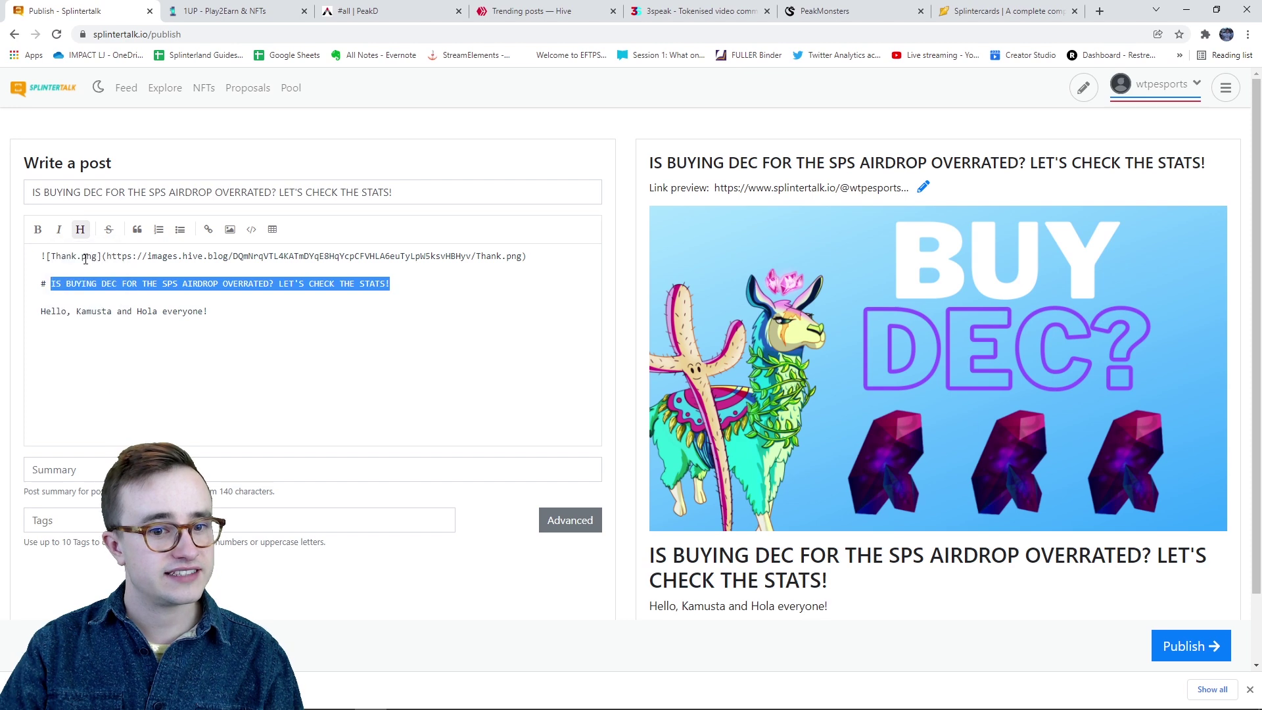
pyautogui.click(37, 229)
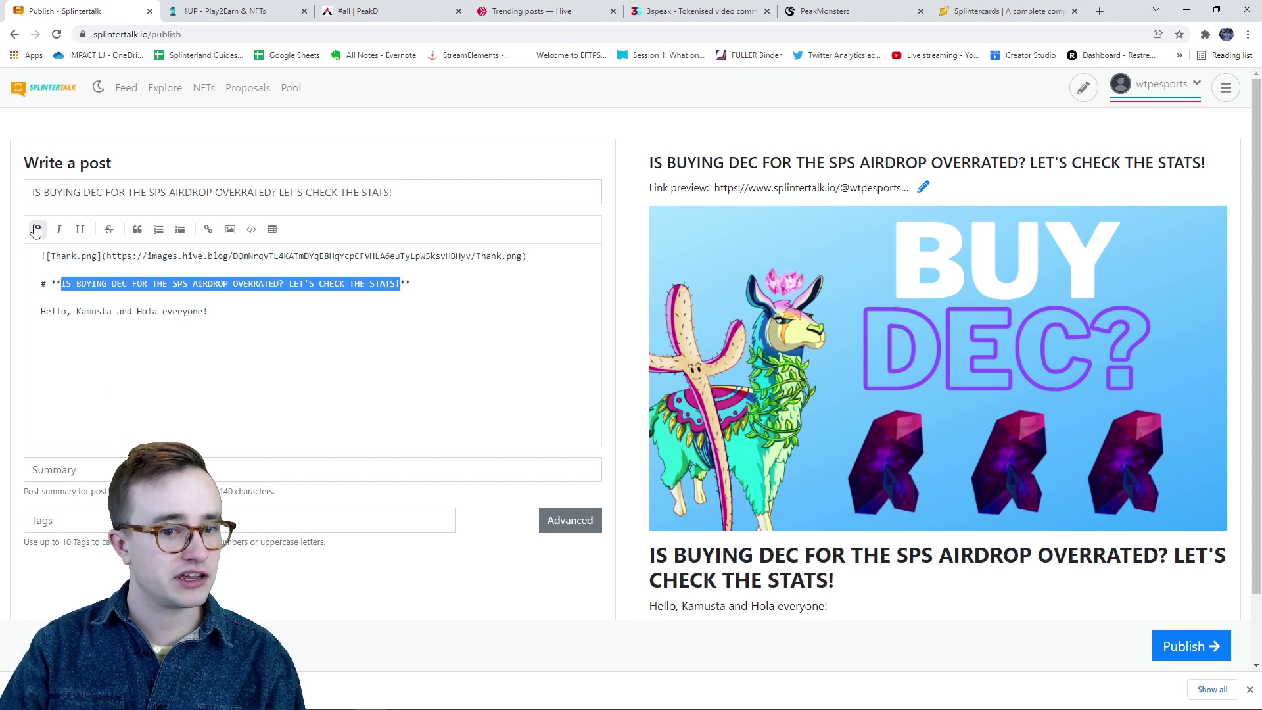
# - Delete the stray spaces after the heading text, then bring up the PeakMonsters airdrop stats
pyautogui.click(403, 284)
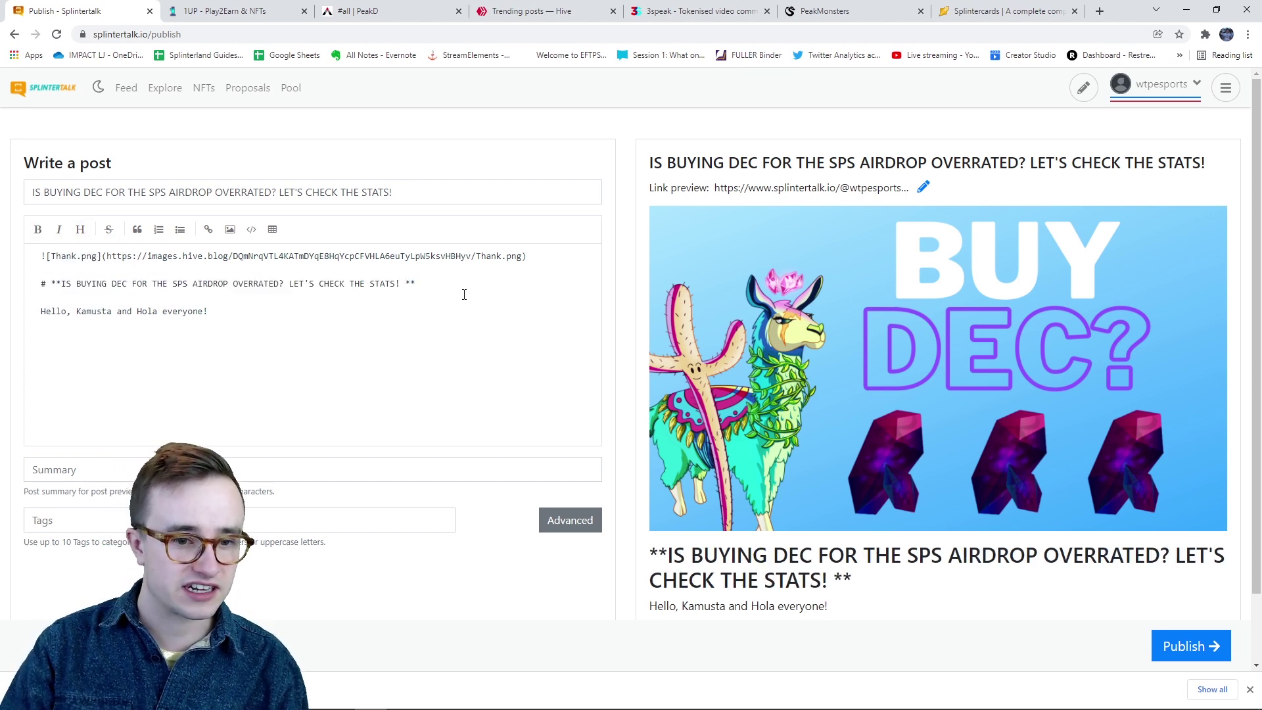
pyautogui.press('BackSpace')
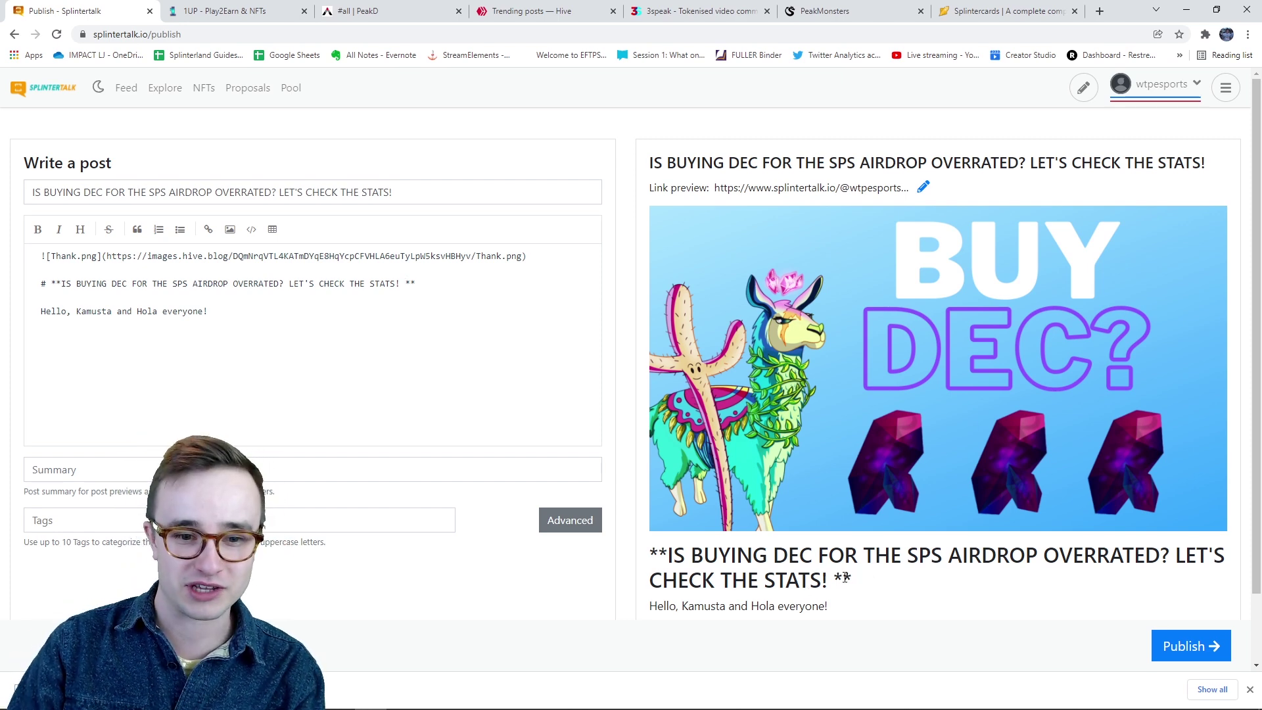
pyautogui.press('BackSpace')
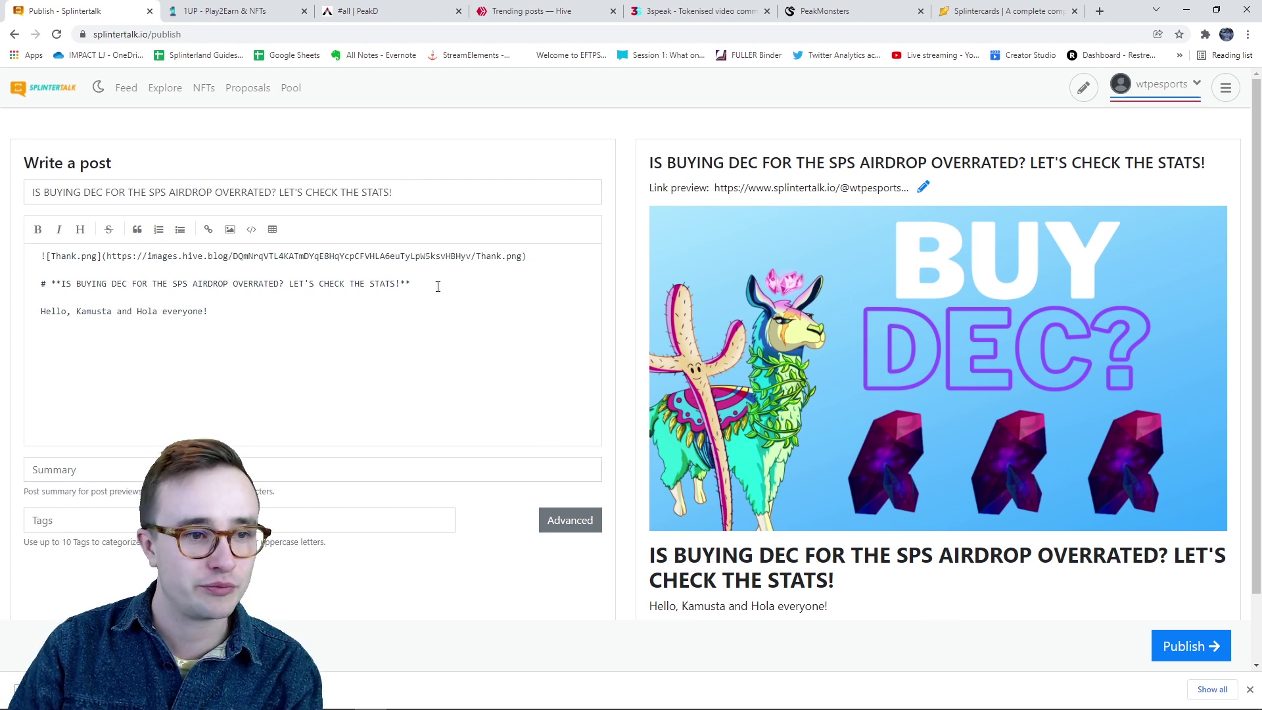
pyautogui.click(197, 314)
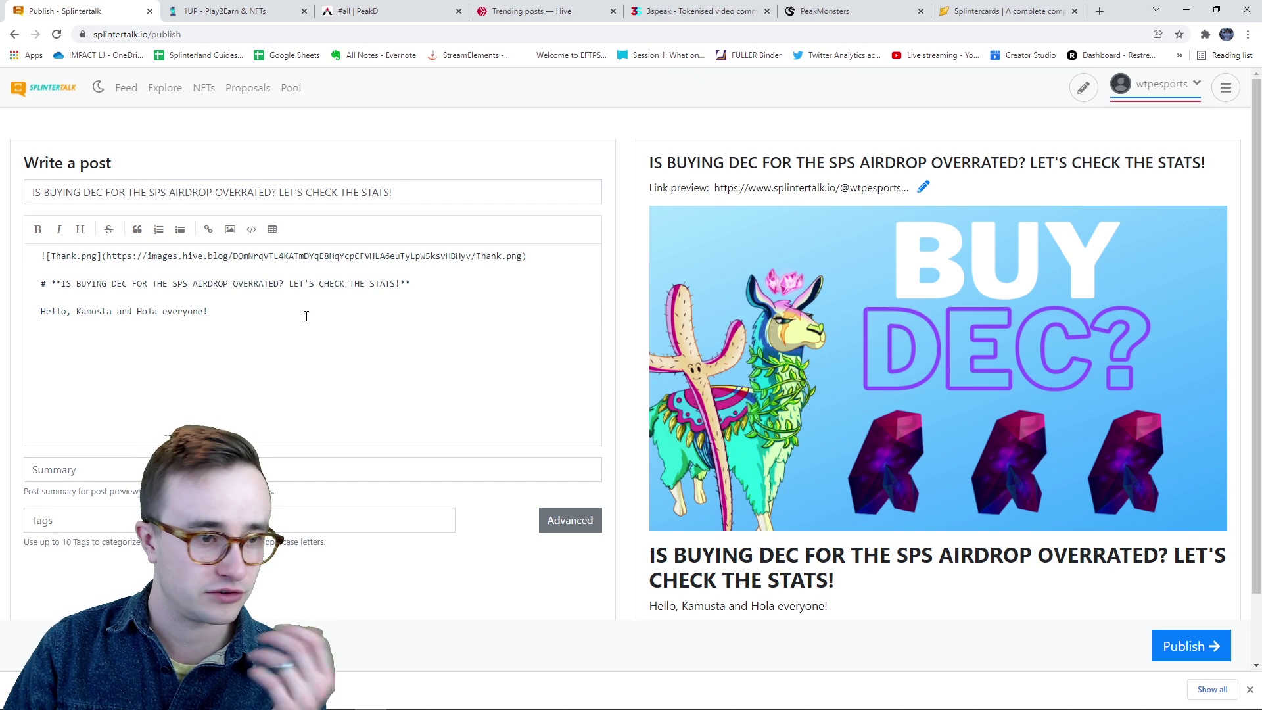
pyautogui.hotkey('ctrl', '6')
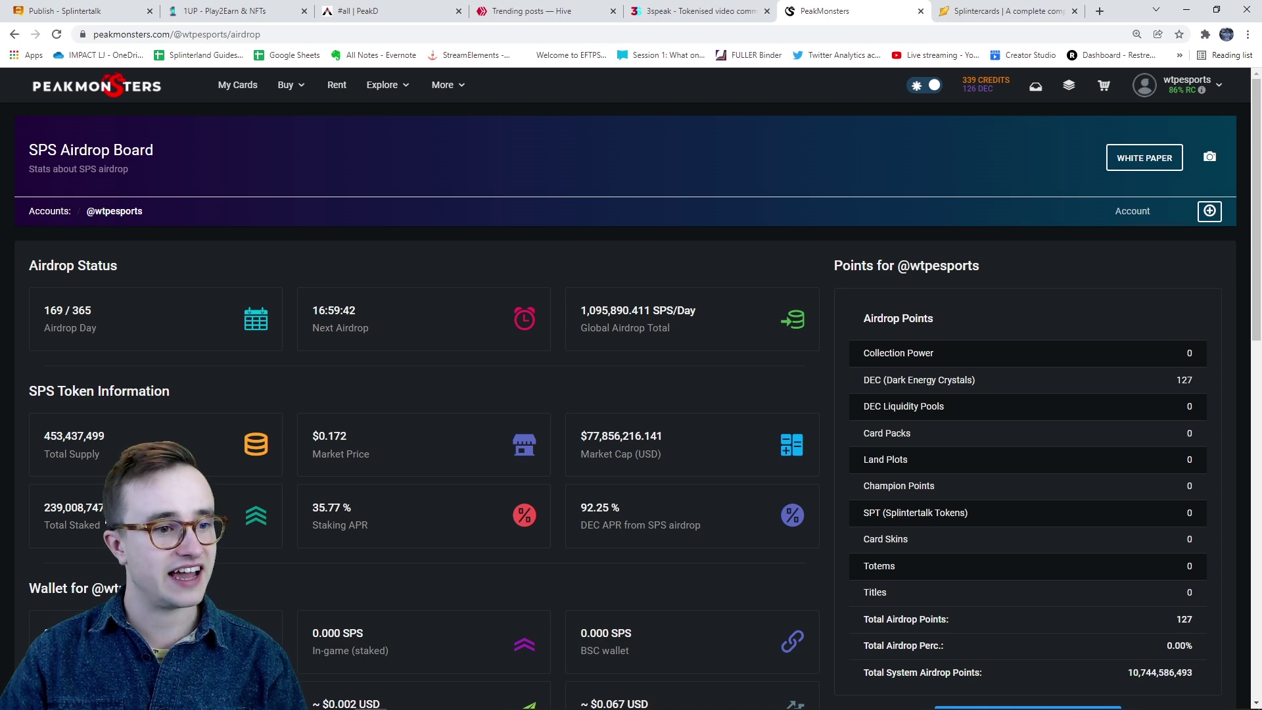
# - Snip the PeakMonsters SPS Token Information panel, then choose Upload Images in the post editor
pyautogui.press('super+shift+s')
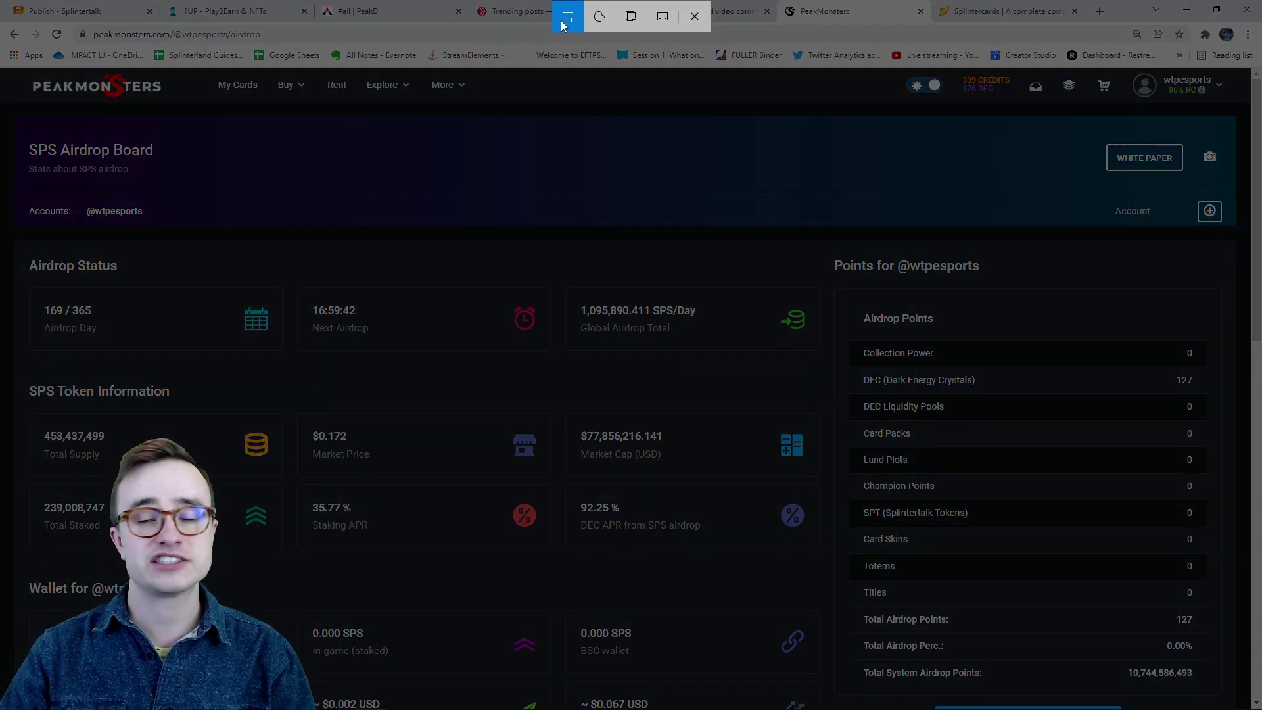
pyautogui.moveTo(22, 378)
pyautogui.mouseDown()
pyautogui.moveTo(113, 412)
pyautogui.moveTo(839, 546)
pyautogui.moveTo(841, 560)
pyautogui.mouseUp()
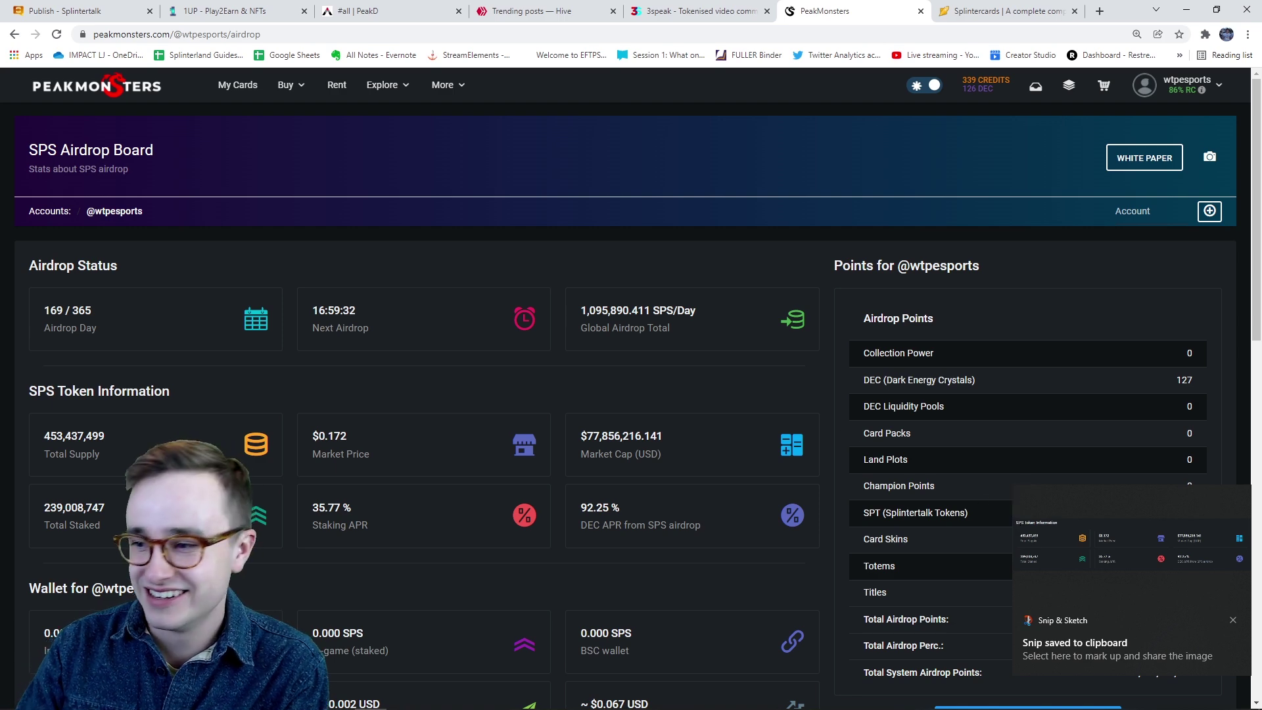
pyautogui.hotkey('ctrl', '1')
pyautogui.click(230, 155)
pyautogui.click(236, 207)
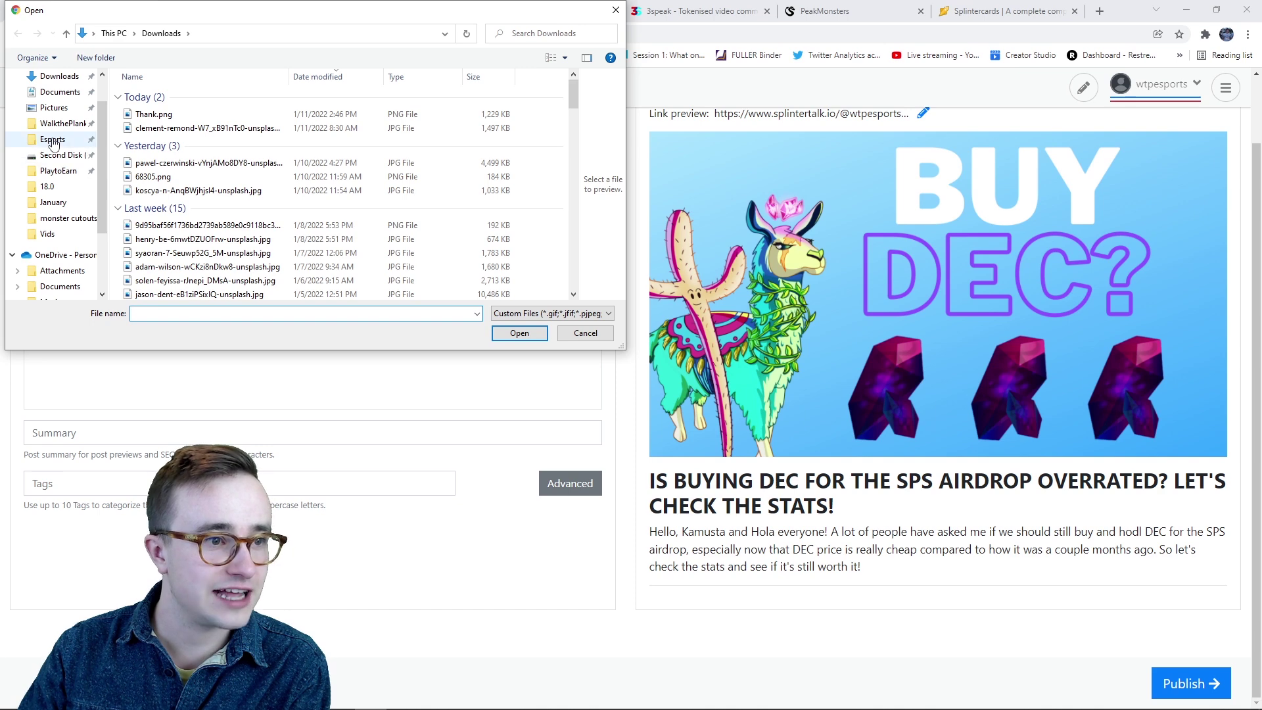
# - Browse the Open dialog's folders to locate the saved SPS Token Information screenshot
pyautogui.click(66, 218)
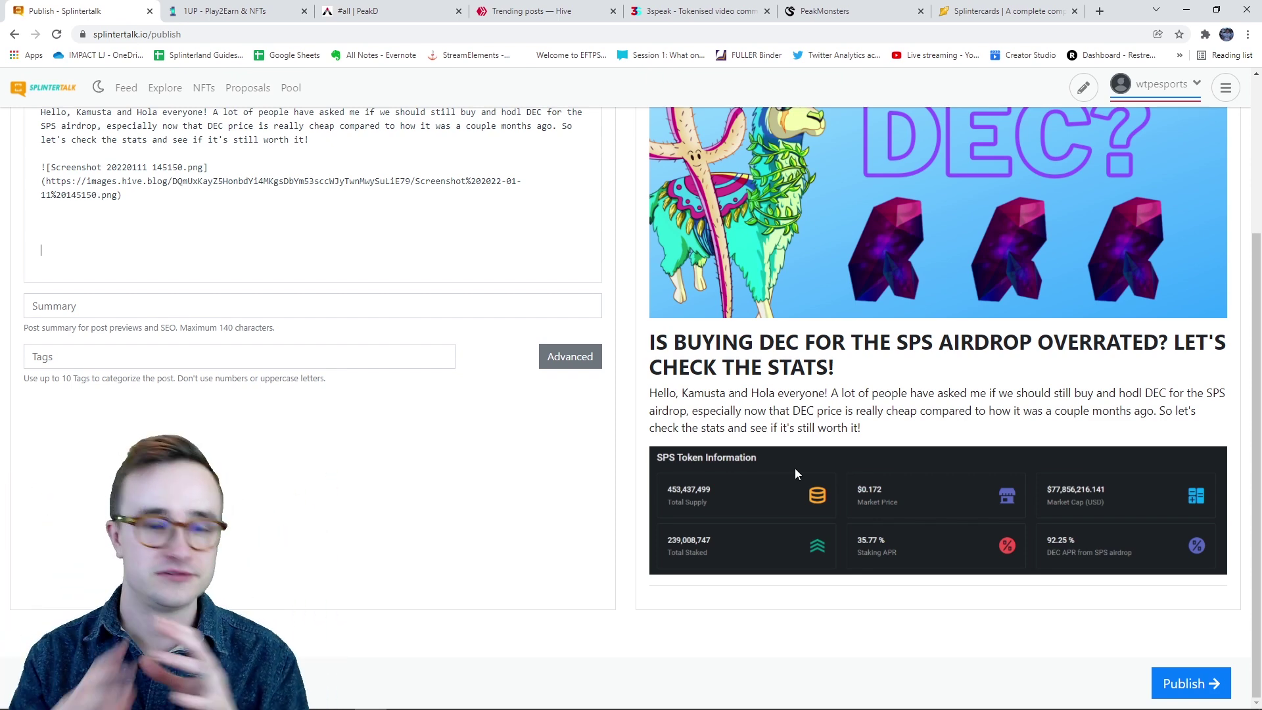
# - Snip the Splinterlands banner from the 1UP page and paste it into the post with a new line
pyautogui.hotkey('ctrl', 'Tab')
pyautogui.press('super+shift+s')
pyautogui.moveTo(264, 170); pyautogui.dragTo(600, 402)
pyautogui.hotkey('ctrl', 'shift', 'Tab')
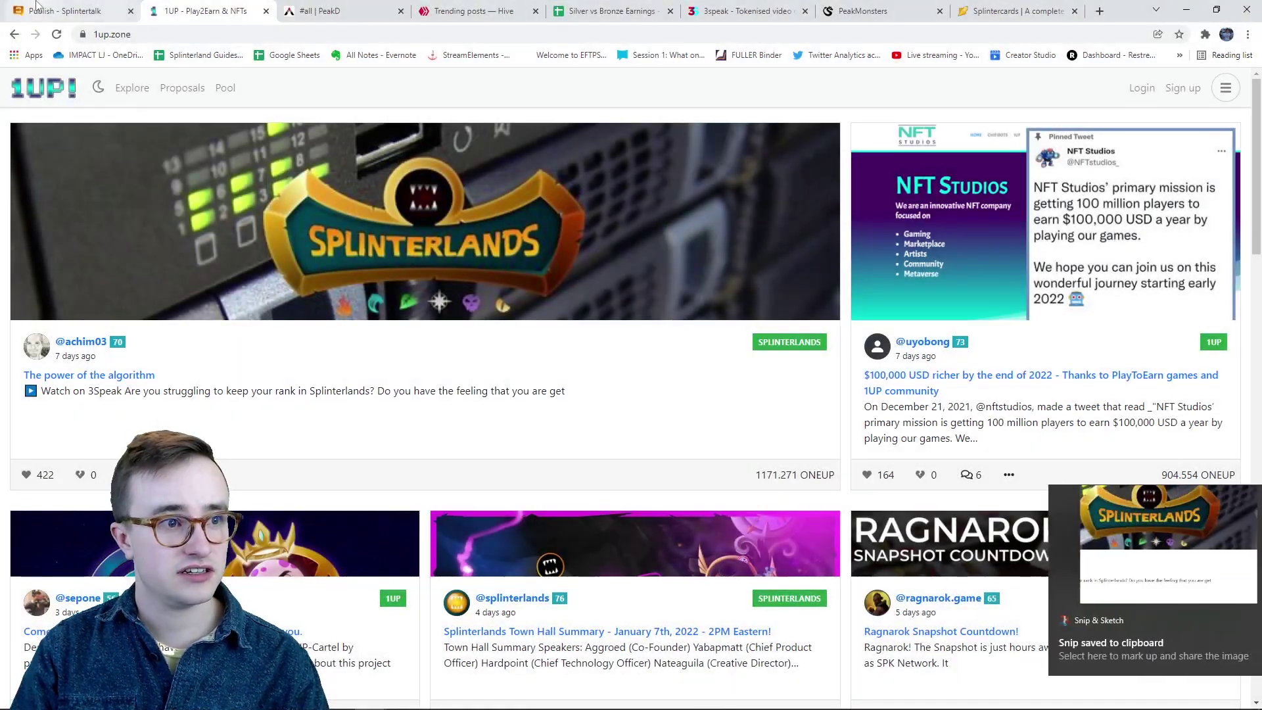
pyautogui.scroll(-1, 427, 328)
pyautogui.hotkey('ctrl', 'v')
pyautogui.scroll(-2, 723, 337)
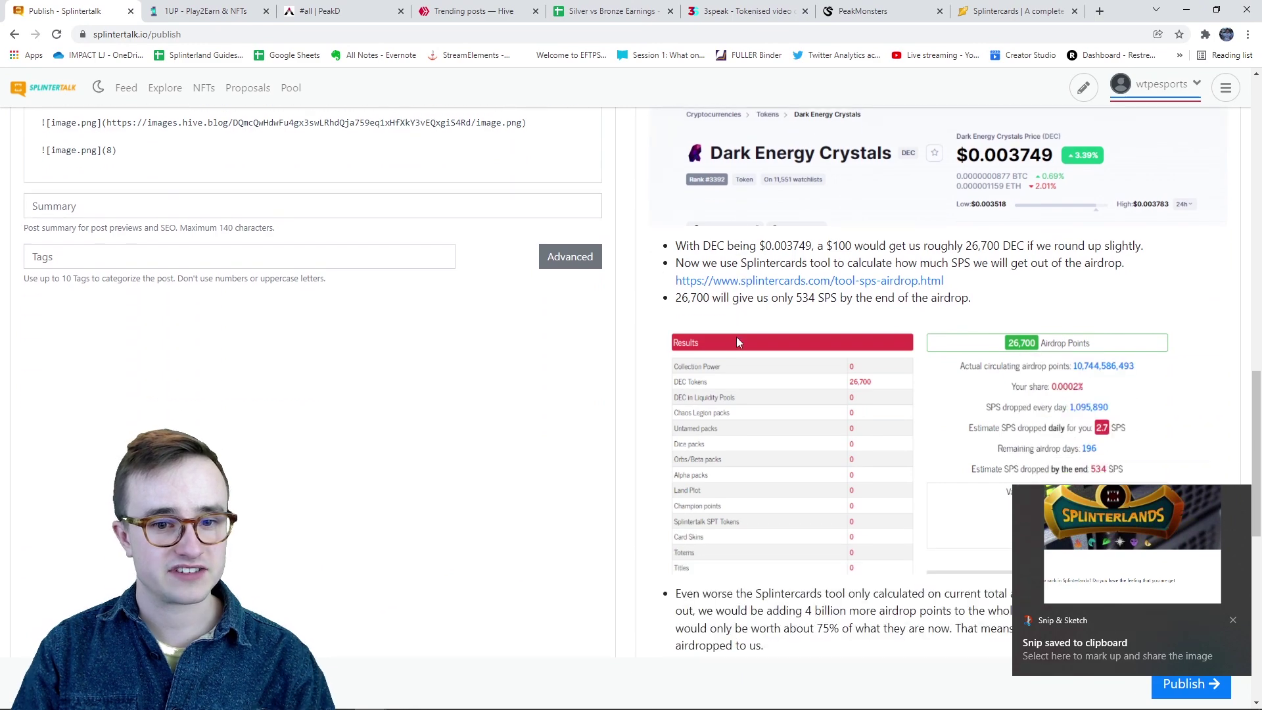
pyautogui.press('Return')
pyautogui.scroll(-15, 845, 355)
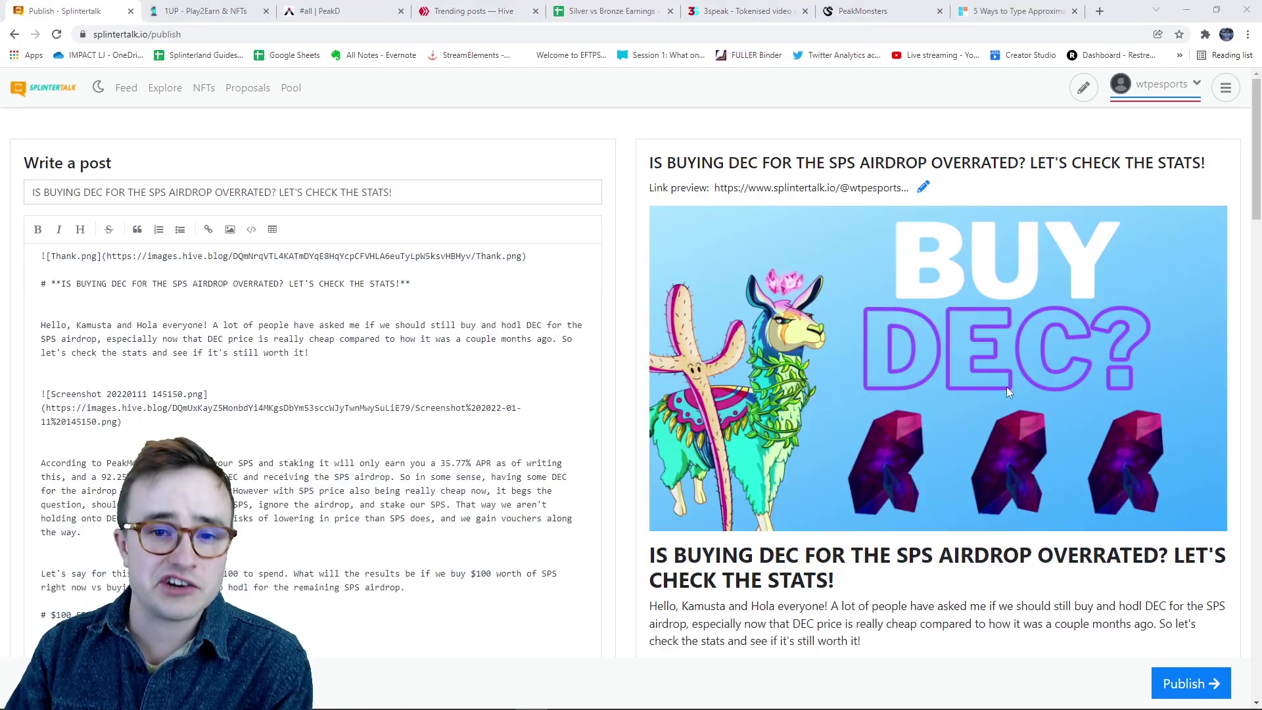
# - Scroll up and down through the draft's markdown and preview to review its opening sections
pyautogui.scroll(-8, 1009, 394)
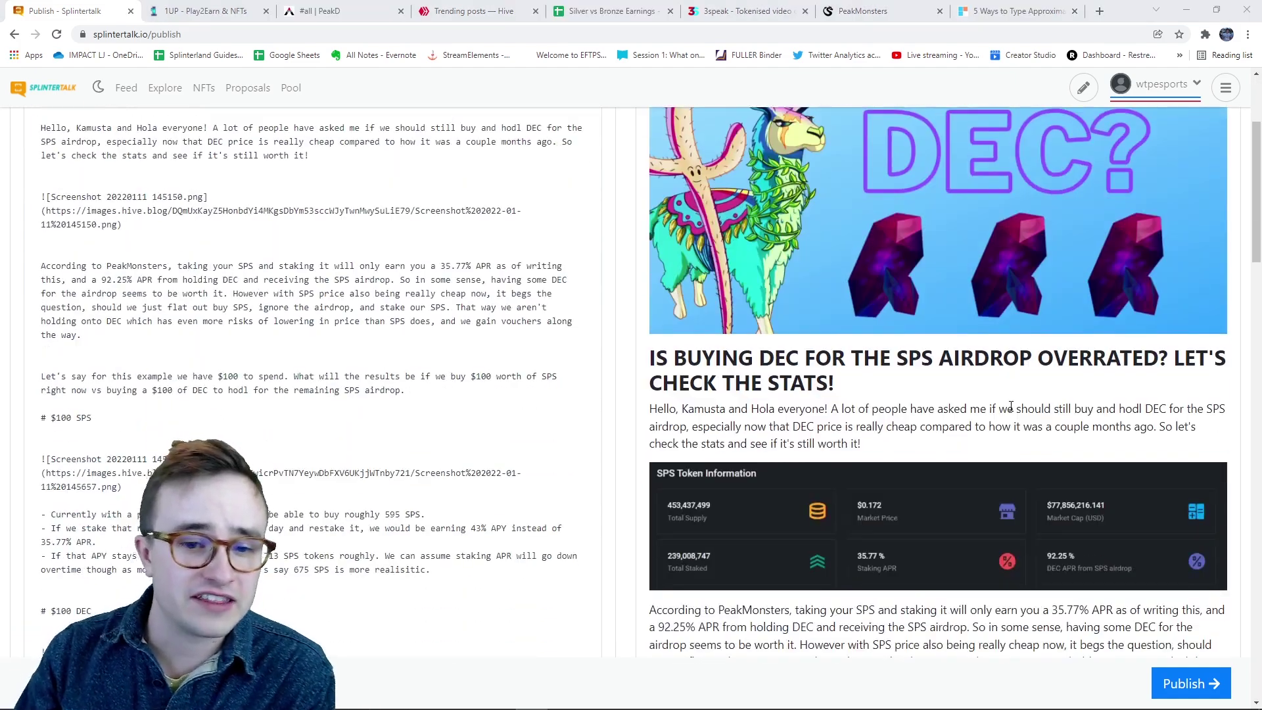
pyautogui.scroll(-10, 1014, 425)
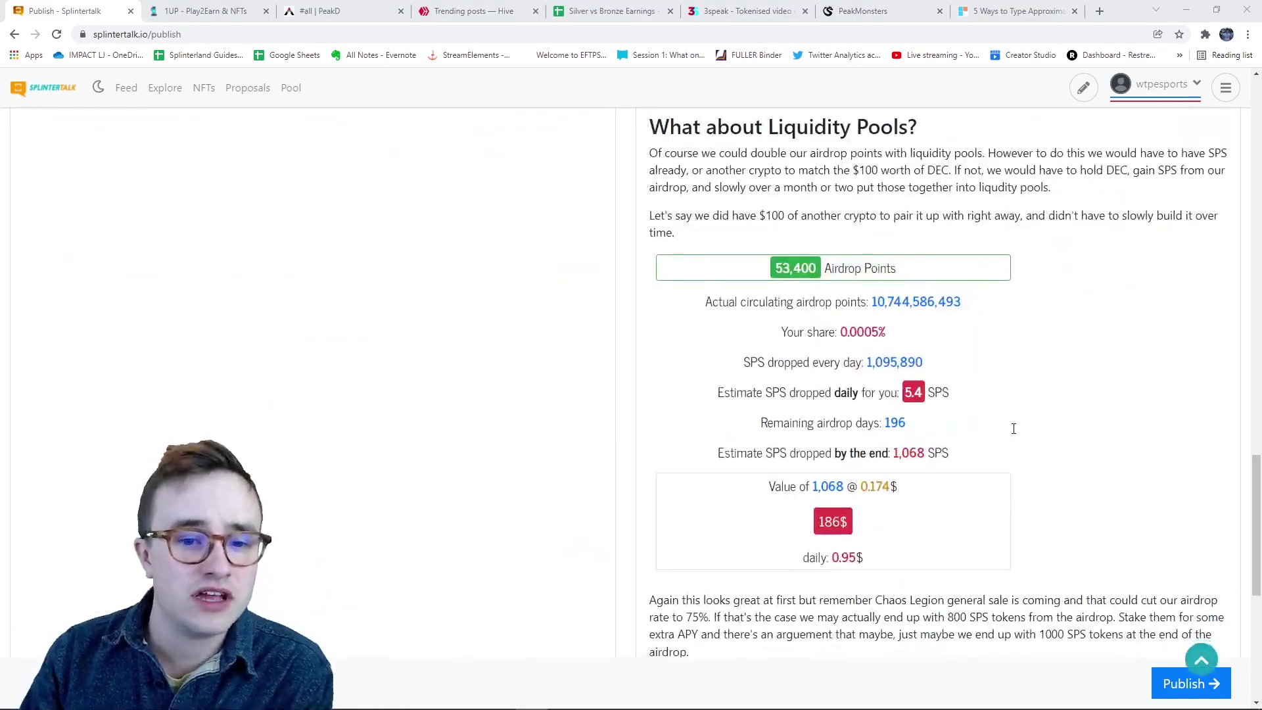
pyautogui.scroll(10, 1013, 428)
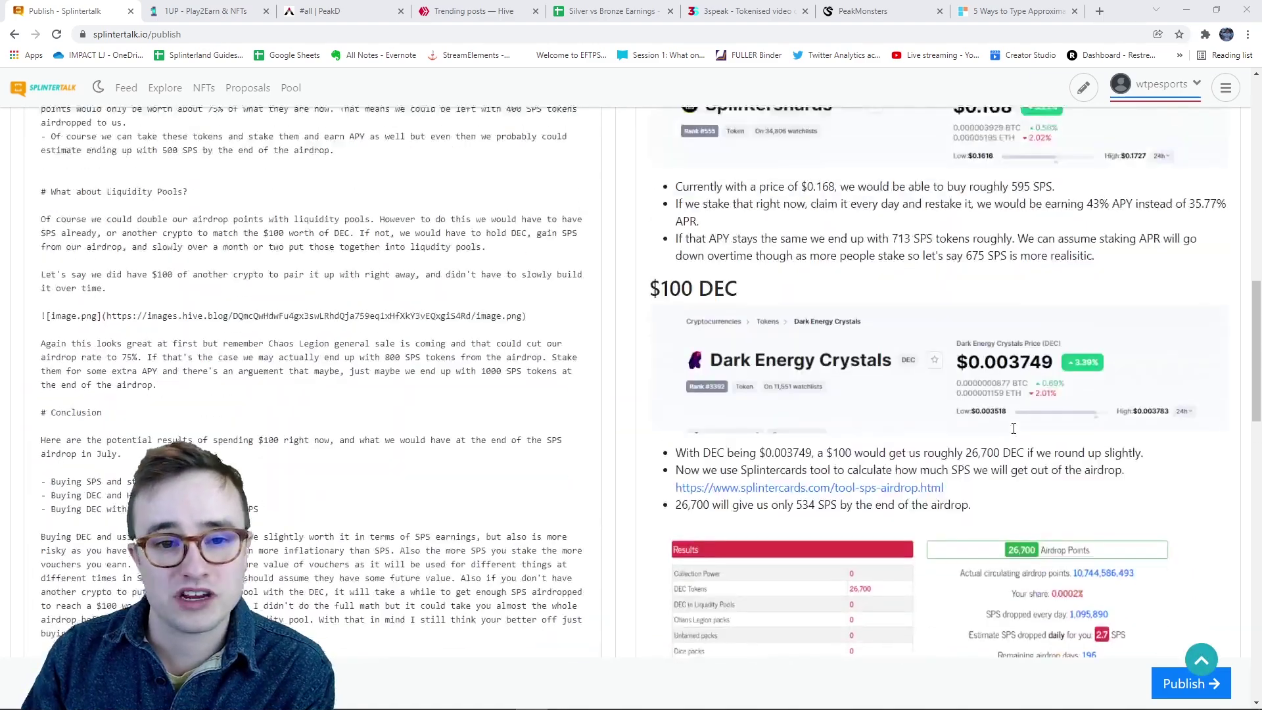
pyautogui.scroll(7, 1014, 429)
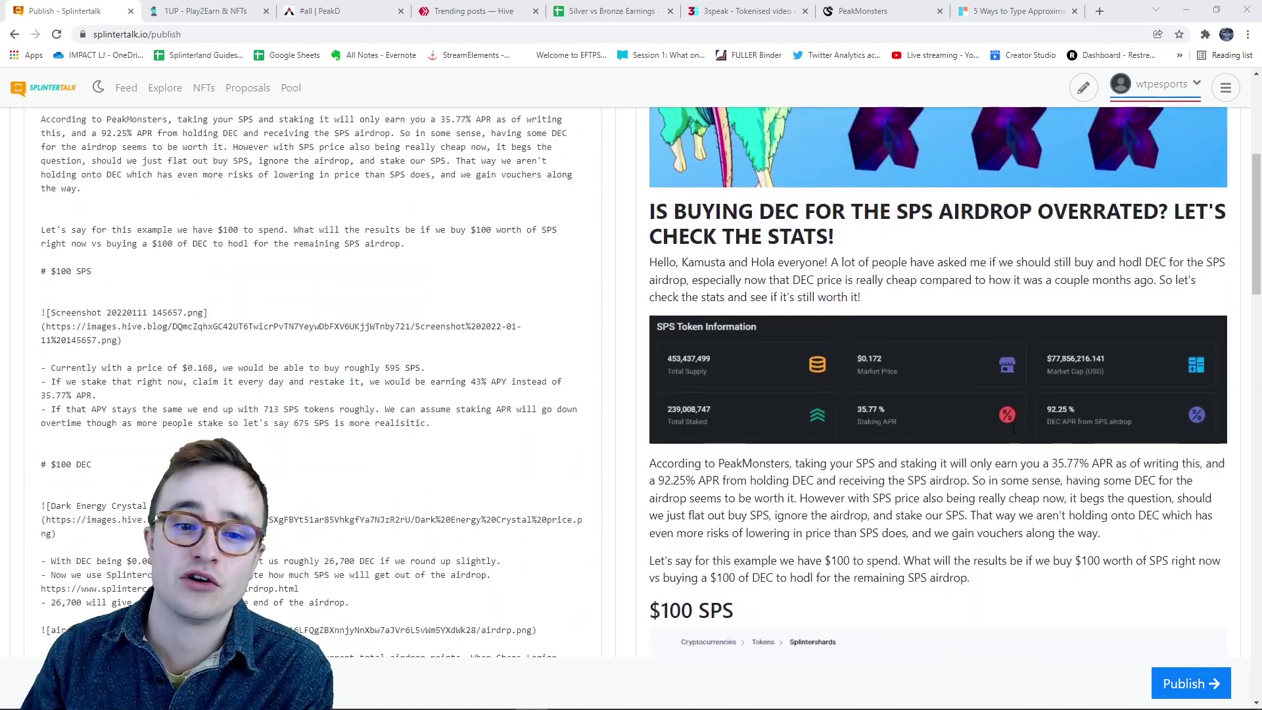
pyautogui.scroll(1, 792, 489)
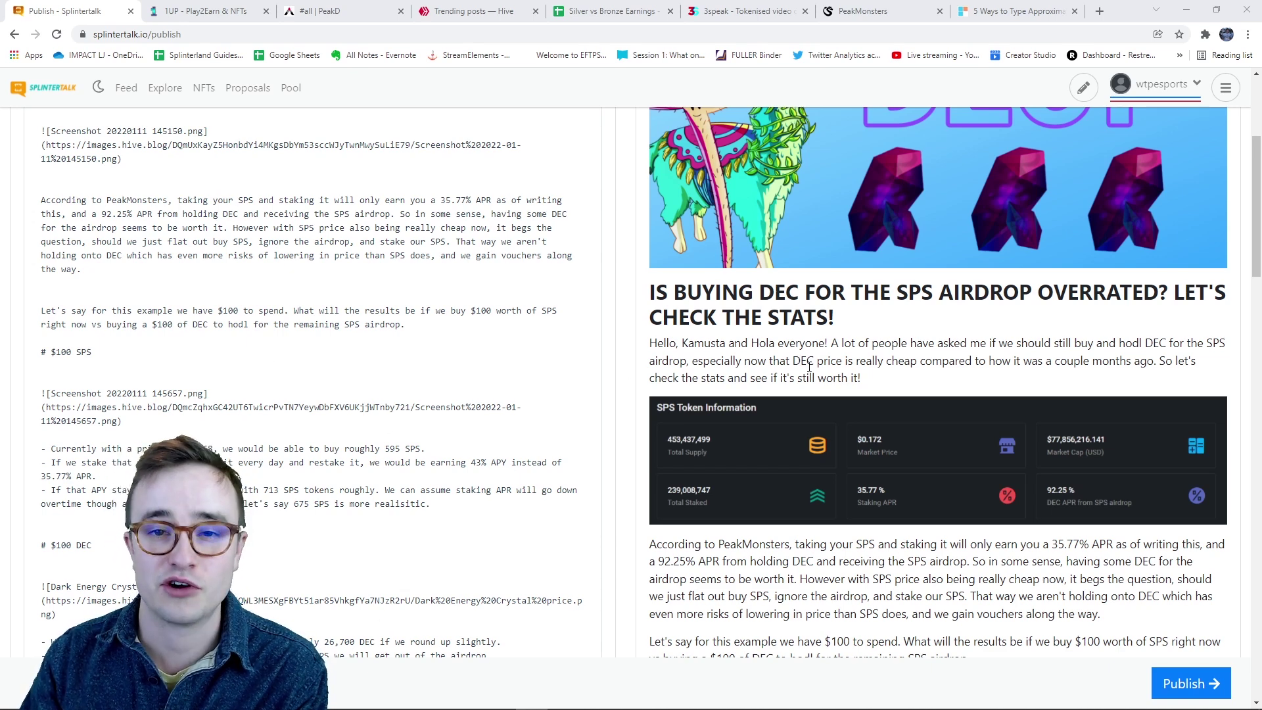
pyautogui.scroll(2, 910, 374)
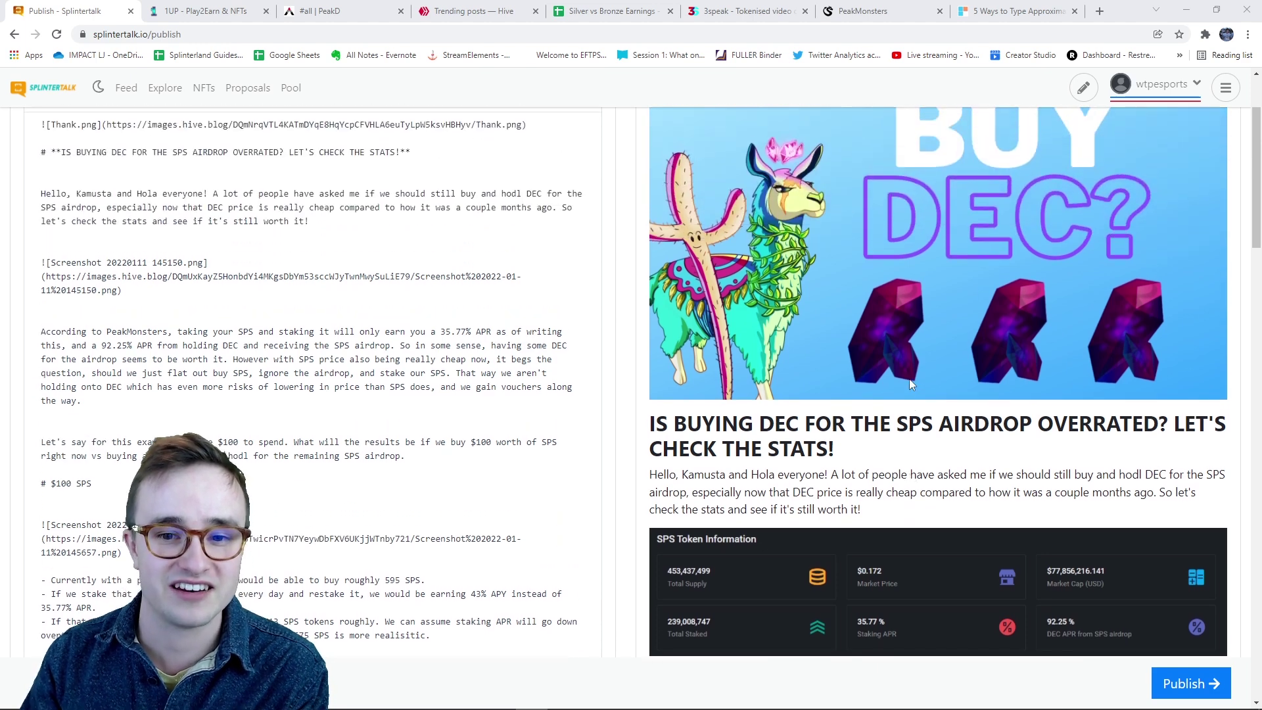
pyautogui.scroll(1, 909, 379)
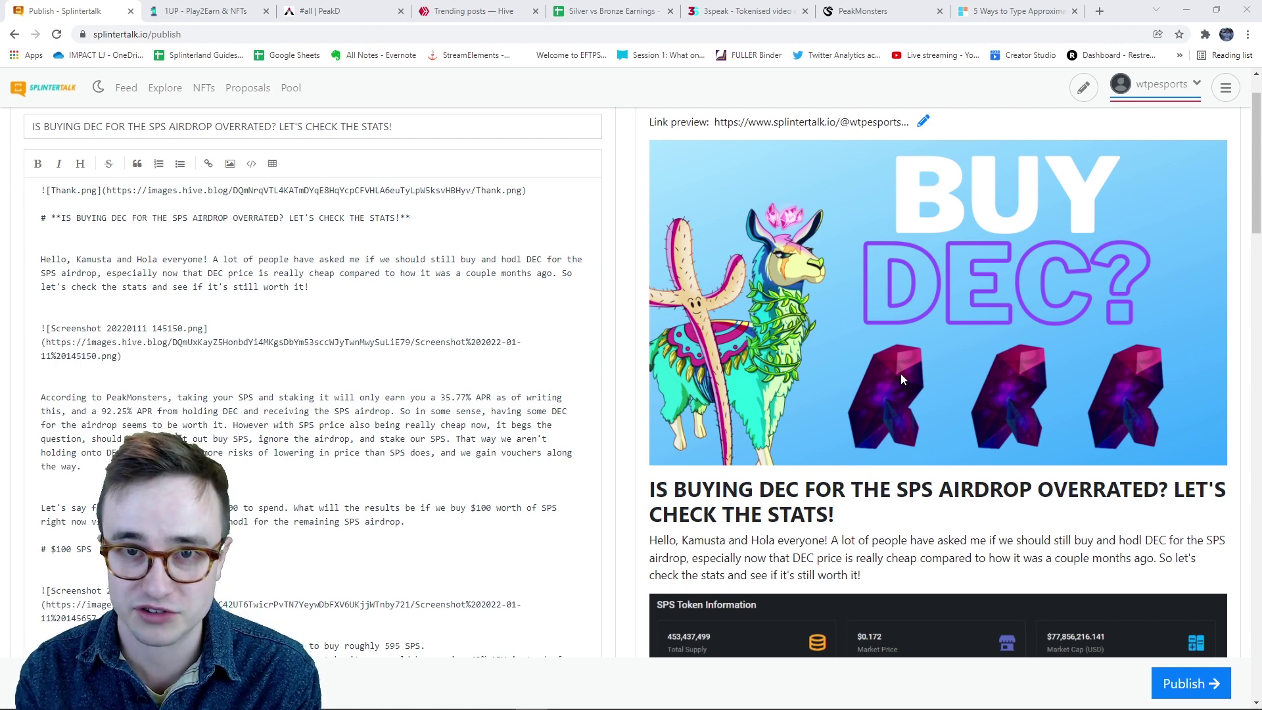
pyautogui.scroll(1, 964, 242)
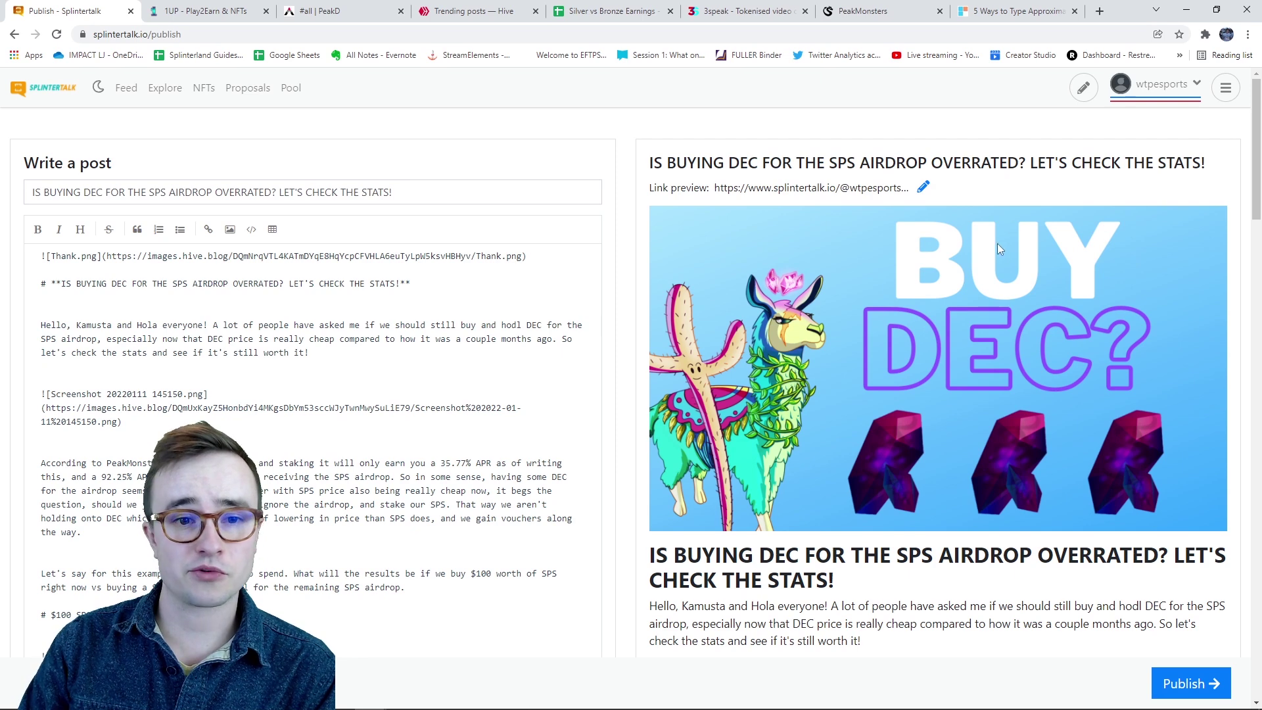
pyautogui.scroll(-1, 901, 318)
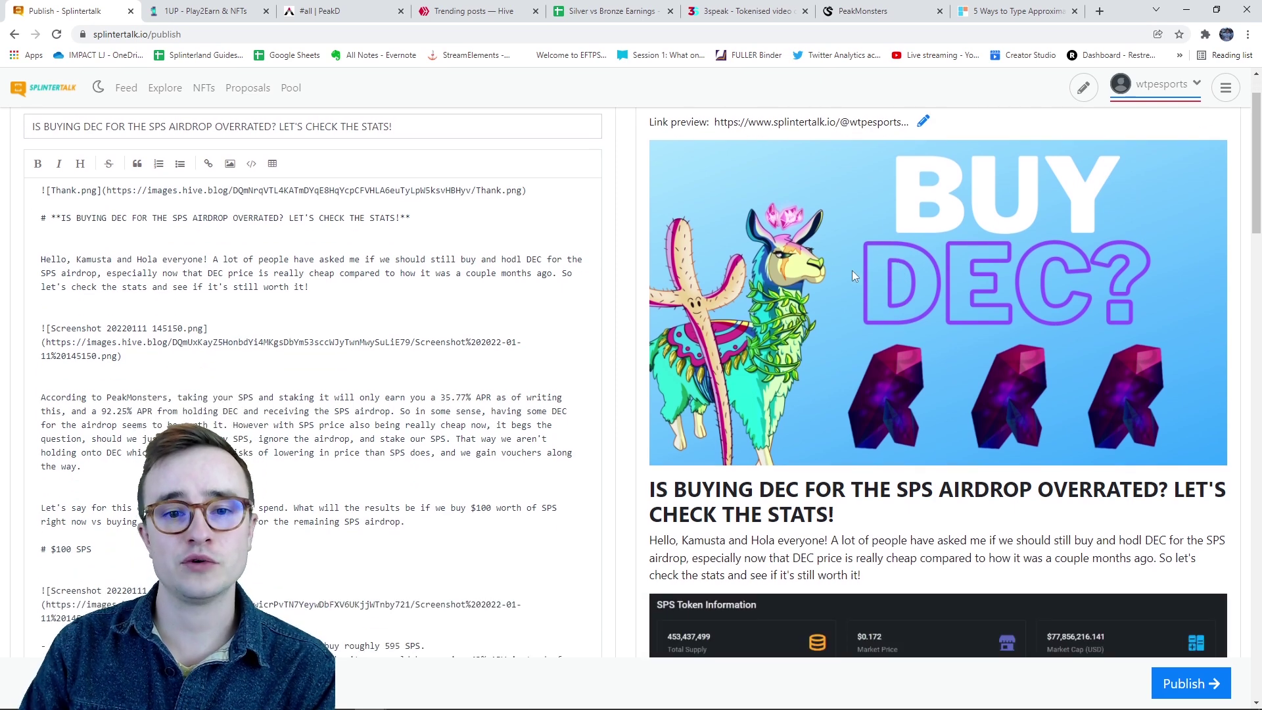
pyautogui.scroll(-3, 852, 270)
pyautogui.scroll(-2, 791, 288)
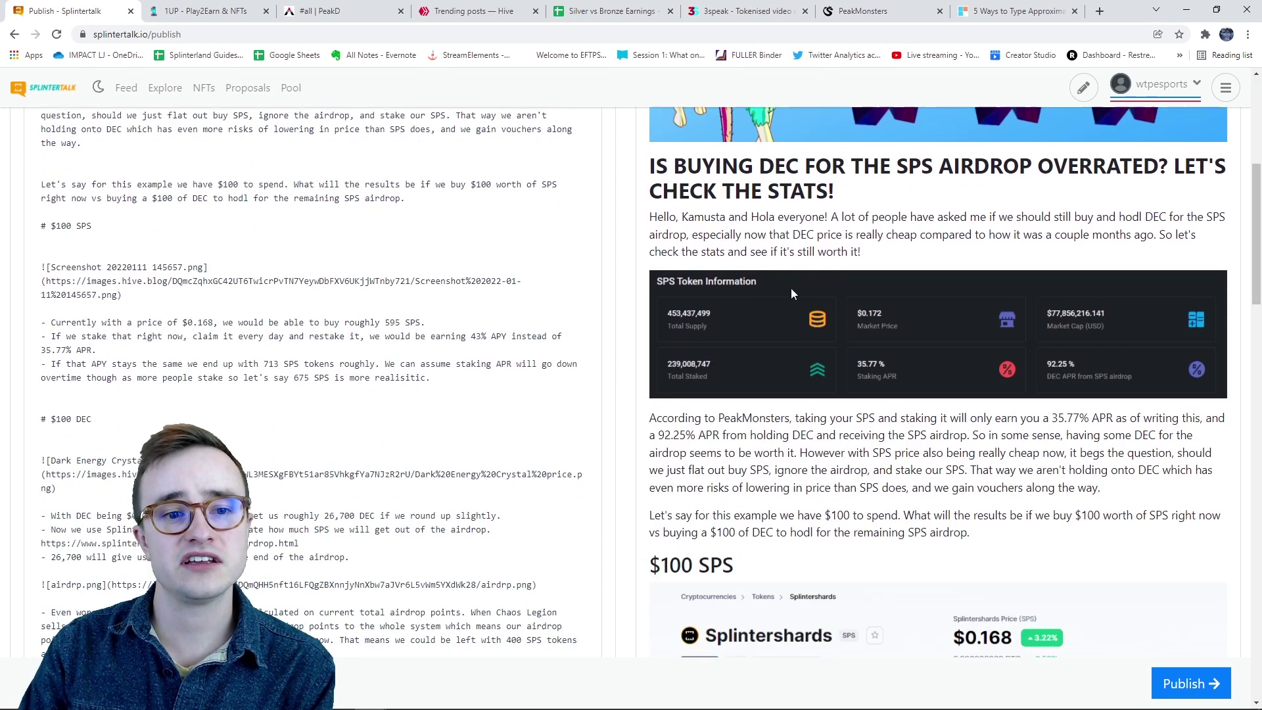
pyautogui.moveTo(841, 190); pyautogui.dragTo(648, 165)
pyautogui.scroll(-2, 784, 469)
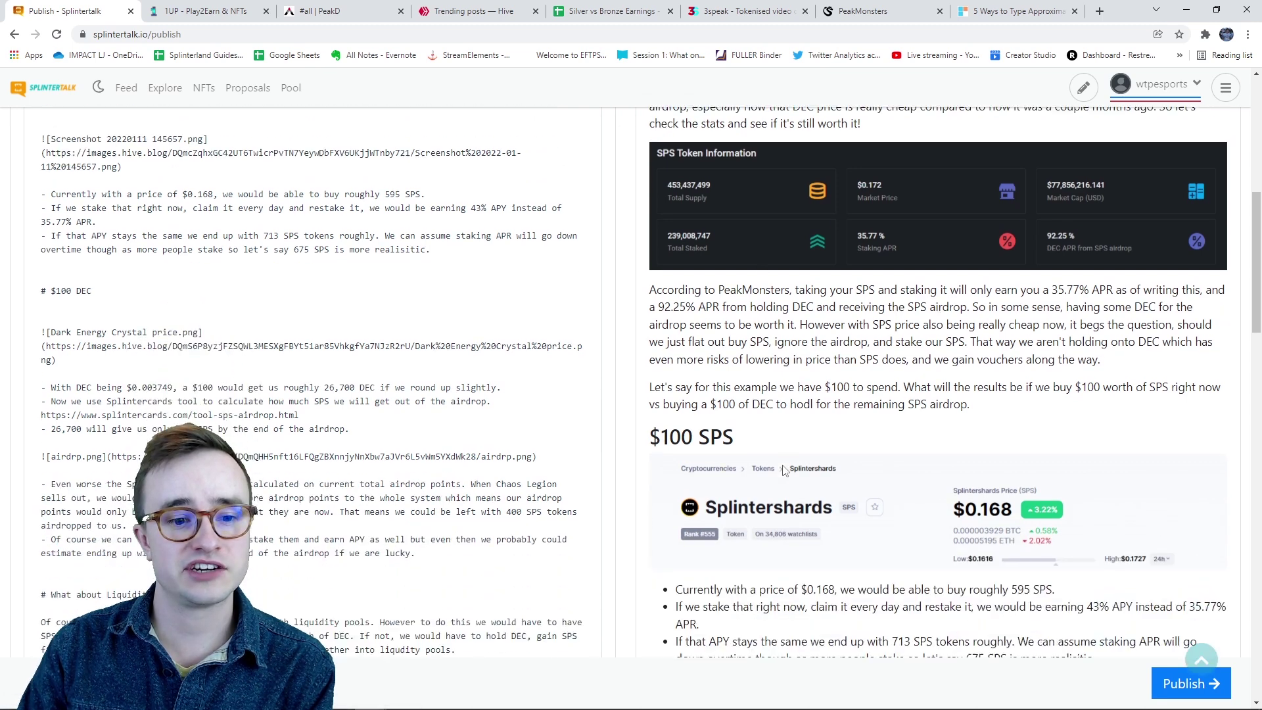
# - Review the $100 SPS section through the Conclusion, then place the cursor in the Summary field
pyautogui.moveTo(735, 428); pyautogui.dragTo(650, 429)
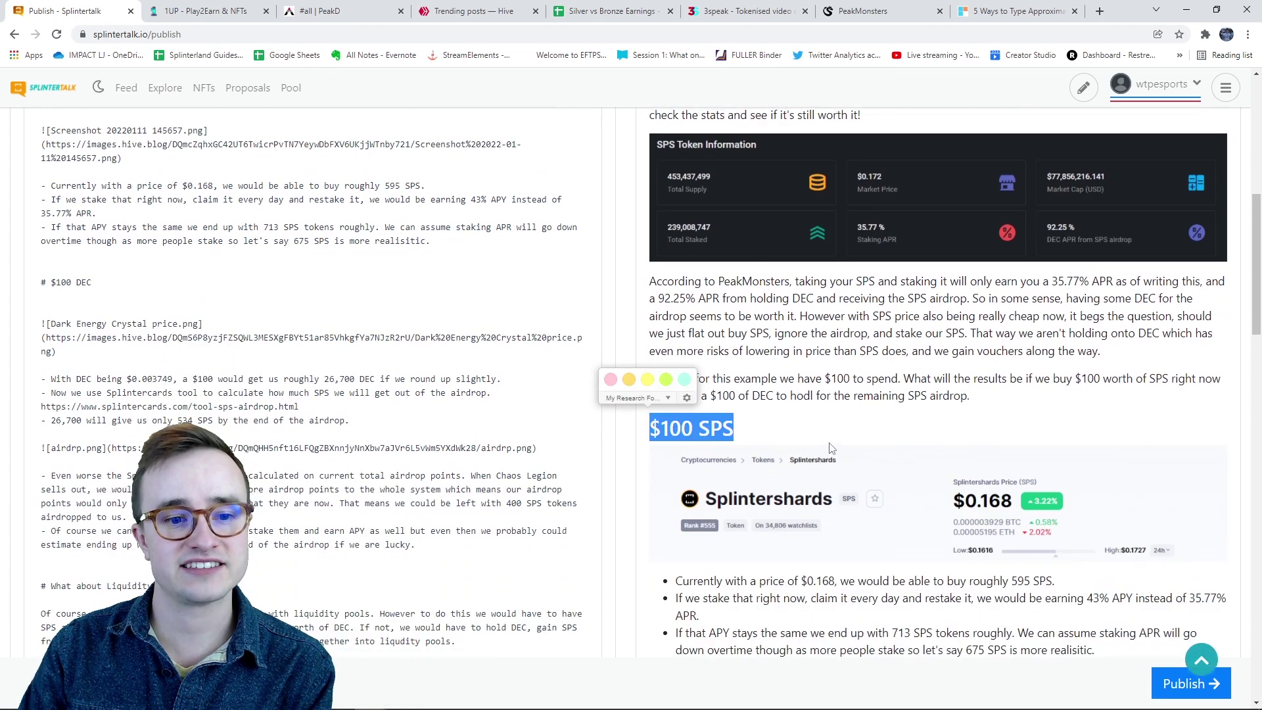
pyautogui.click(830, 448)
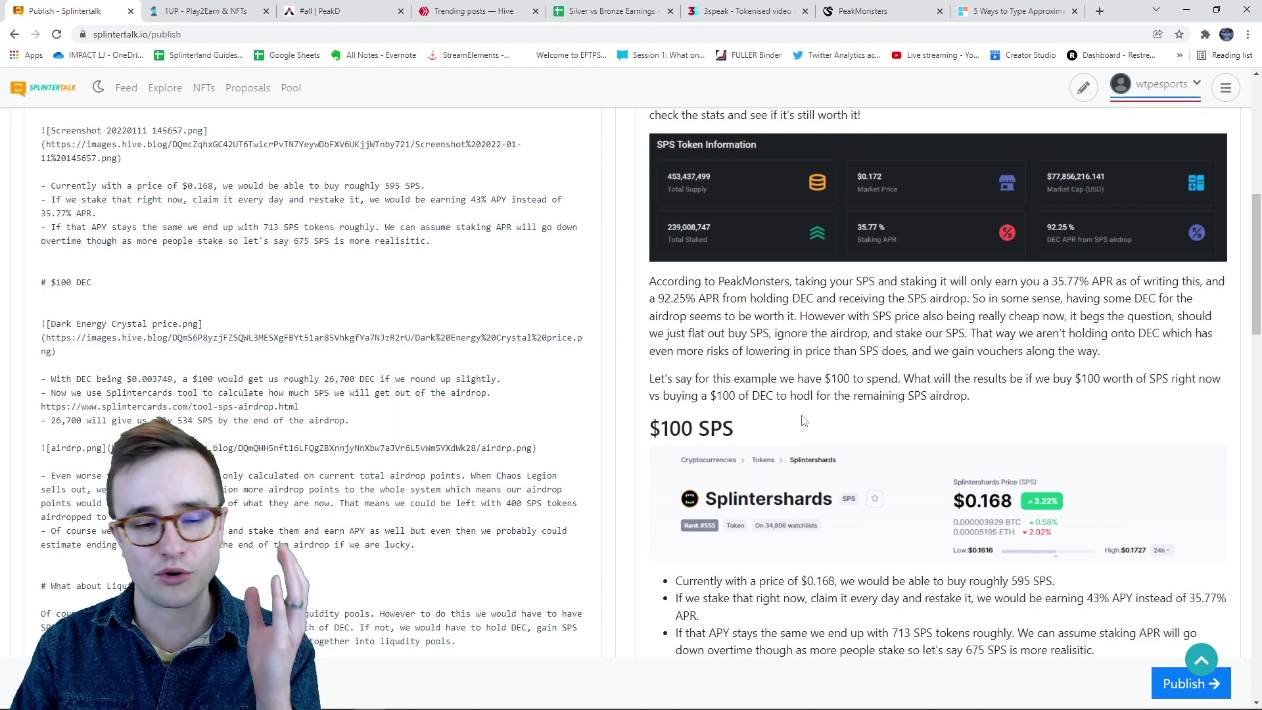
pyautogui.scroll(-4, 803, 424)
pyautogui.scroll(-5, 854, 252)
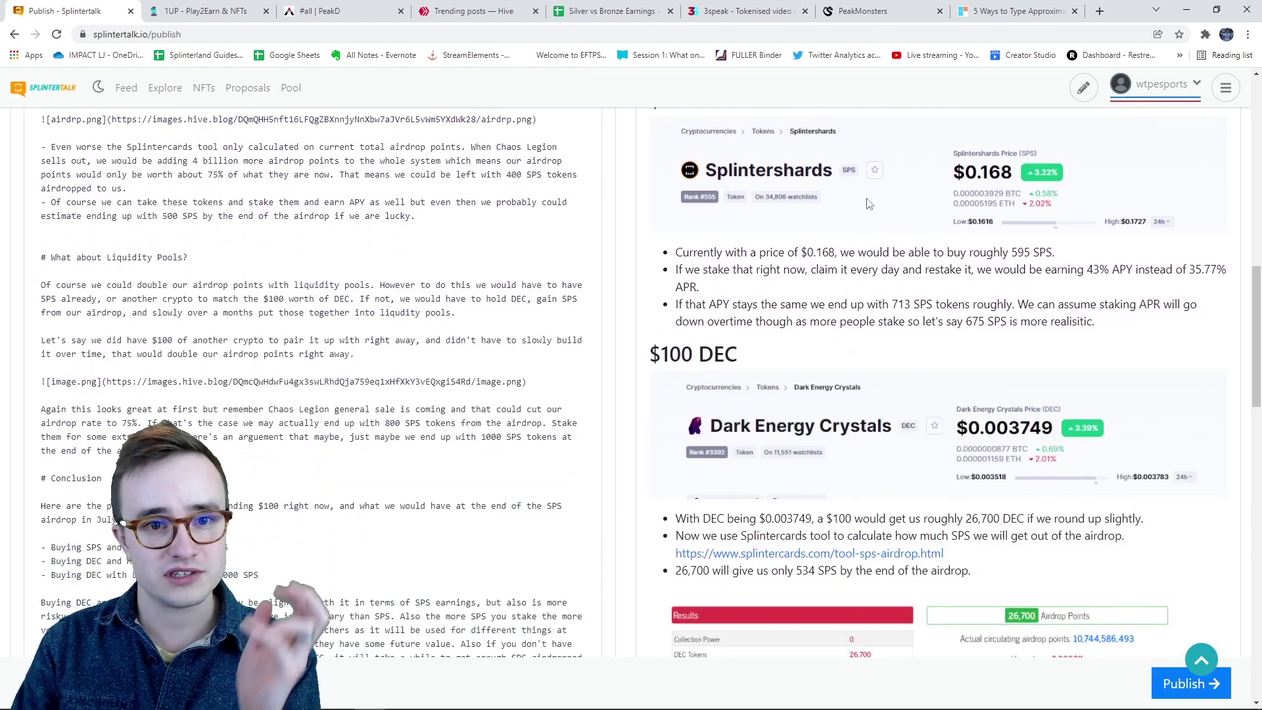
pyautogui.scroll(-12, 874, 243)
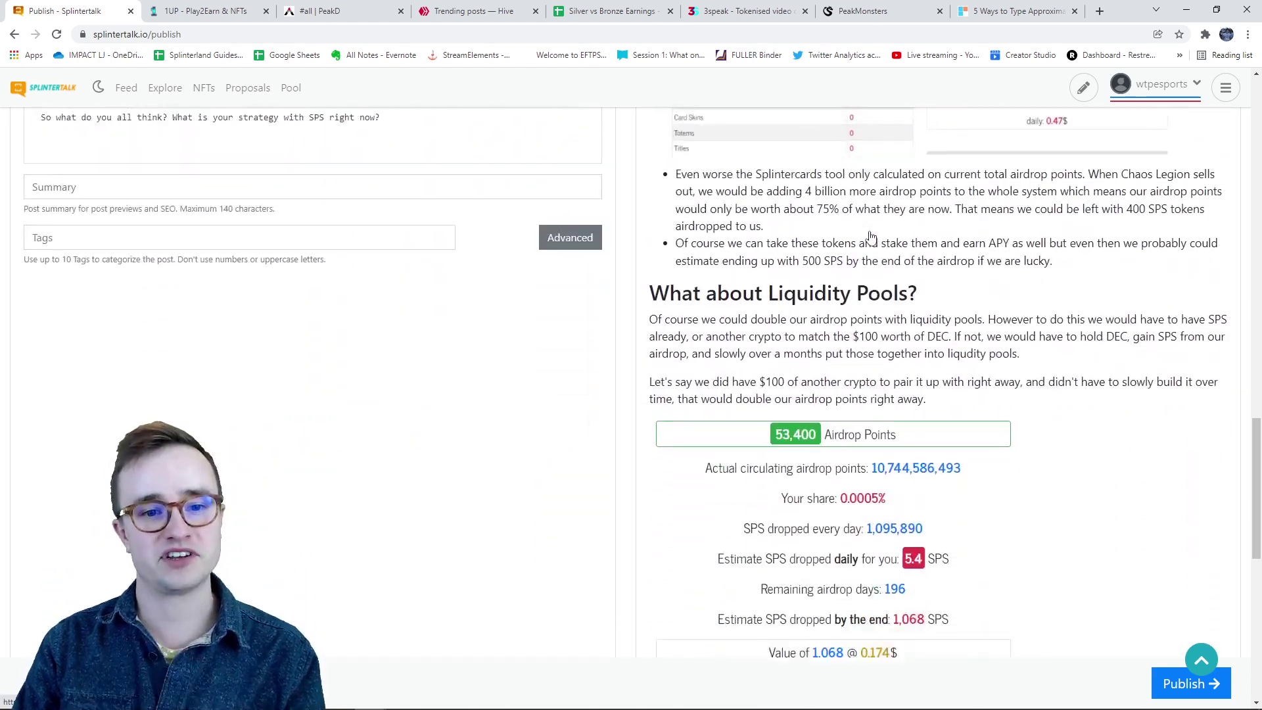
pyautogui.scroll(-6, 887, 264)
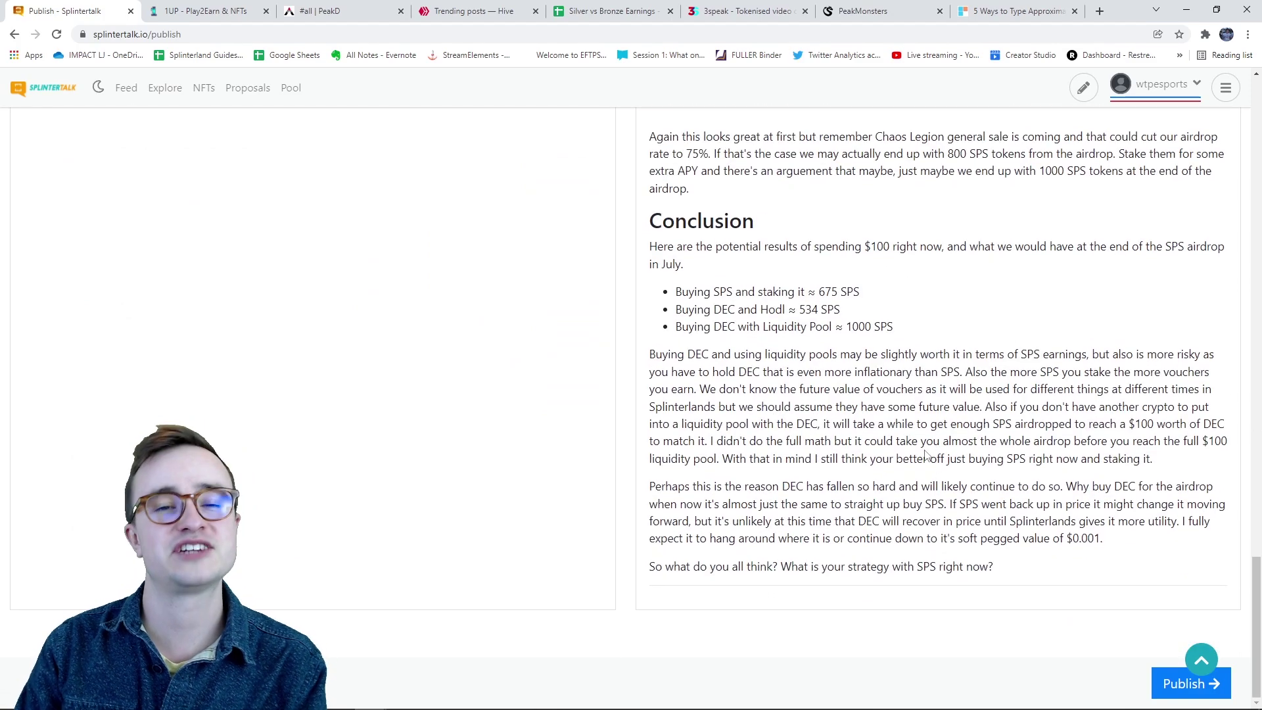
pyautogui.scroll(4, 578, 493)
pyautogui.scroll(10, 562, 498)
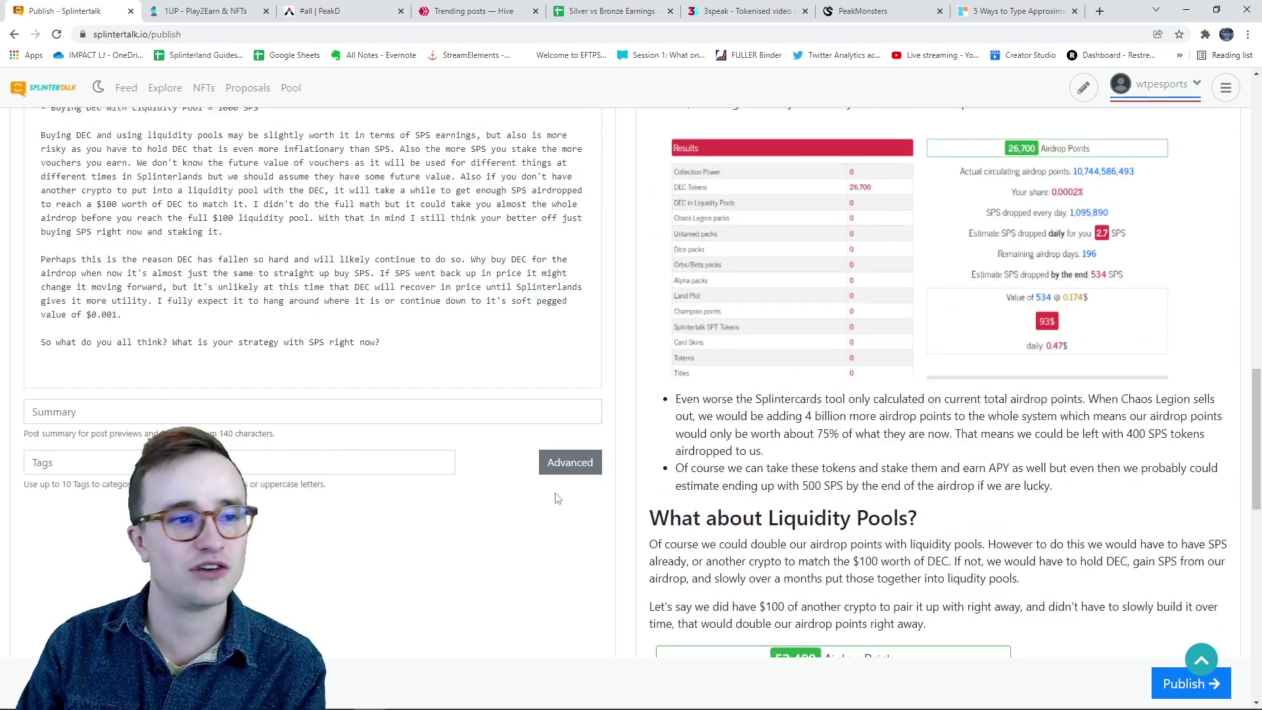
pyautogui.scroll(1, 557, 498)
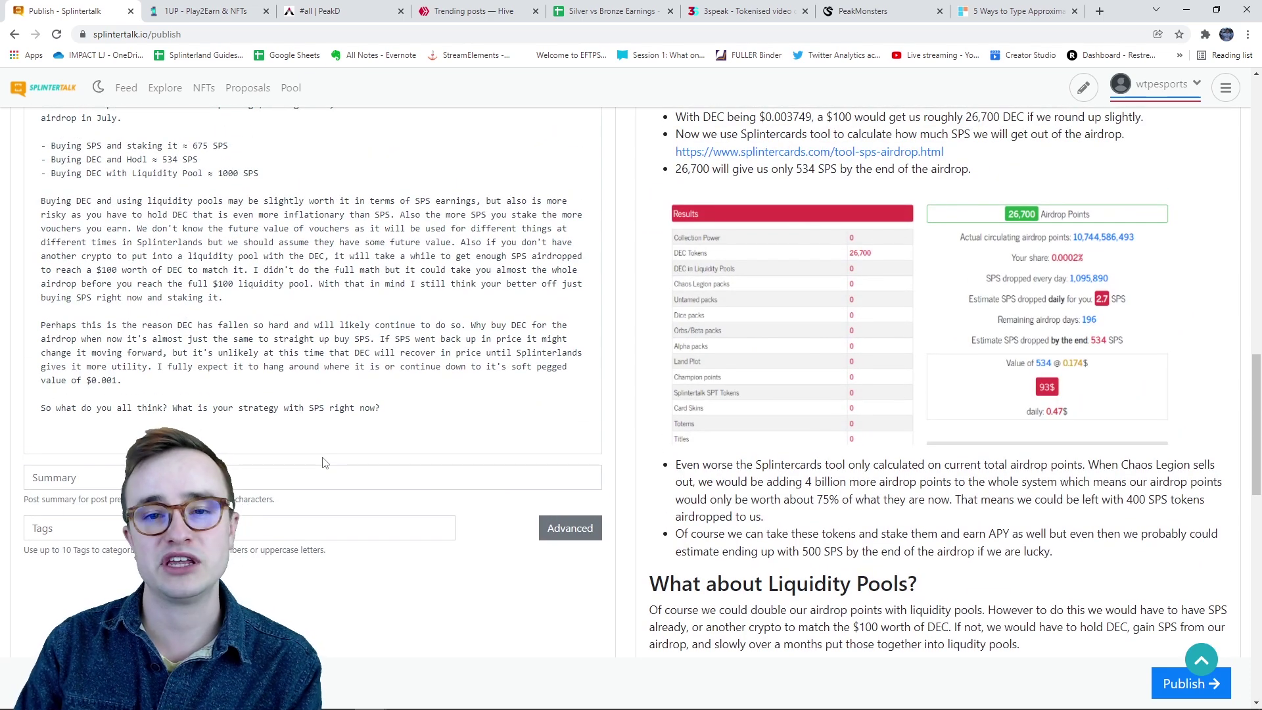
pyautogui.scroll(1, 325, 473)
pyautogui.click(408, 534)
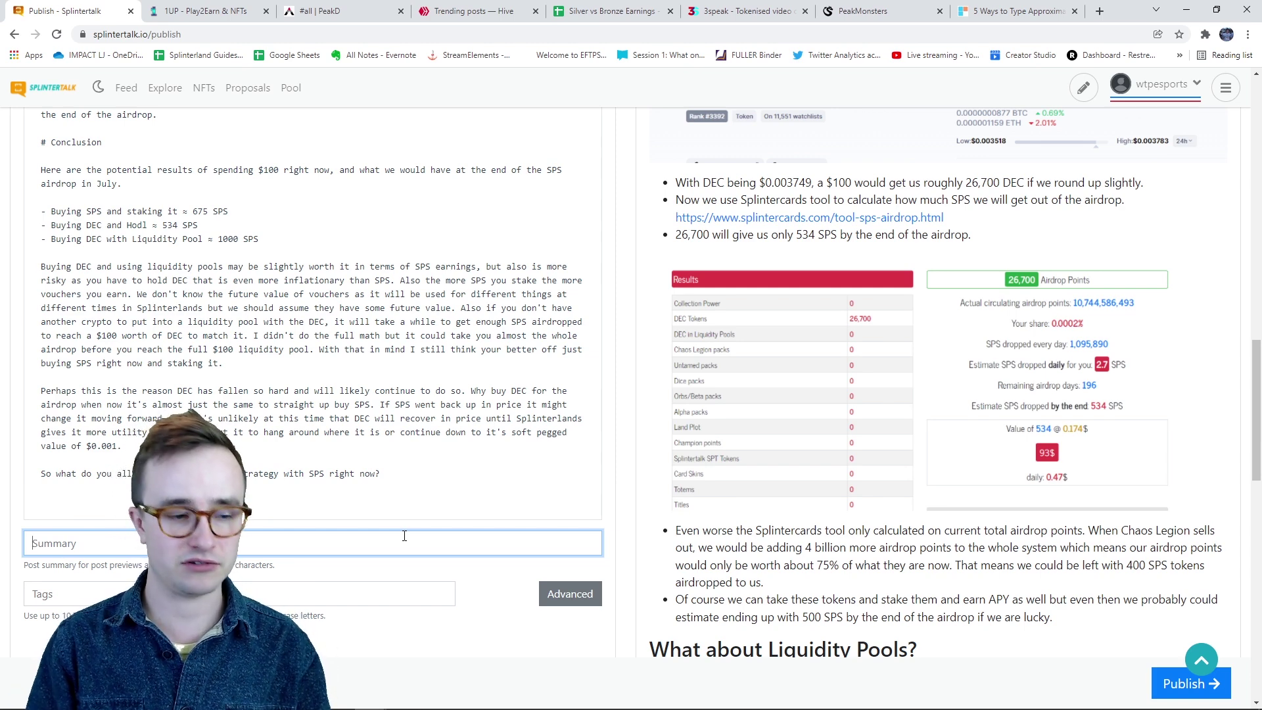
# - Paste the prepared summary about buying DEC for the SPS airdrop into the Summary field
pyautogui.write("Should you still being buying up DEC and holding it for the SPS Airdrop? Let's do the math to find out!")
pyautogui.press('Tab')
pyautogui.scroll(-5, 405, 535)
pyautogui.scroll(1, 280, 385)
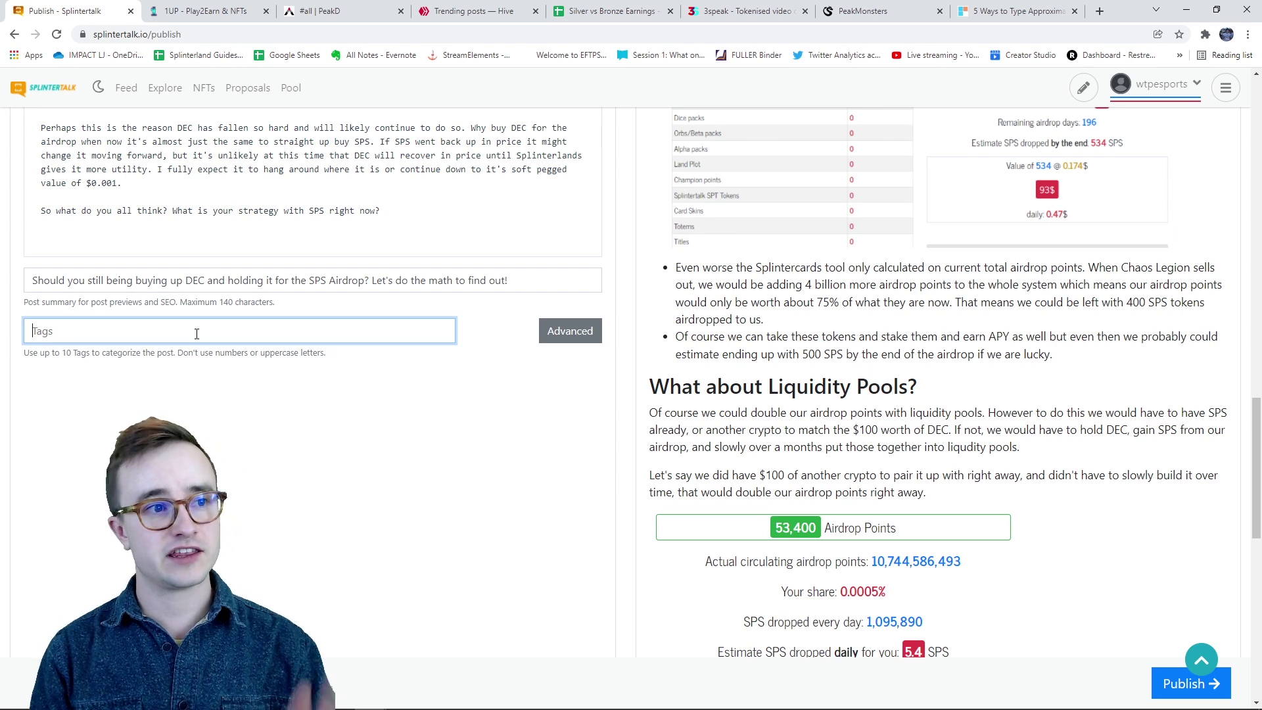
# - Add the tags splintertalk, splinterlands, oneup and peakd
pyautogui.write('intertalk')
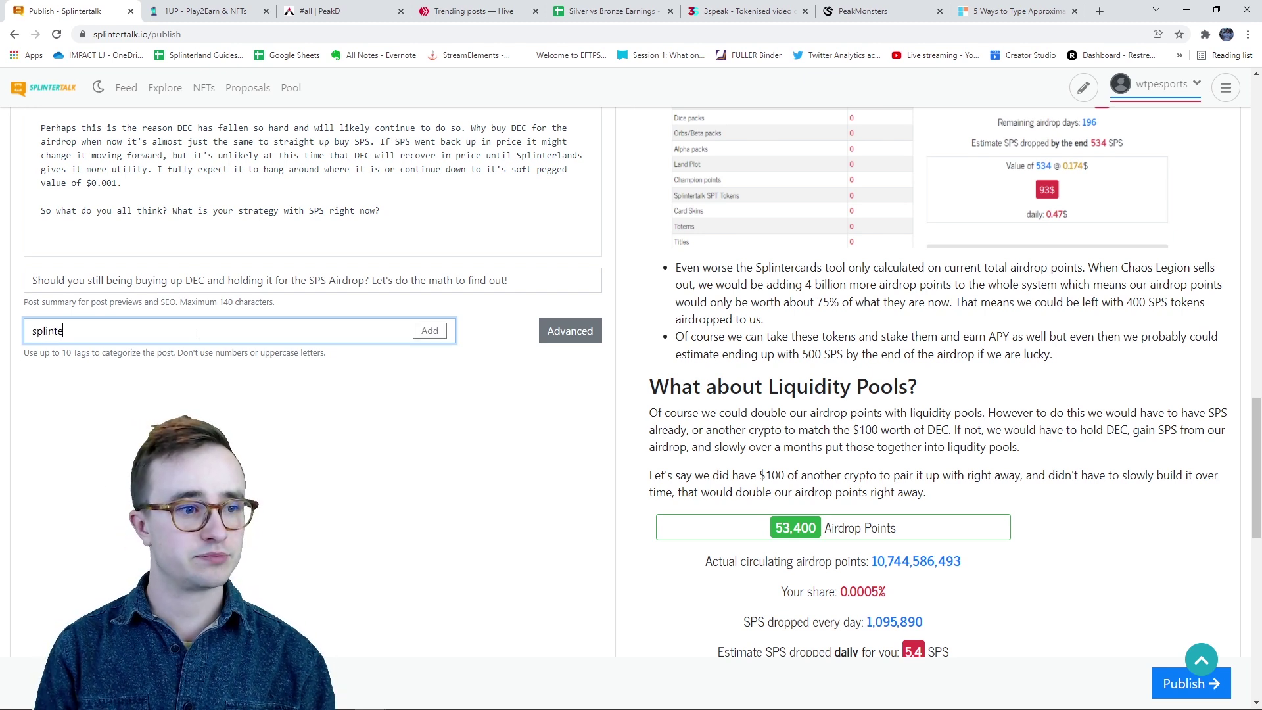
pyautogui.press('Return')
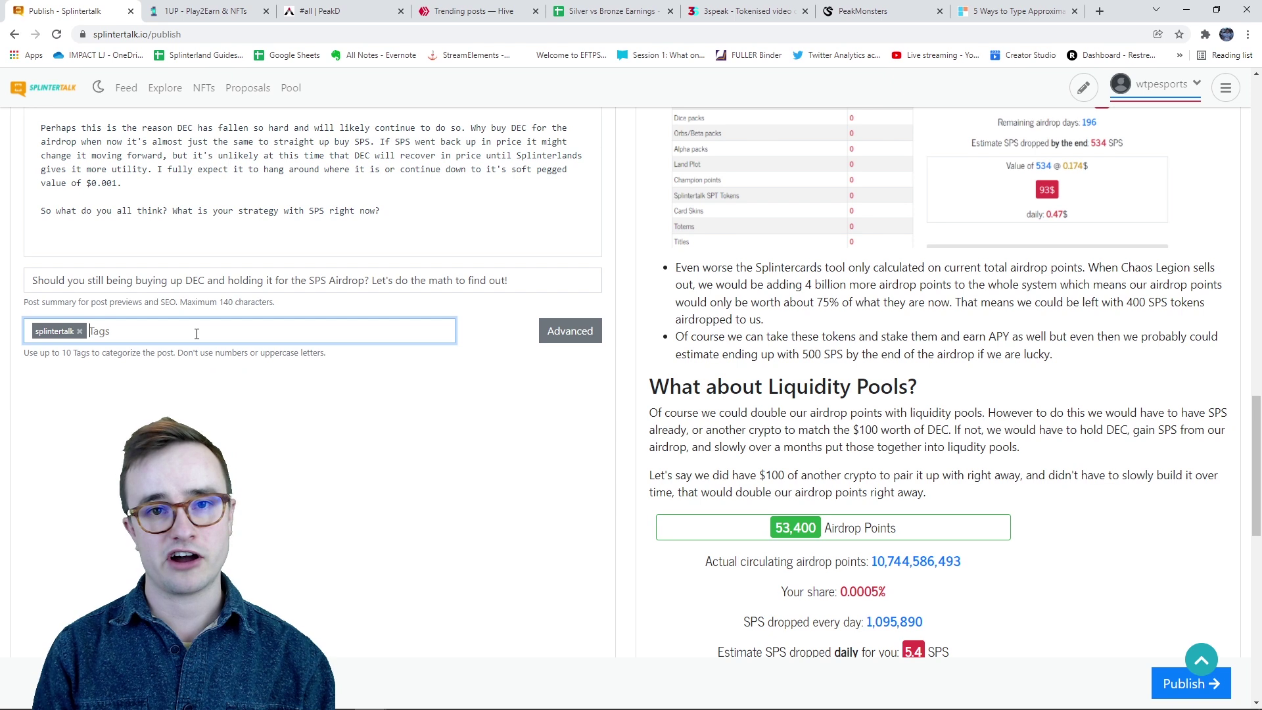
pyautogui.write('splinterlands')
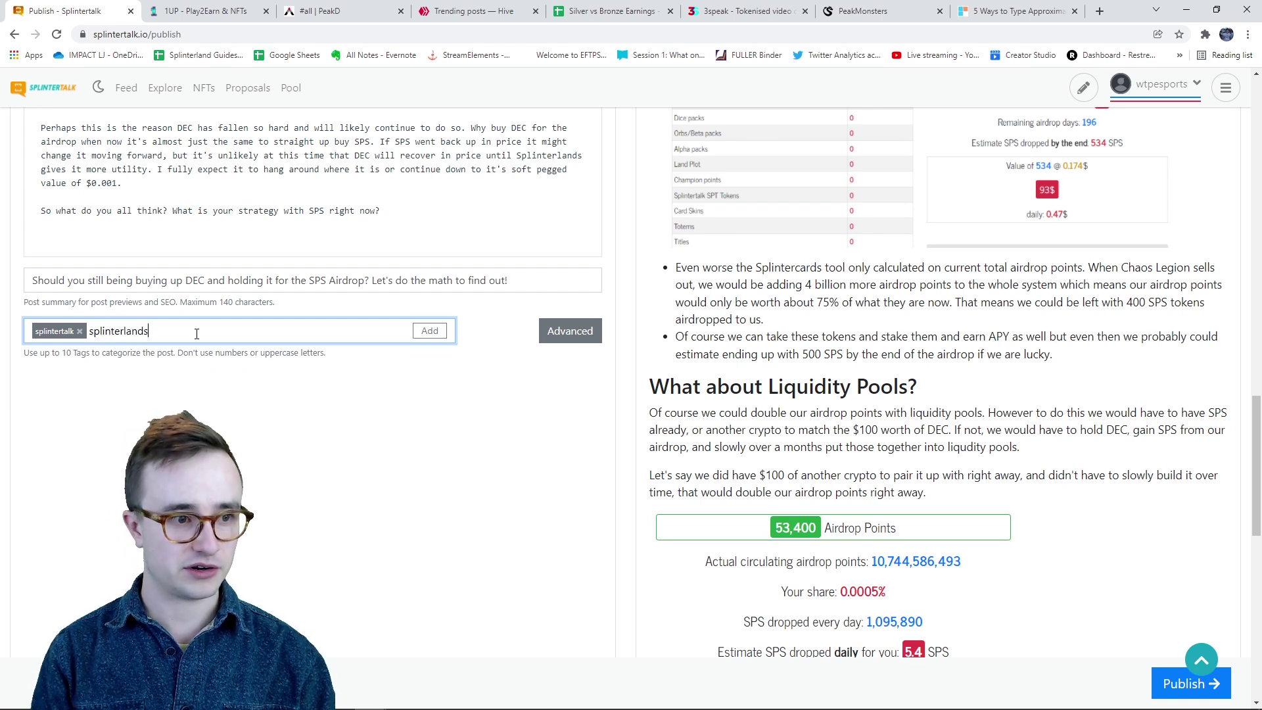
pyautogui.press('Return')
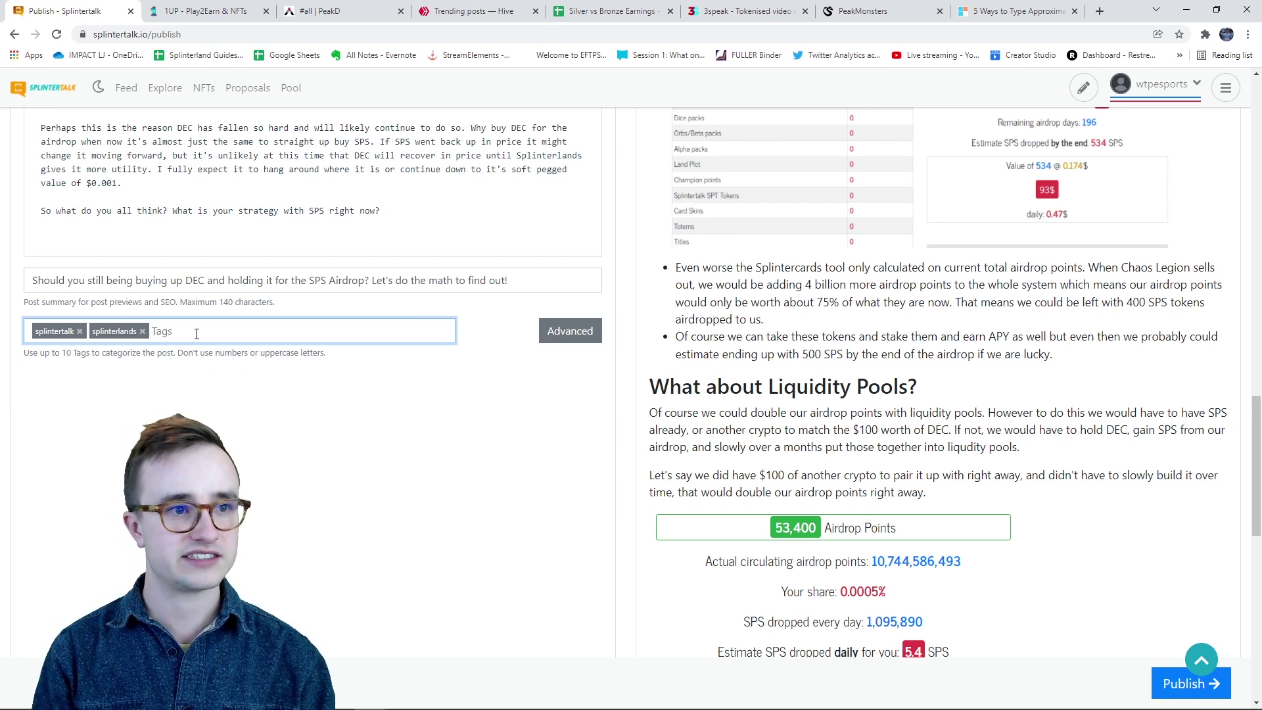
pyautogui.write('oneup')
pyautogui.press('Return')
pyautogui.write('peakd')
pyautogui.press('Return')
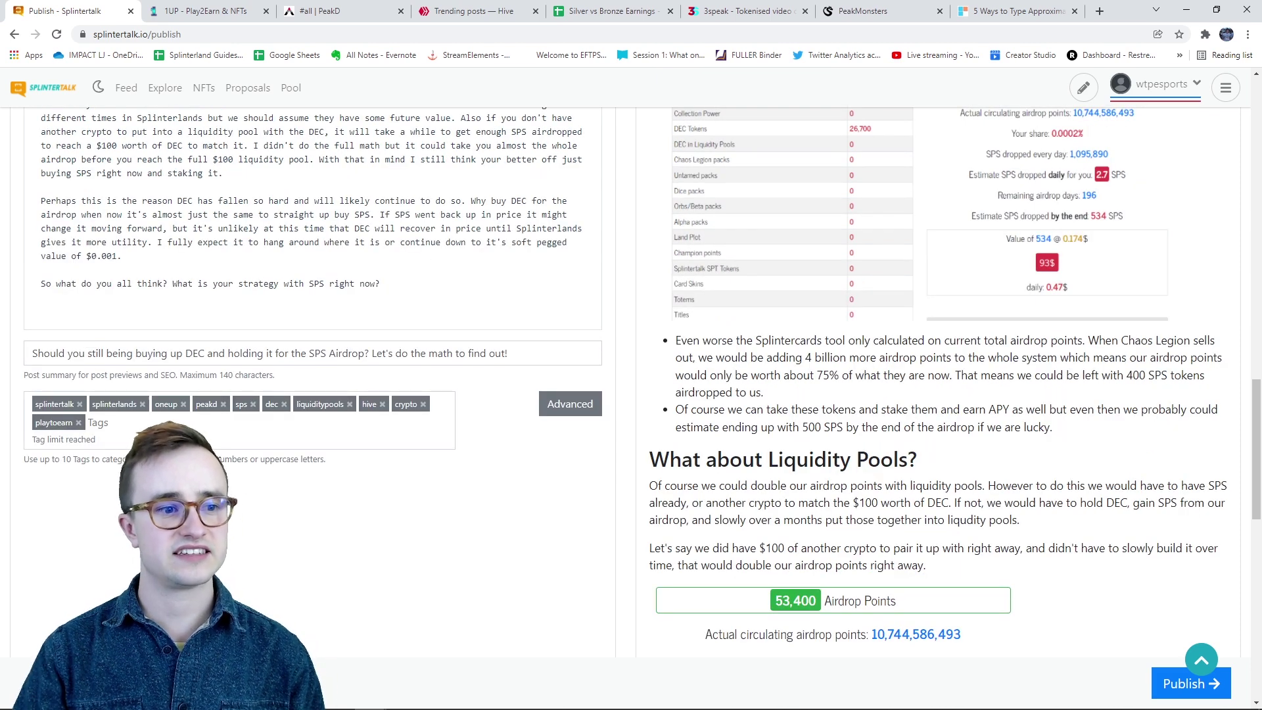
pyautogui.scroll(15, 957, 316)
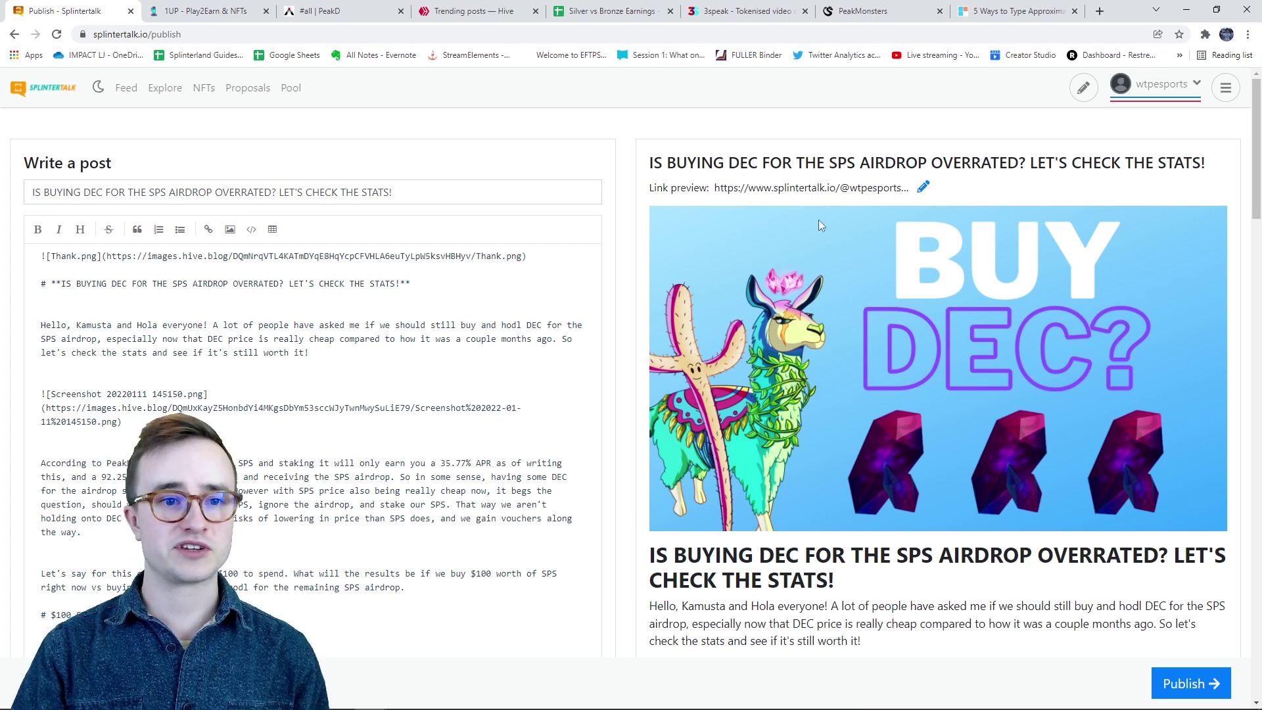
# - Publish the post, confirming the Hive Keychain broadcast with future prompts disabled
pyautogui.click(924, 187)
pyautogui.scroll(-15, 1073, 207)
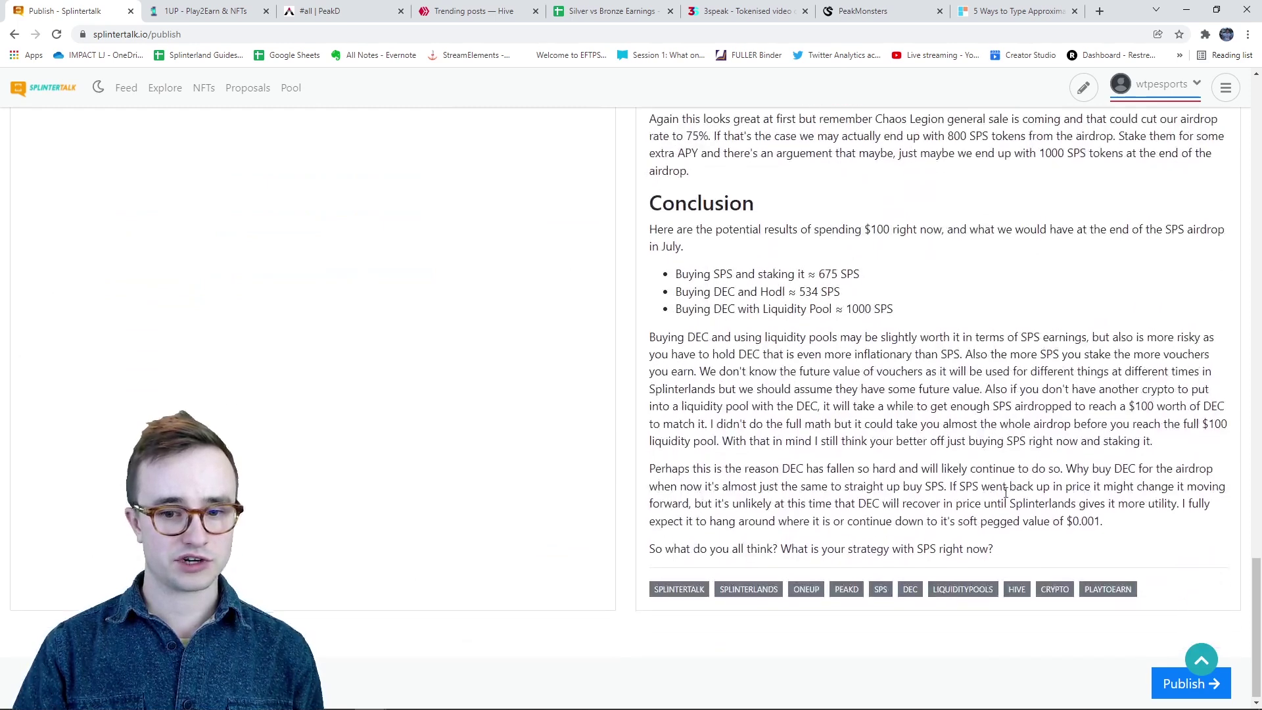
pyautogui.click(1161, 686)
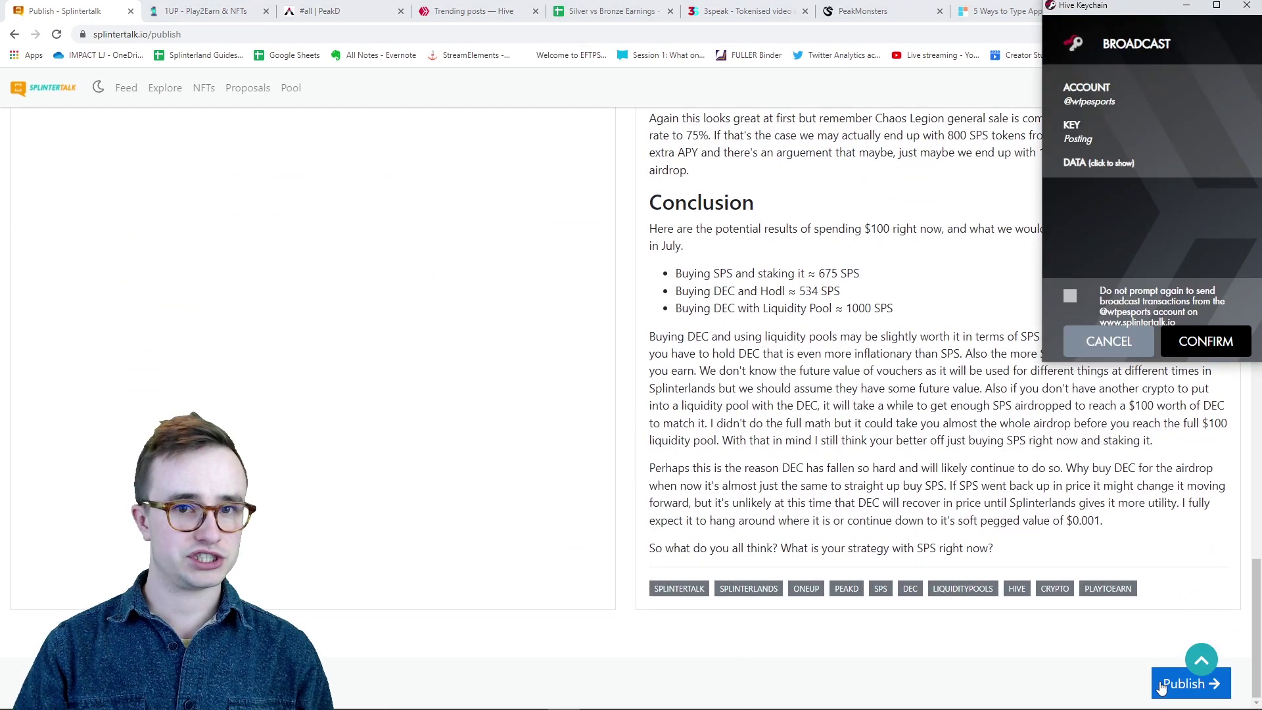
pyautogui.click(1093, 298)
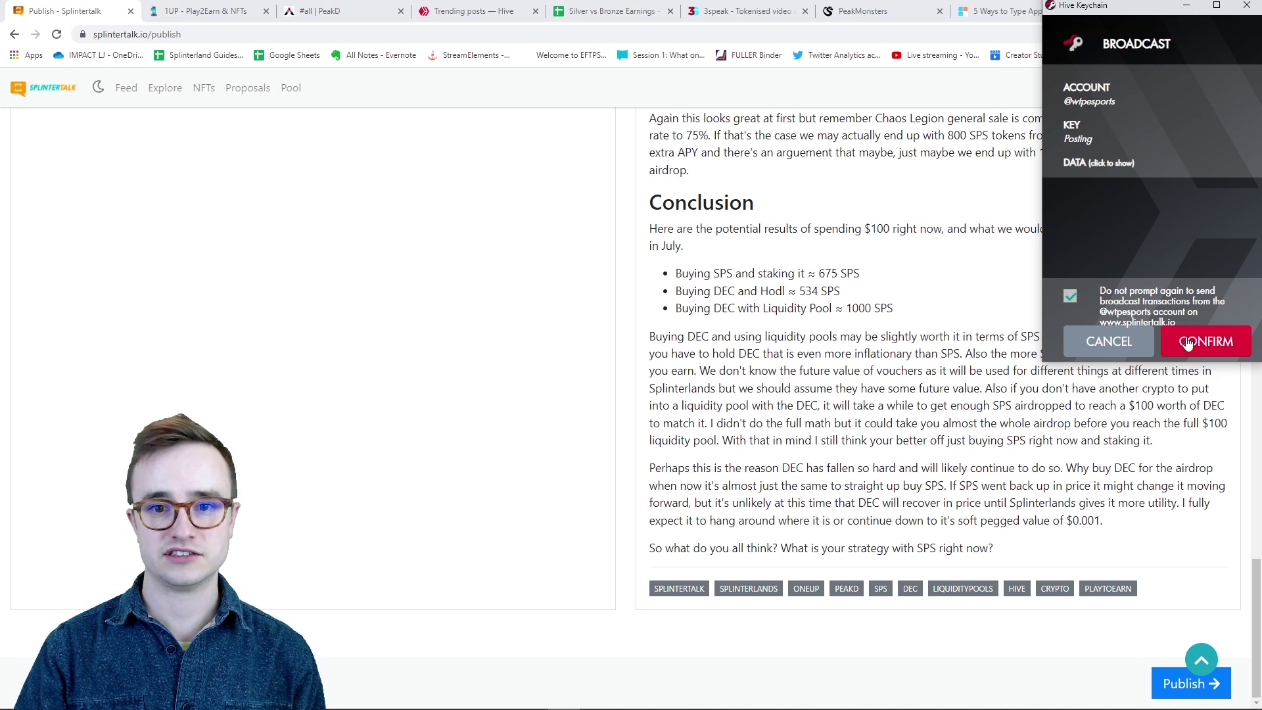
pyautogui.click(1187, 342)
pyautogui.click(1152, 138)
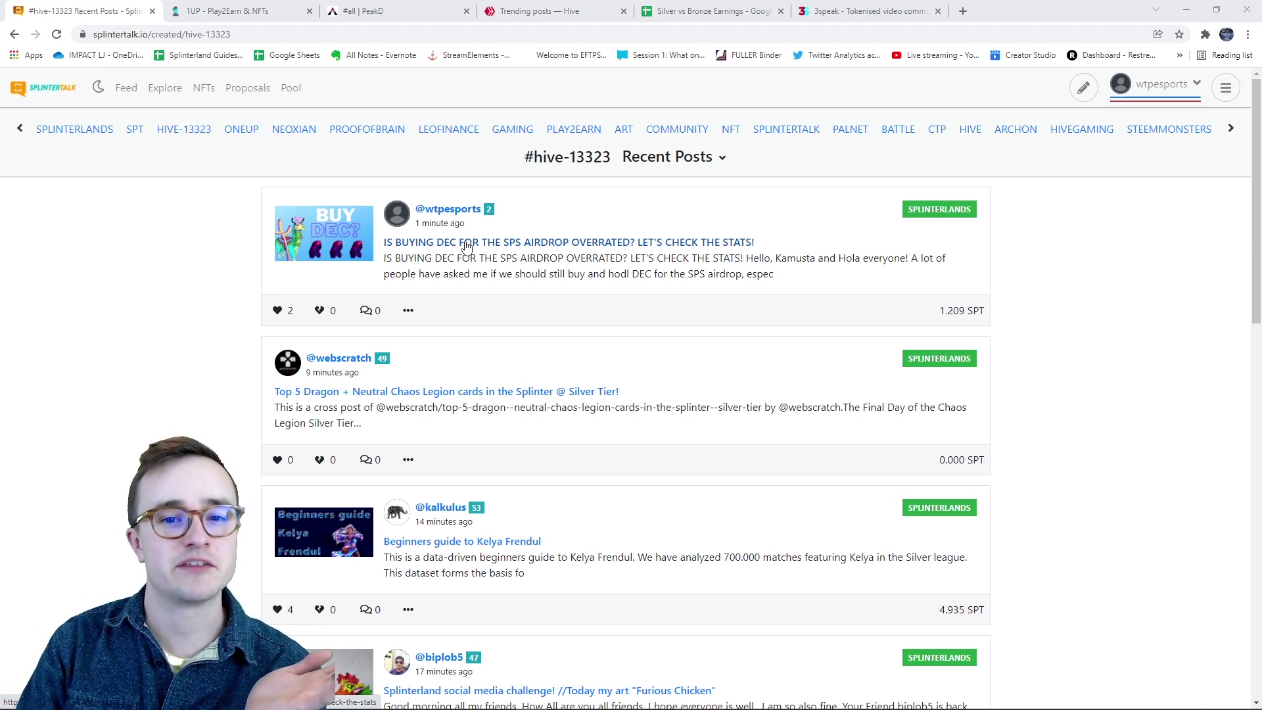
pyautogui.moveTo(969, 314)
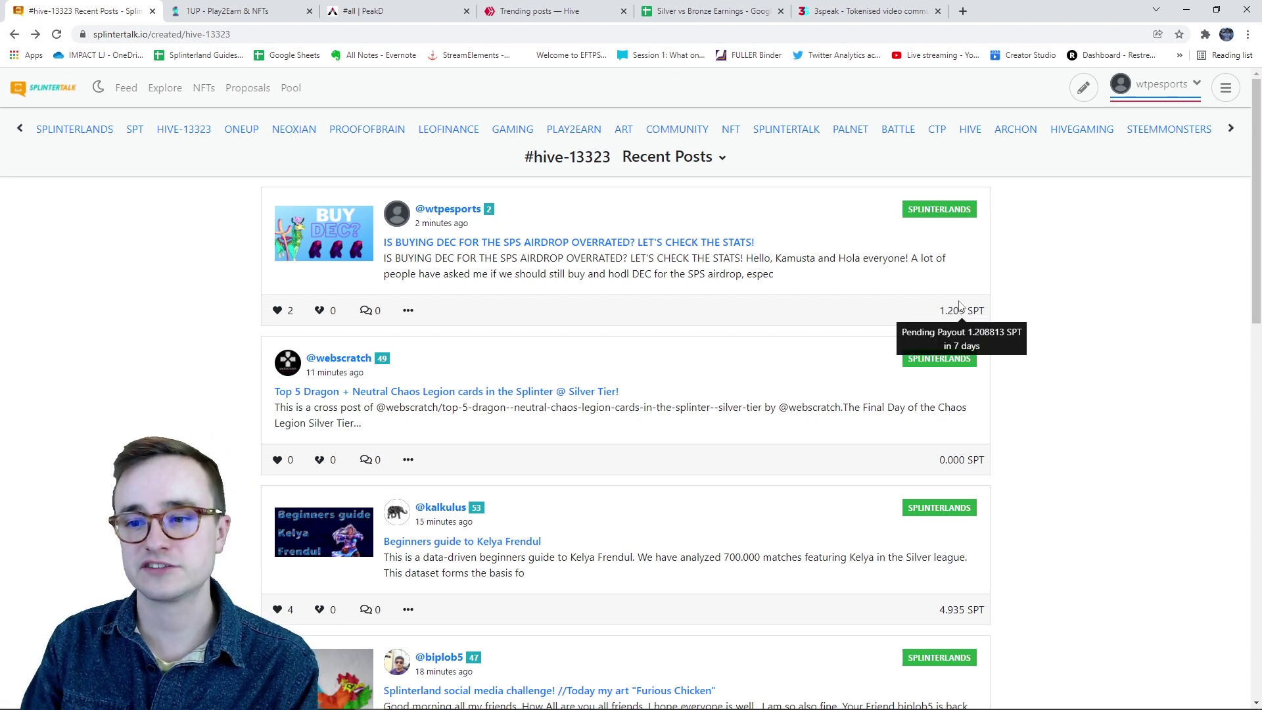
# - Log in to 1UP with the Hive account username through Keychain
pyautogui.hotkey('ctrl', 'Tab')
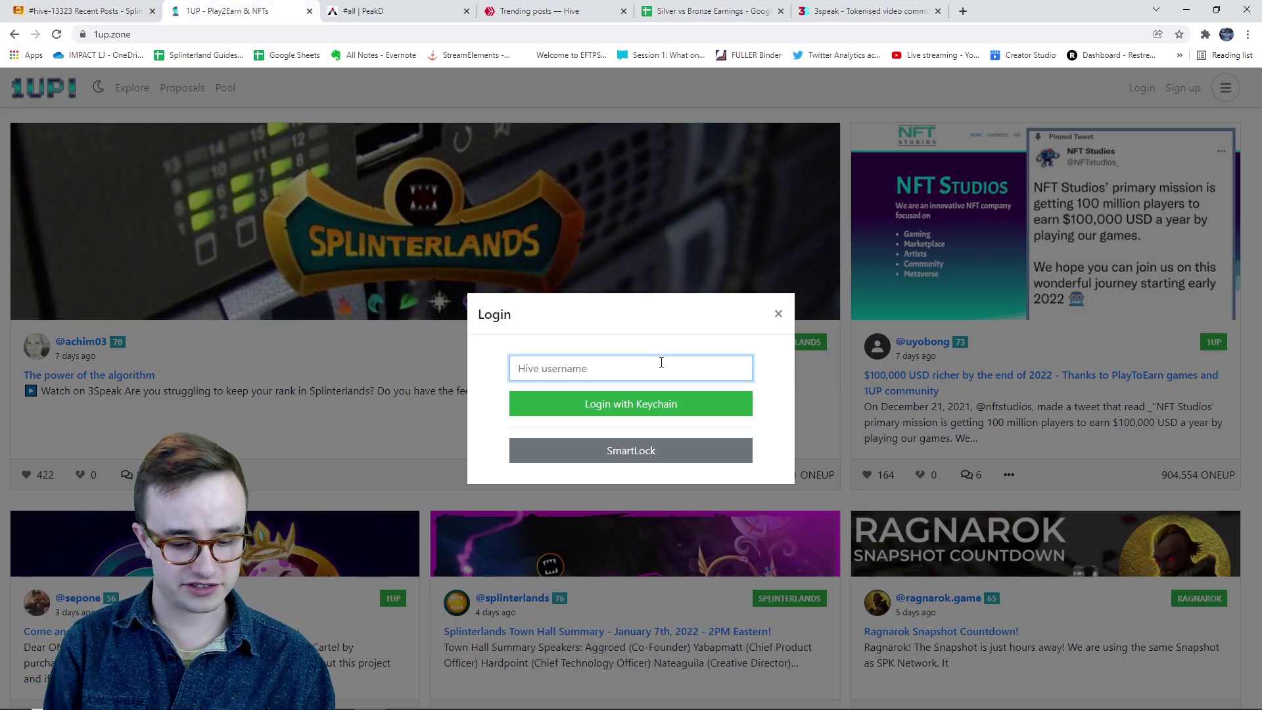
pyautogui.write('w')
pyautogui.press('BackSpace')
pyautogui.write('wtpmusic')
pyautogui.click(632, 411)
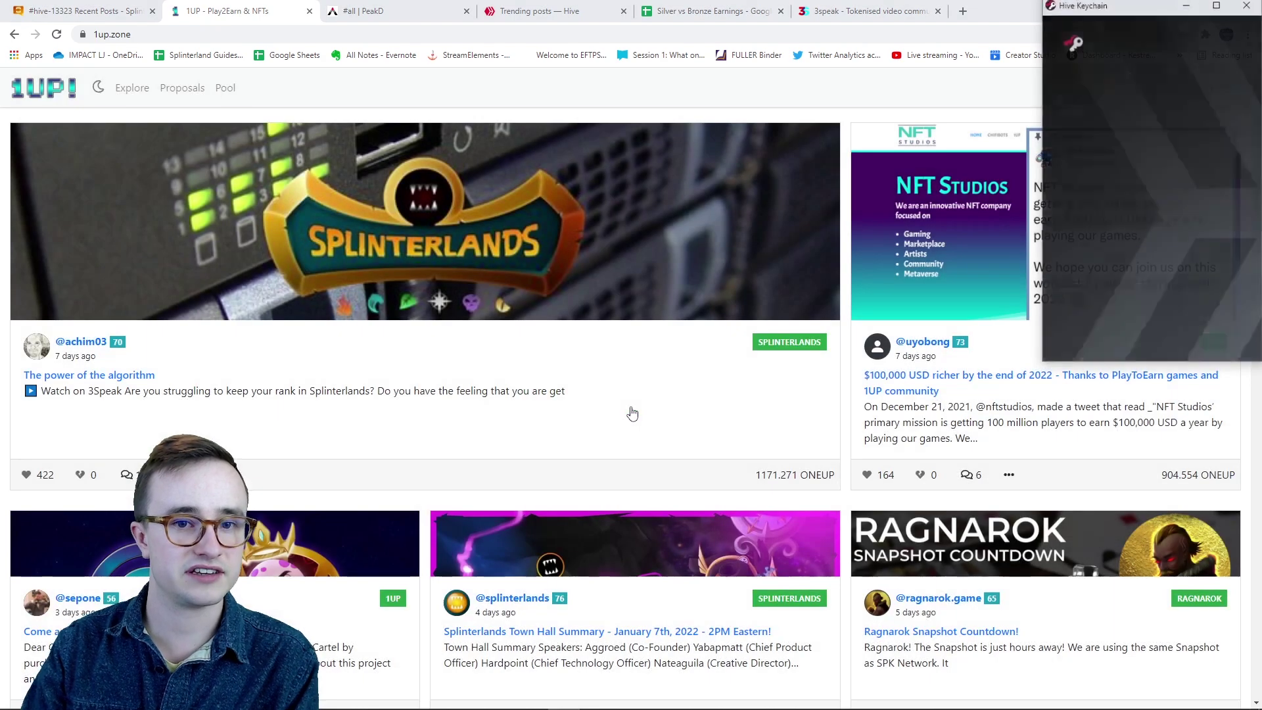
pyautogui.click(1205, 341)
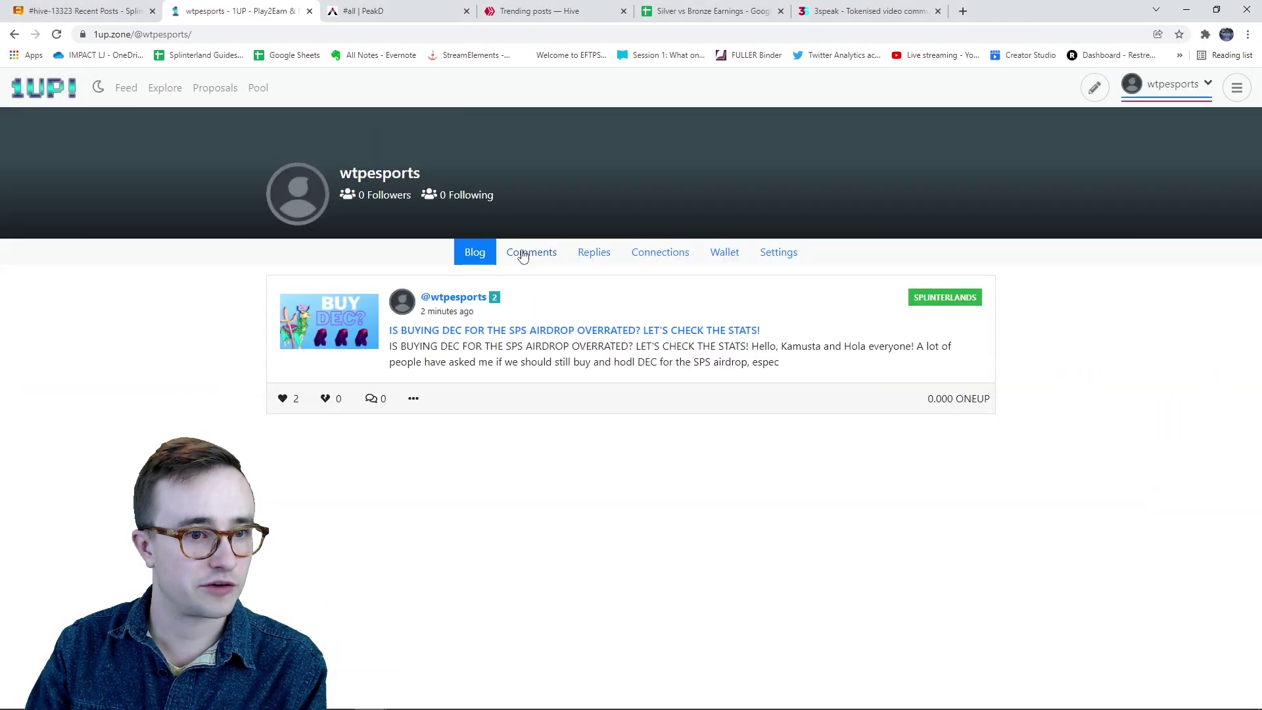
# - Log in to PeakD through Keychain and show the account's All Posts list
pyautogui.click(380, 10)
pyautogui.click(1150, 84)
pyautogui.write('wtpesports')
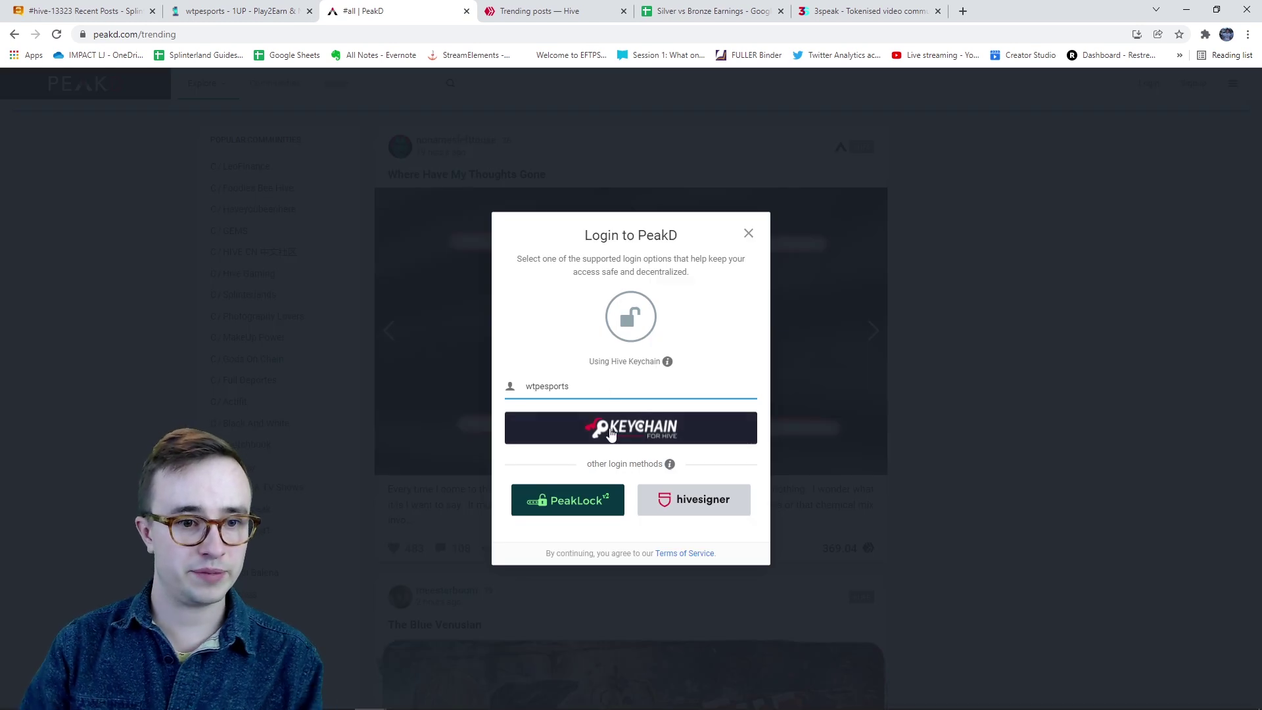
pyautogui.click(610, 428)
pyautogui.press('Return')
pyautogui.click(288, 273)
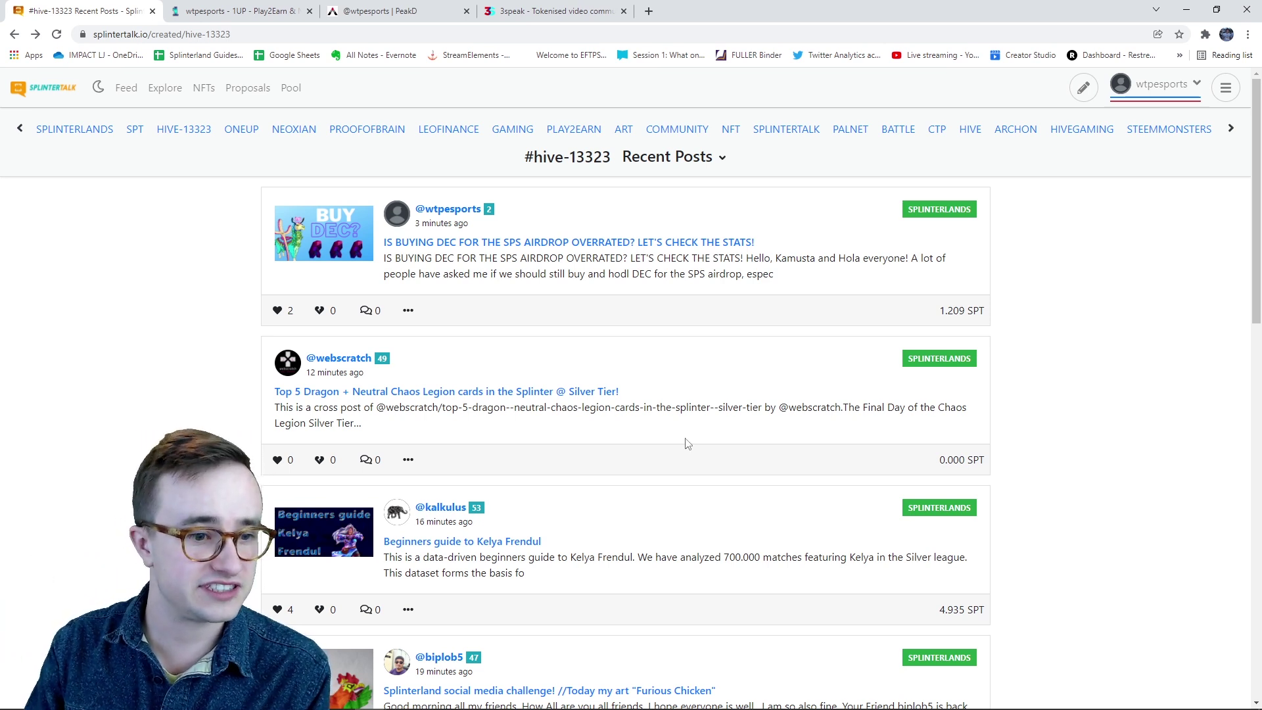
# - Scroll down the #hive-13323 Recent Posts feed and back up to browse other posts
pyautogui.scroll(-2, 685, 442)
pyautogui.scroll(-2, 481, 405)
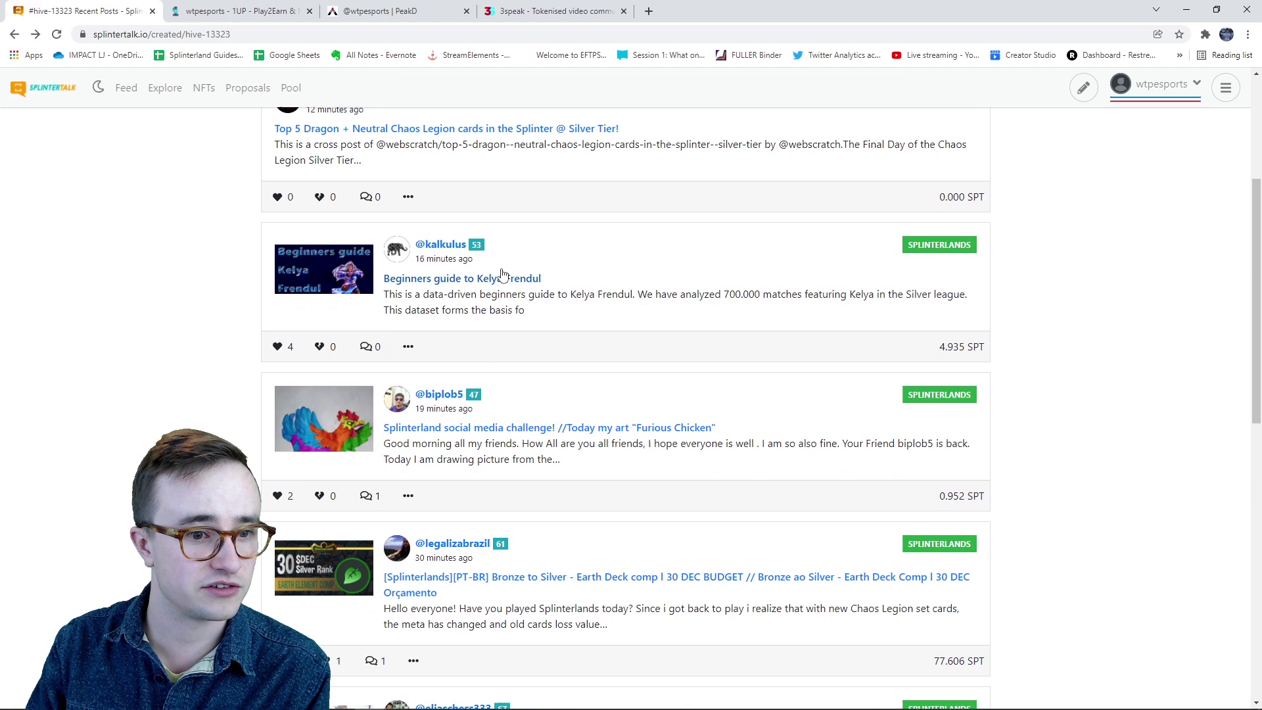
pyautogui.scroll(-2, 605, 361)
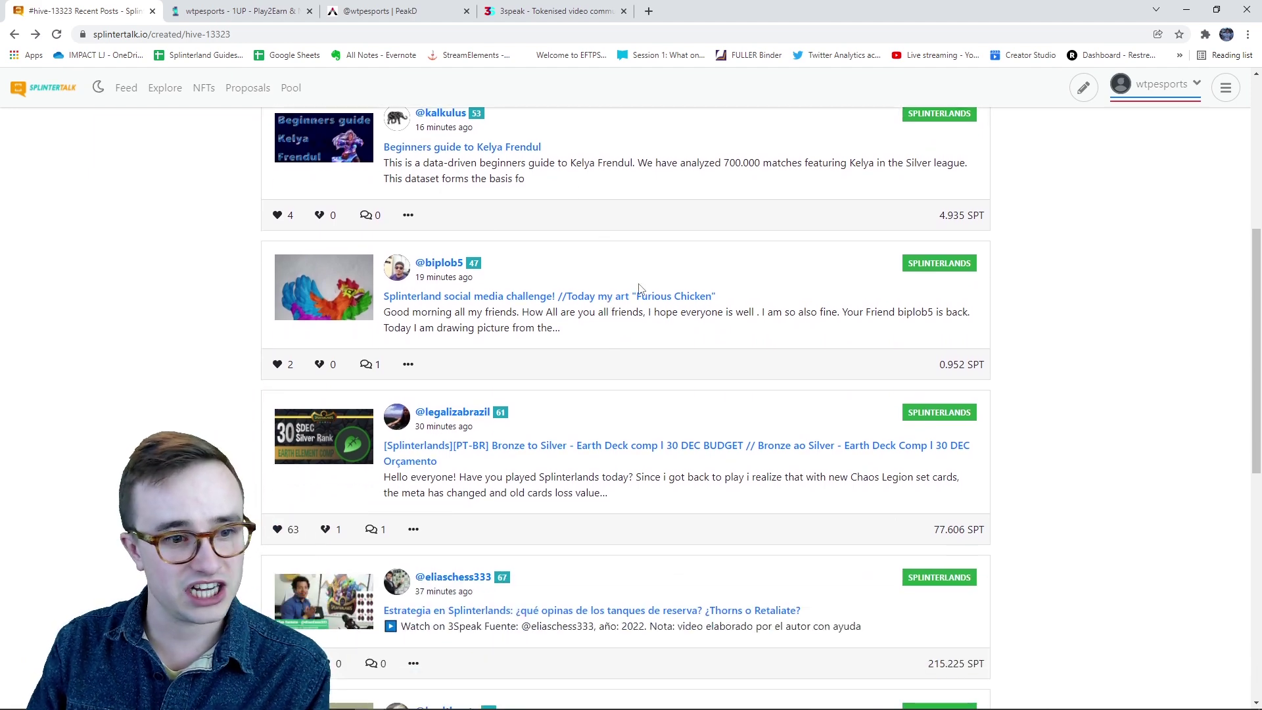
pyautogui.scroll(-5, 640, 296)
pyautogui.scroll(-2, 642, 304)
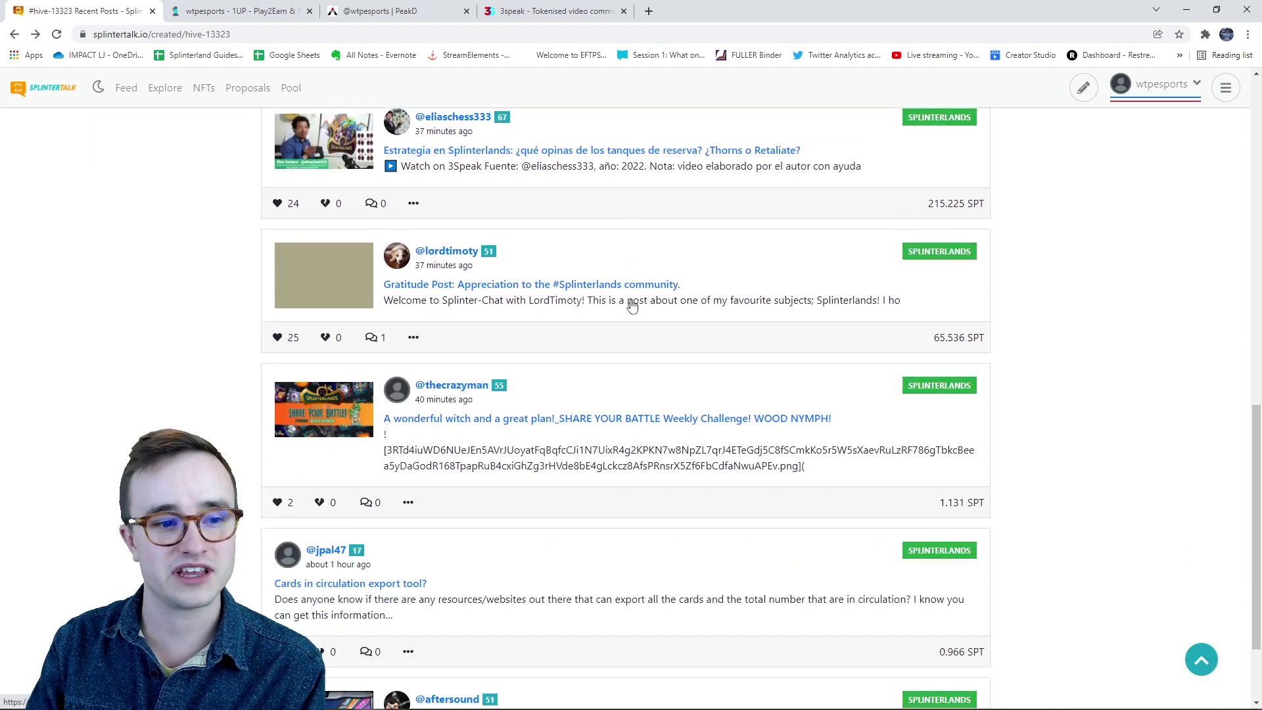
pyautogui.scroll(-1, 659, 410)
pyautogui.scroll(-1, 661, 412)
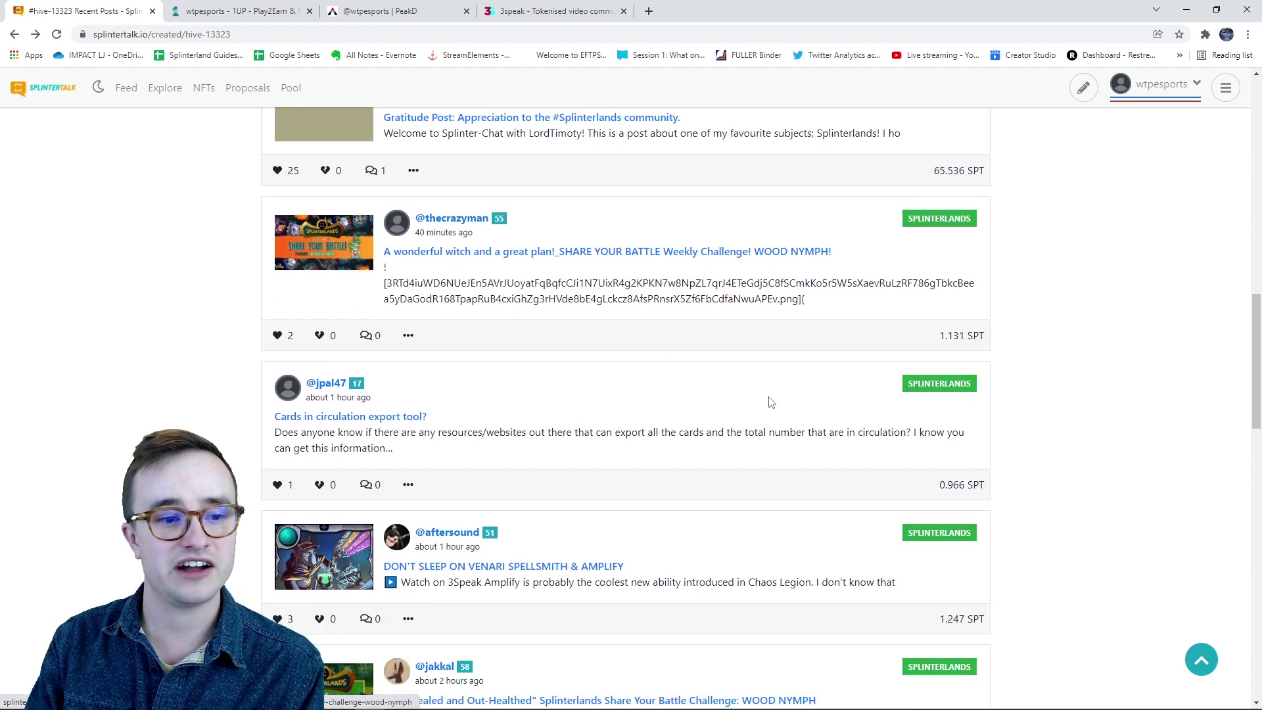
pyautogui.scroll(-2, 918, 464)
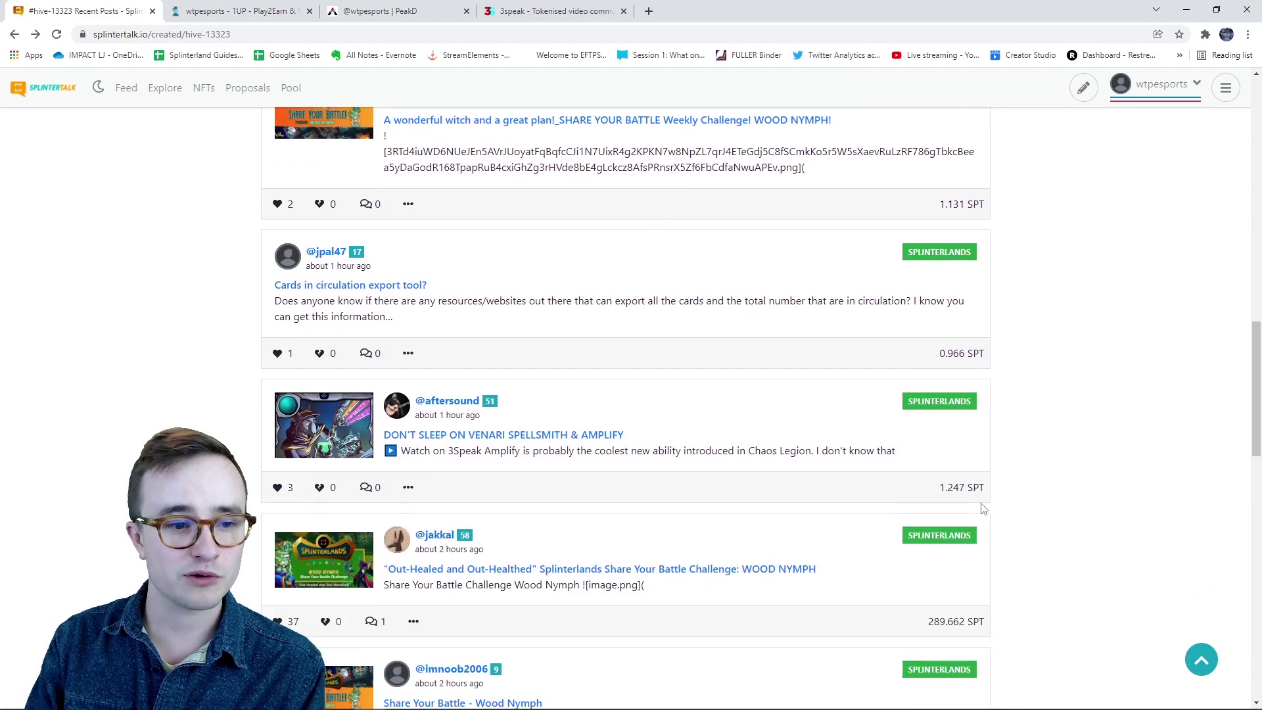
pyautogui.scroll(12, 972, 499)
pyautogui.scroll(3, 971, 504)
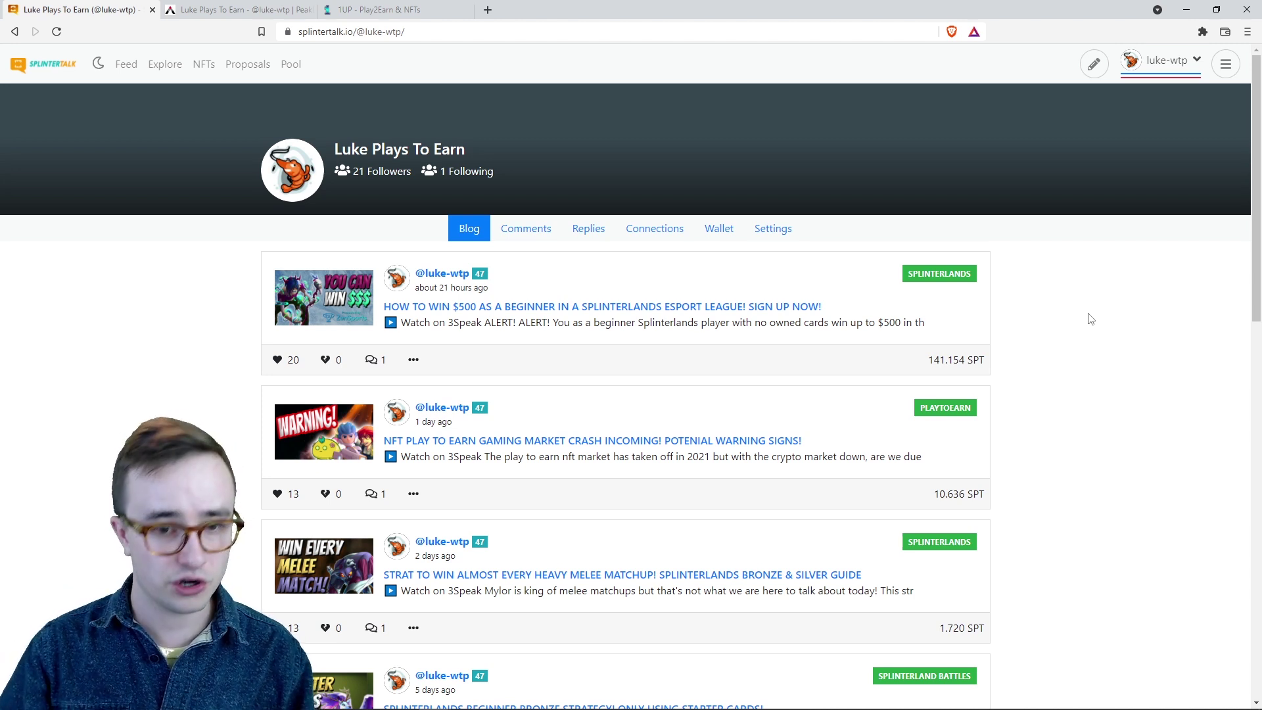
# - Scroll through the profile's blog posts to review their payouts
pyautogui.scroll(-2, 1085, 322)
pyautogui.scroll(2, 1082, 324)
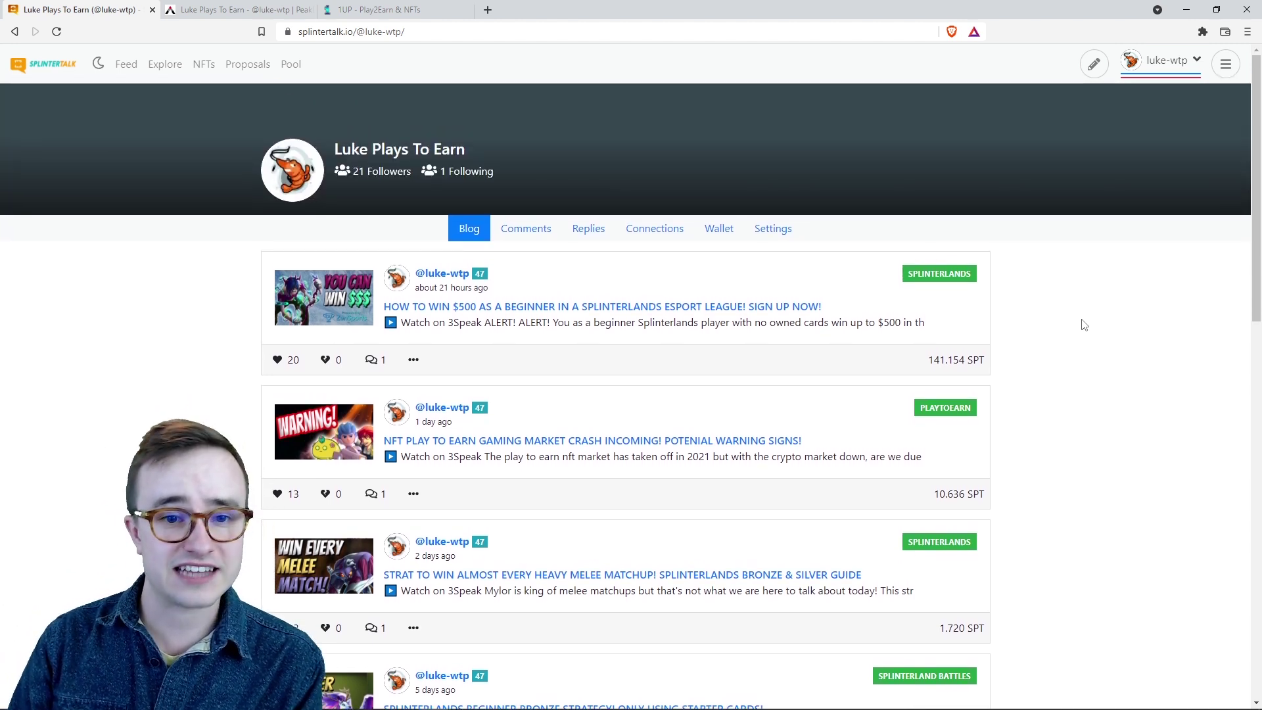
pyautogui.scroll(-2, 1068, 325)
pyautogui.scroll(-7, 1068, 327)
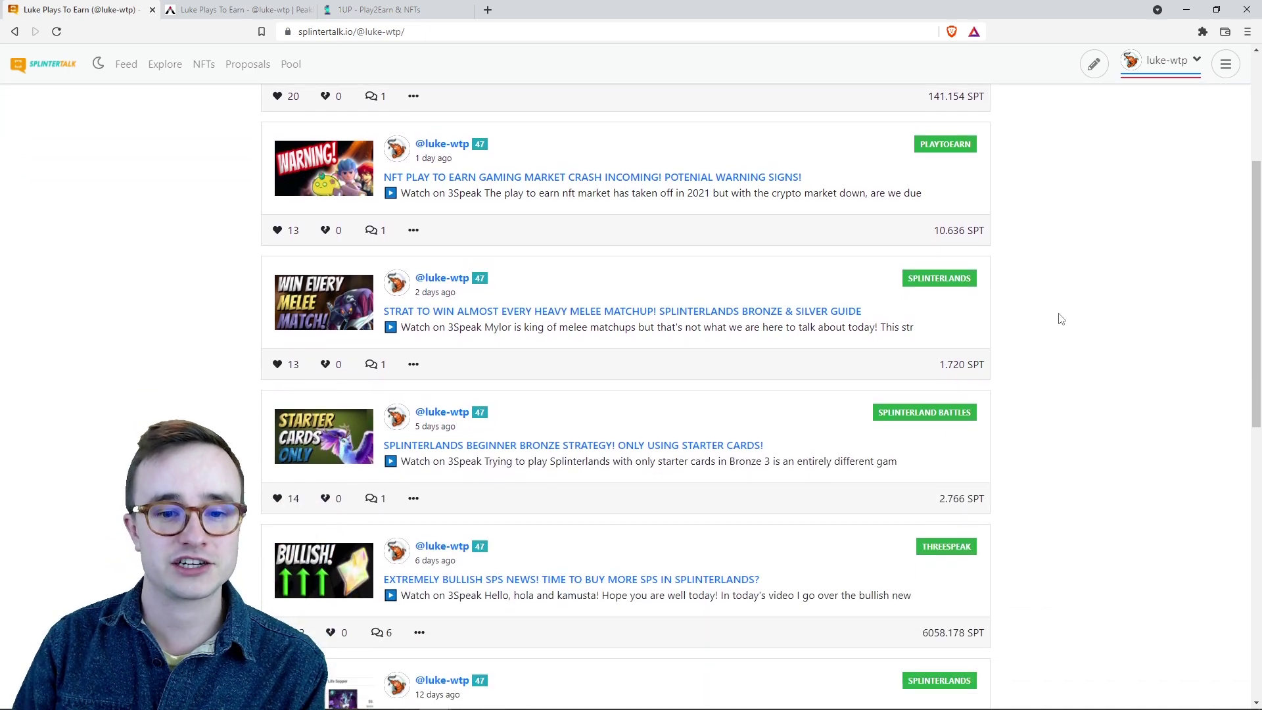
pyautogui.scroll(2, 1062, 319)
pyautogui.scroll(5, 1060, 319)
pyautogui.scroll(1, 592, 289)
pyautogui.scroll(-1, 684, 332)
pyautogui.scroll(-3, 460, 335)
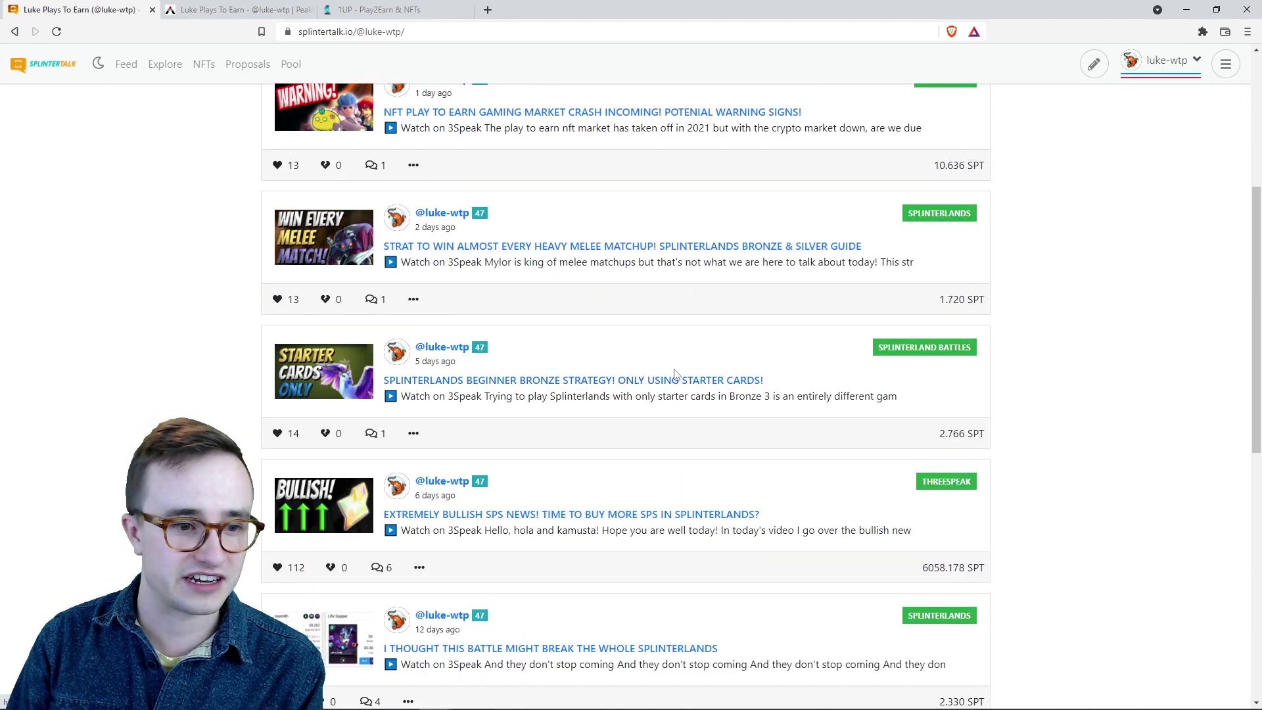
pyautogui.scroll(-2, 763, 372)
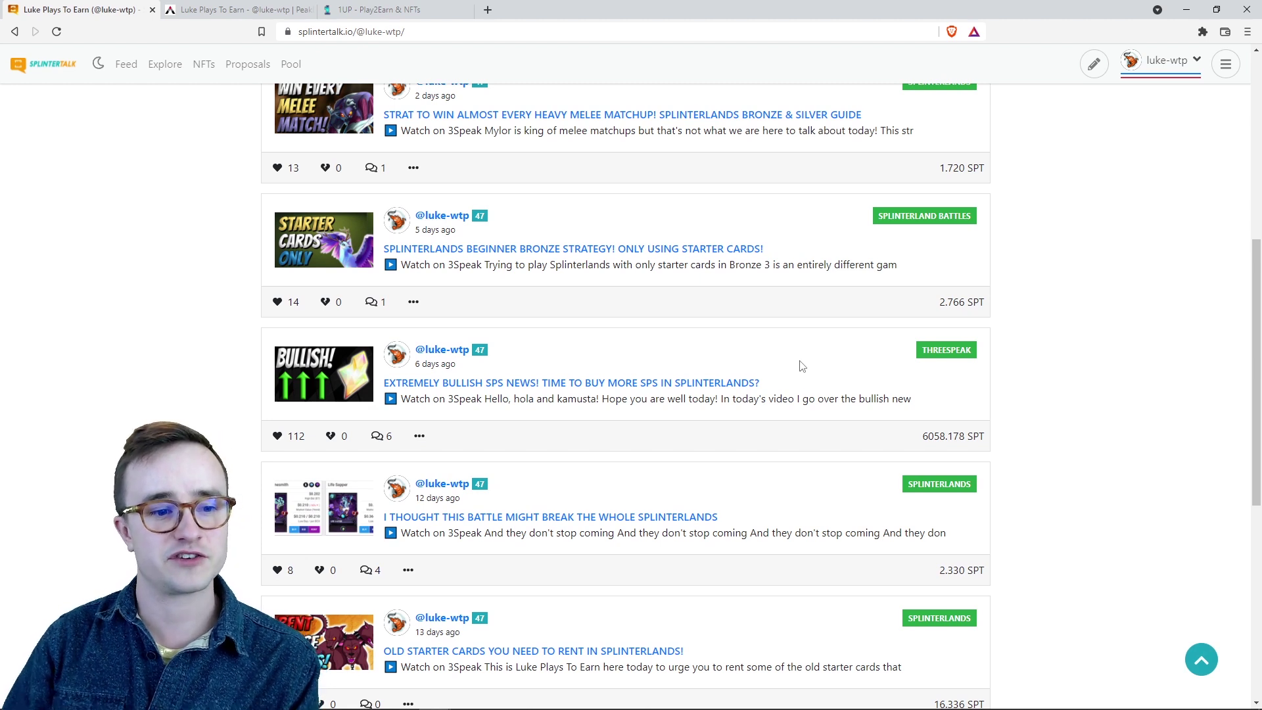
pyautogui.scroll(1, 874, 358)
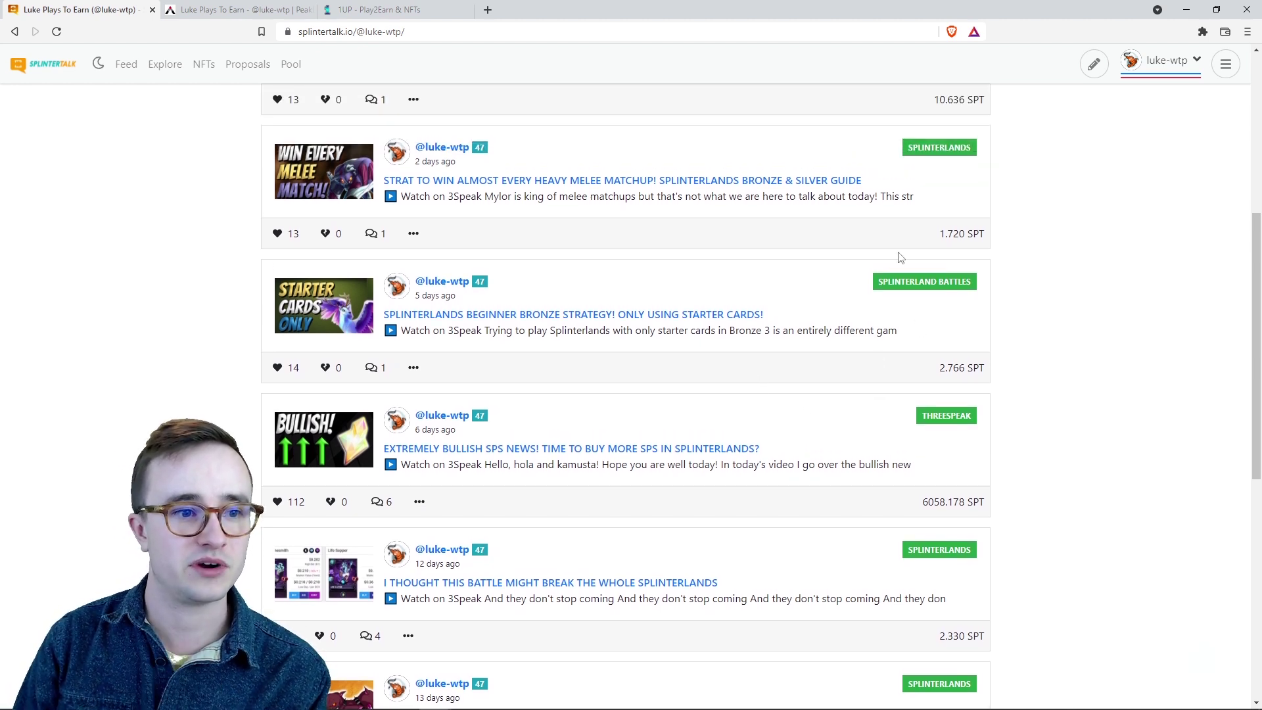
pyautogui.scroll(-5, 867, 397)
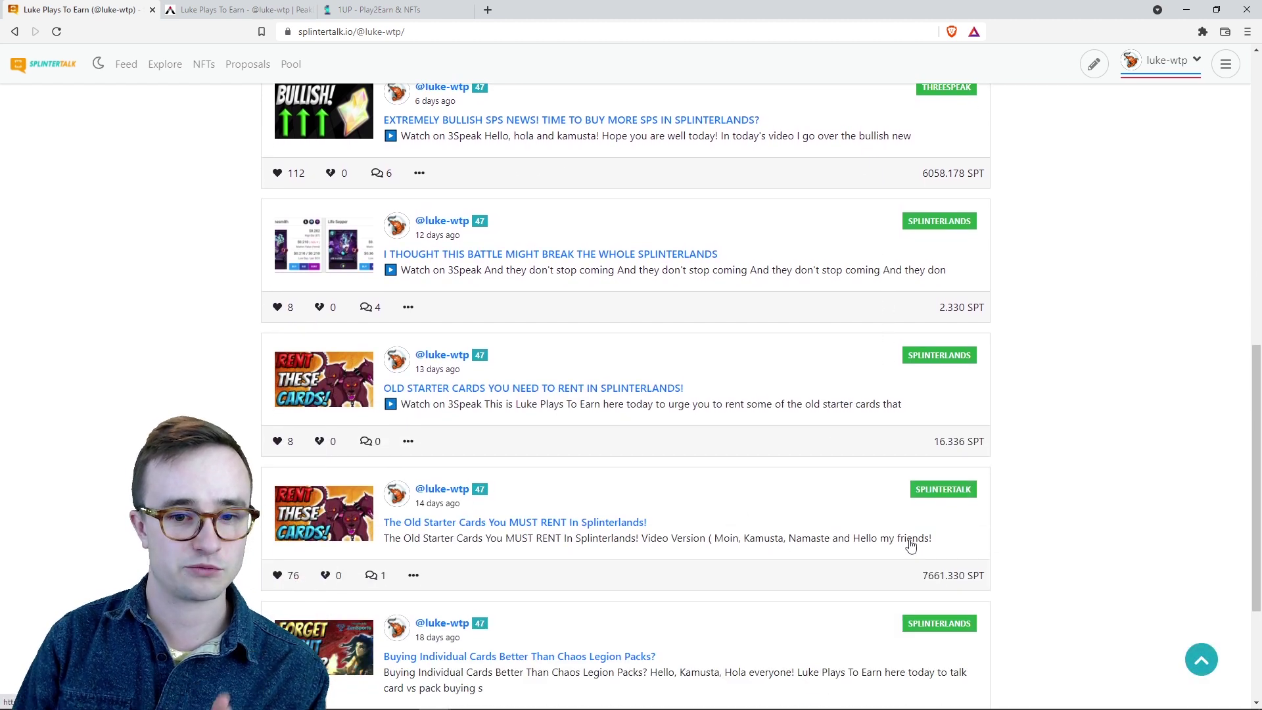
pyautogui.scroll(4, 869, 391)
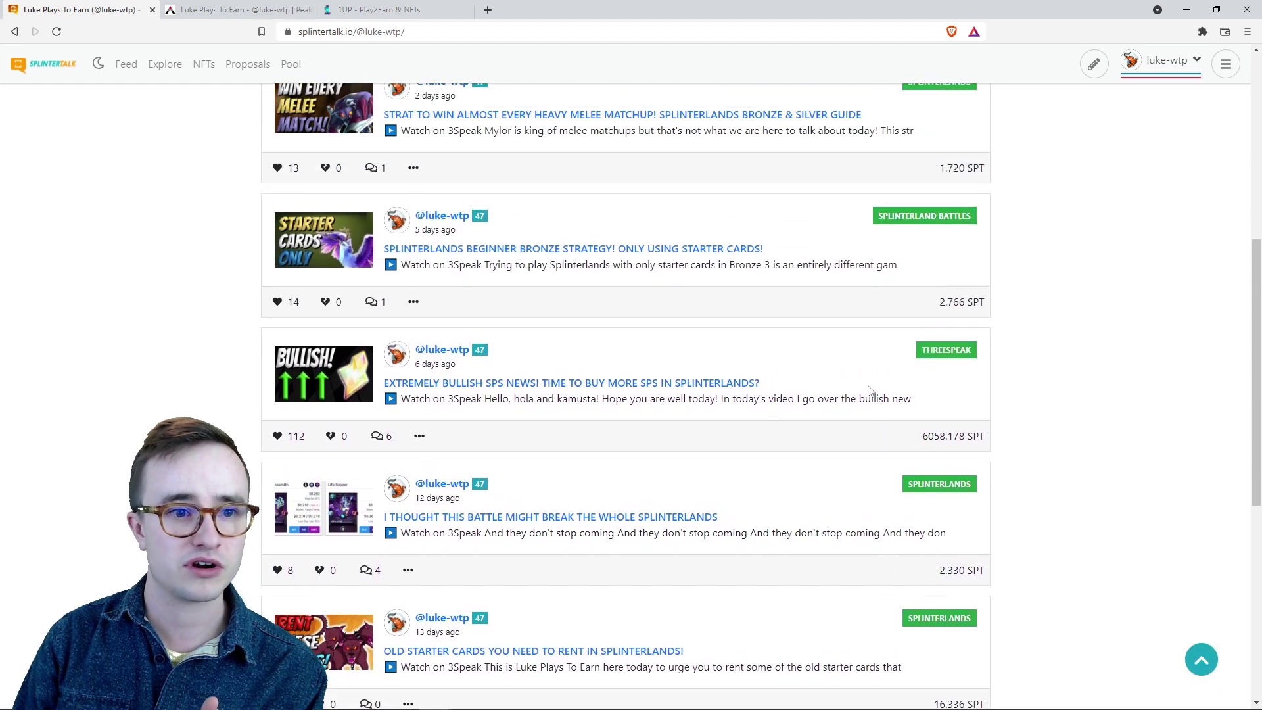
pyautogui.scroll(1, 847, 389)
pyautogui.moveTo(959, 370)
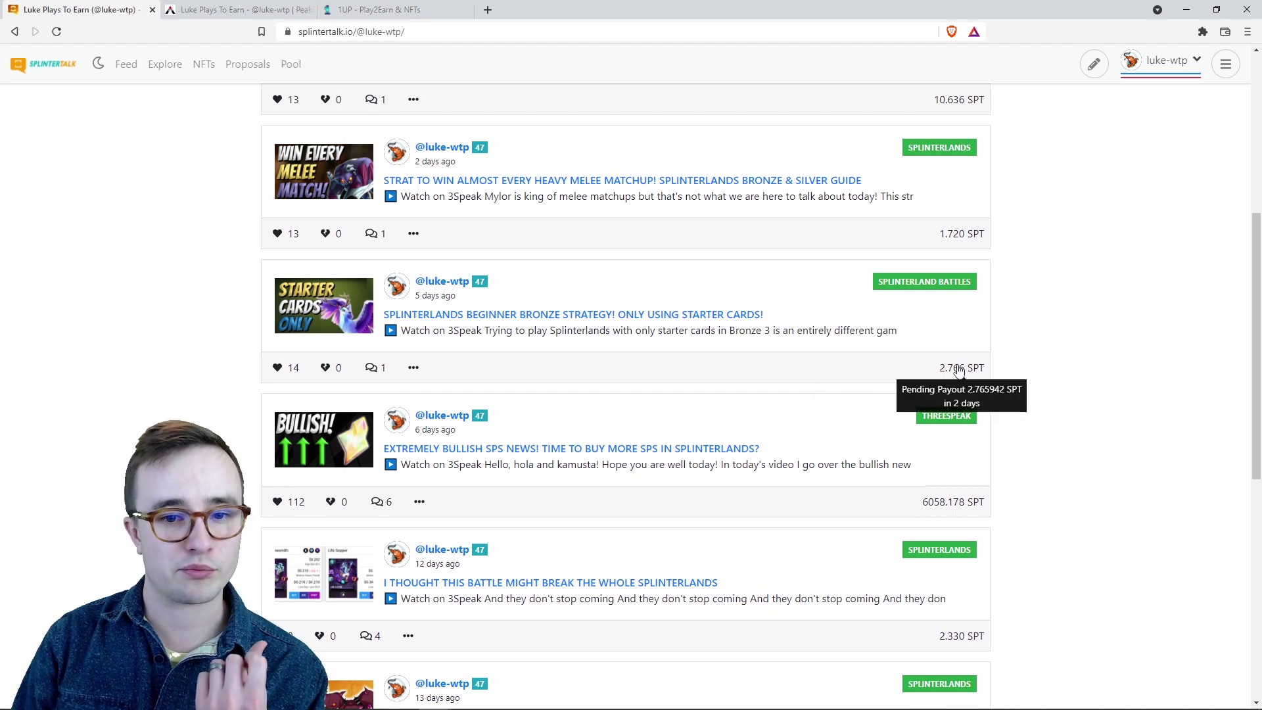
# - Finish reviewing the blog posts, then open the Diesel Pool swap page
pyautogui.scroll(-5, 963, 371)
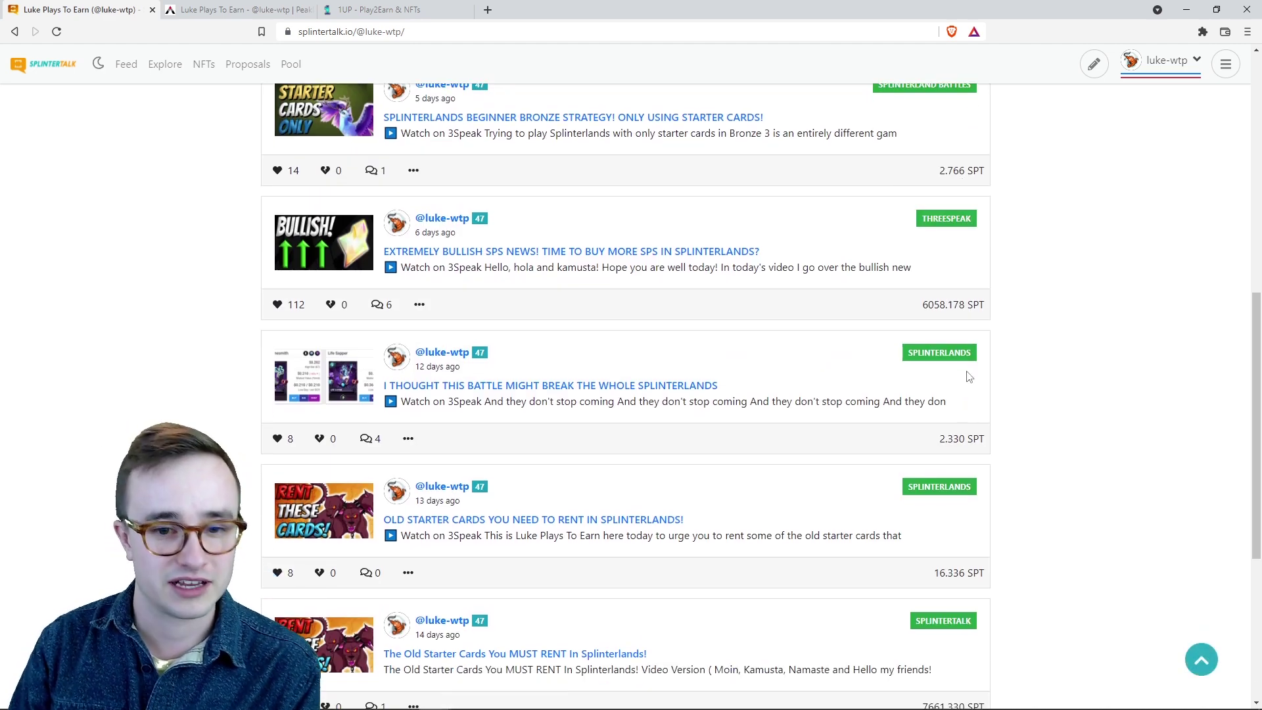
pyautogui.scroll(-2, 1097, 411)
pyautogui.scroll(-1, 1064, 485)
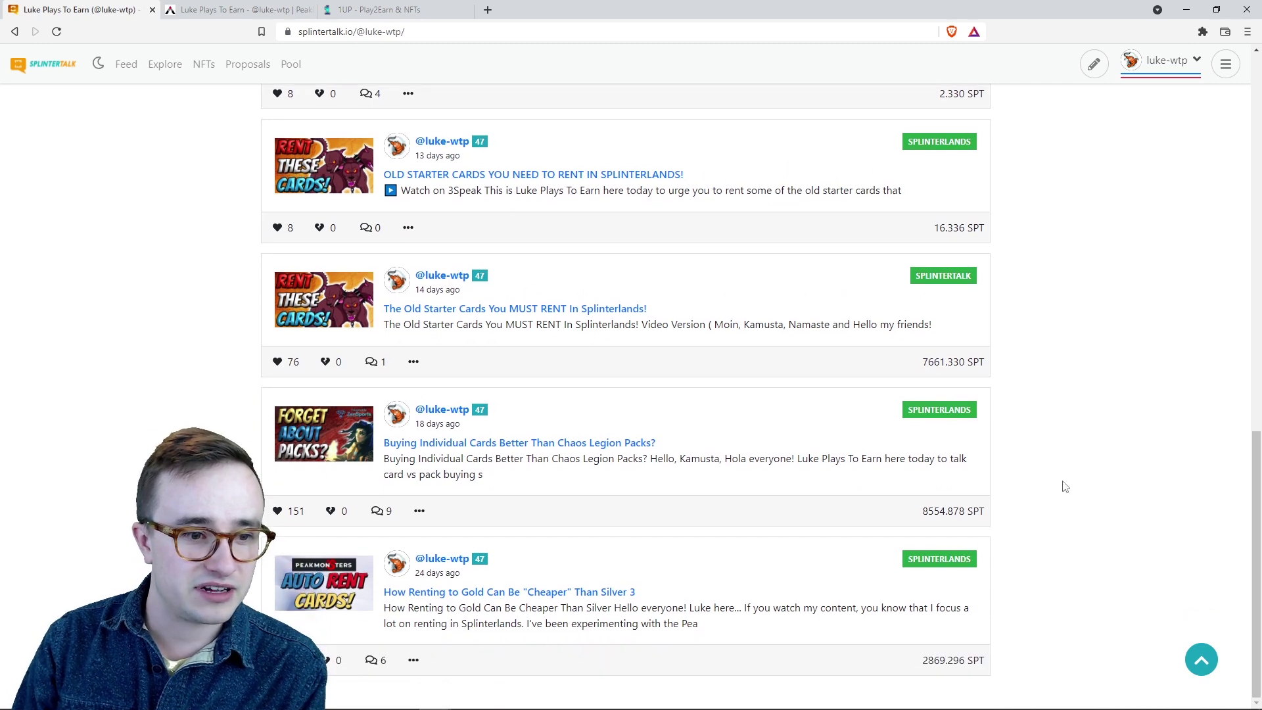
pyautogui.scroll(5, 1022, 514)
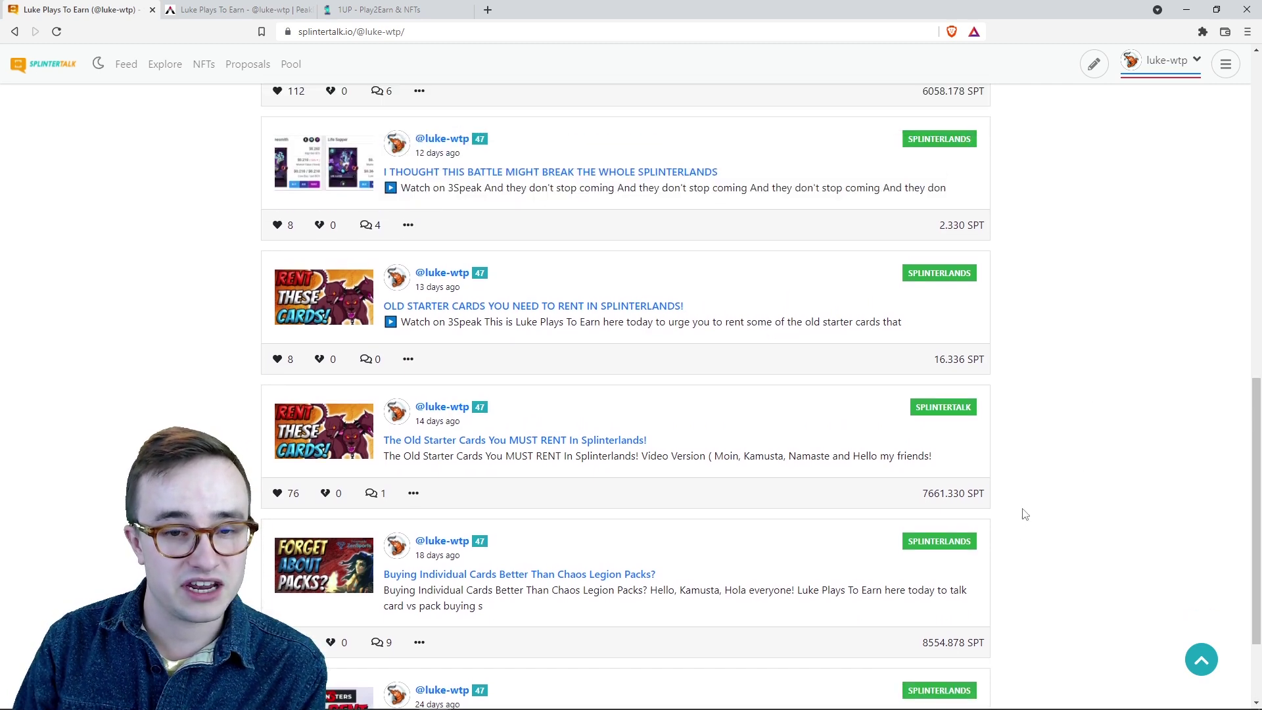
pyautogui.scroll(7, 1027, 512)
pyautogui.scroll(-2, 1045, 503)
pyautogui.scroll(-2, 1058, 495)
pyautogui.moveTo(967, 560)
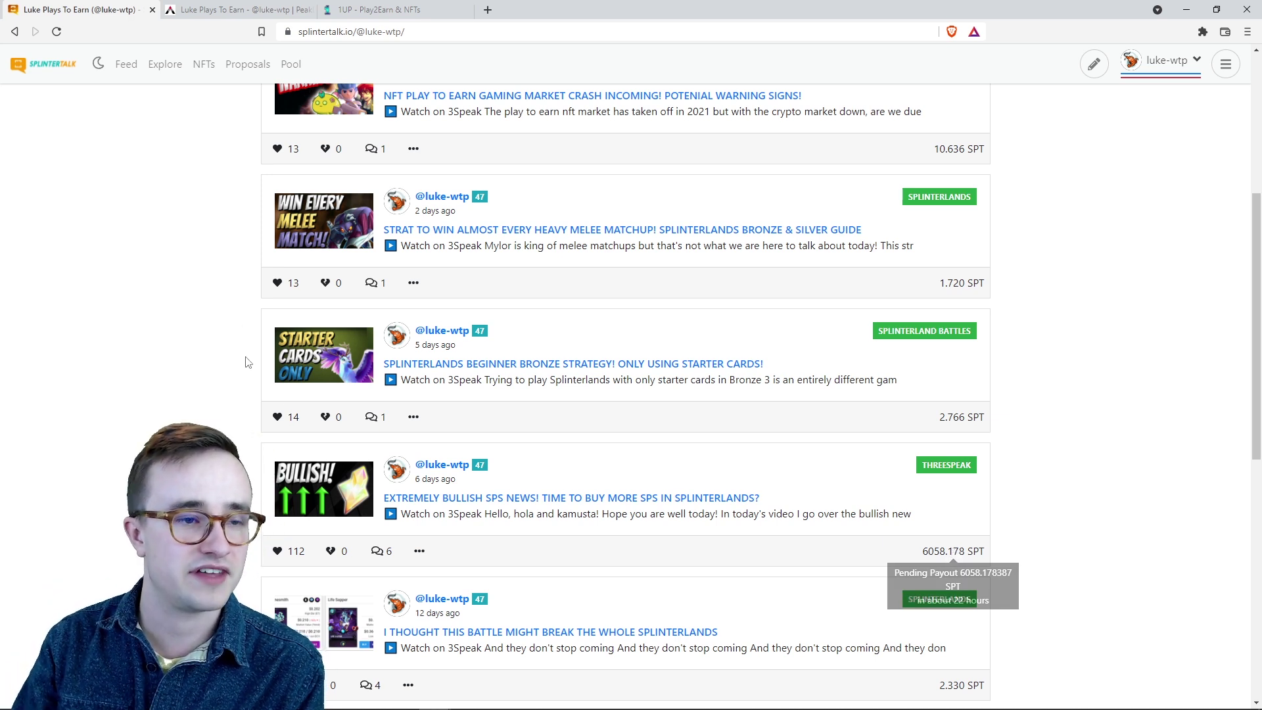
pyautogui.click(291, 64)
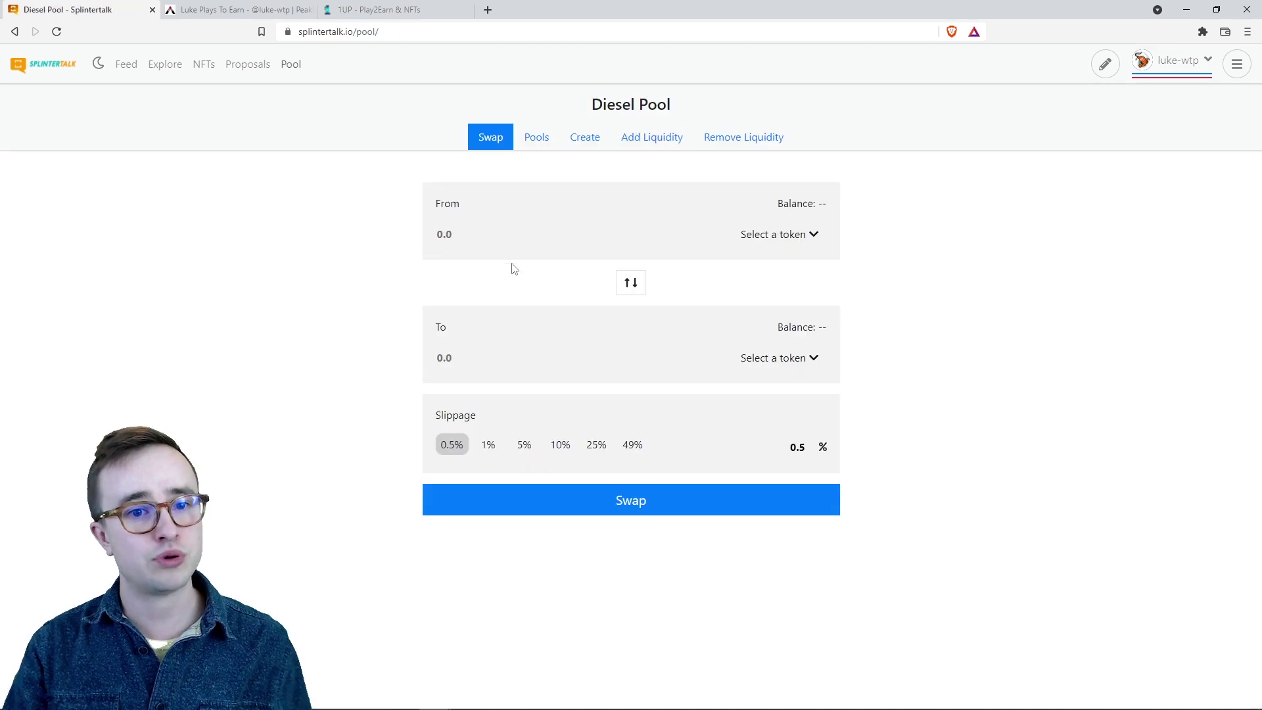
# - Quote a 3000 SPT to SPS Diesel Pool swap (about 54.9 SPS), then return to the blog
pyautogui.click(762, 238)
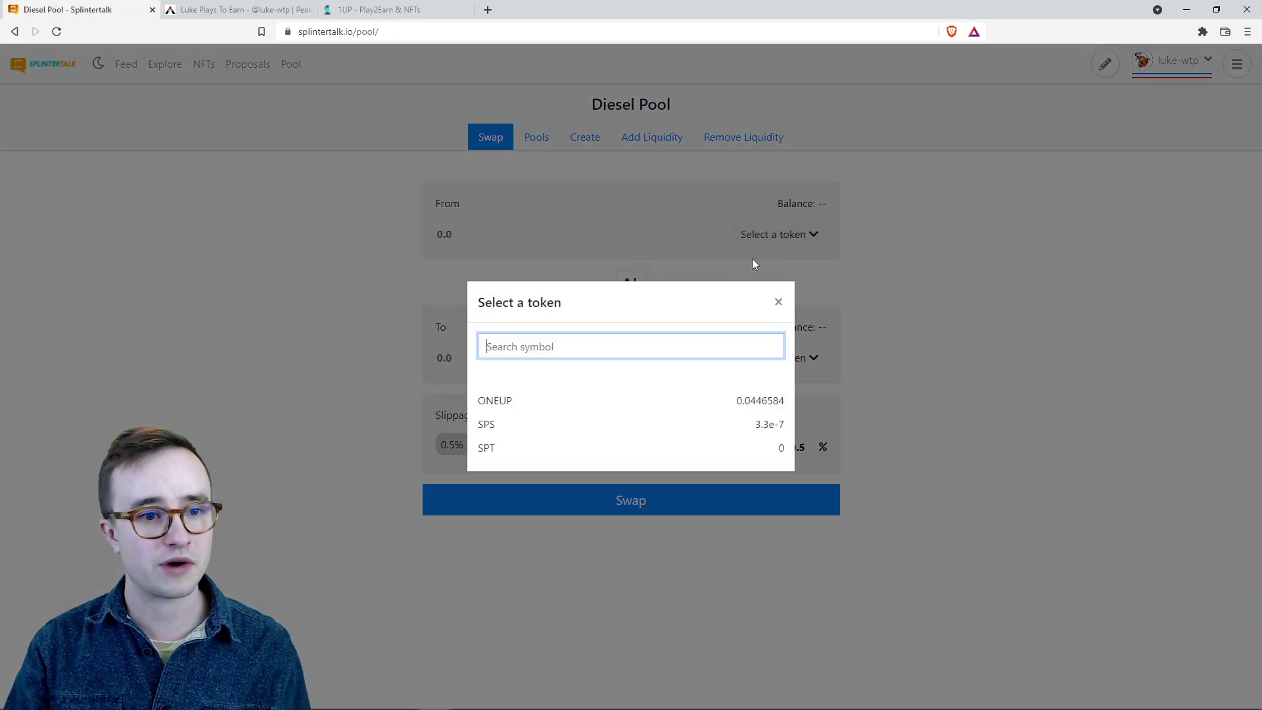
pyautogui.click(628, 448)
pyautogui.click(791, 366)
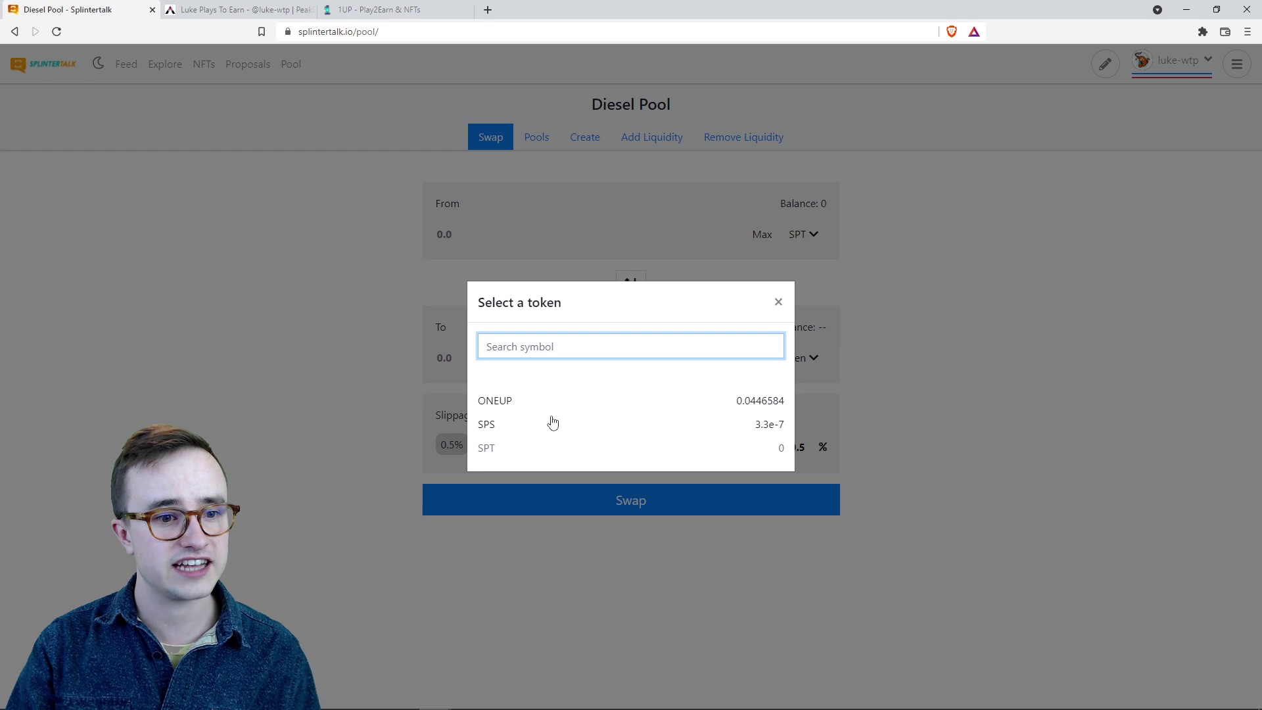
pyautogui.click(535, 432)
pyautogui.click(560, 235)
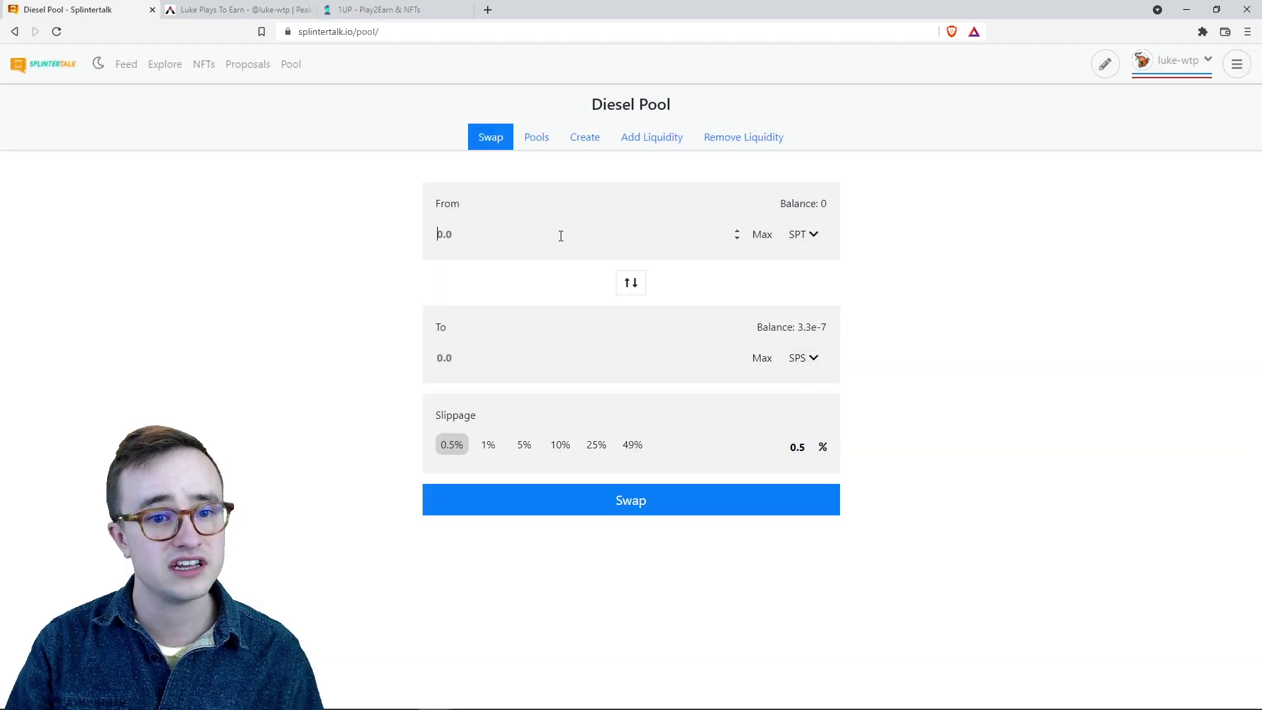
pyautogui.write('3000')
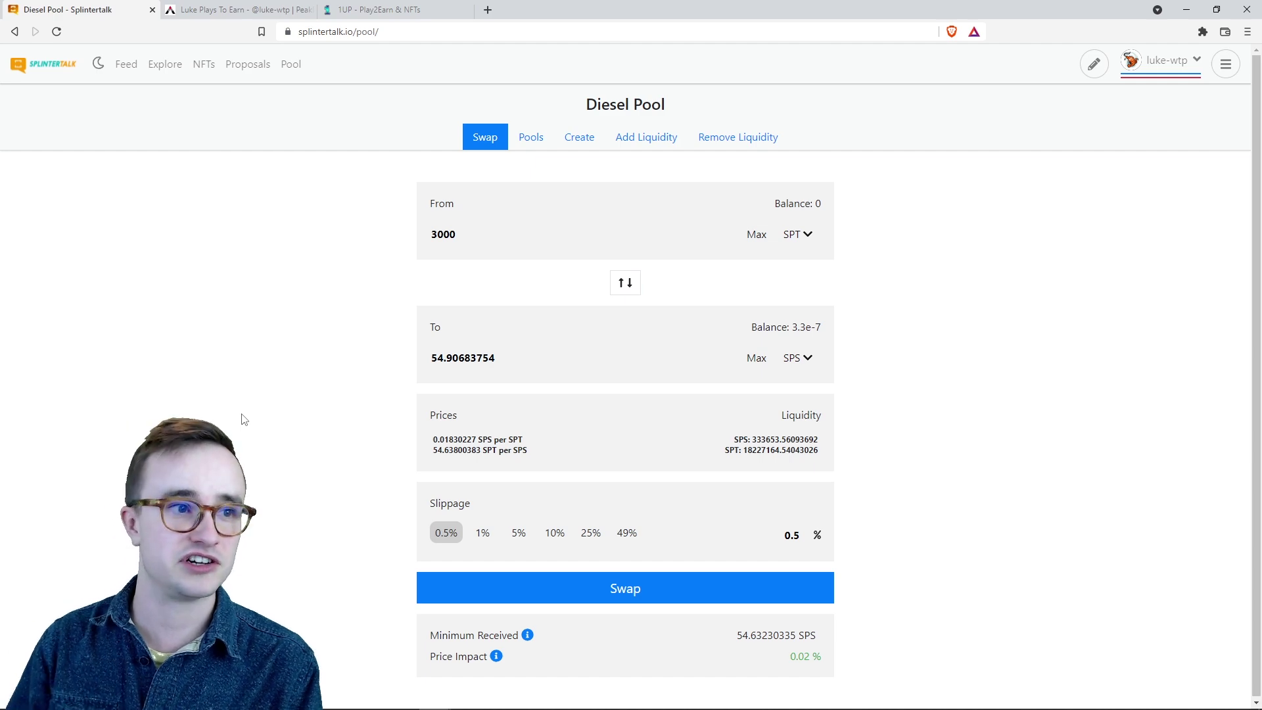
pyautogui.hotkey('alt', 'Left')
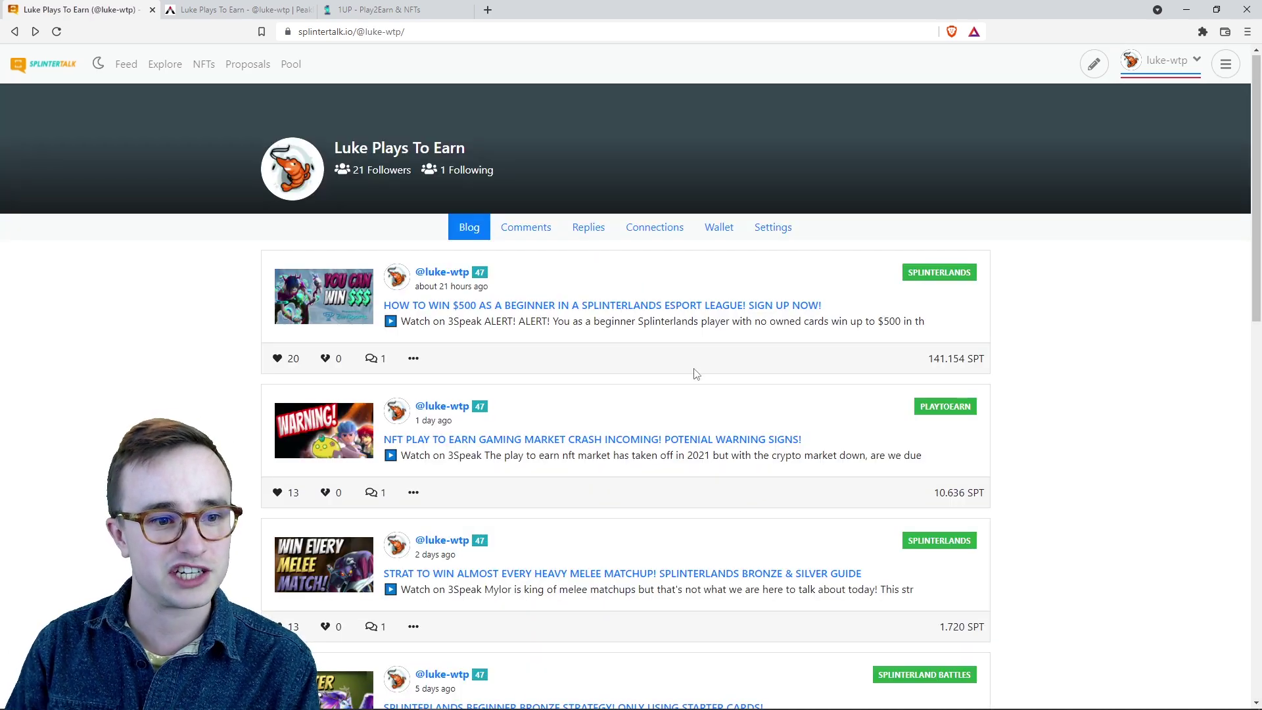
pyautogui.scroll(-5, 1052, 395)
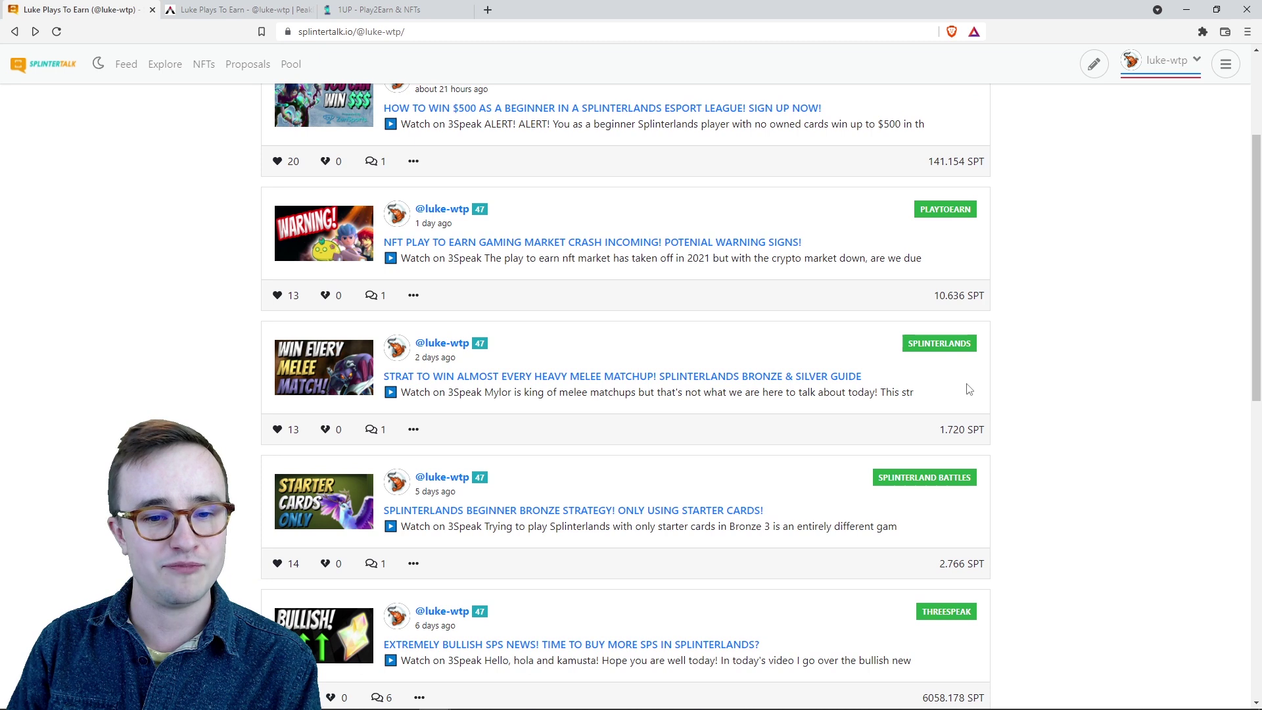
# - Scroll down the blog posts and back up, then switch to the PeakD tab
pyautogui.scroll(-2, 986, 309)
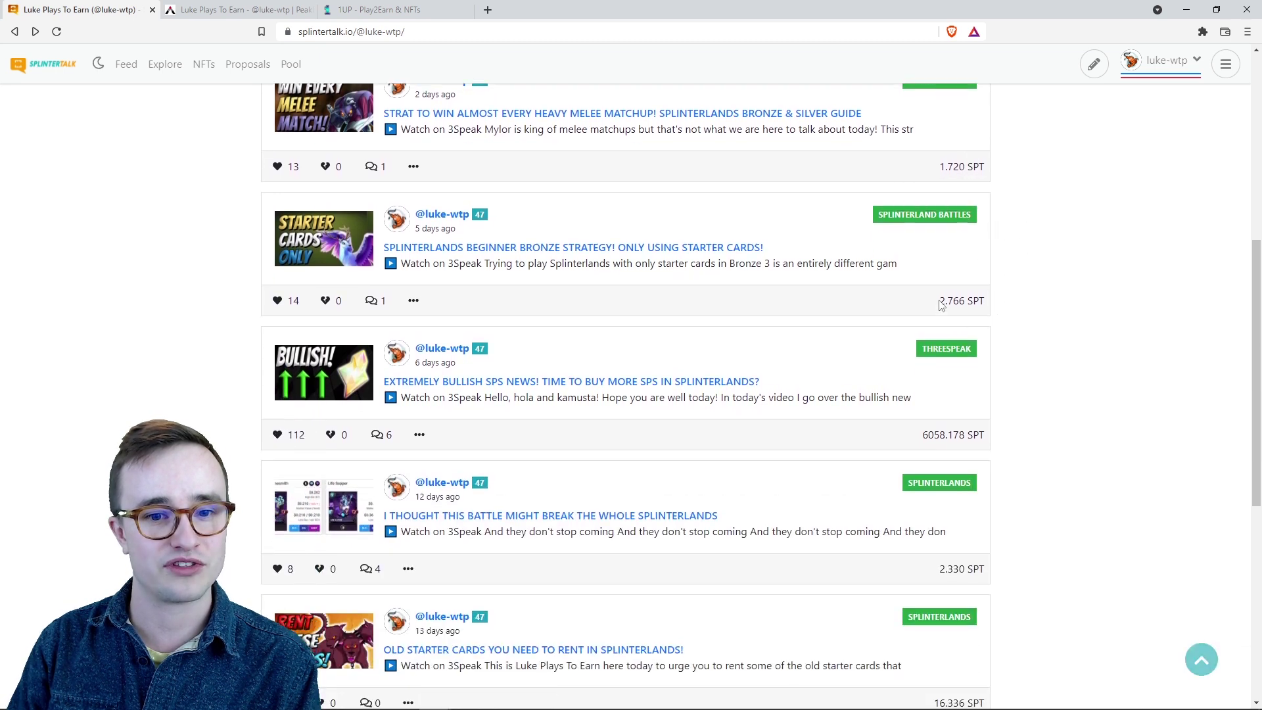
pyautogui.scroll(-1, 1028, 346)
pyautogui.scroll(-1, 989, 461)
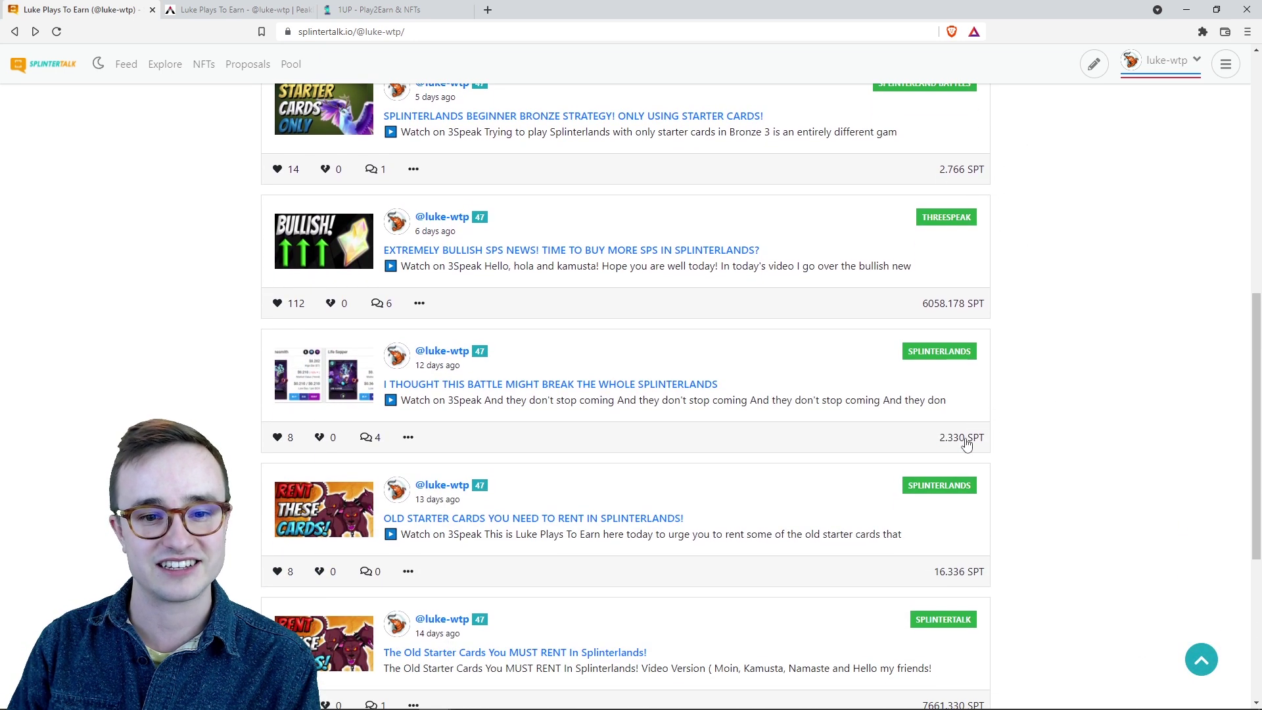
pyautogui.scroll(5, 1063, 442)
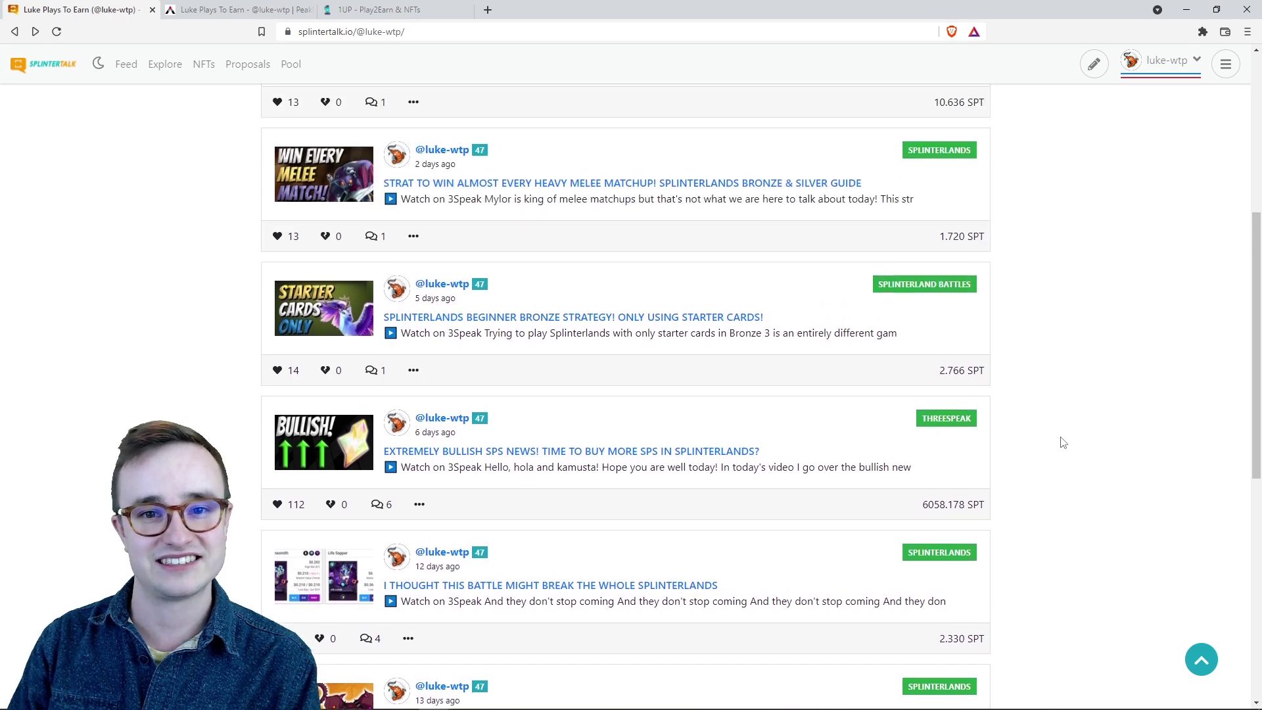
pyautogui.scroll(4, 1063, 442)
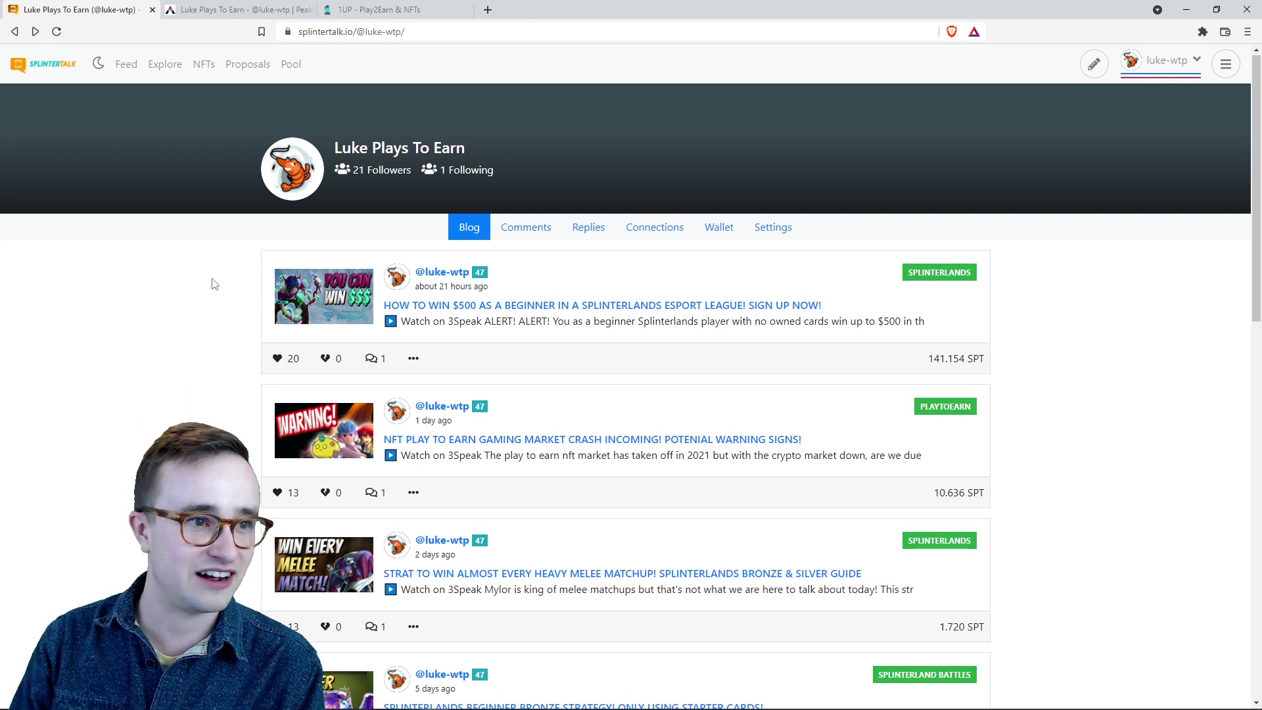
pyautogui.hotkey('ctrl', 'Tab')
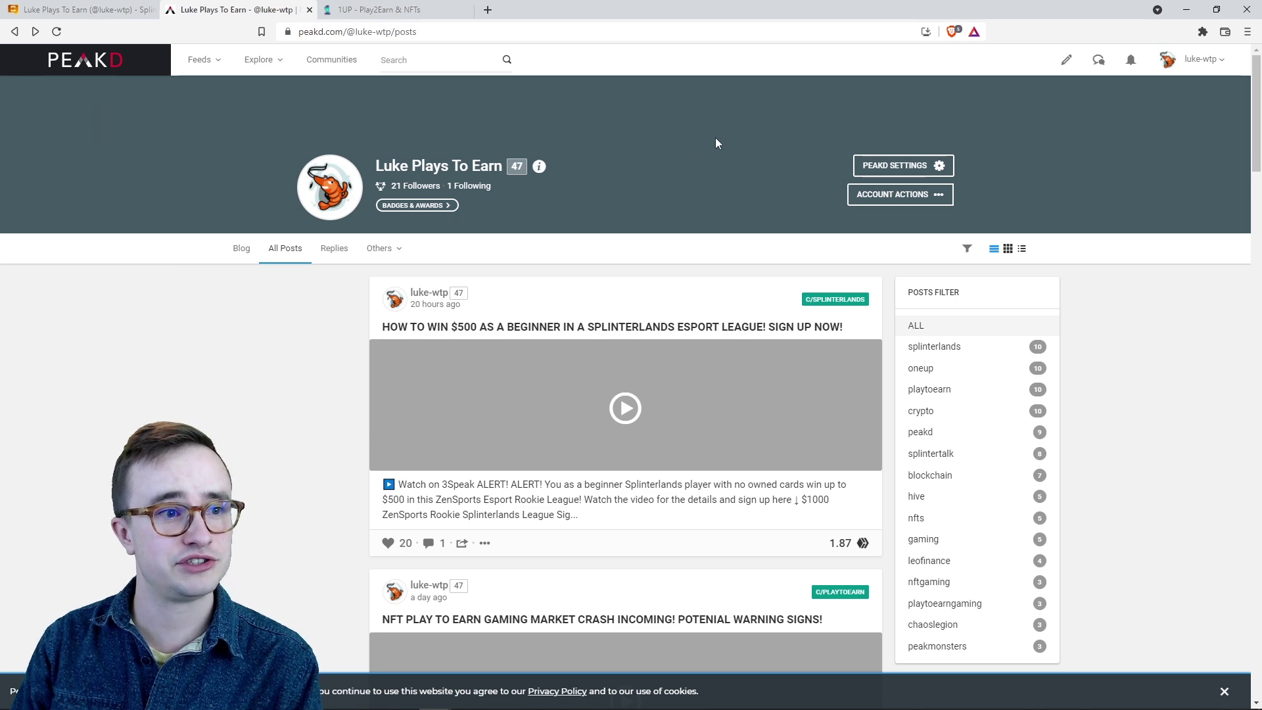
# - Open the account's wallet page on PeakD
pyautogui.click(1200, 60)
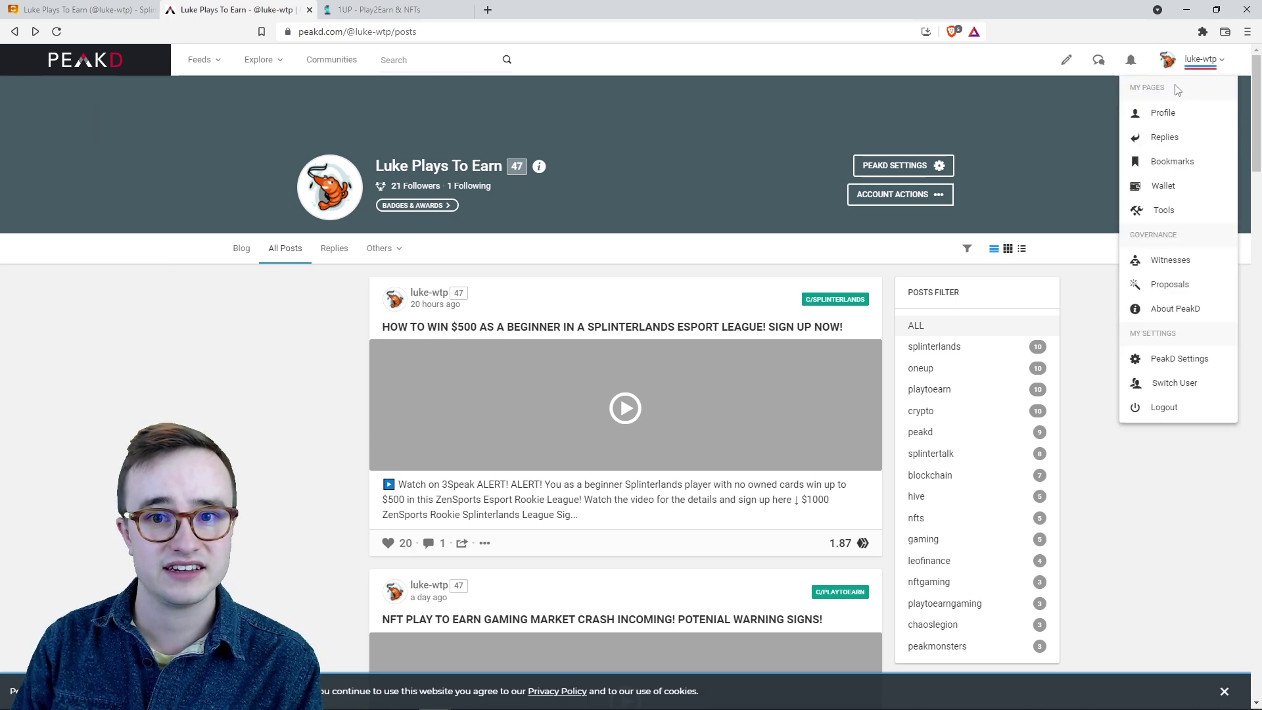
pyautogui.click(1162, 185)
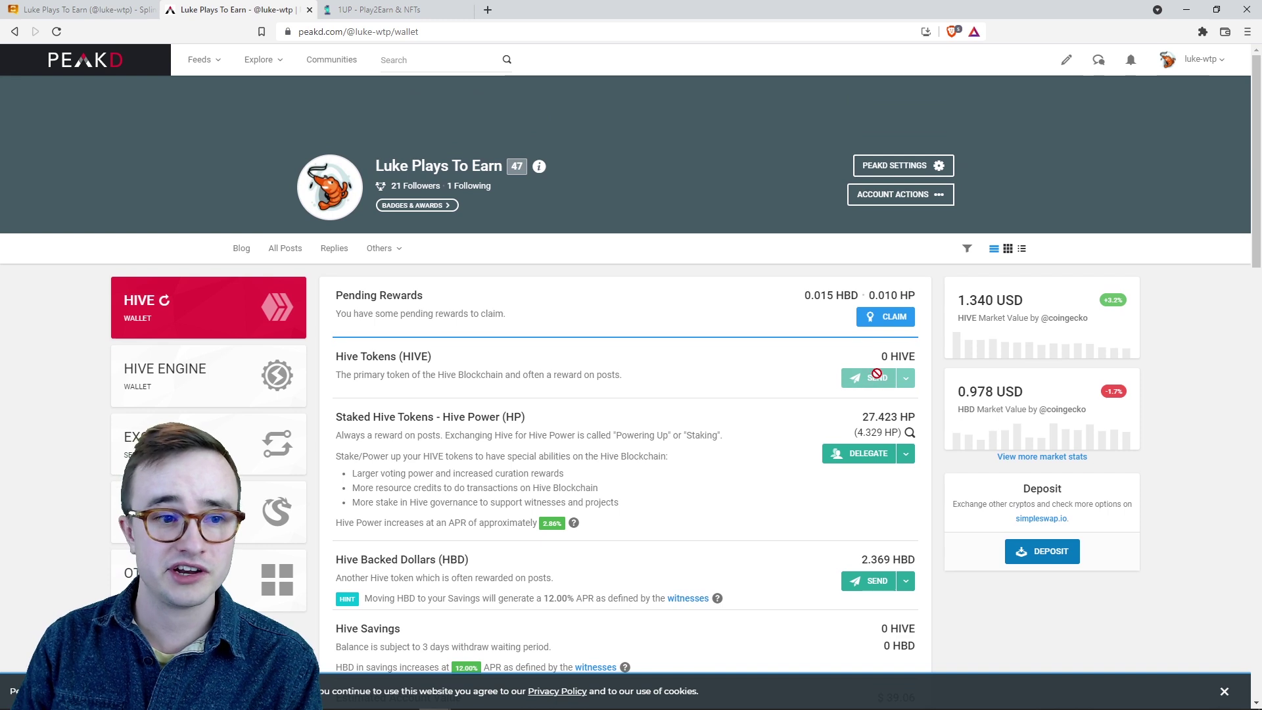
pyautogui.scroll(-1, 749, 353)
# - Claim the pending HBD and HP rewards and review the 27.433 HP and 2.384 HBD balances
pyautogui.click(867, 252)
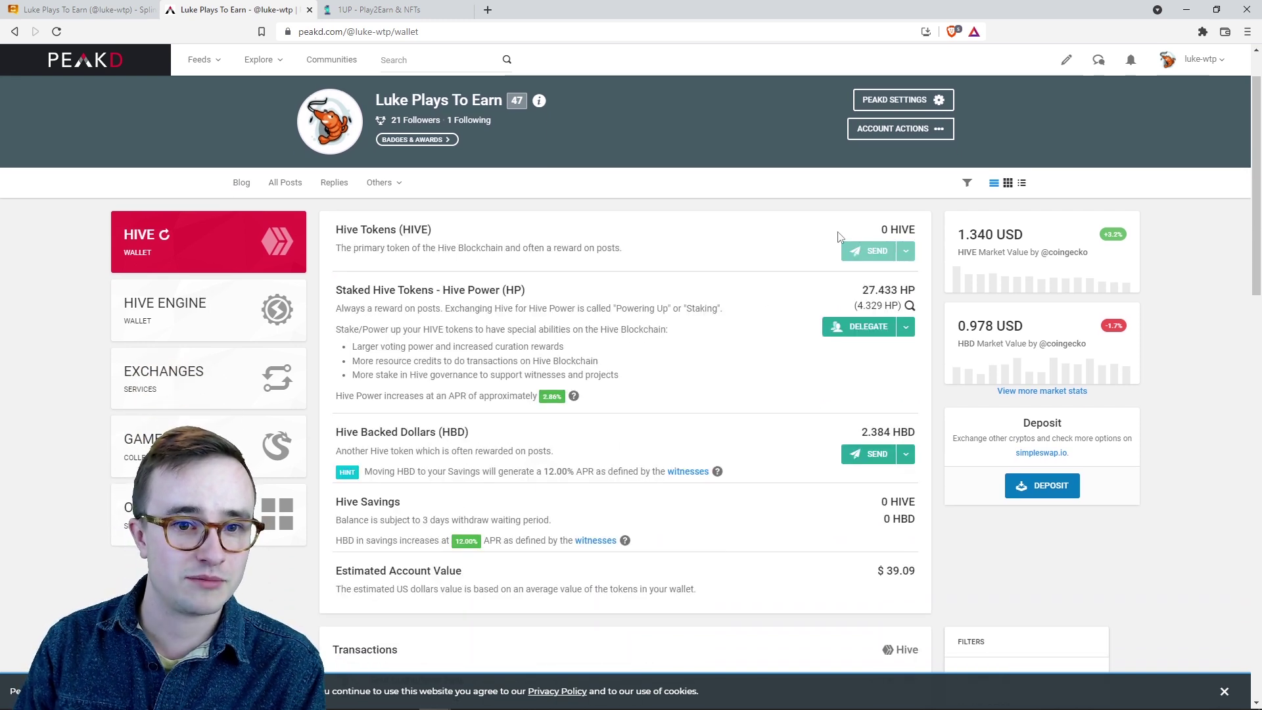
pyautogui.scroll(-1, 821, 236)
pyautogui.scroll(1, 821, 235)
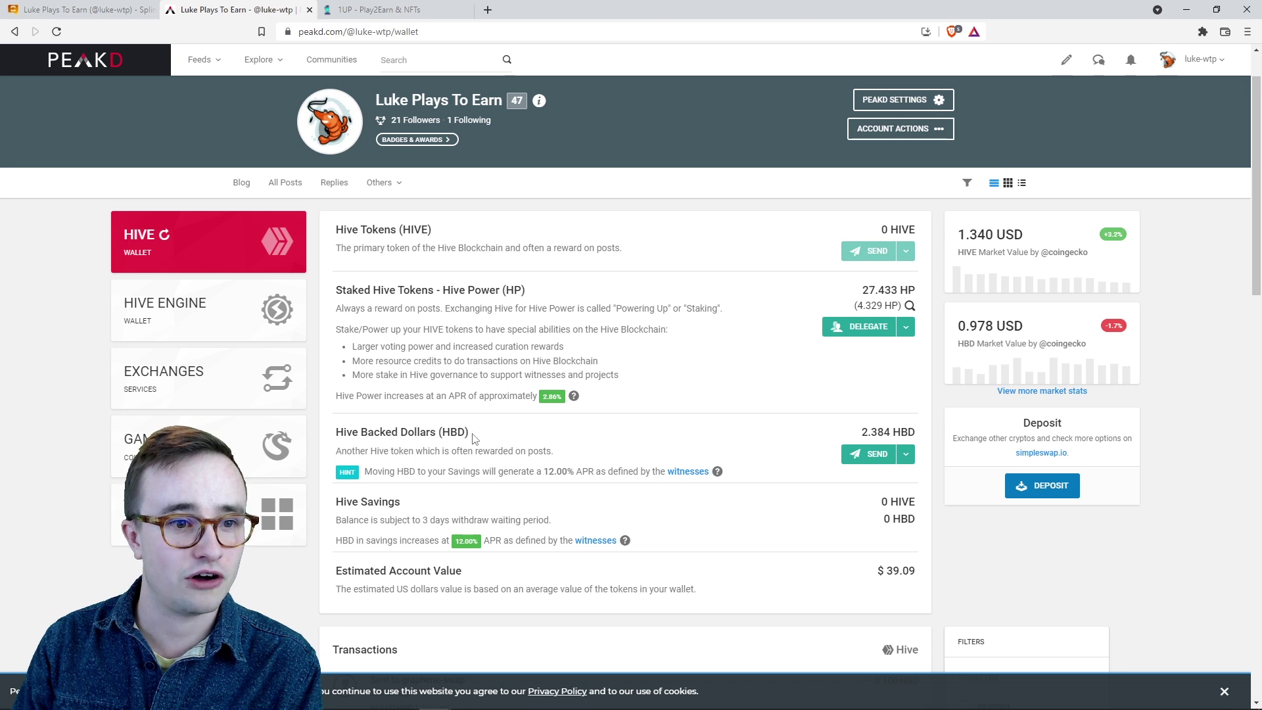
pyautogui.scroll(-1, 475, 438)
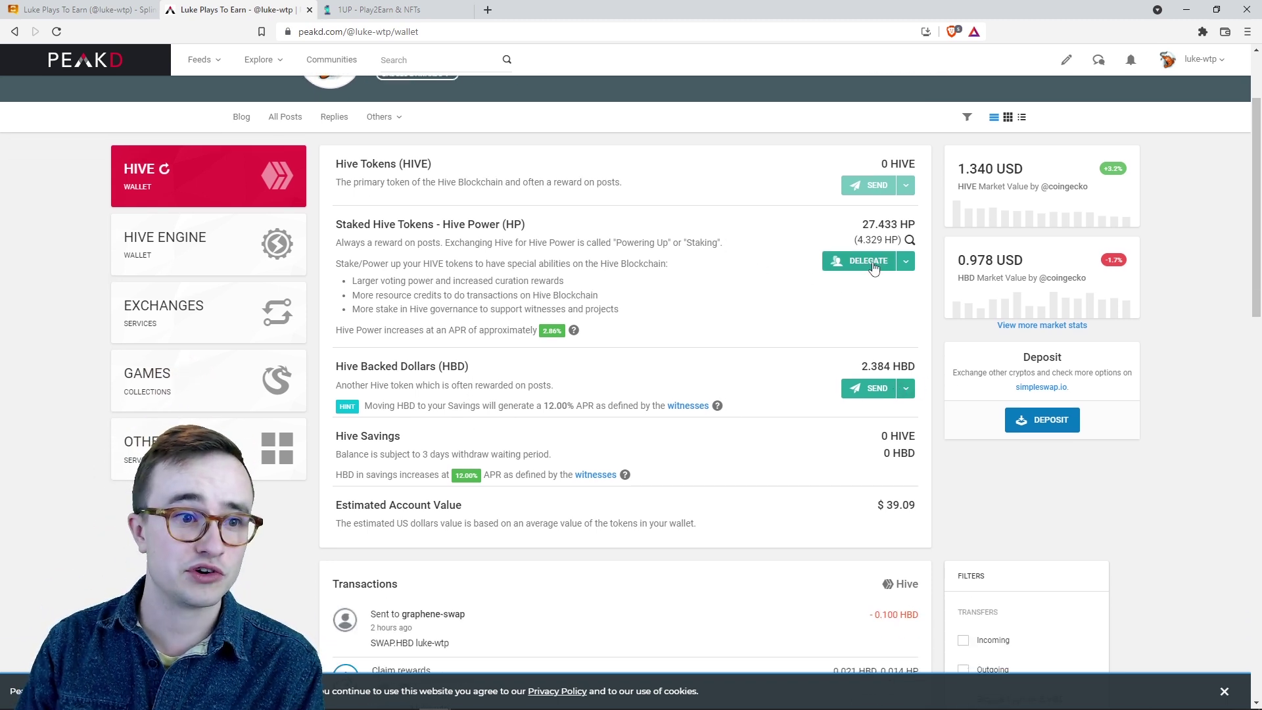
pyautogui.scroll(1, 881, 266)
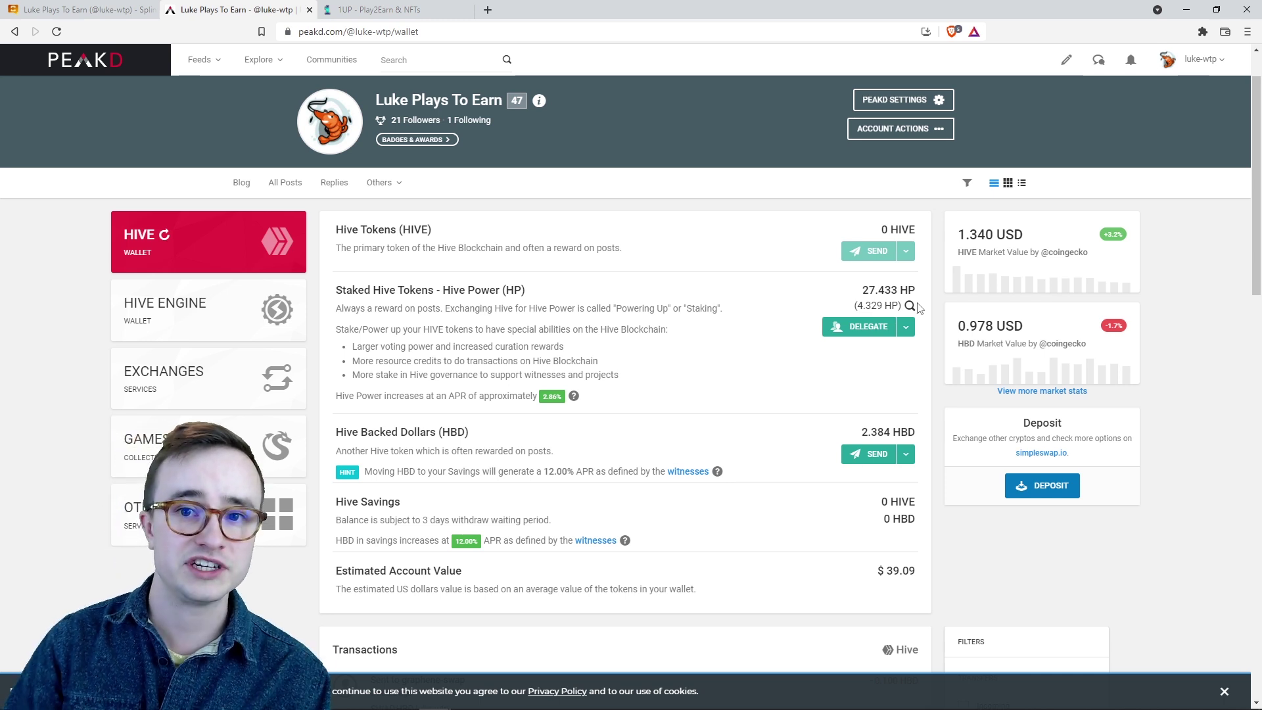
pyautogui.click(1202, 31)
# - Look over Keychain's Convert HBD form and Hive Power actions, then move to the 1UP tab
pyautogui.click(1128, 153)
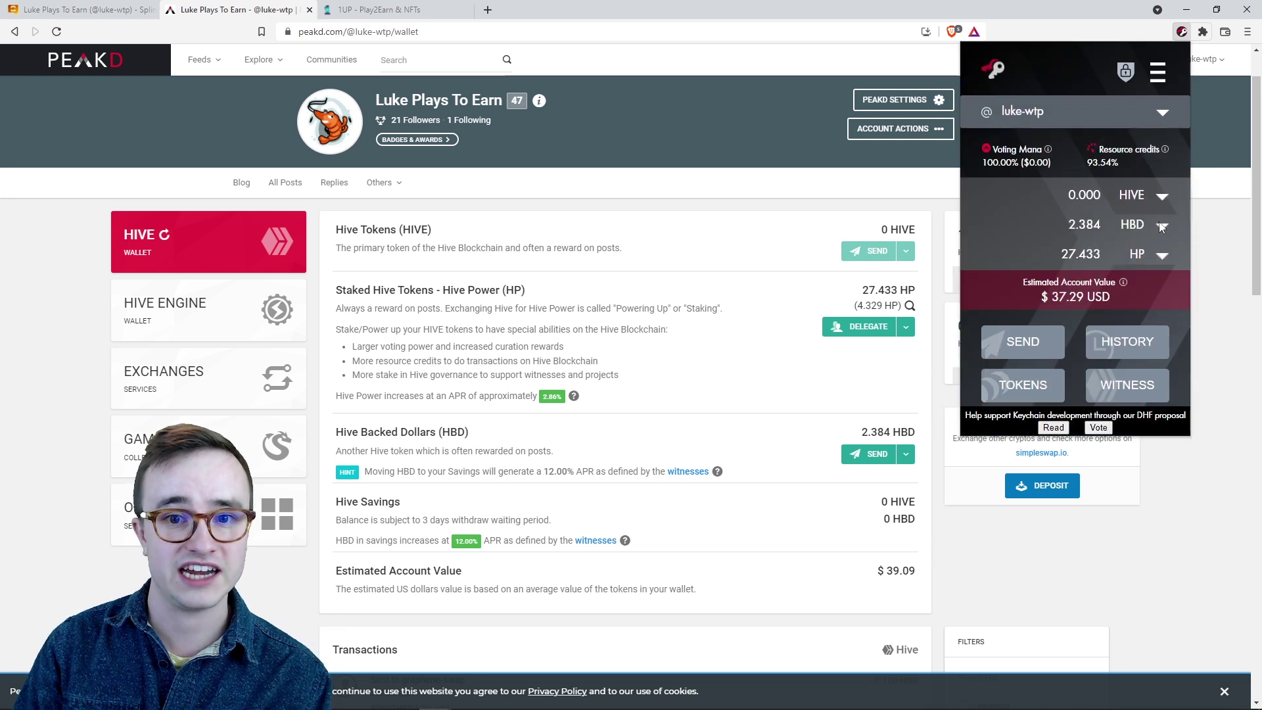
pyautogui.click(1161, 227)
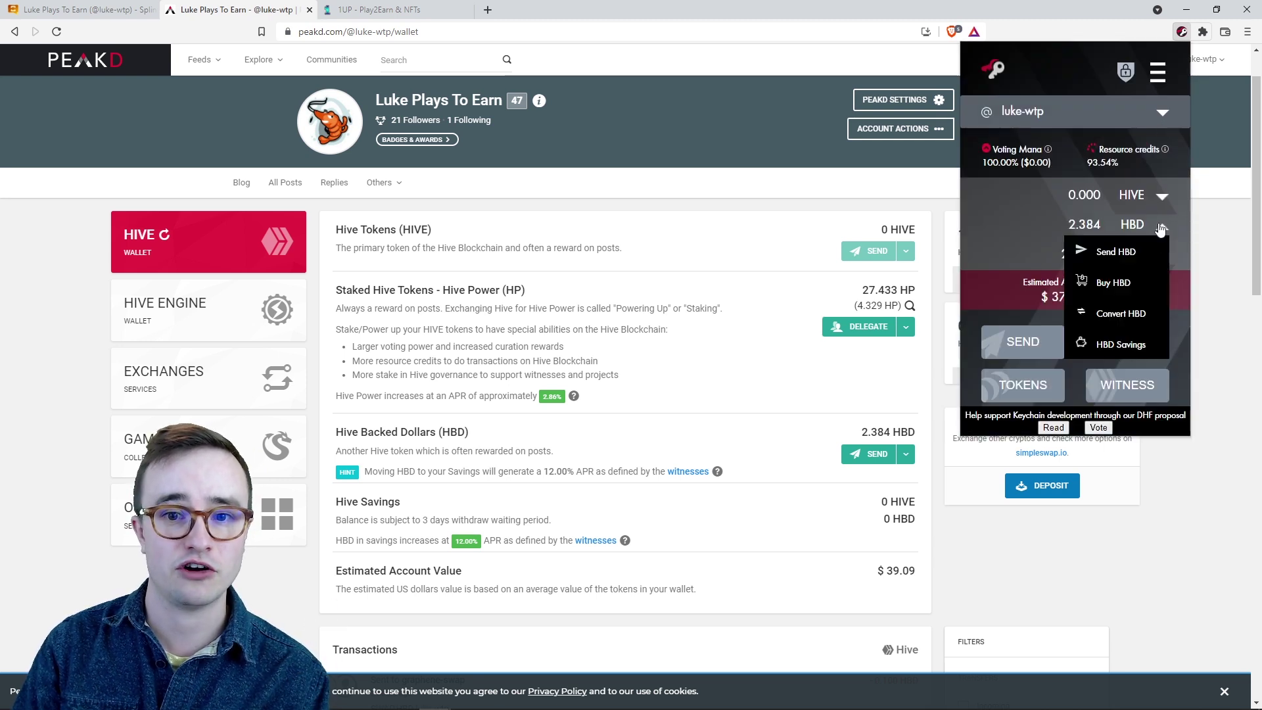
pyautogui.click(1139, 306)
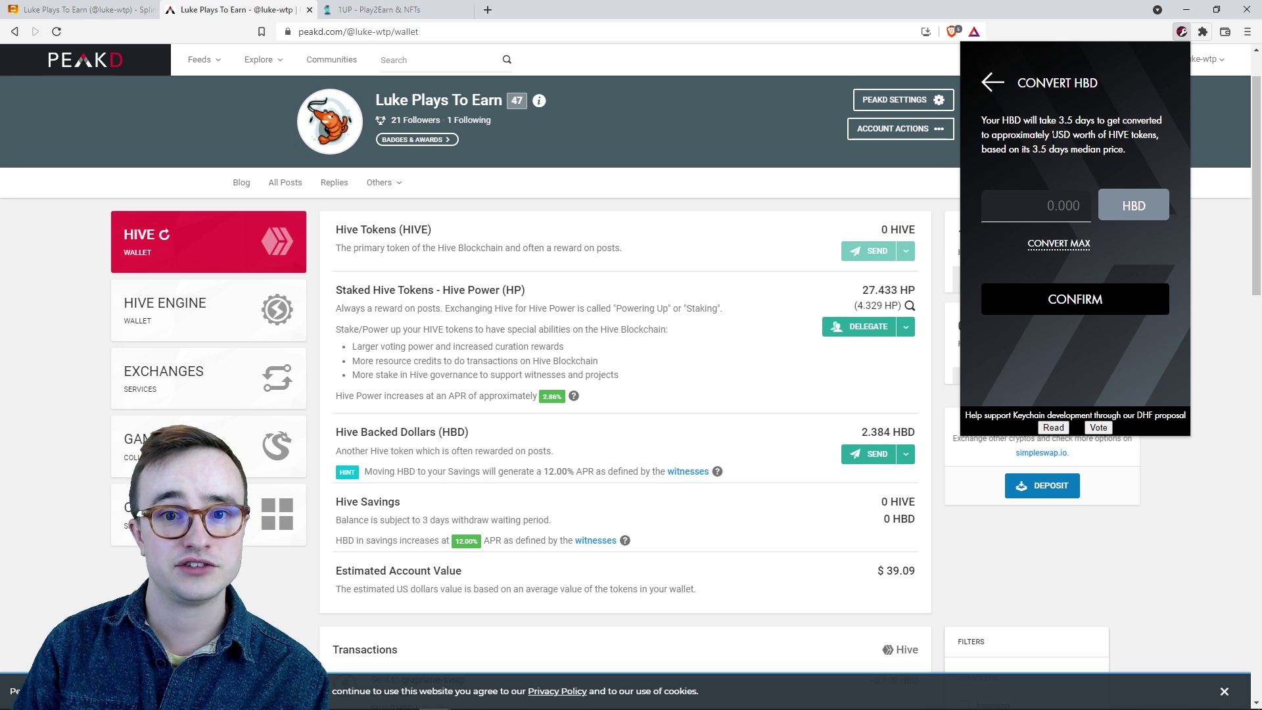
pyautogui.click(991, 83)
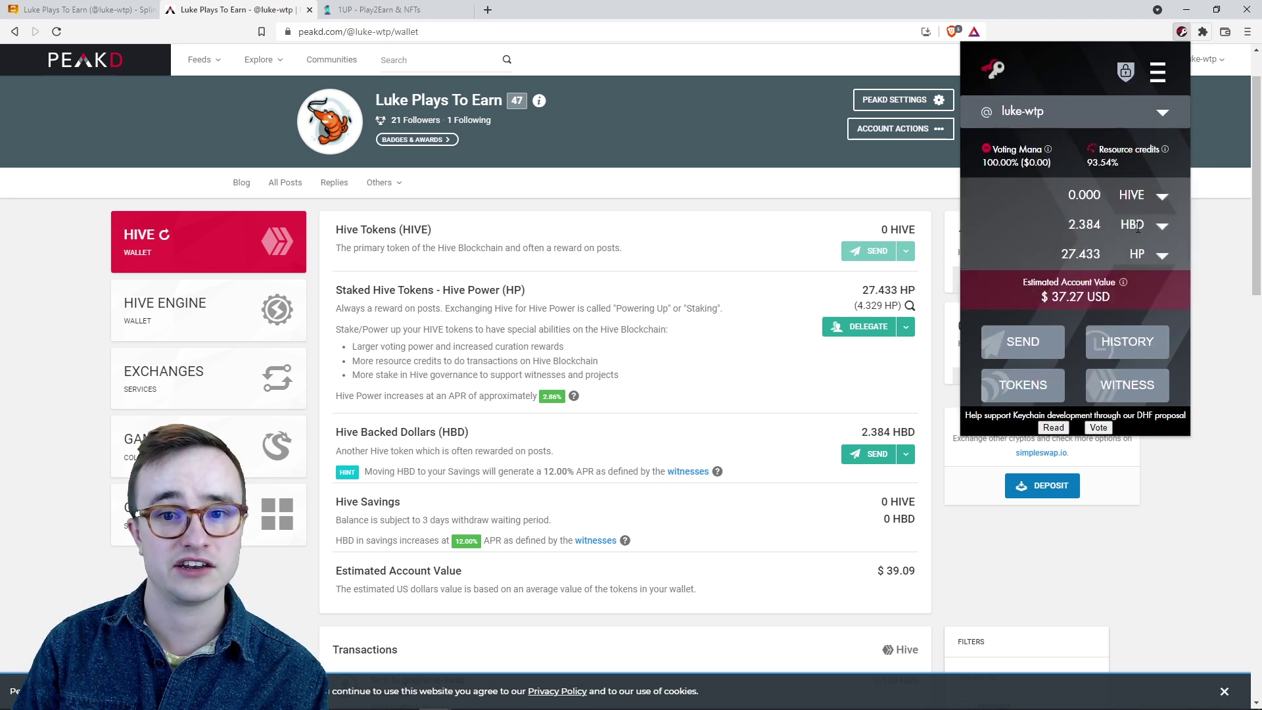
pyautogui.click(1161, 257)
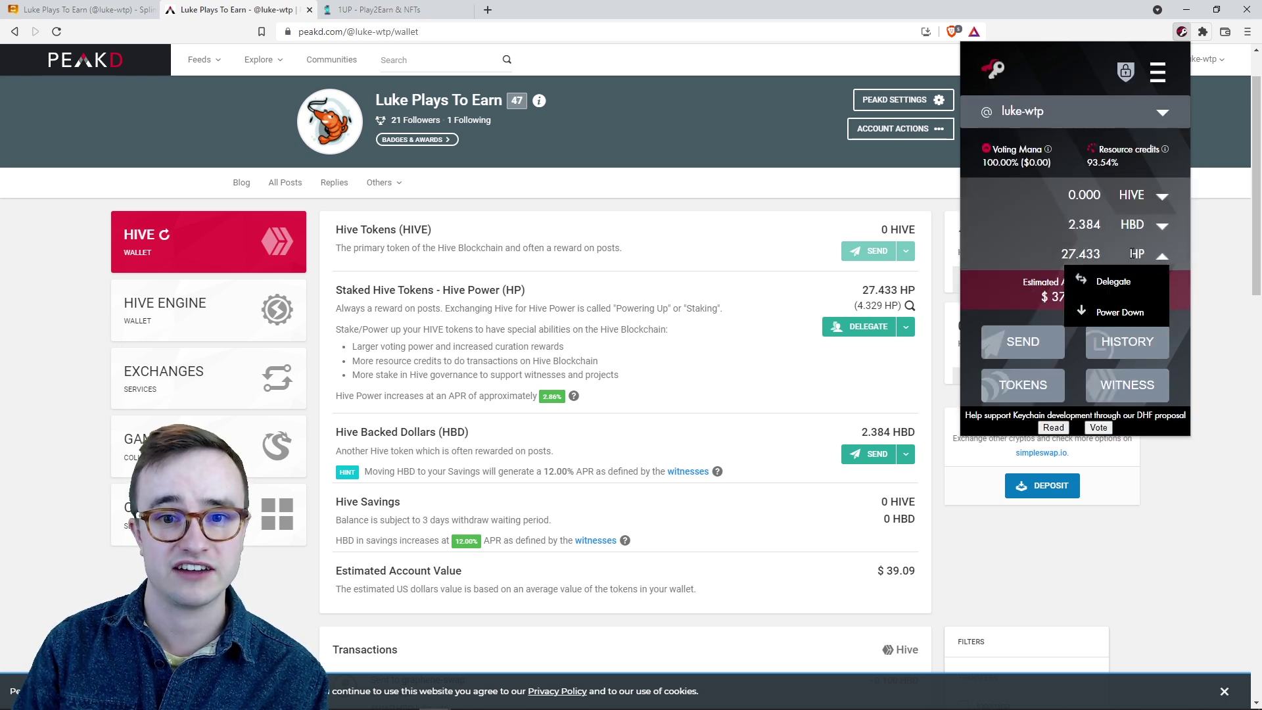
pyautogui.click(1161, 257)
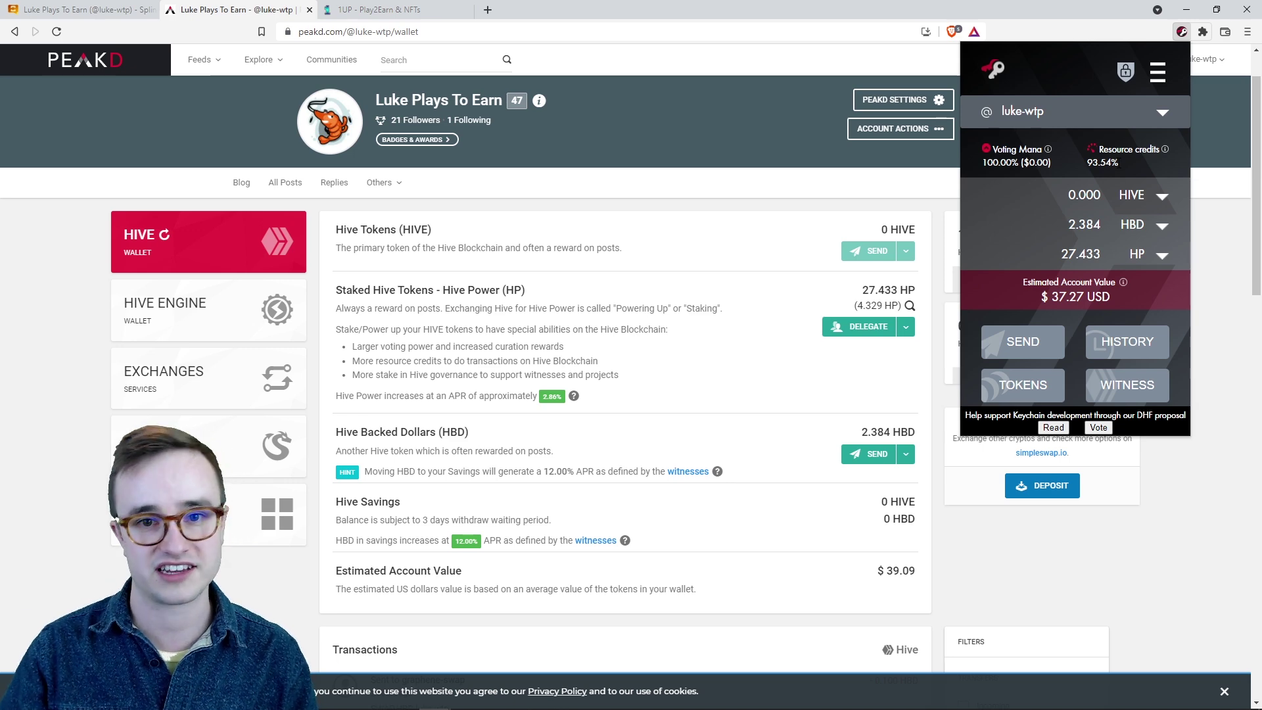
pyautogui.click(395, 9)
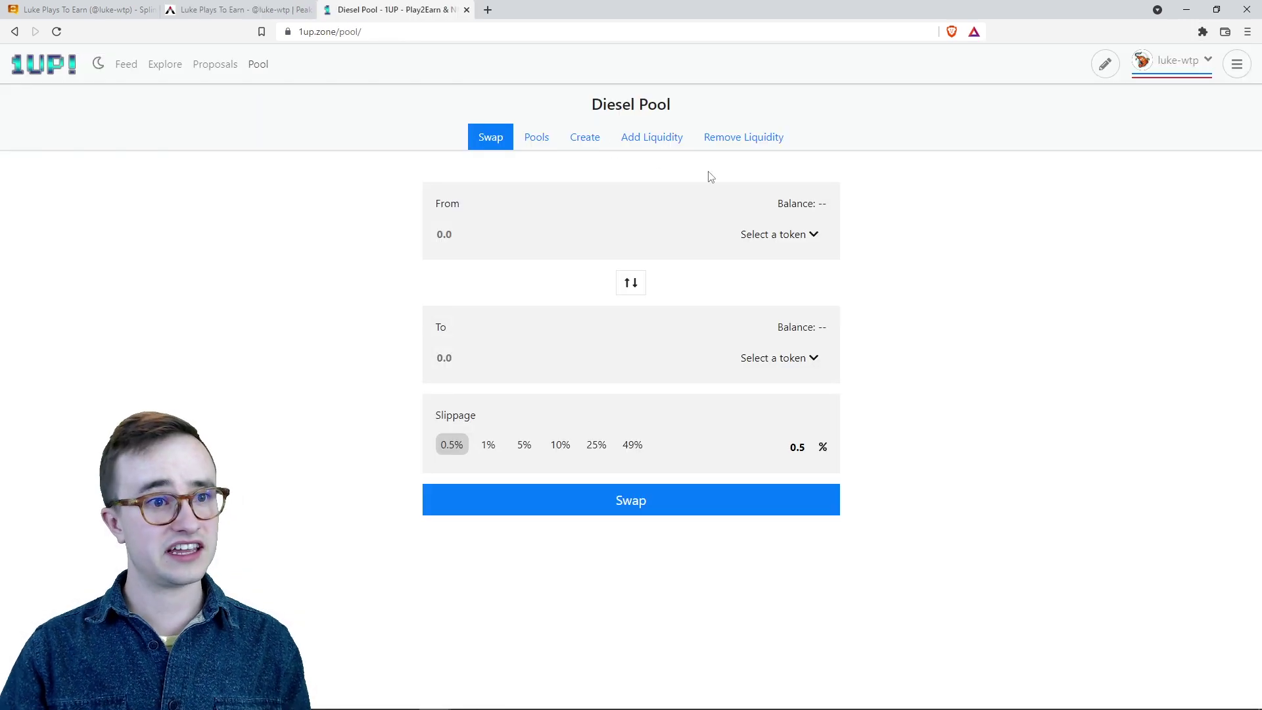
# - Pick ONEUP as the token to swap from on the Diesel Pool
pyautogui.click(809, 234)
pyautogui.click(1204, 77)
pyautogui.click(1206, 60)
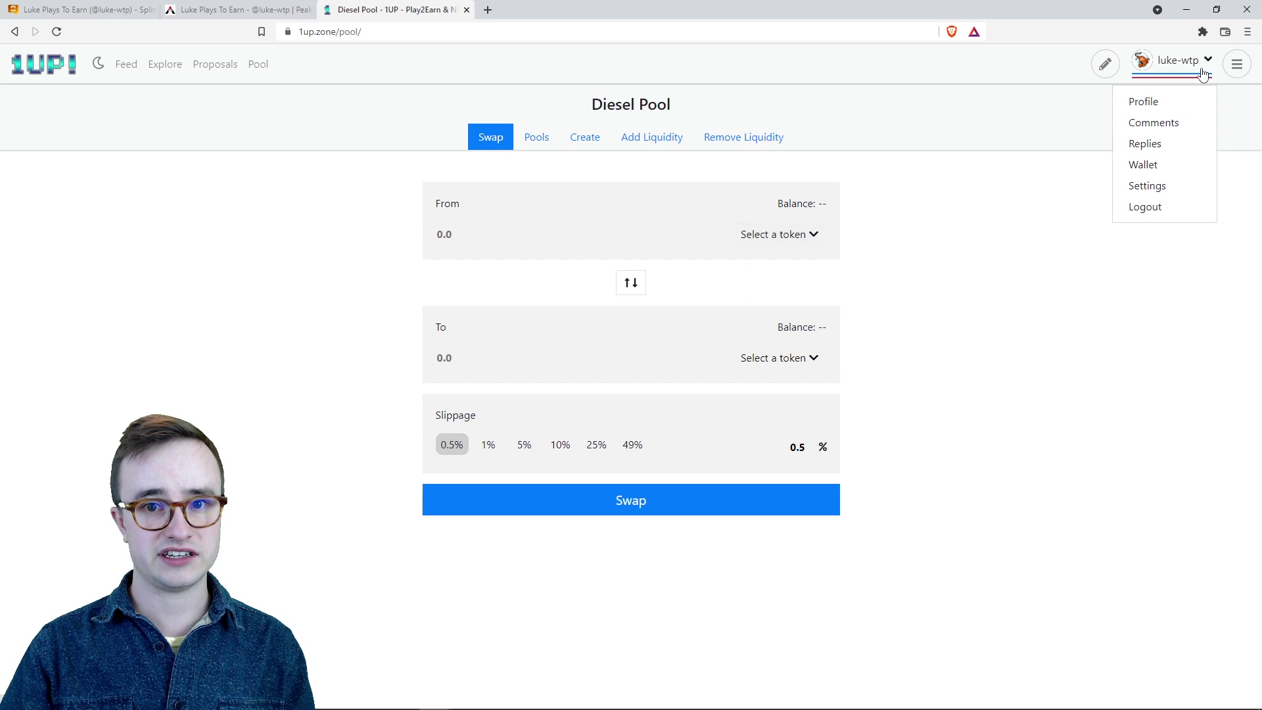
pyautogui.click(813, 236)
pyautogui.click(698, 413)
# - Check the profile page, then enter 240 ONEUP for a quote of about 4.949 SWAP.HIVE
pyautogui.click(1143, 102)
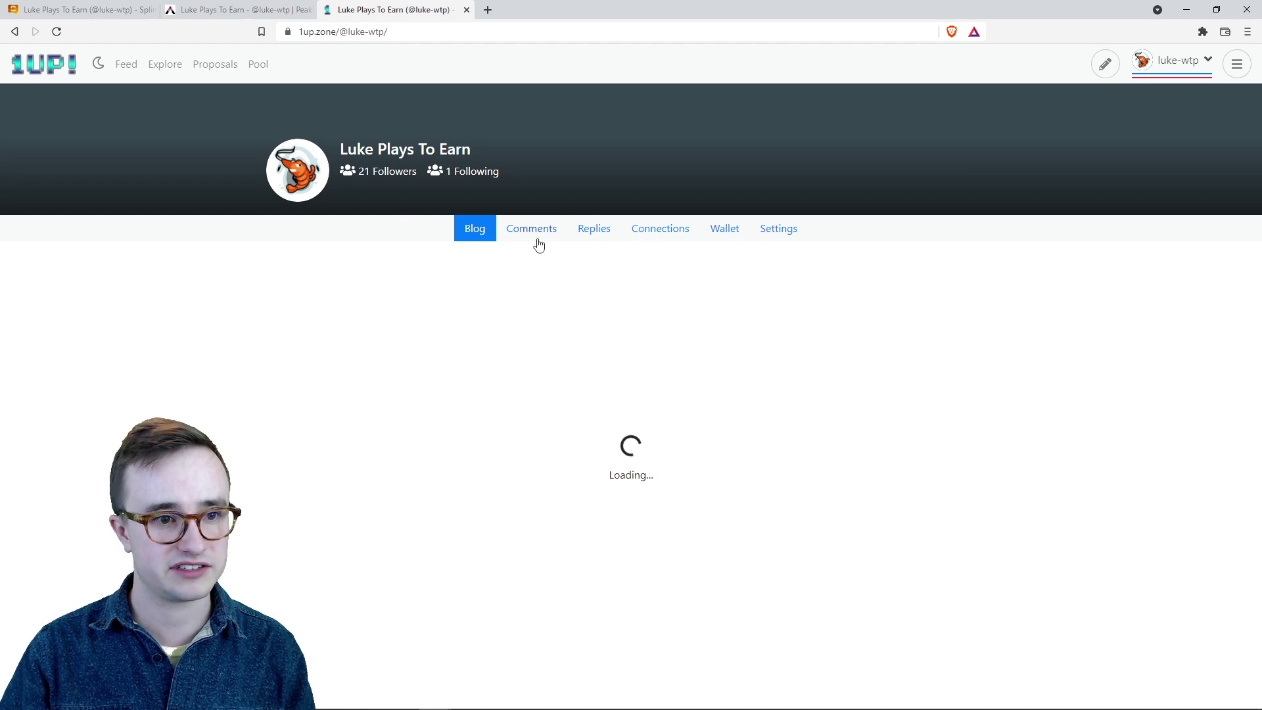
pyautogui.scroll(-10, 923, 379)
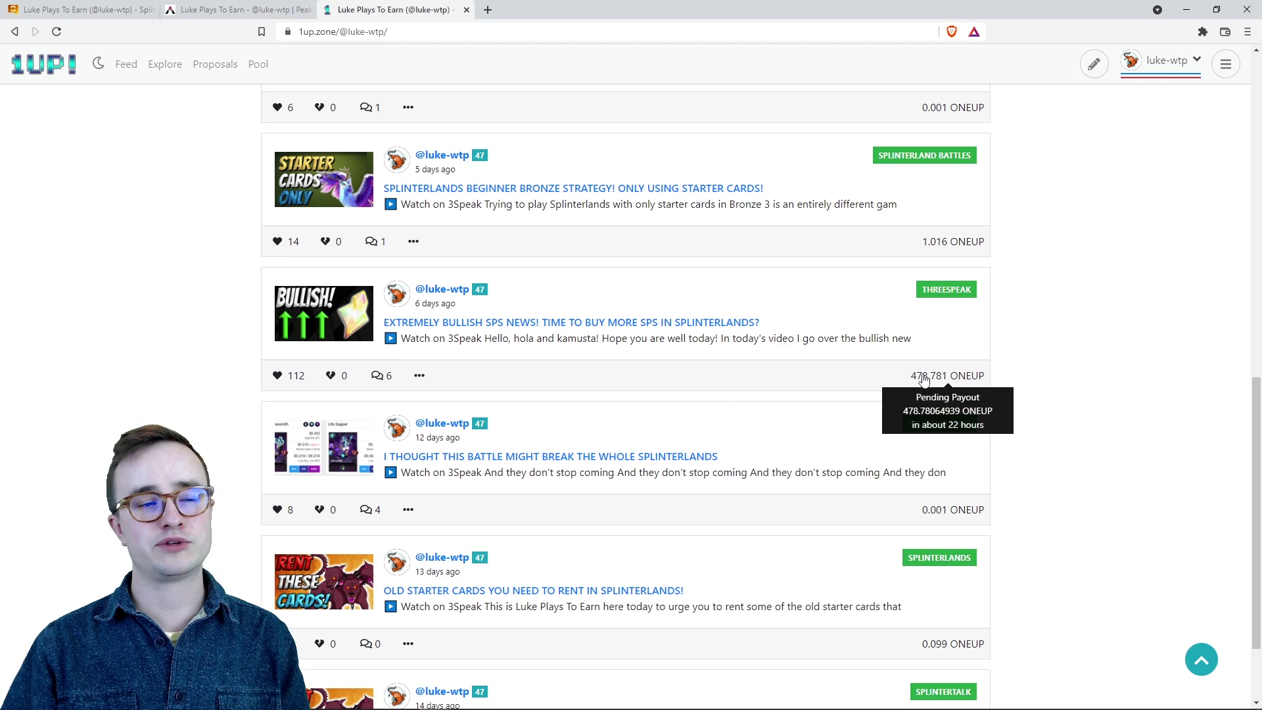
pyautogui.scroll(2, 924, 380)
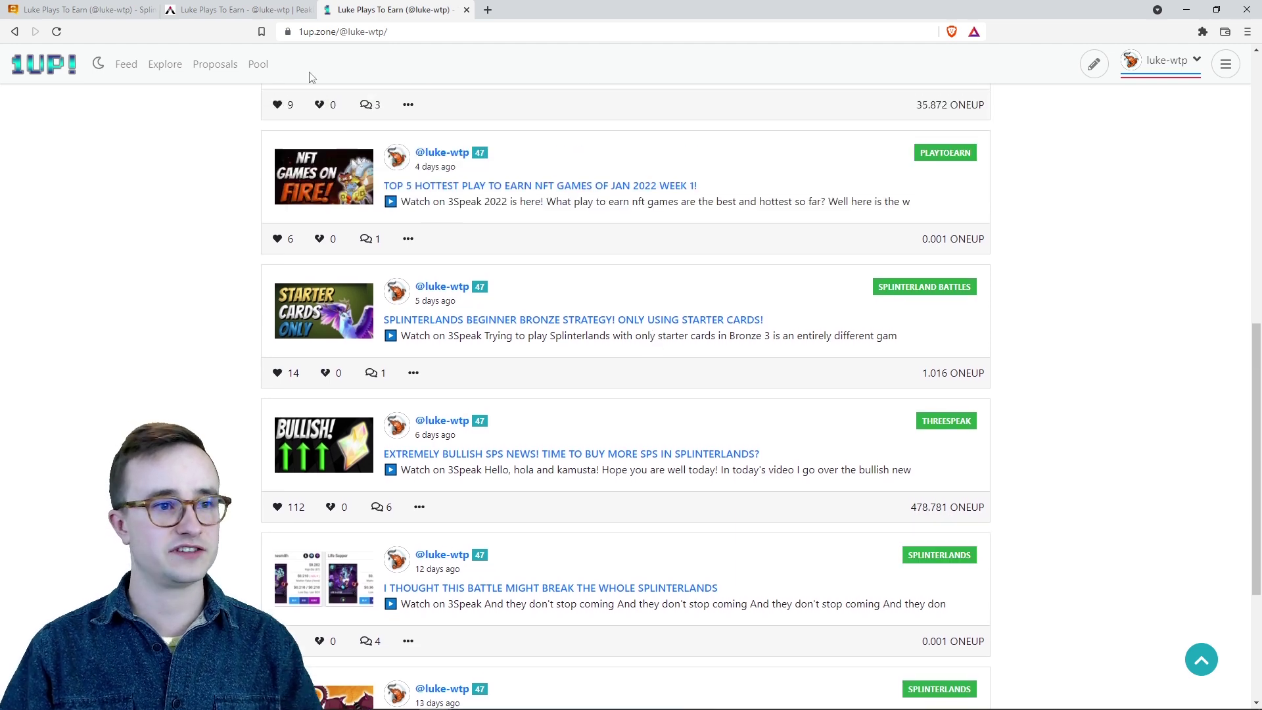
pyautogui.click(250, 64)
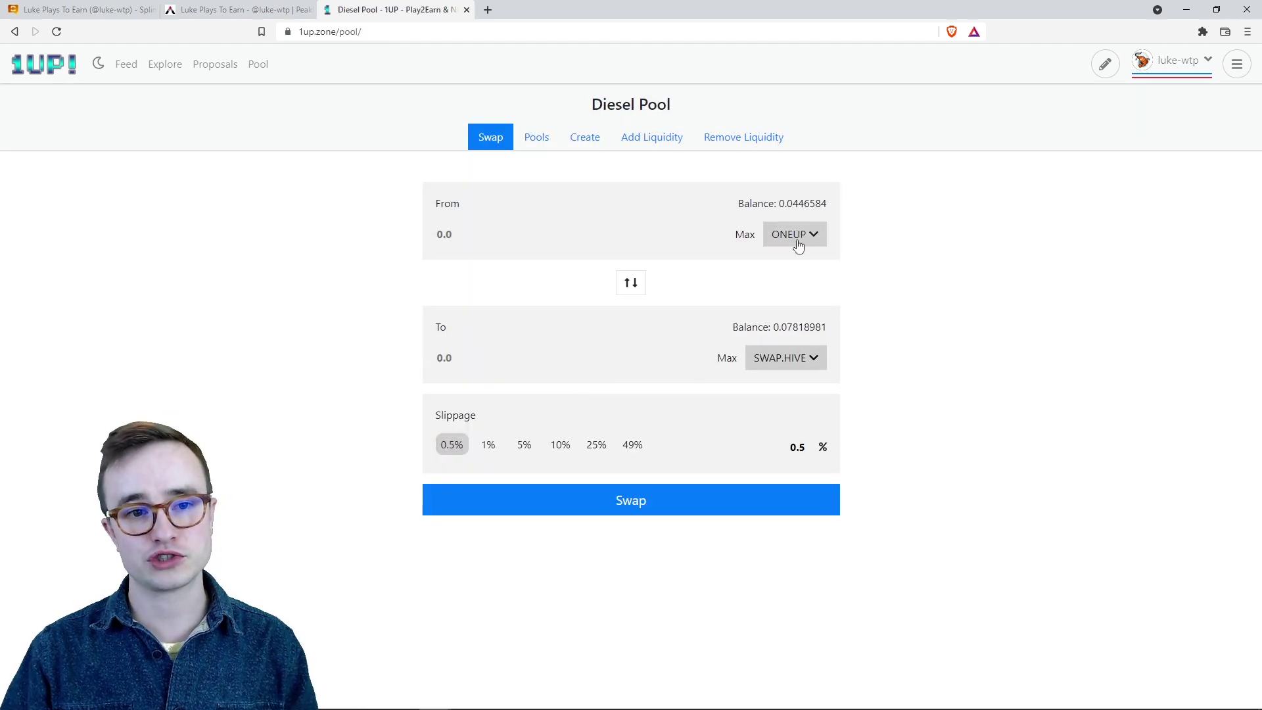
pyautogui.click(516, 234)
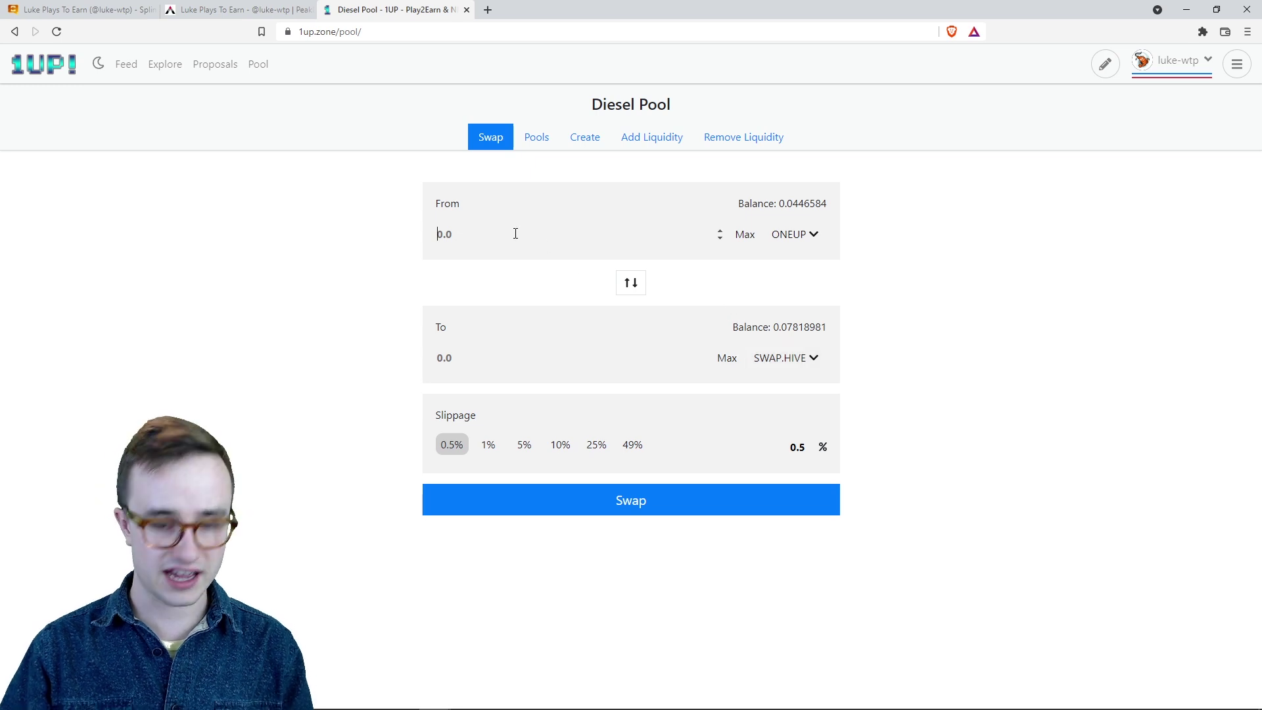
pyautogui.write('240')
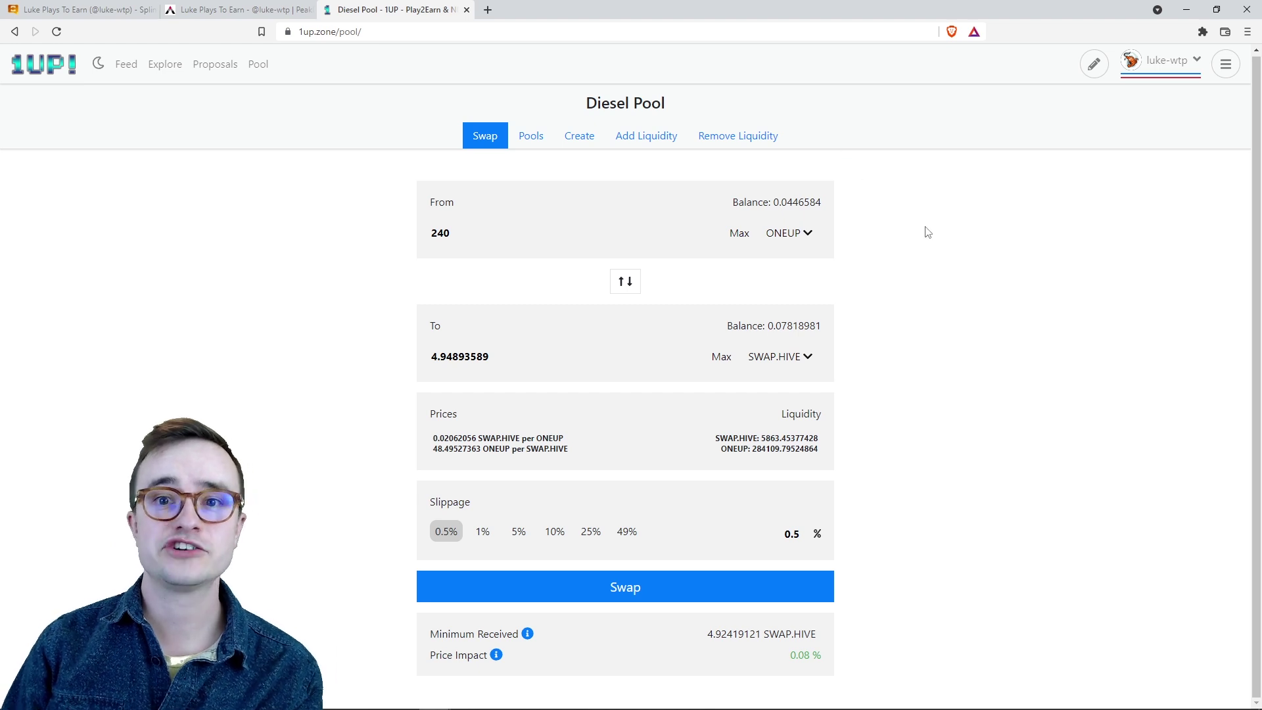
pyautogui.click(490, 10)
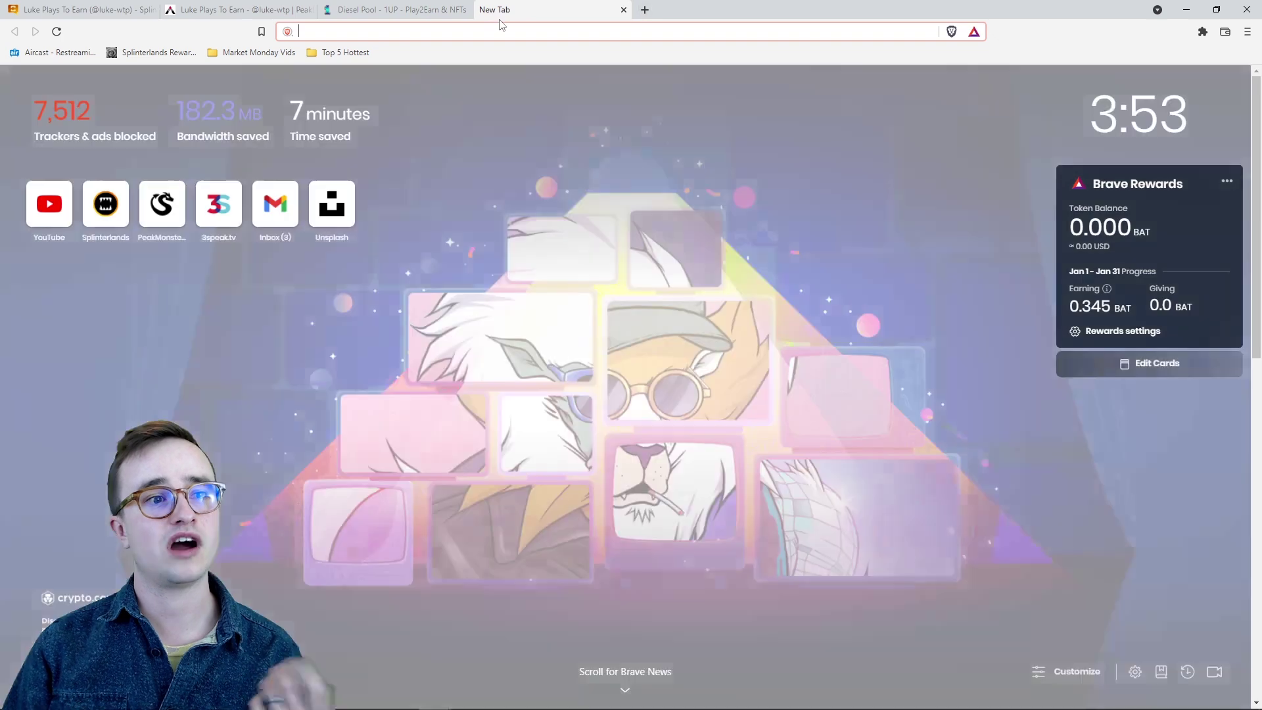
# - Go to Tribaldex and open its wallet balances
pyautogui.write('tri')
pyautogui.press('Return')
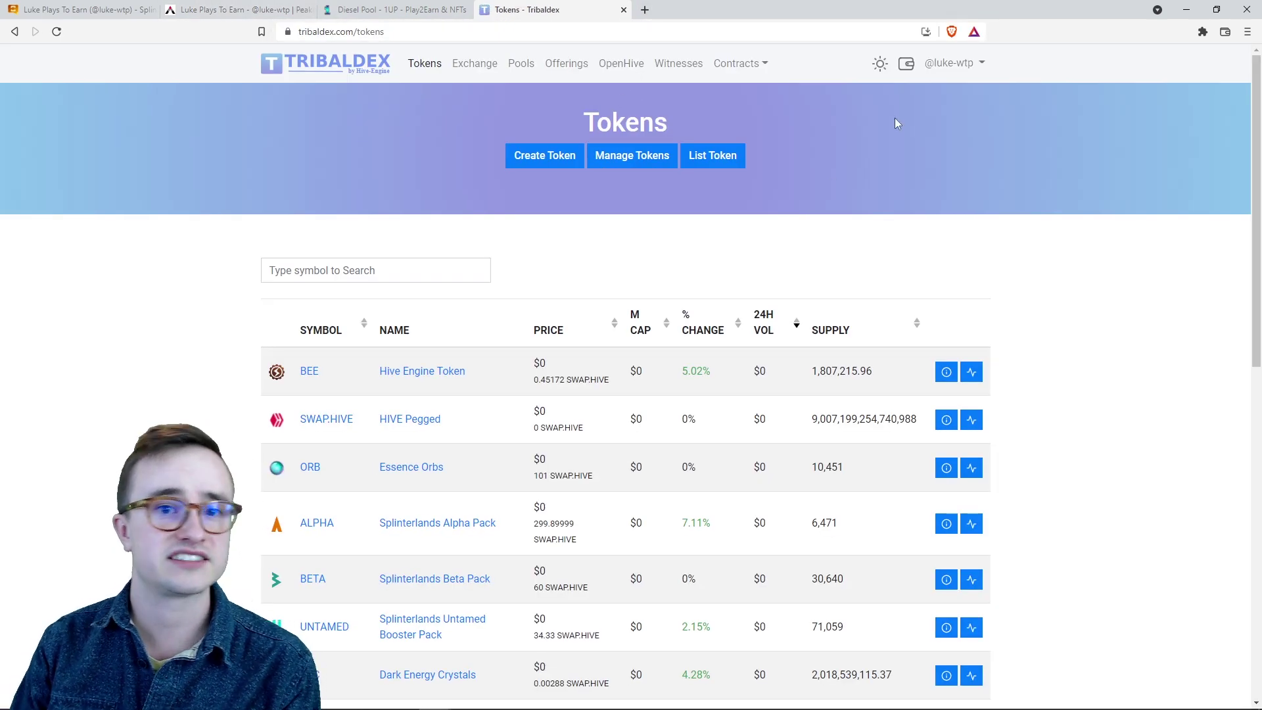
pyautogui.click(906, 64)
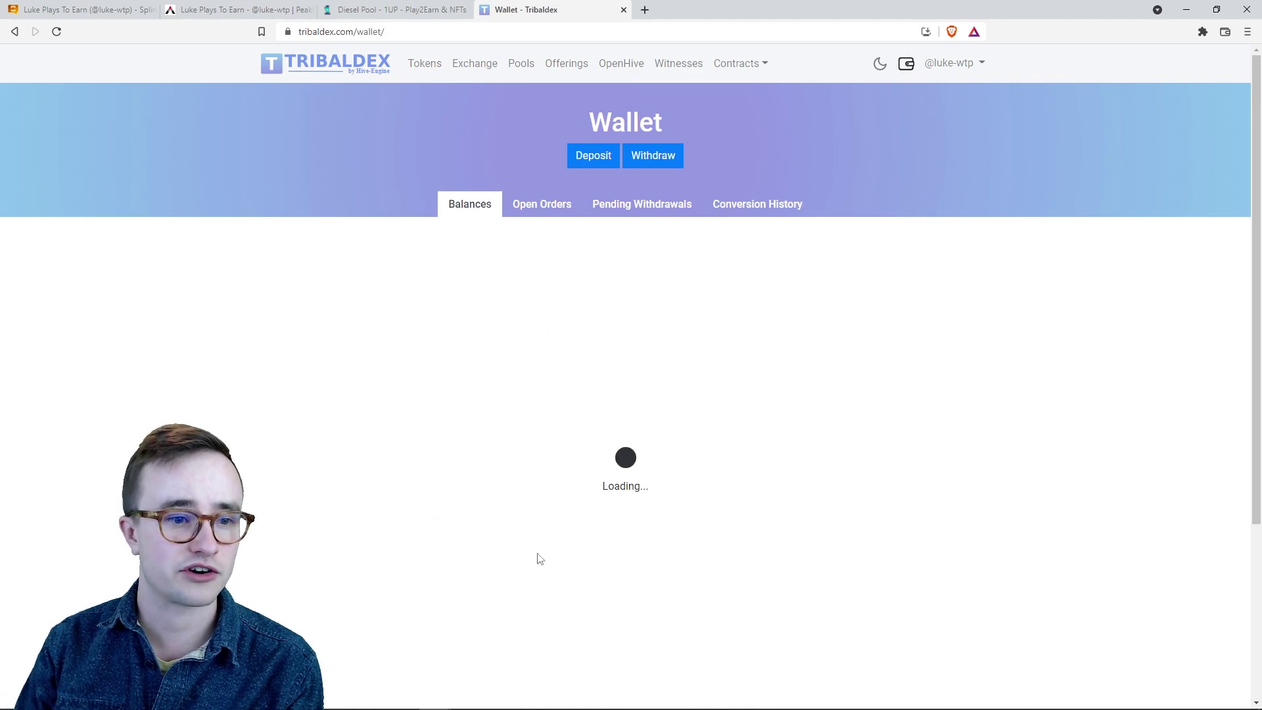
# - Scroll through the token balances, led by 0.07818981 SWAP.HIVE and 10291.65 NFTM
pyautogui.scroll(-1, 444, 423)
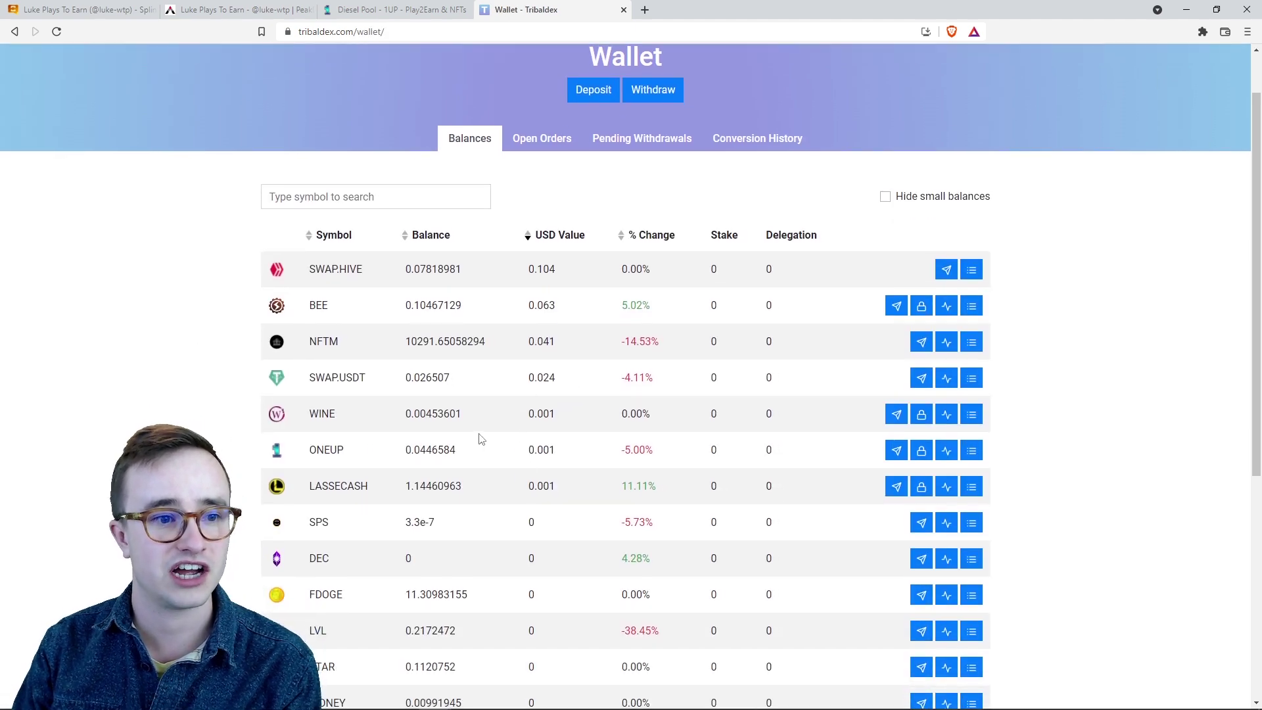
pyautogui.scroll(1, 404, 149)
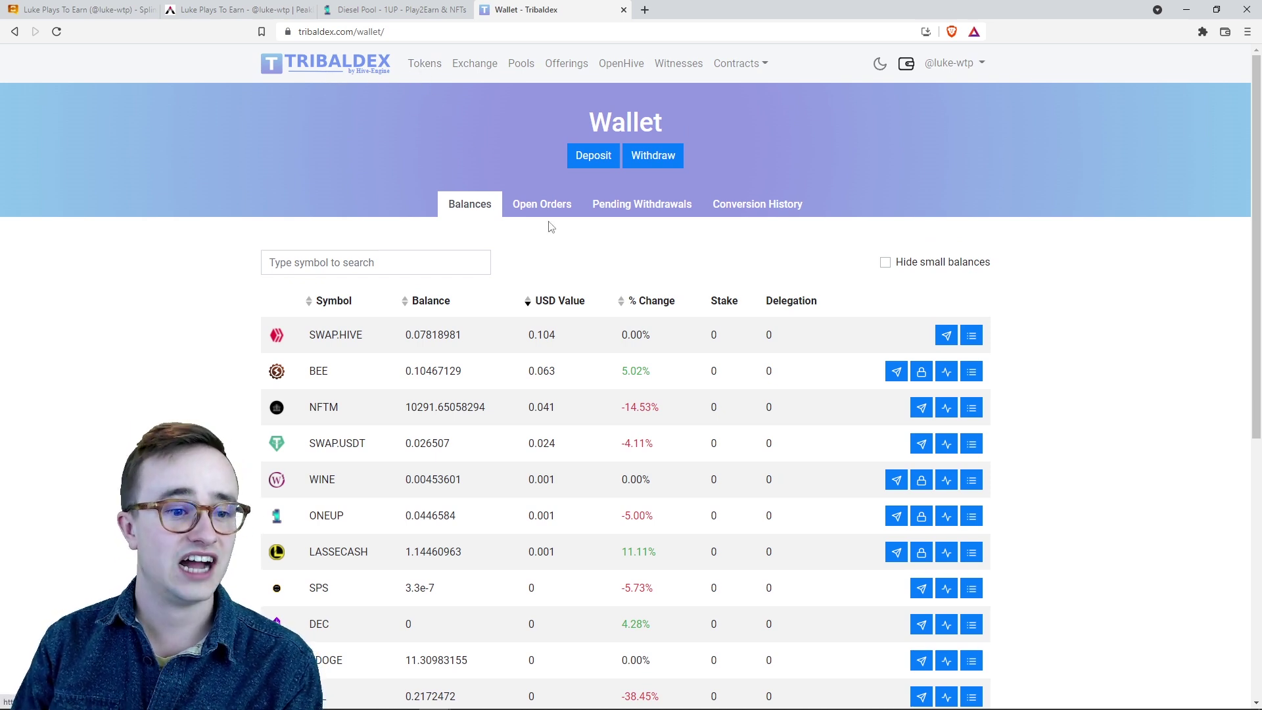
pyautogui.scroll(-1, 543, 223)
pyautogui.scroll(-1, 543, 372)
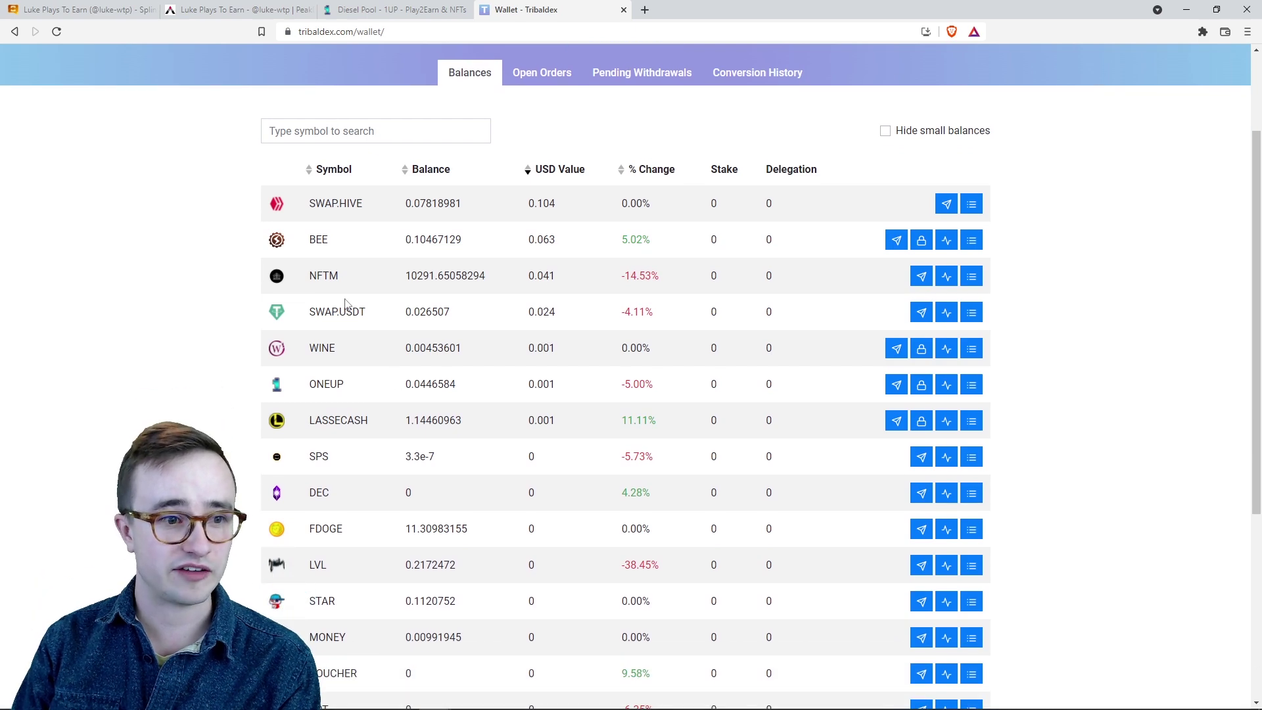
pyautogui.scroll(-3, 338, 312)
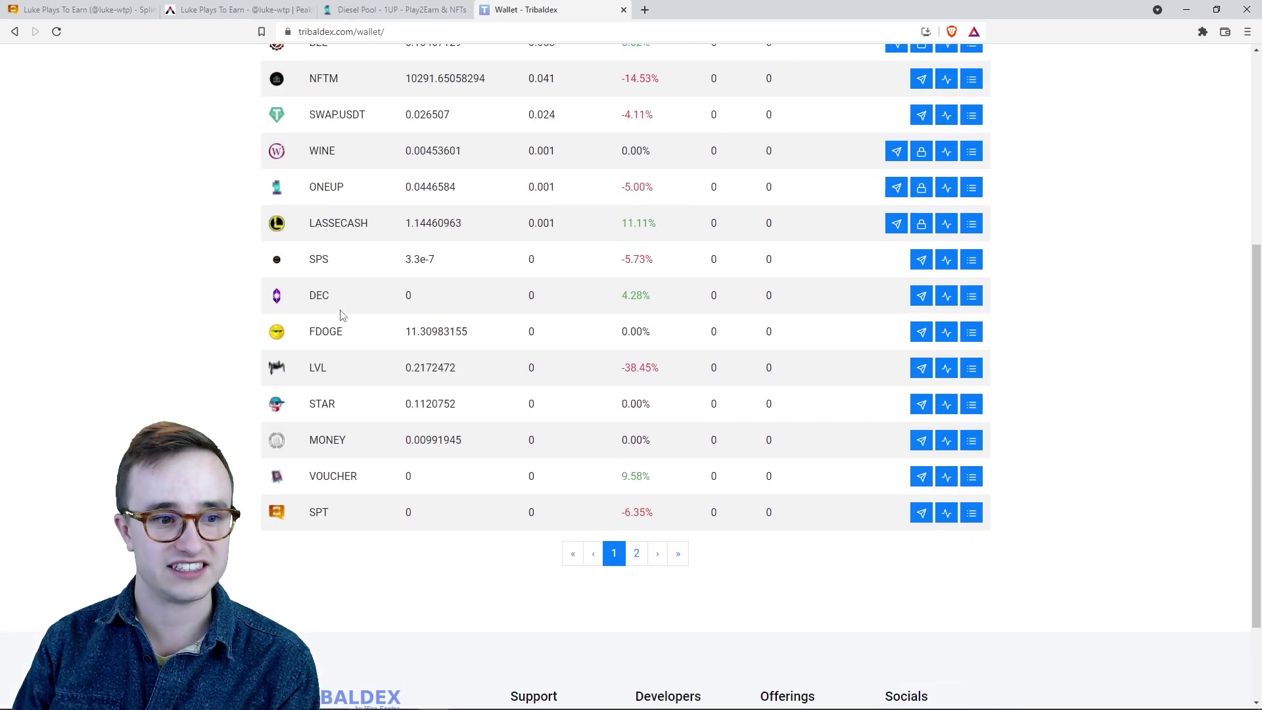
pyautogui.scroll(2, 340, 315)
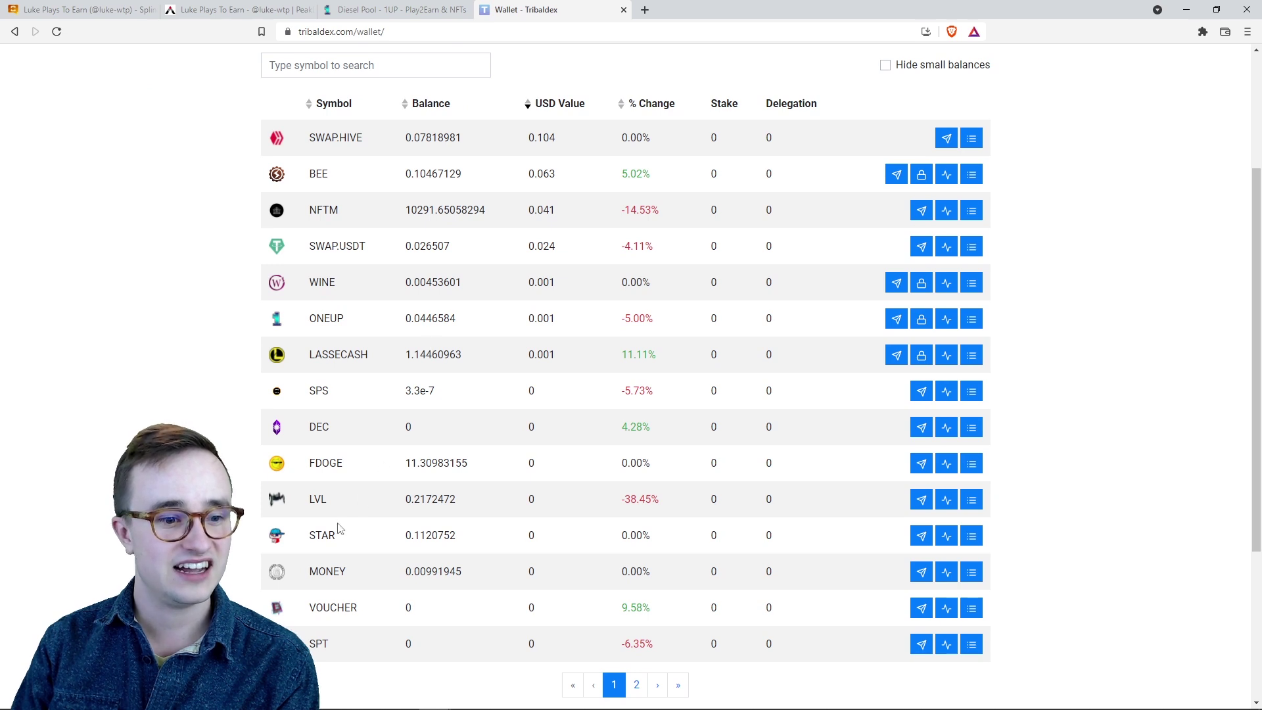
pyautogui.scroll(1, 400, 578)
pyautogui.scroll(2, 405, 572)
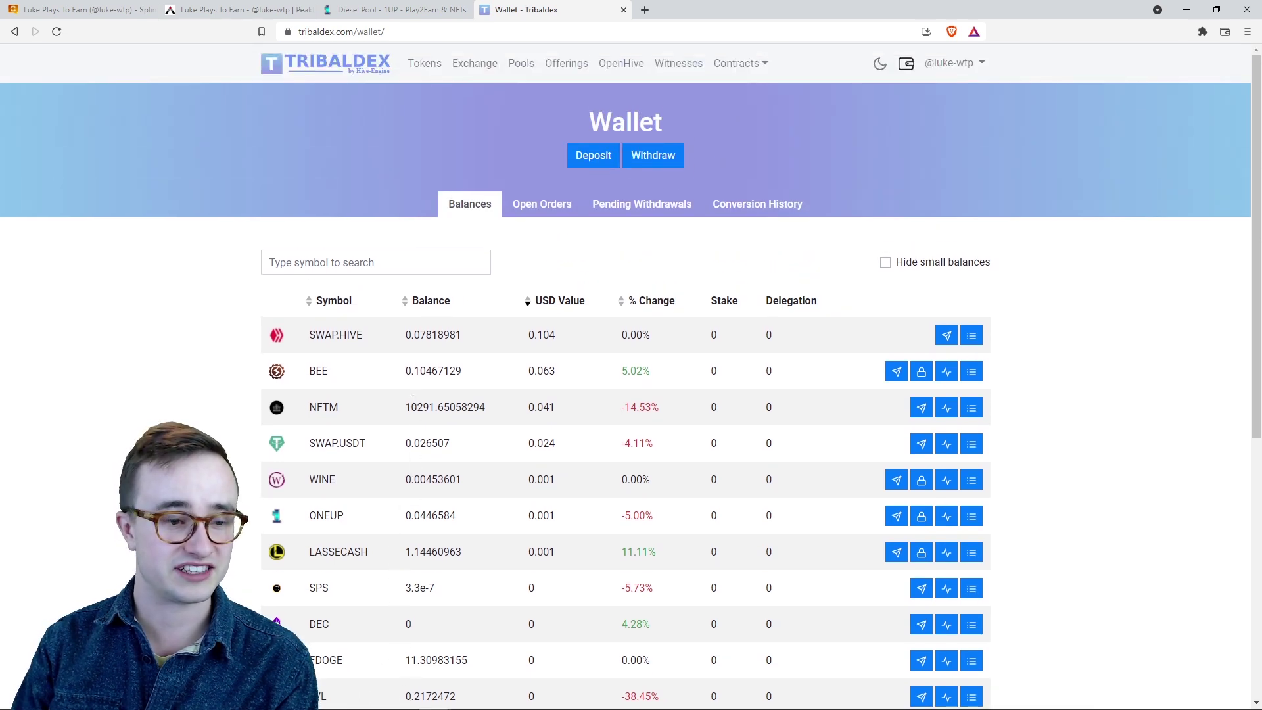
pyautogui.scroll(-2, 417, 384)
pyautogui.scroll(2, 387, 379)
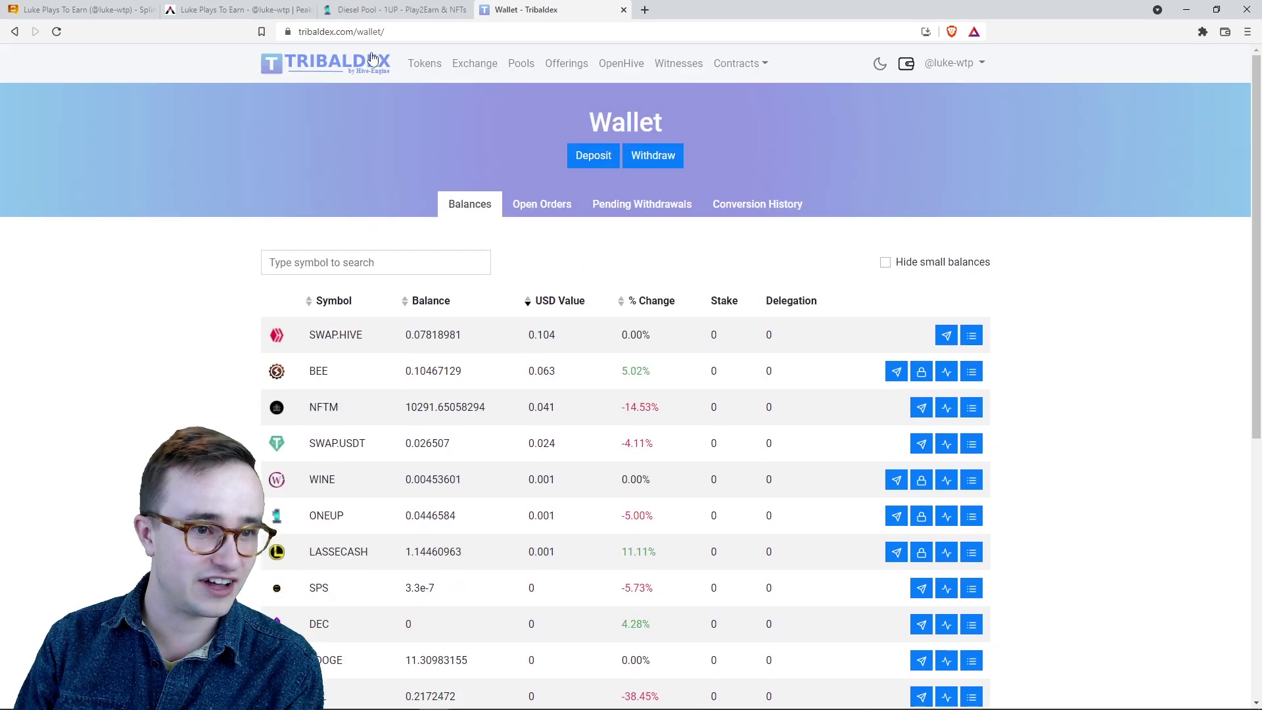
pyautogui.click(518, 66)
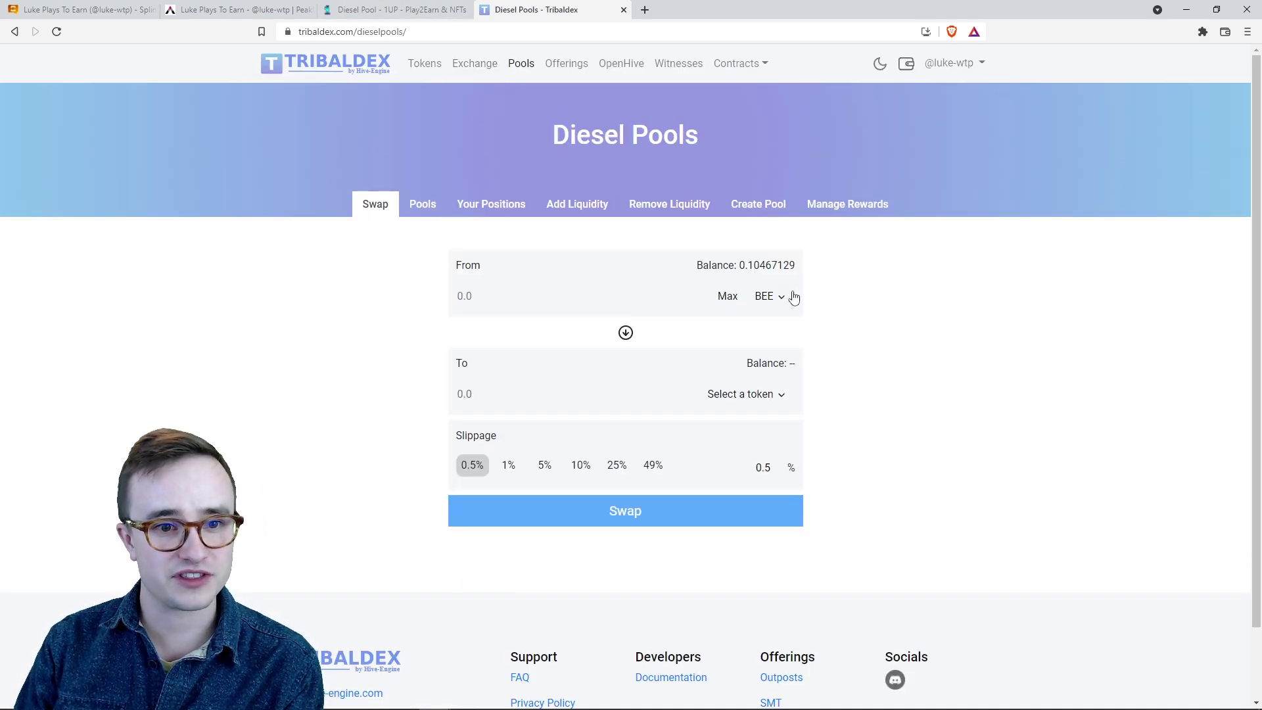
# - Choose SWAP.HIVE as the Diesel Pools swap-from token
pyautogui.click(791, 293)
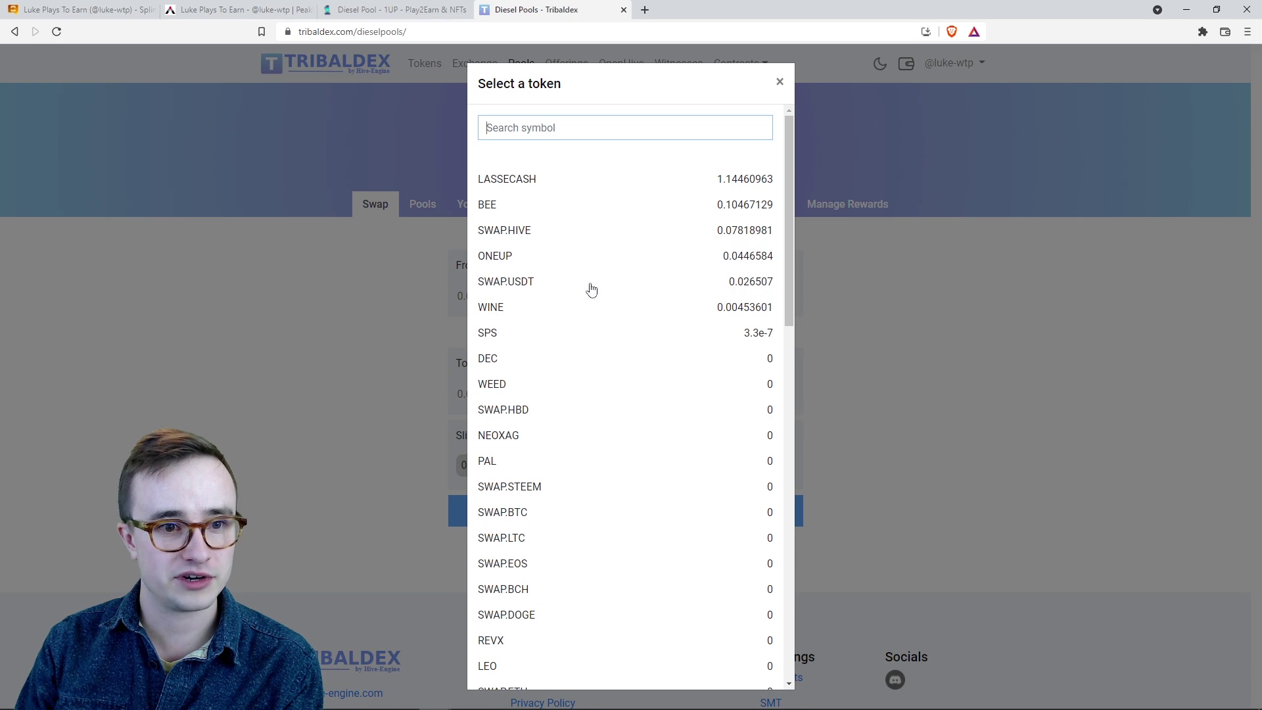
pyautogui.click(563, 236)
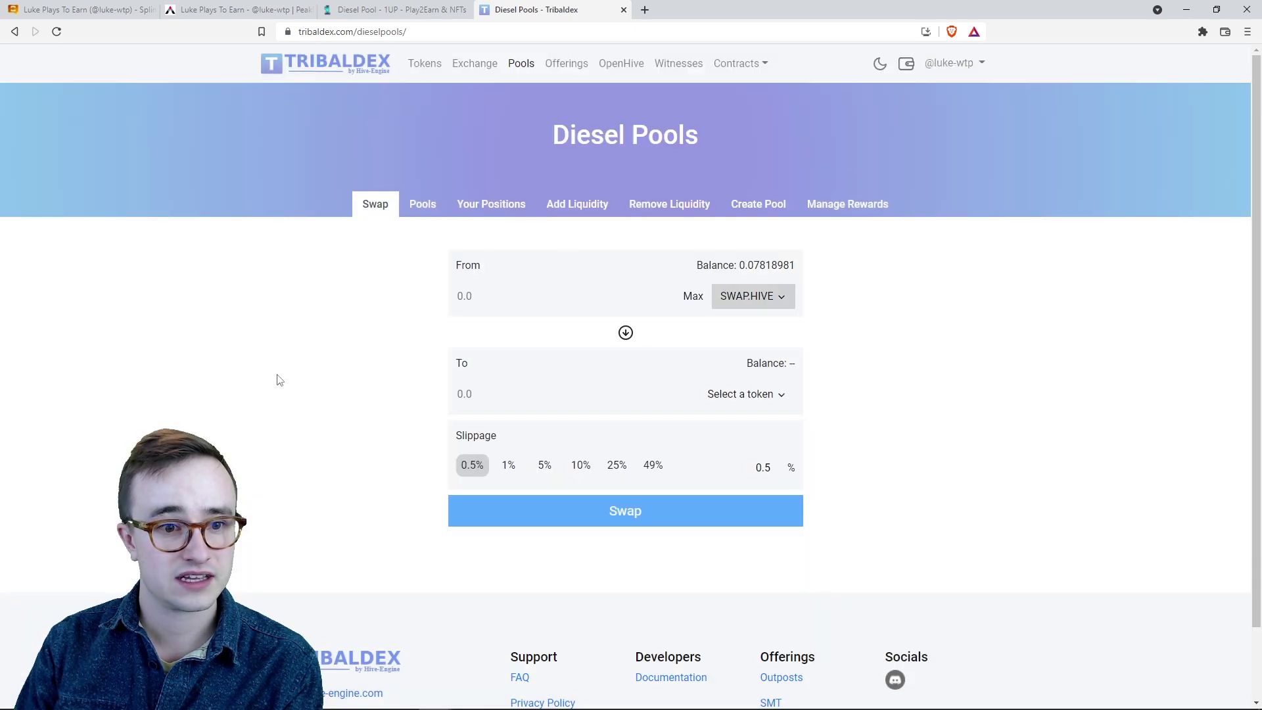
pyautogui.click(754, 394)
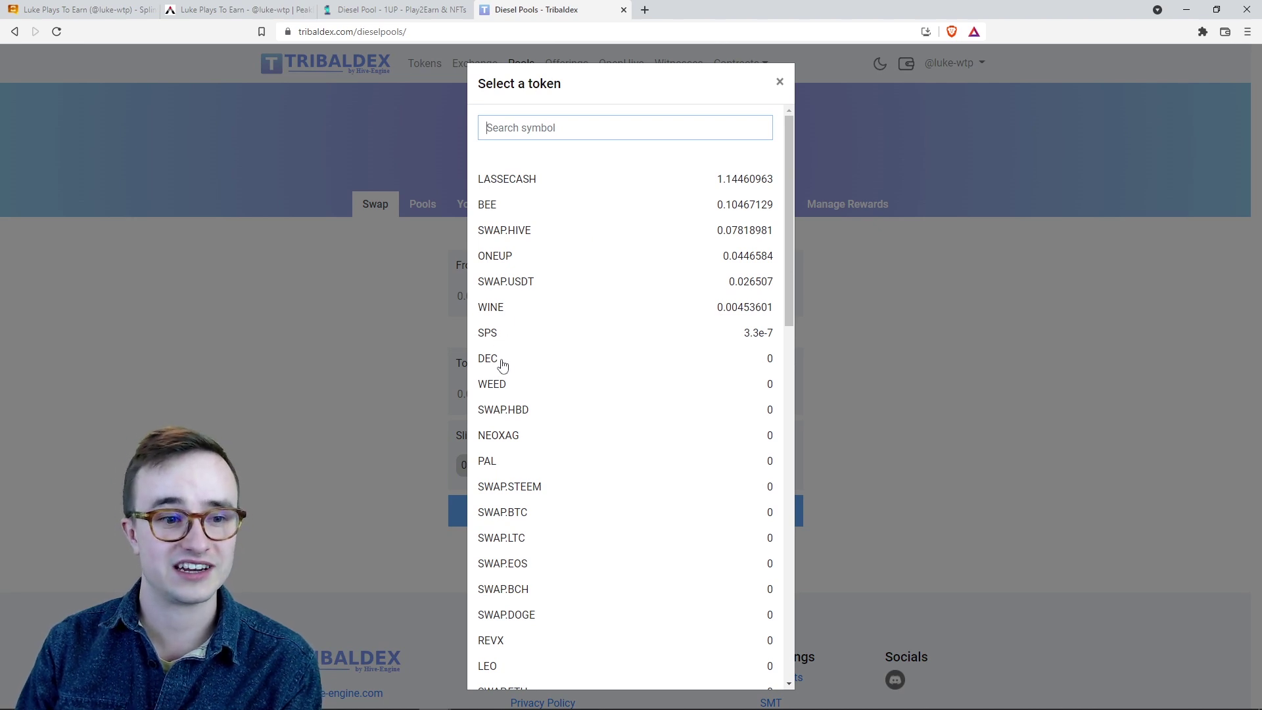
# - Glance at the PeakD wallet, then open Hive Keychain beside the Tribaldex swap form
pyautogui.hotkey('ctrl', '2')
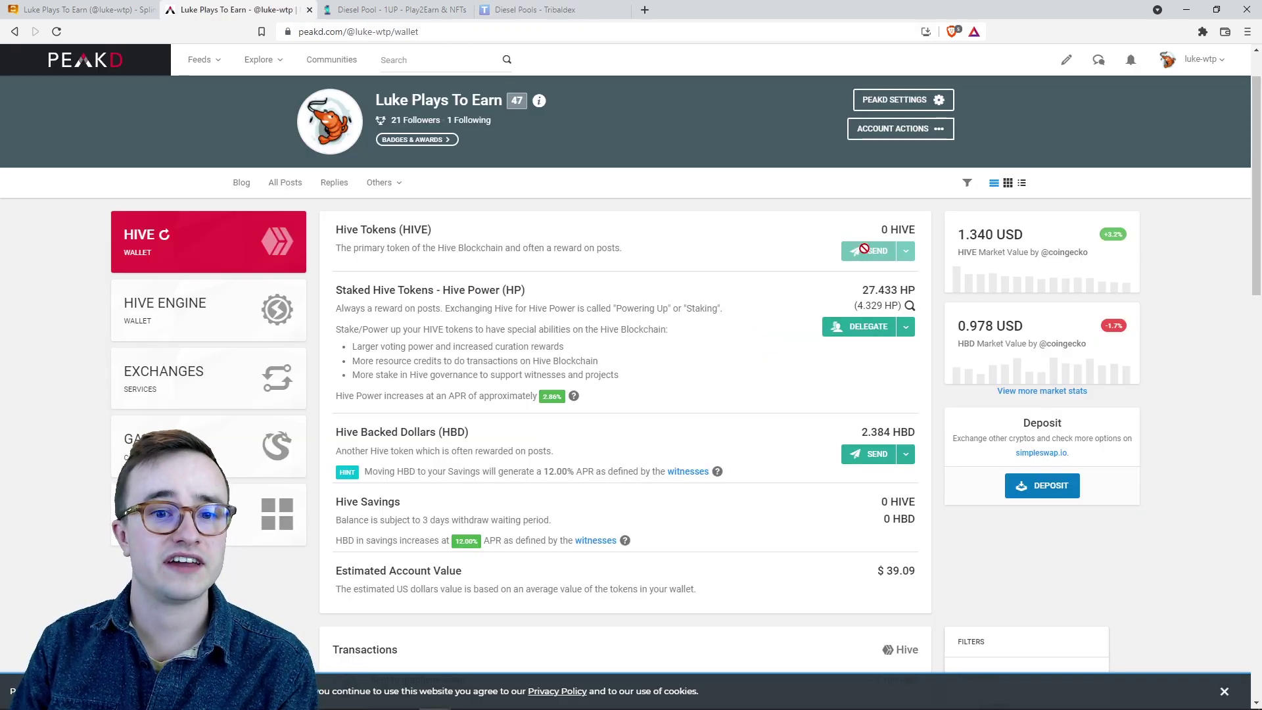
pyautogui.click(533, 9)
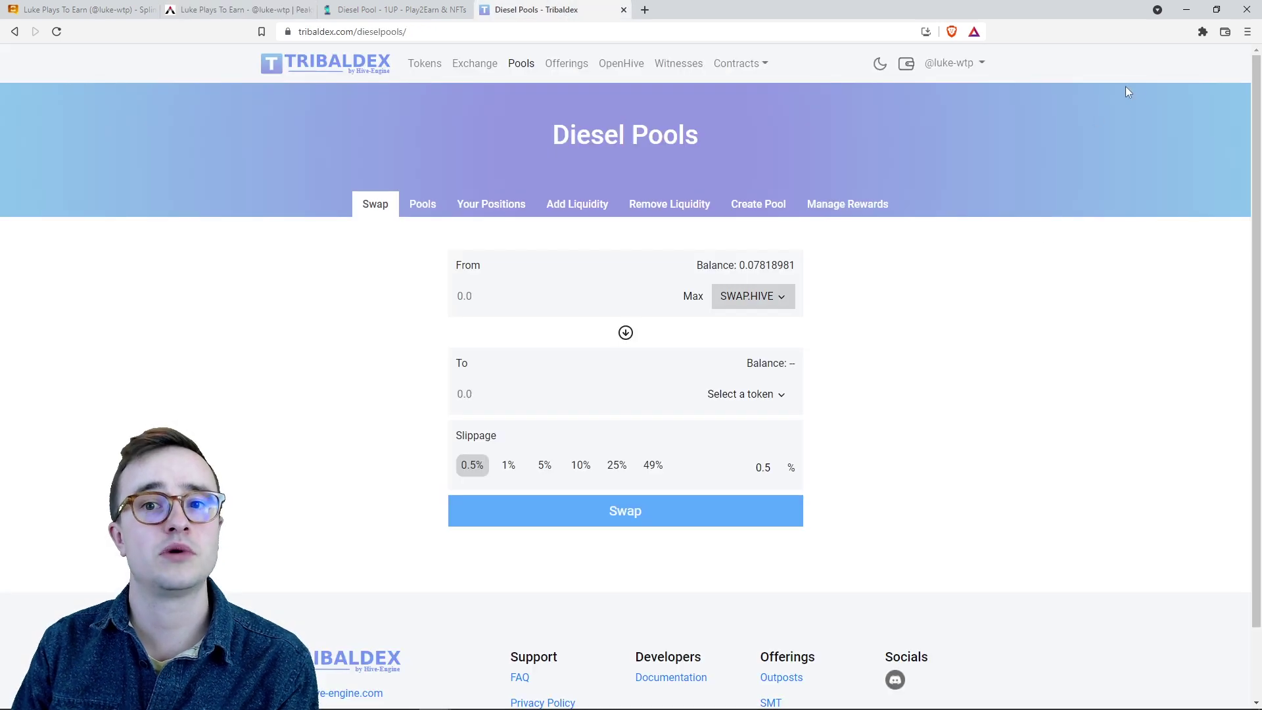
pyautogui.click(1203, 31)
pyautogui.click(1110, 149)
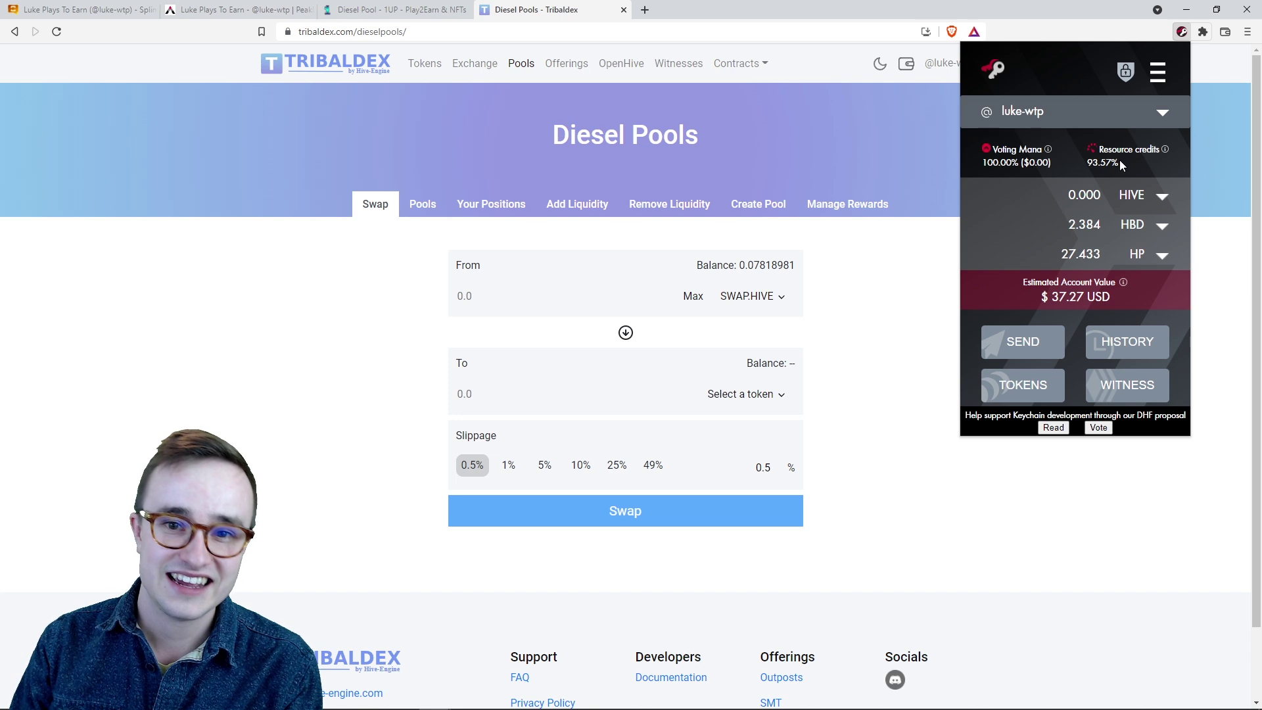
pyautogui.click(1162, 227)
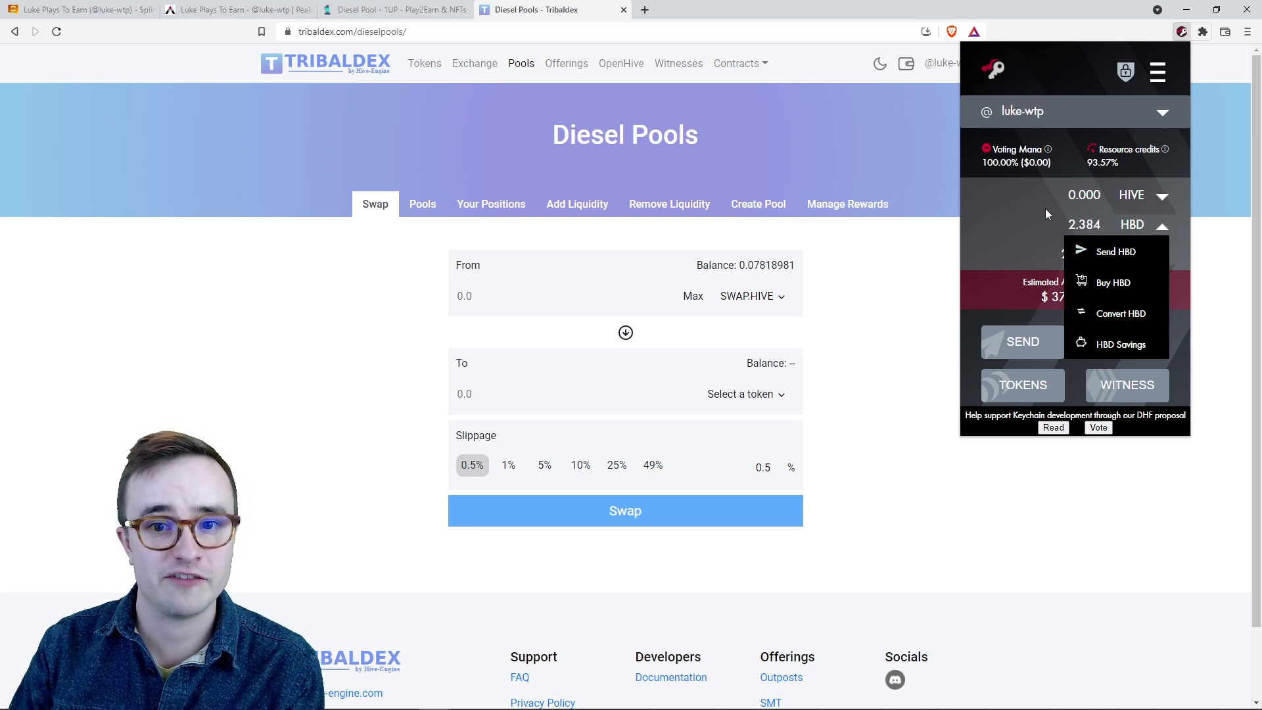
pyautogui.click(1163, 230)
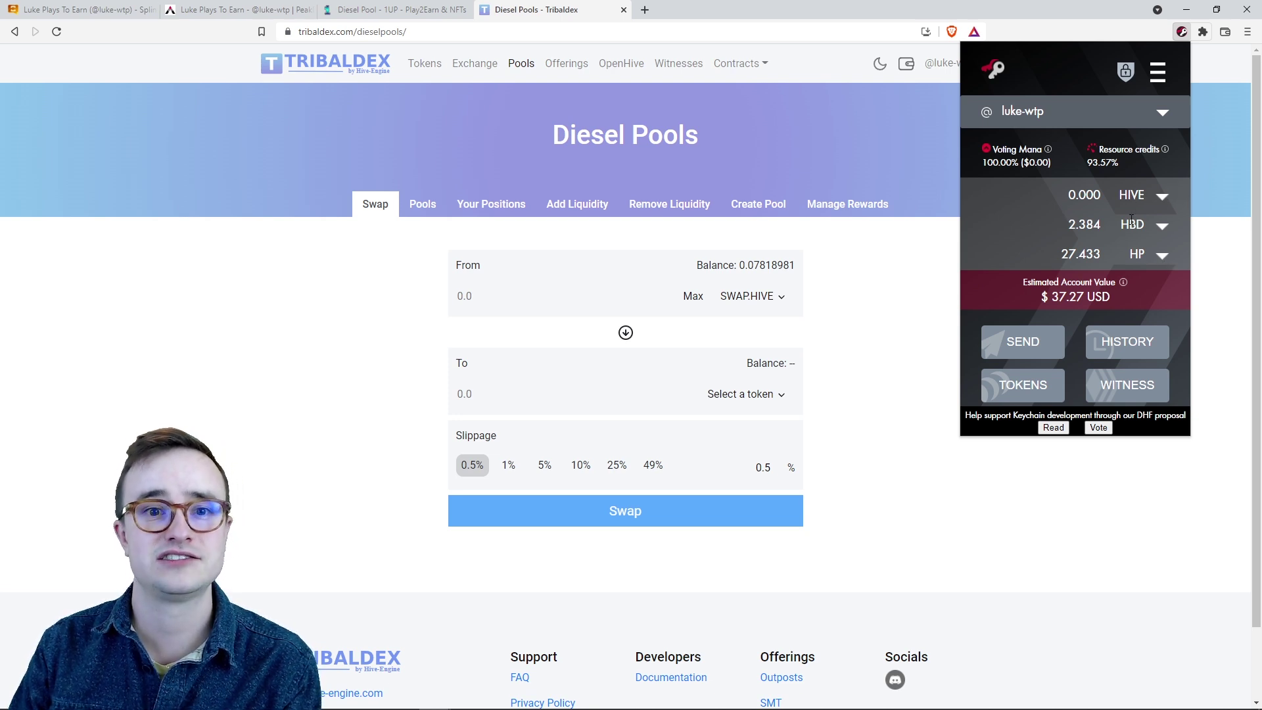
# - Start a deposit from the Tribaldex wallet and check balances in Hive Keychain
pyautogui.click(906, 64)
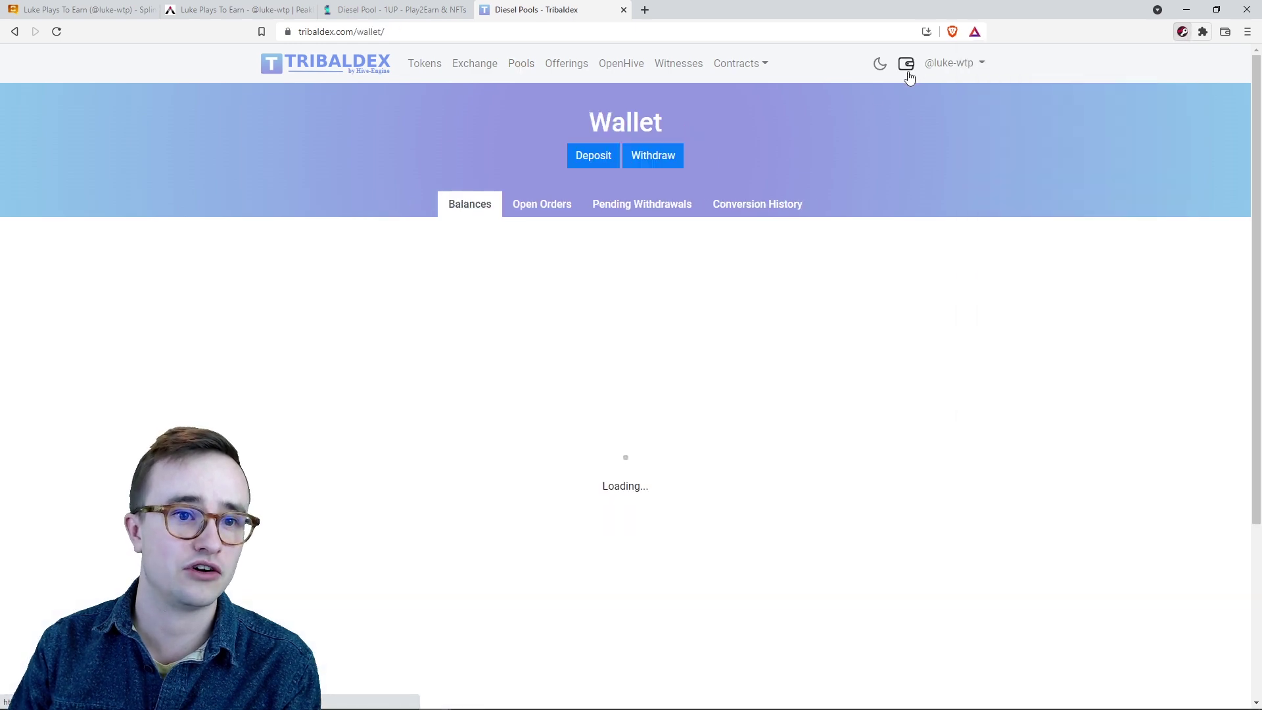
pyautogui.click(593, 157)
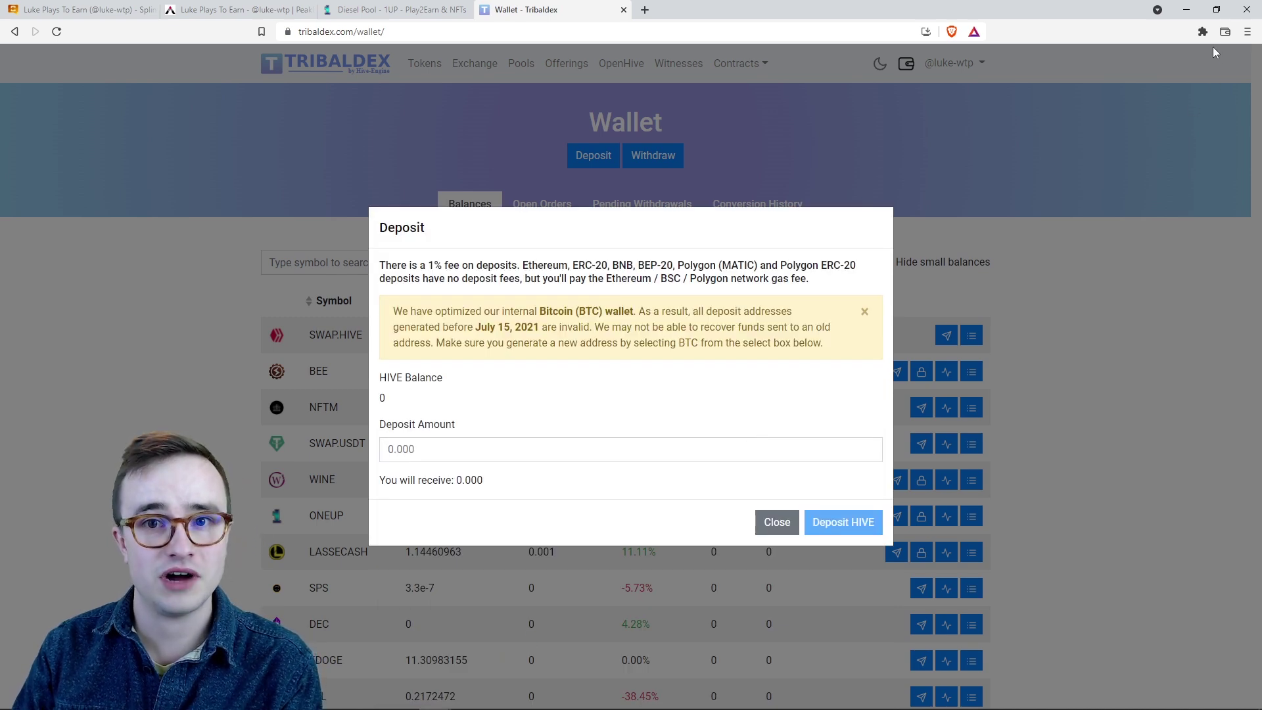
pyautogui.click(1203, 33)
pyautogui.click(1104, 154)
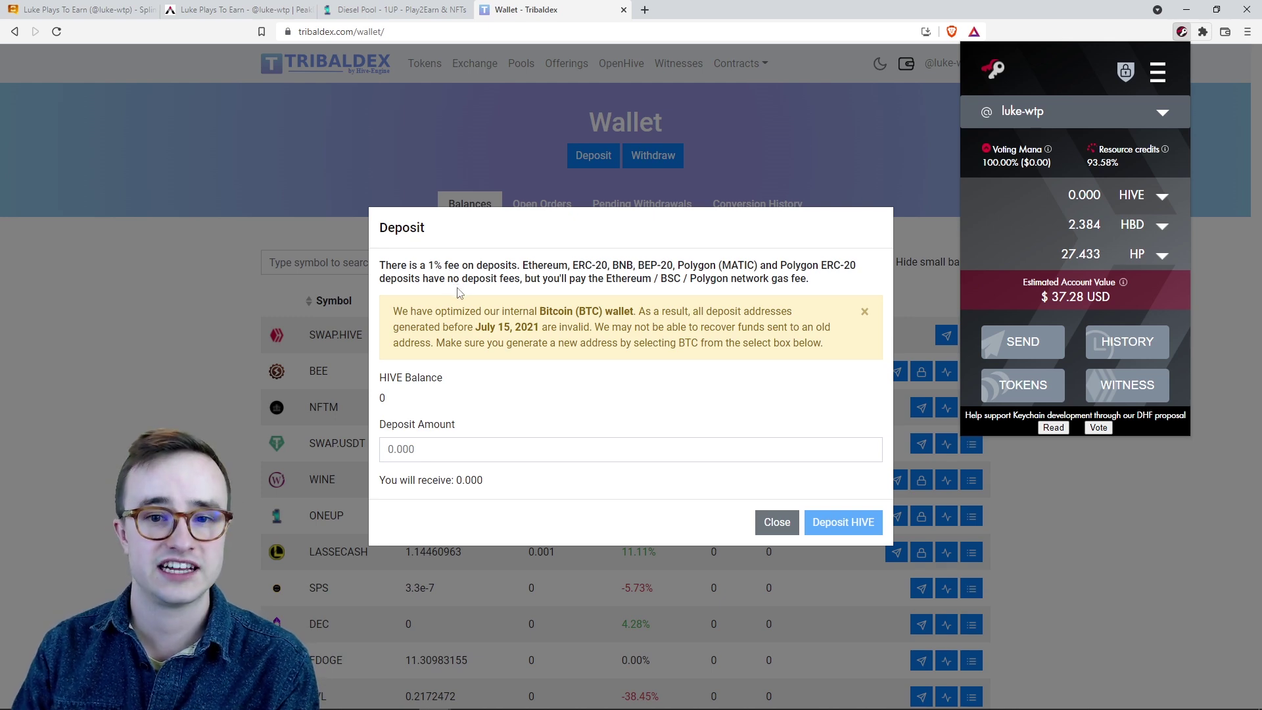
# - Select HBD as the deposit token and copy the deposit account name
pyautogui.click(617, 426)
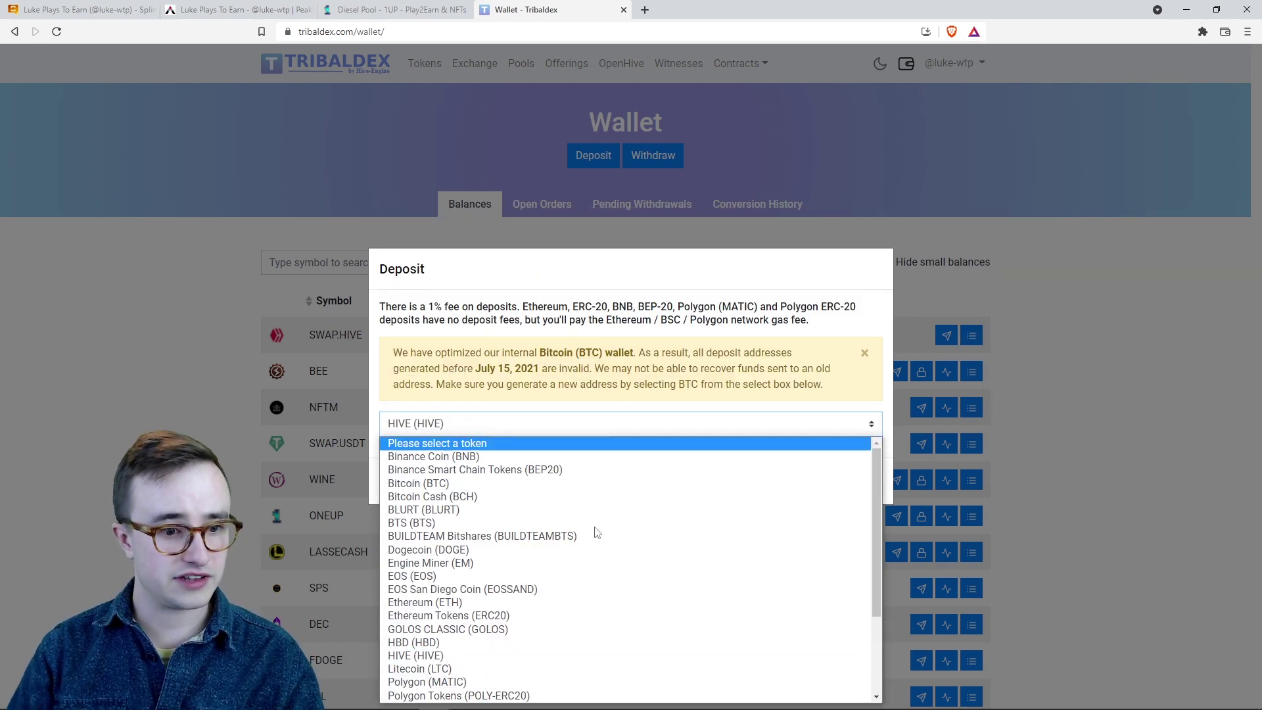
pyautogui.click(516, 629)
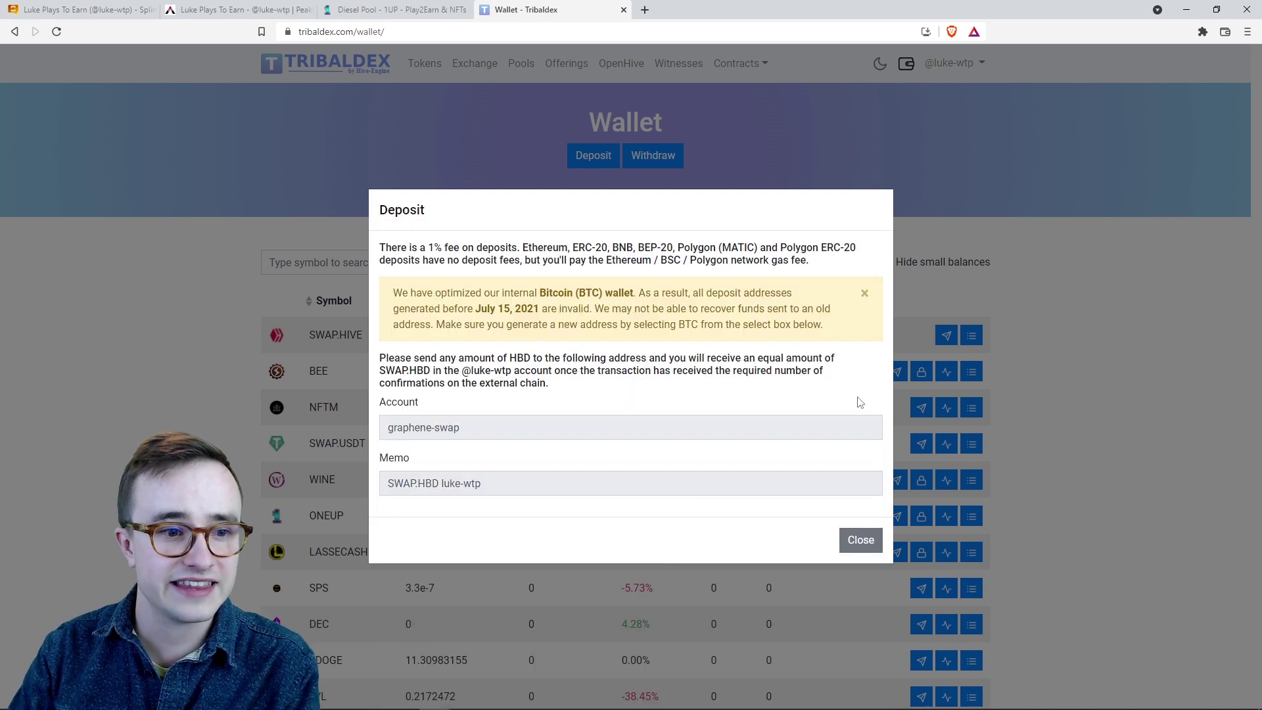
pyautogui.click(1203, 33)
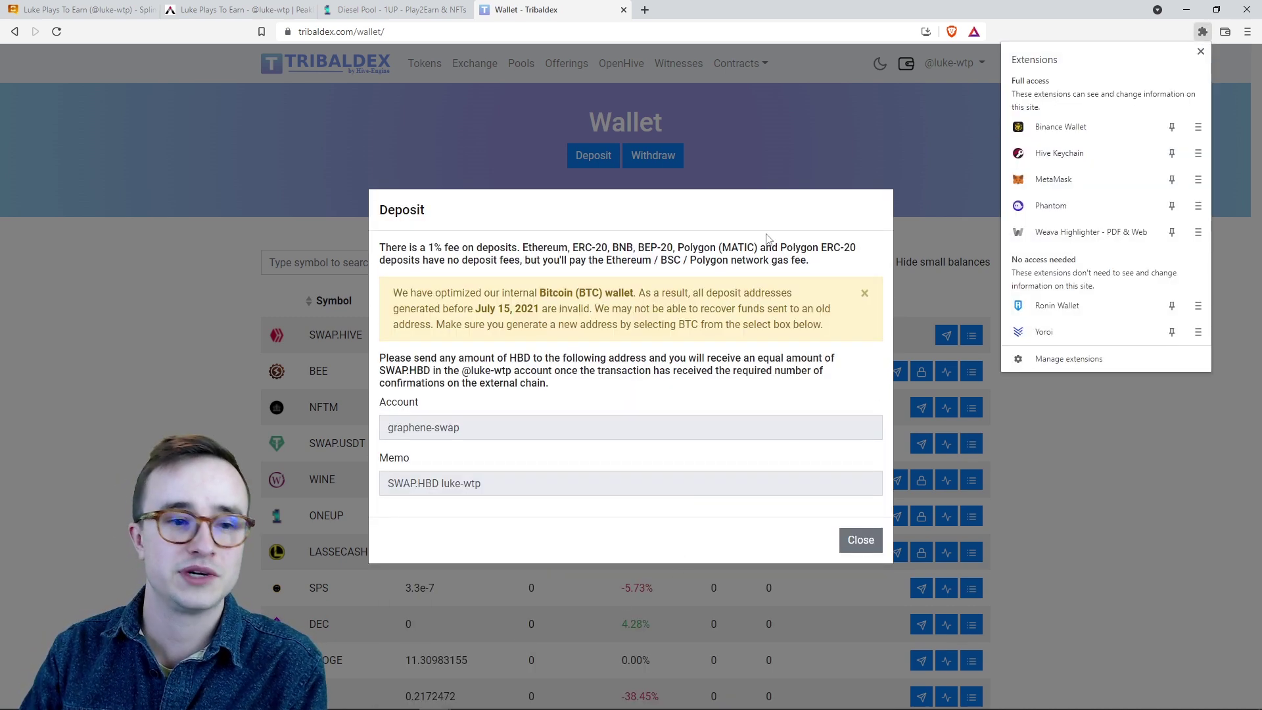
pyautogui.tripleClick(439, 426)
pyautogui.rightClick(439, 425)
pyautogui.click(462, 432)
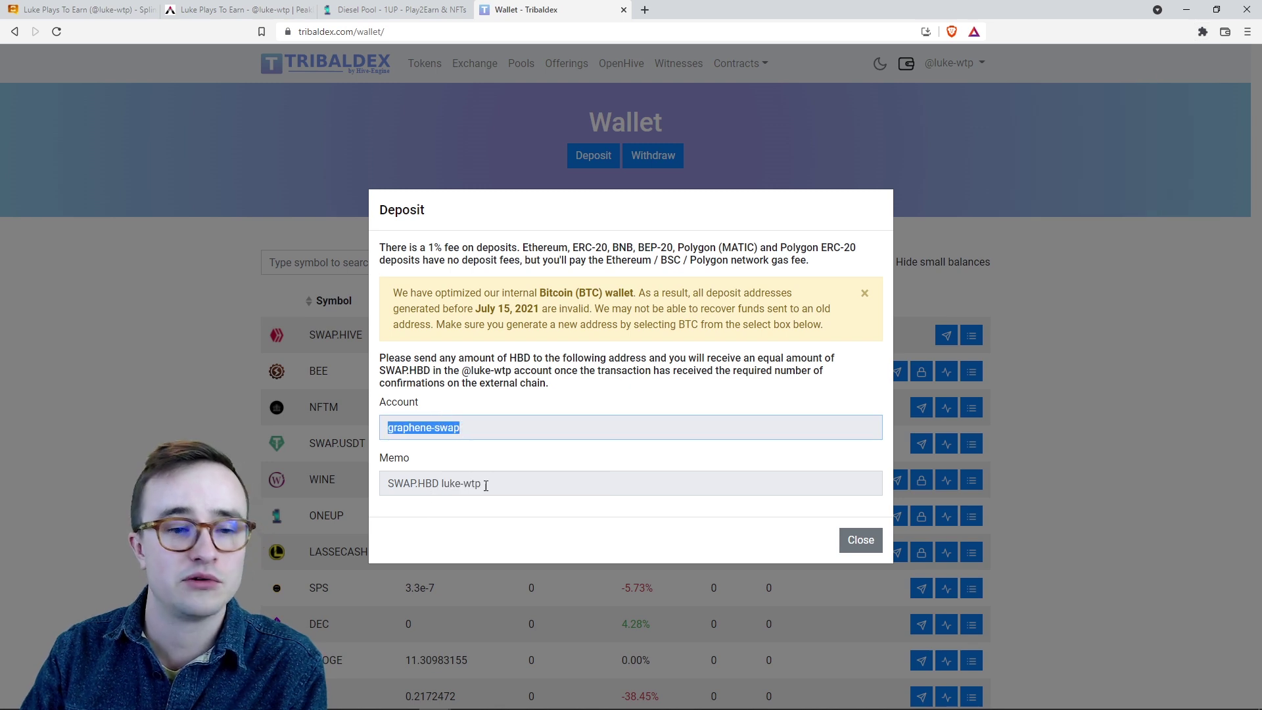
# - Start a Send HBD transfer in Hive Keychain
pyautogui.click(1203, 31)
pyautogui.click(1067, 156)
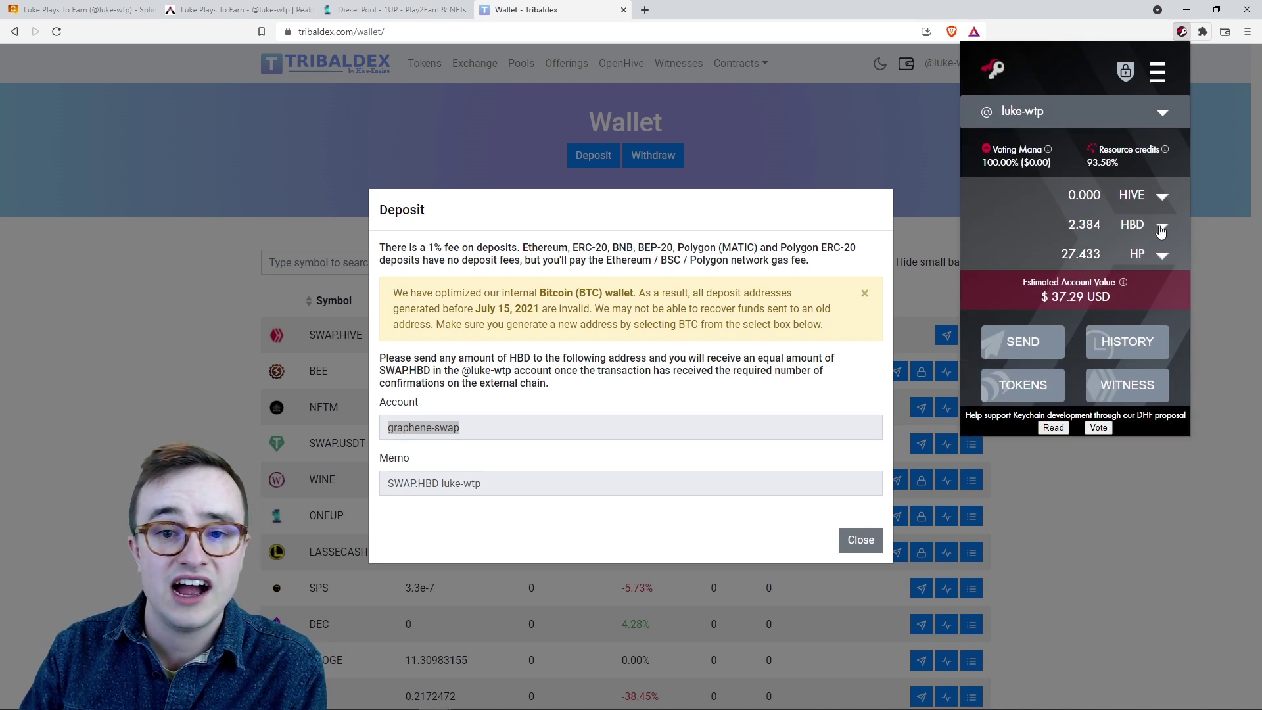
pyautogui.click(1158, 230)
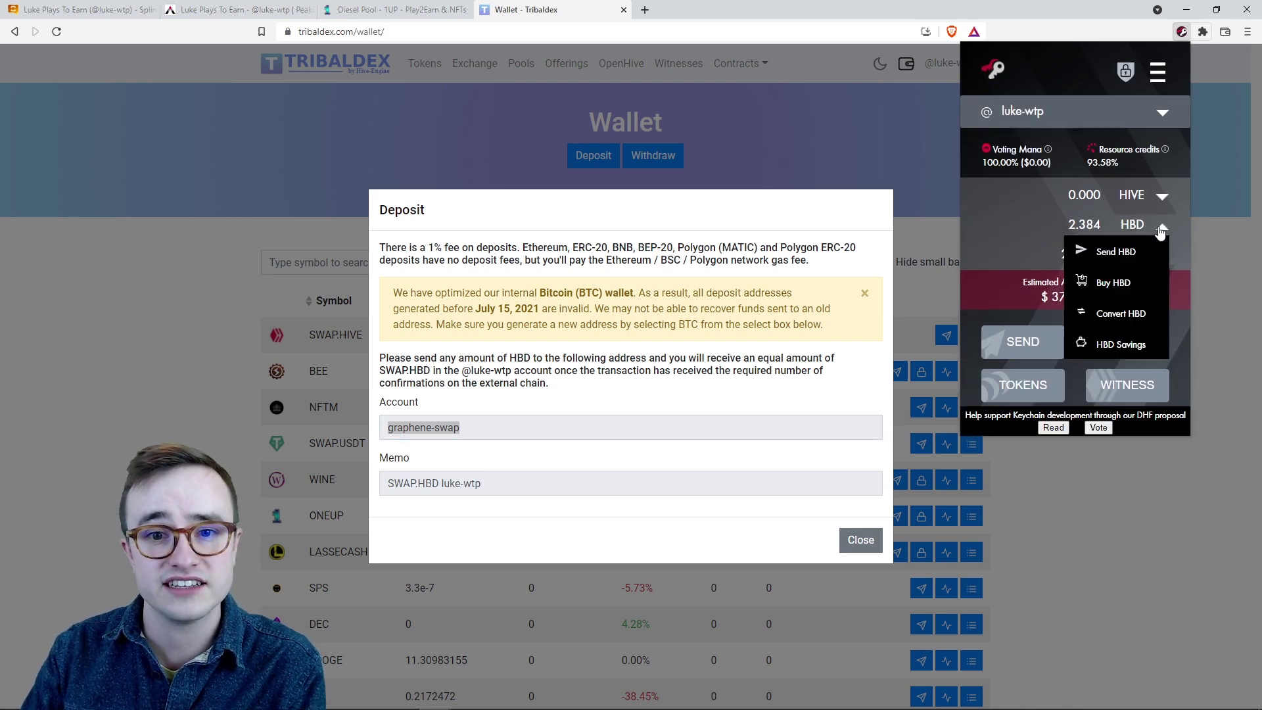
pyautogui.click(1110, 251)
# - Fill the transfer with the pasted deposit account, a SWAP.HBD memo with the account name, and 2.38 HBD
pyautogui.click(1103, 203)
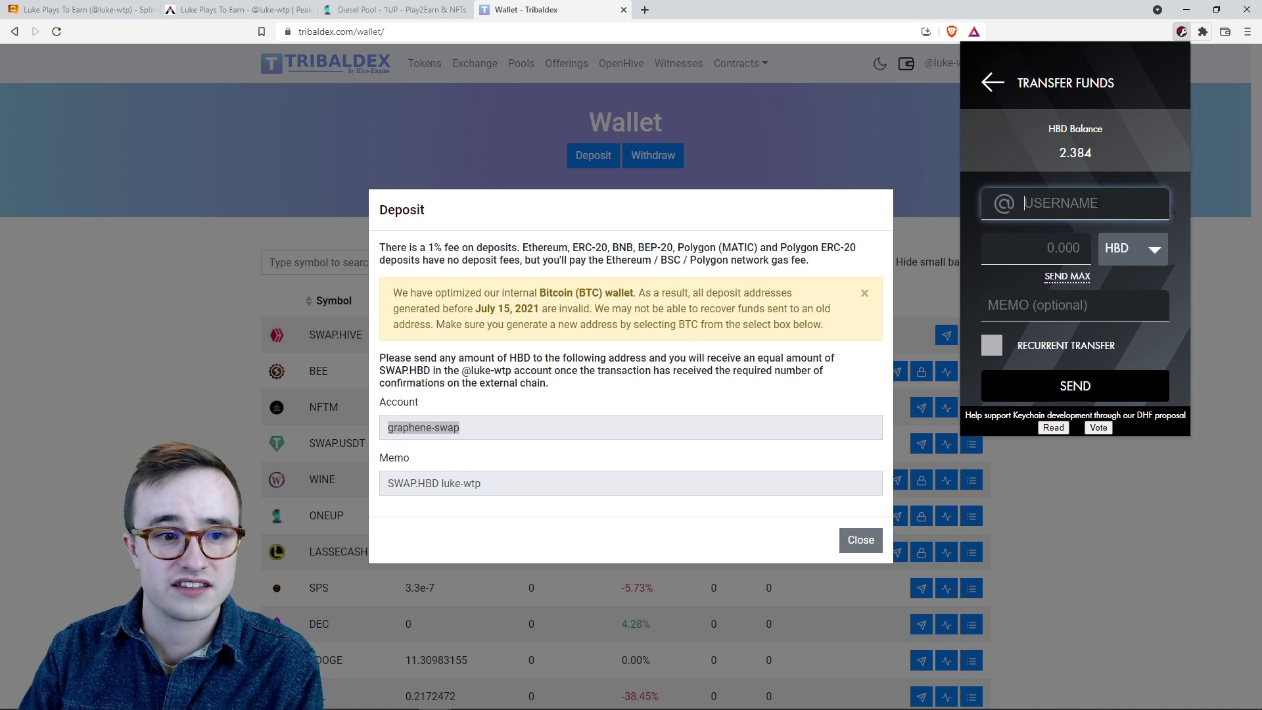
pyautogui.hotkey('ctrl', 'v')
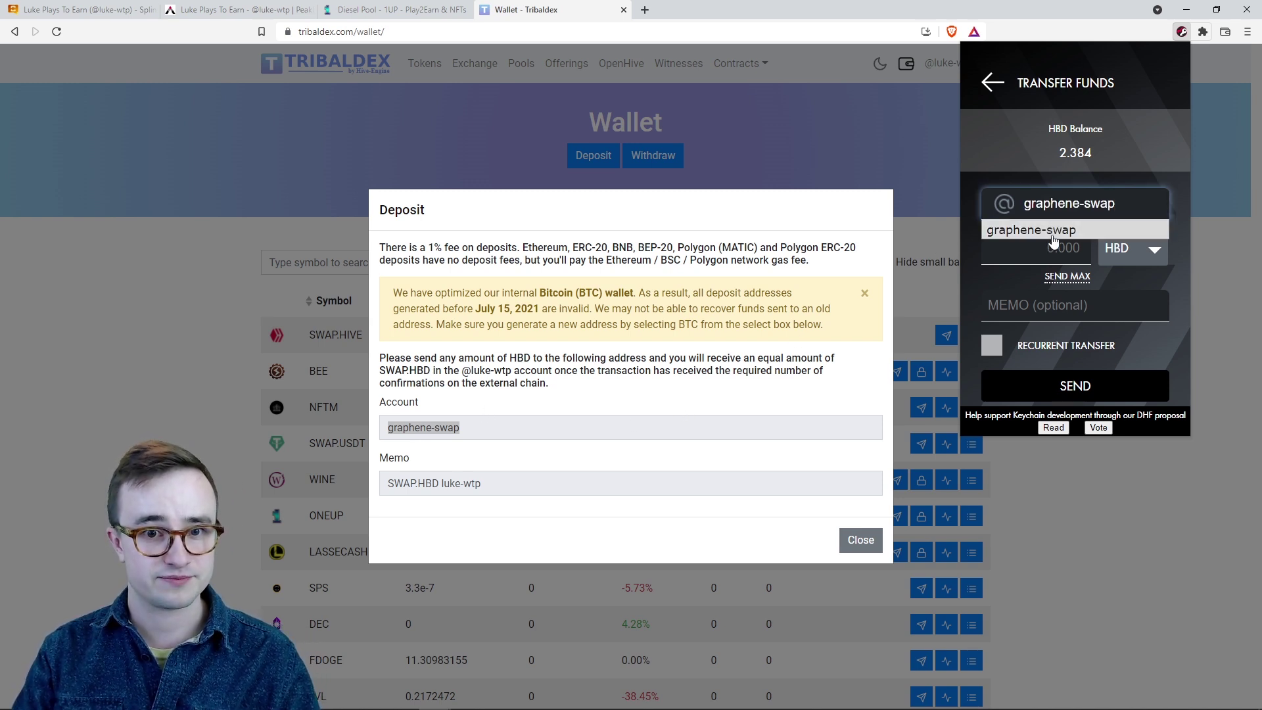
pyautogui.click(1049, 293)
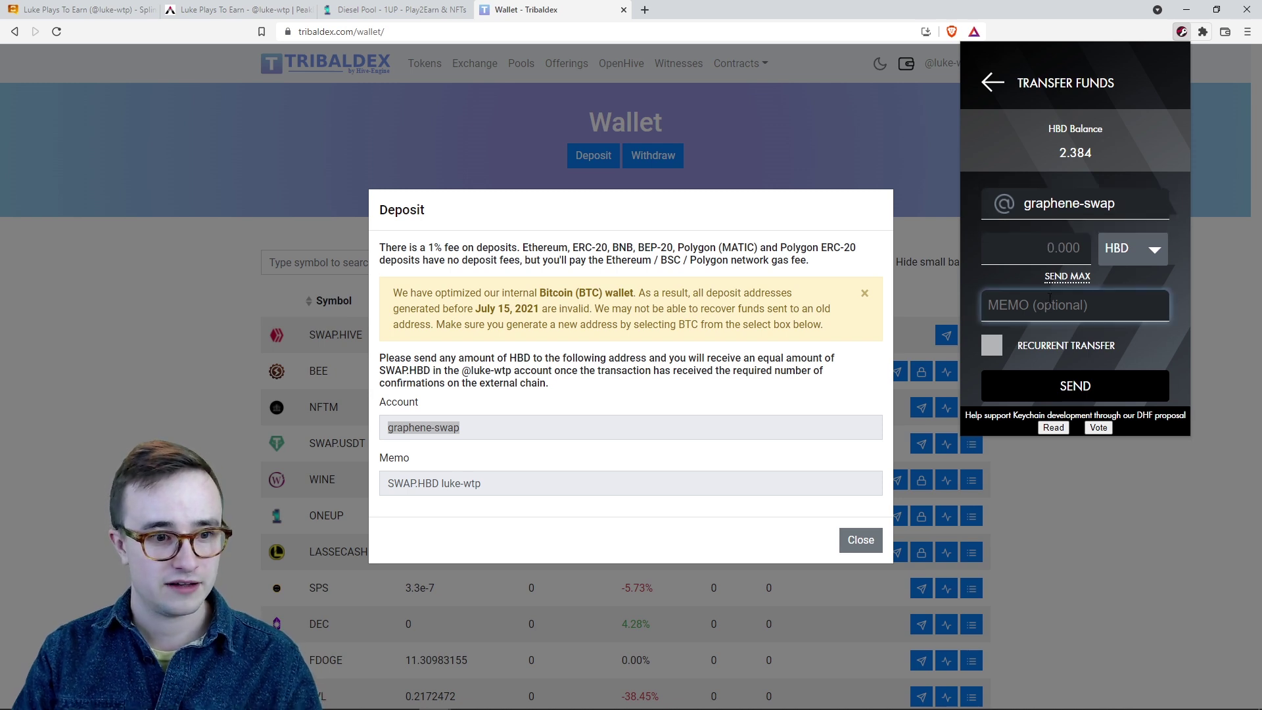
pyautogui.write('SWAP.HBG luke-wtp')
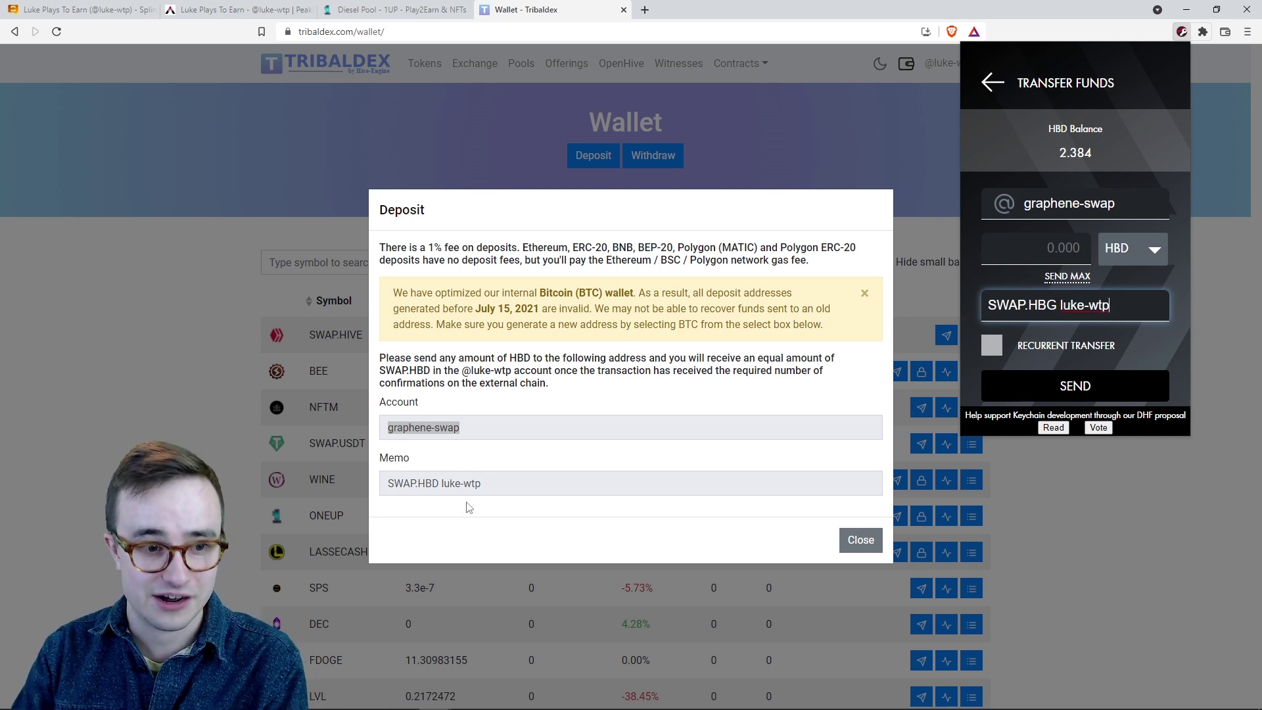
pyautogui.click(1056, 250)
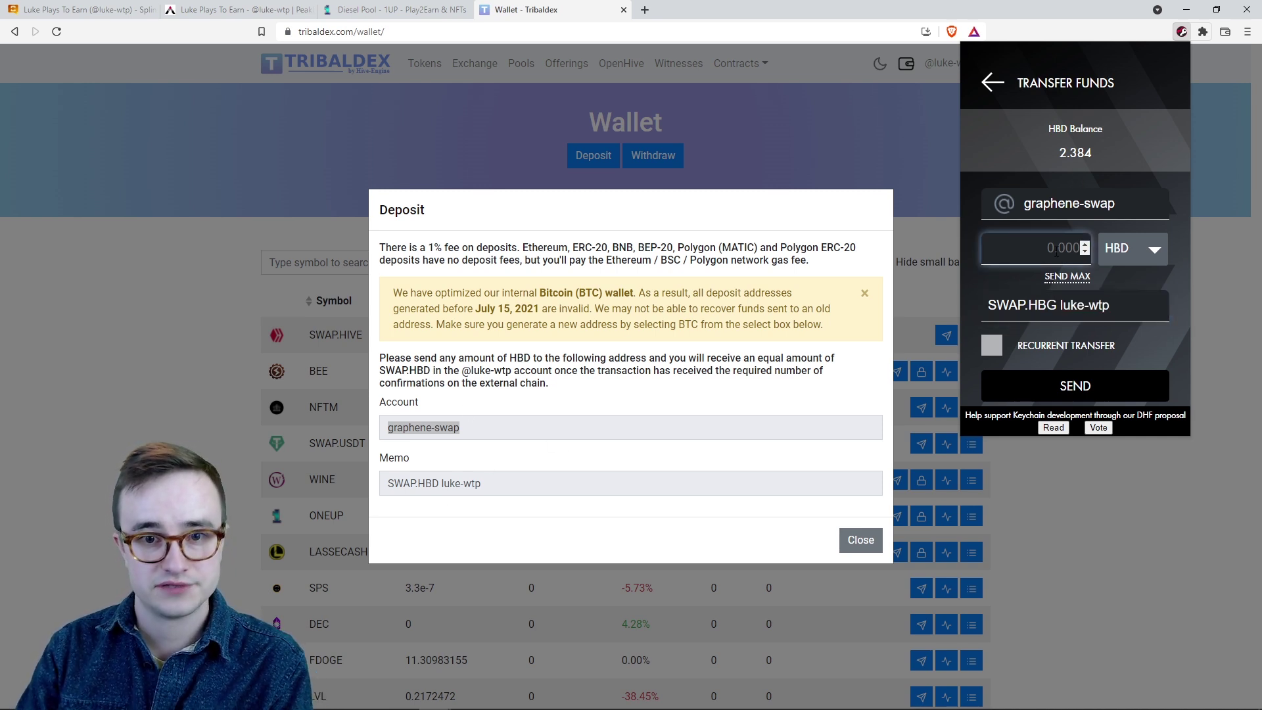
pyautogui.write('2.384')
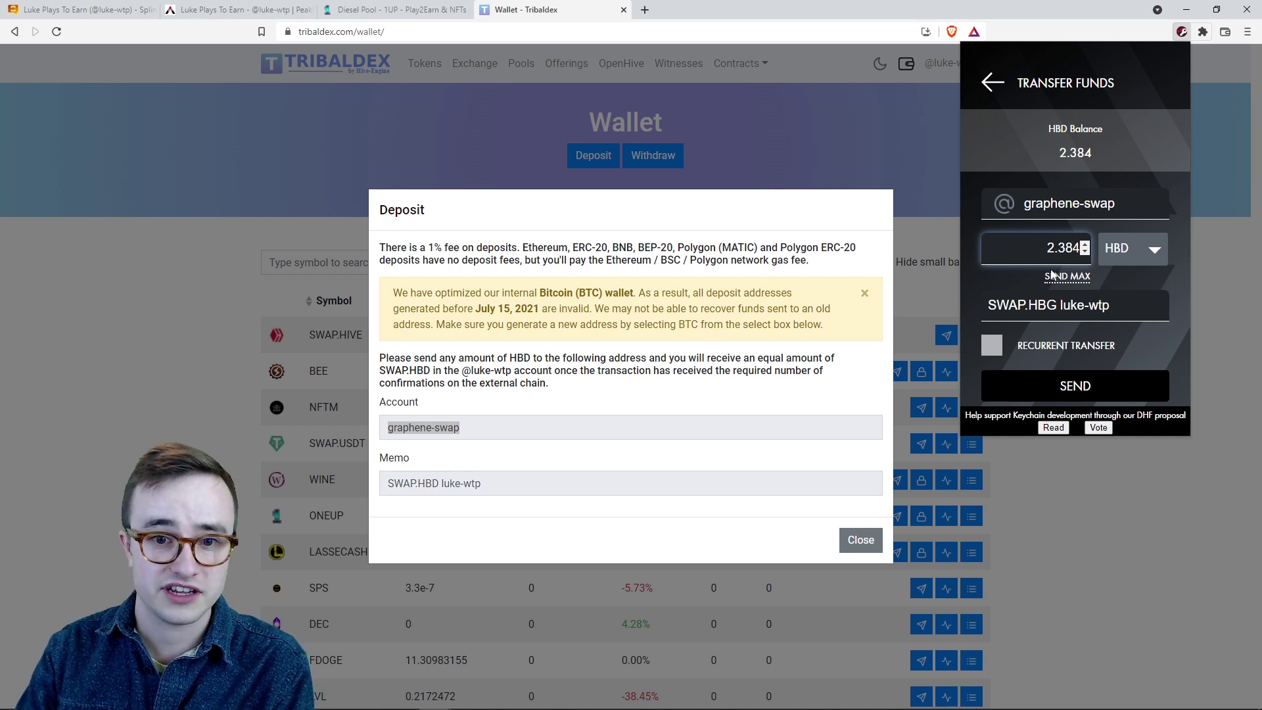
pyautogui.click(1076, 389)
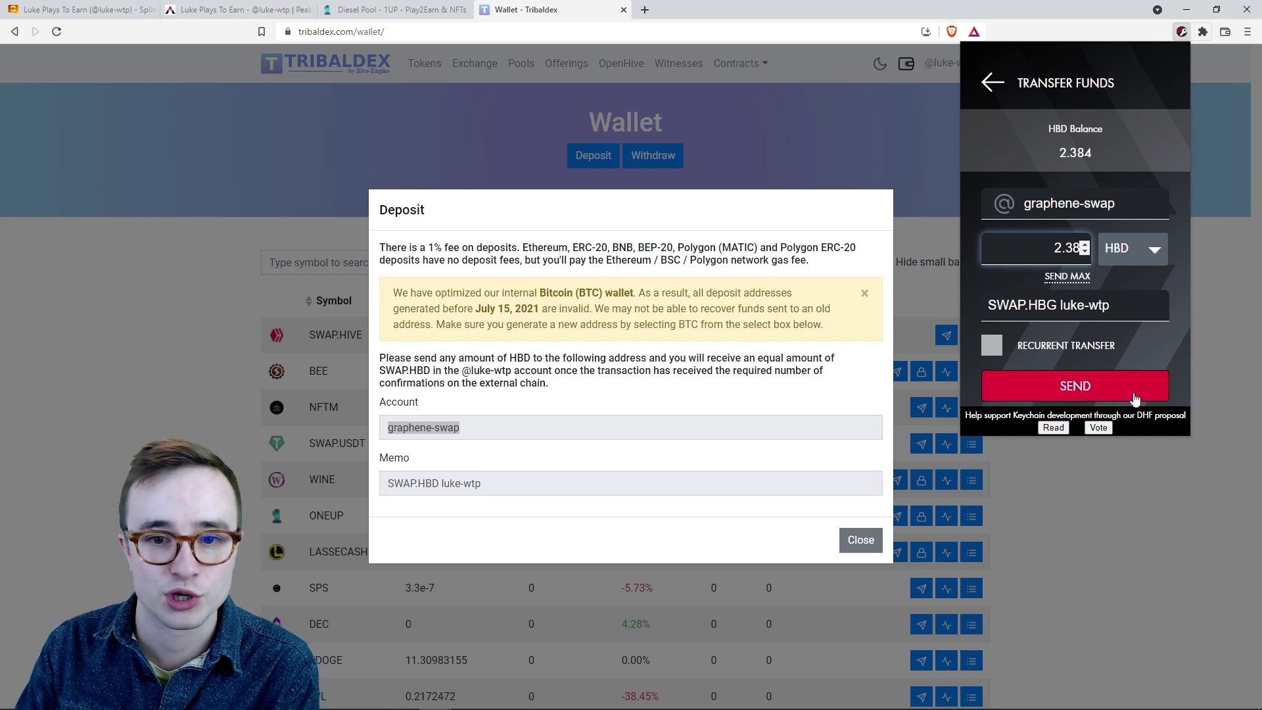
# - Correct the memo's HBG typo to HBD, then send and confirm the 2.38 HBD transfer
pyautogui.click(1057, 308)
pyautogui.press('BackSpace')
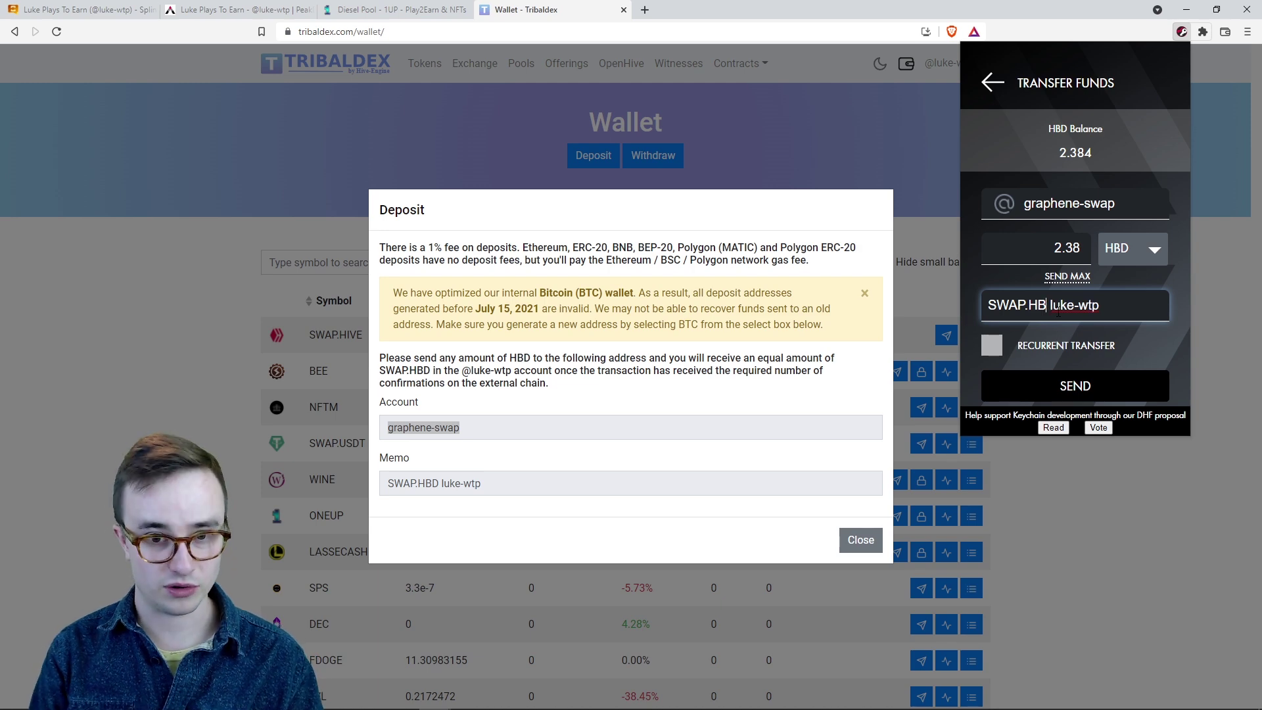
pyautogui.write('D')
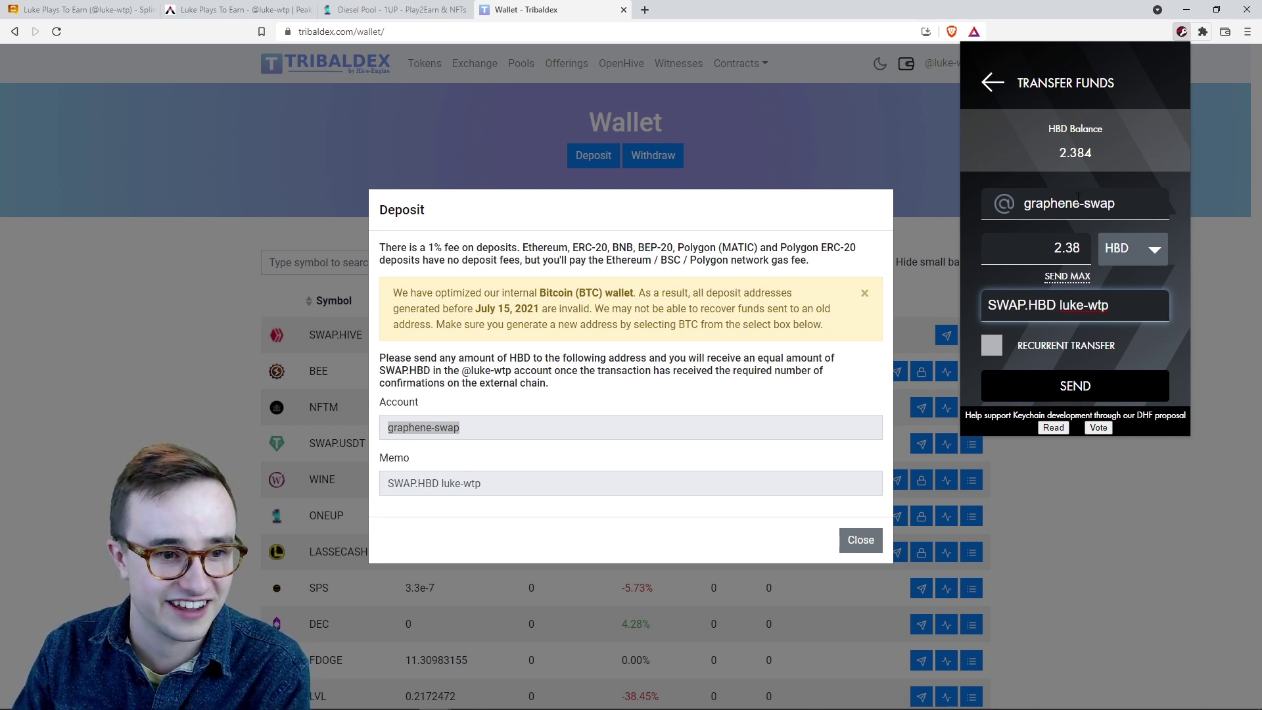
pyautogui.click(1075, 387)
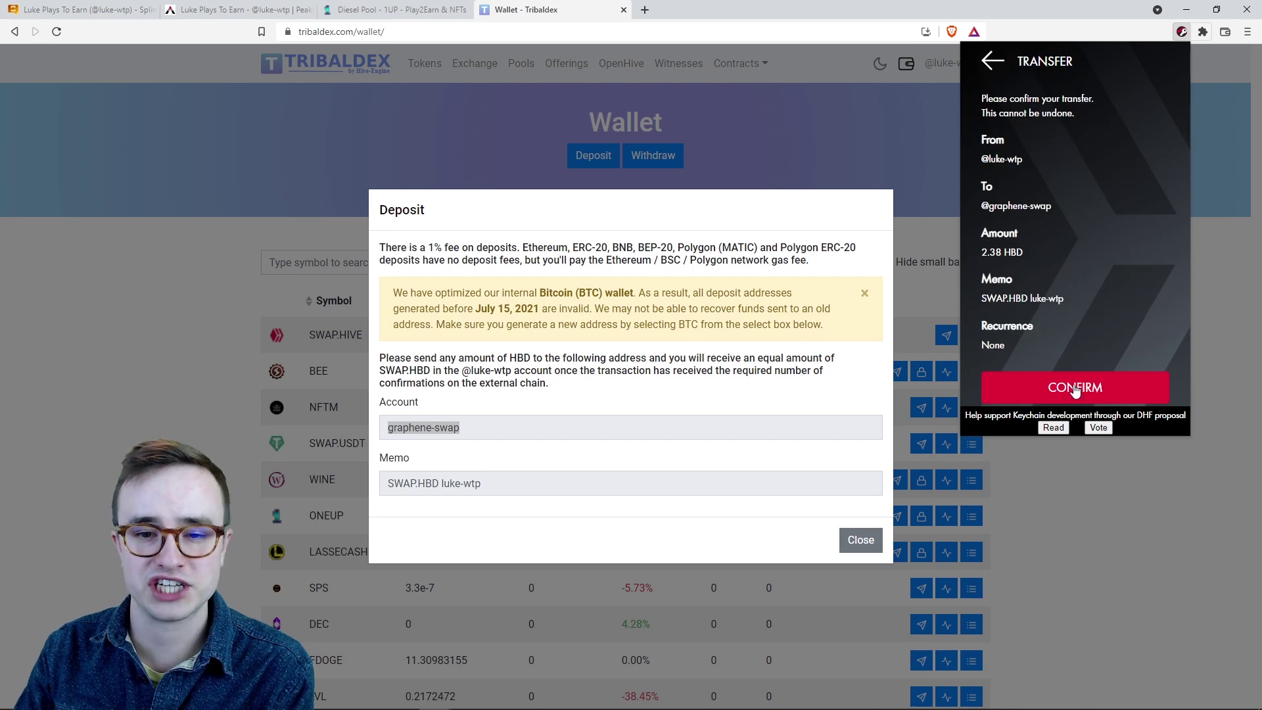
pyautogui.click(1075, 388)
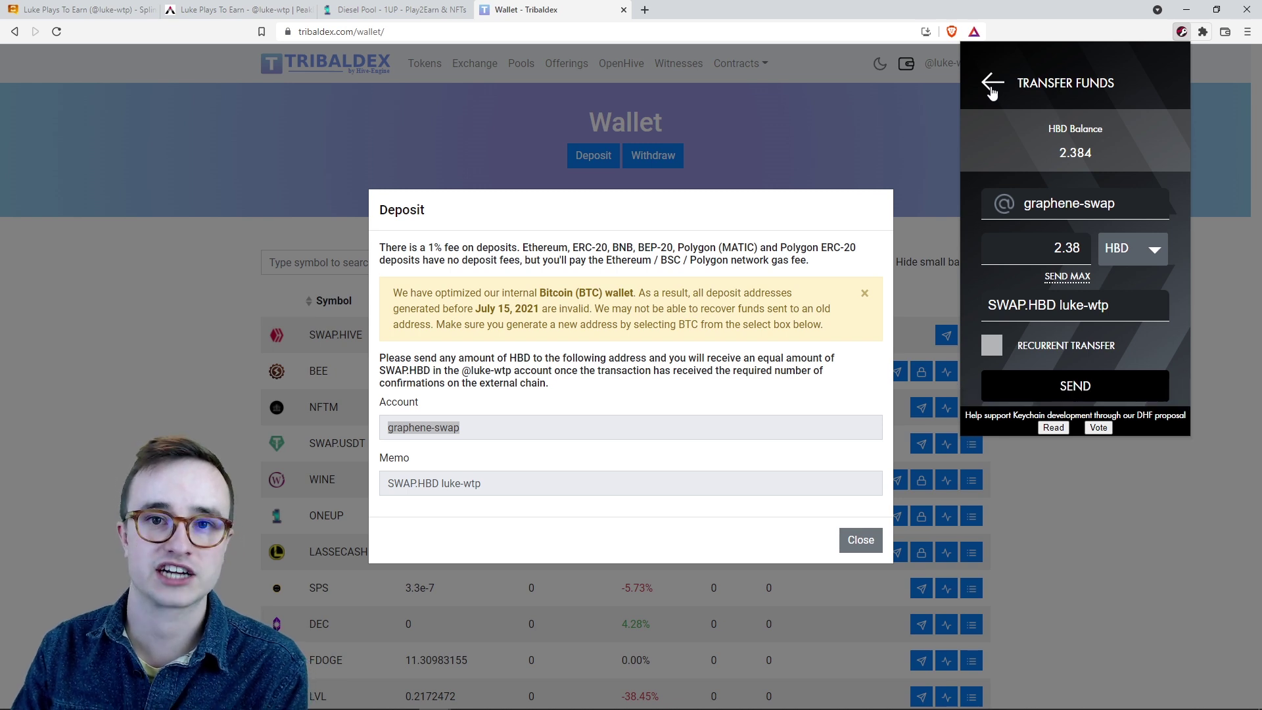
# - Close Hive Keychain and the Tribaldex deposit instructions
pyautogui.click(991, 85)
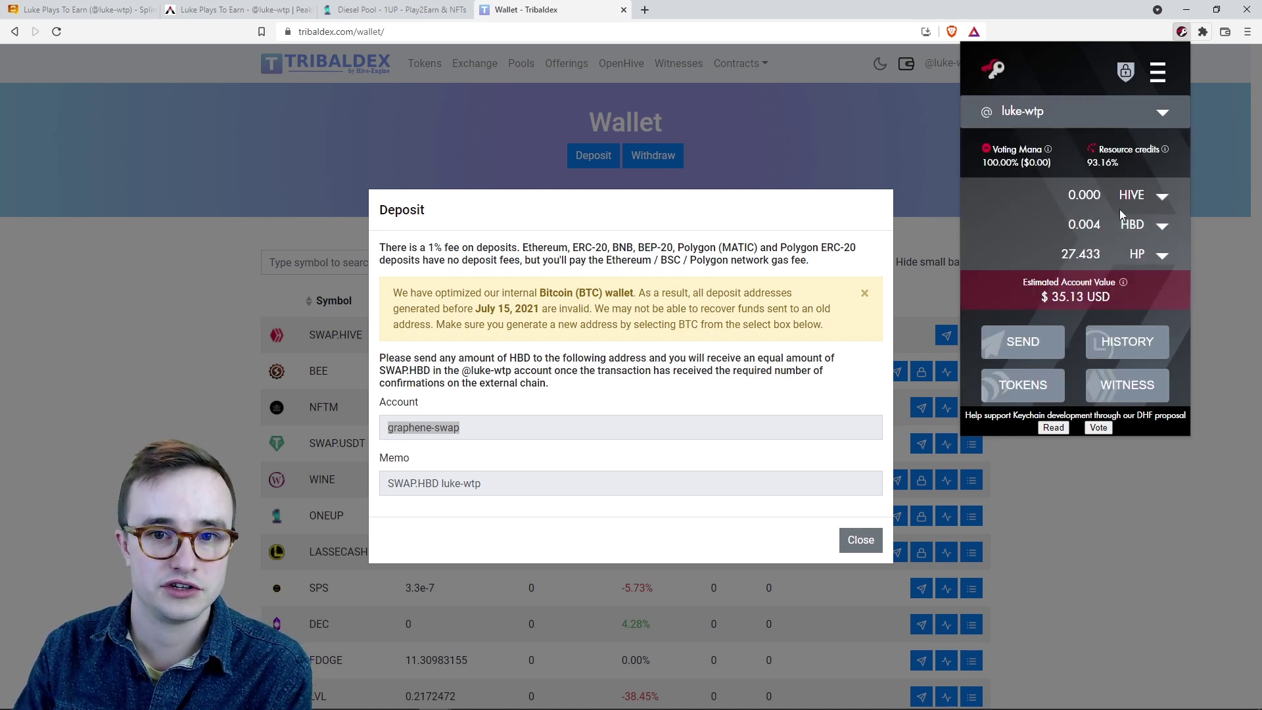
pyautogui.click(1215, 266)
pyautogui.click(851, 544)
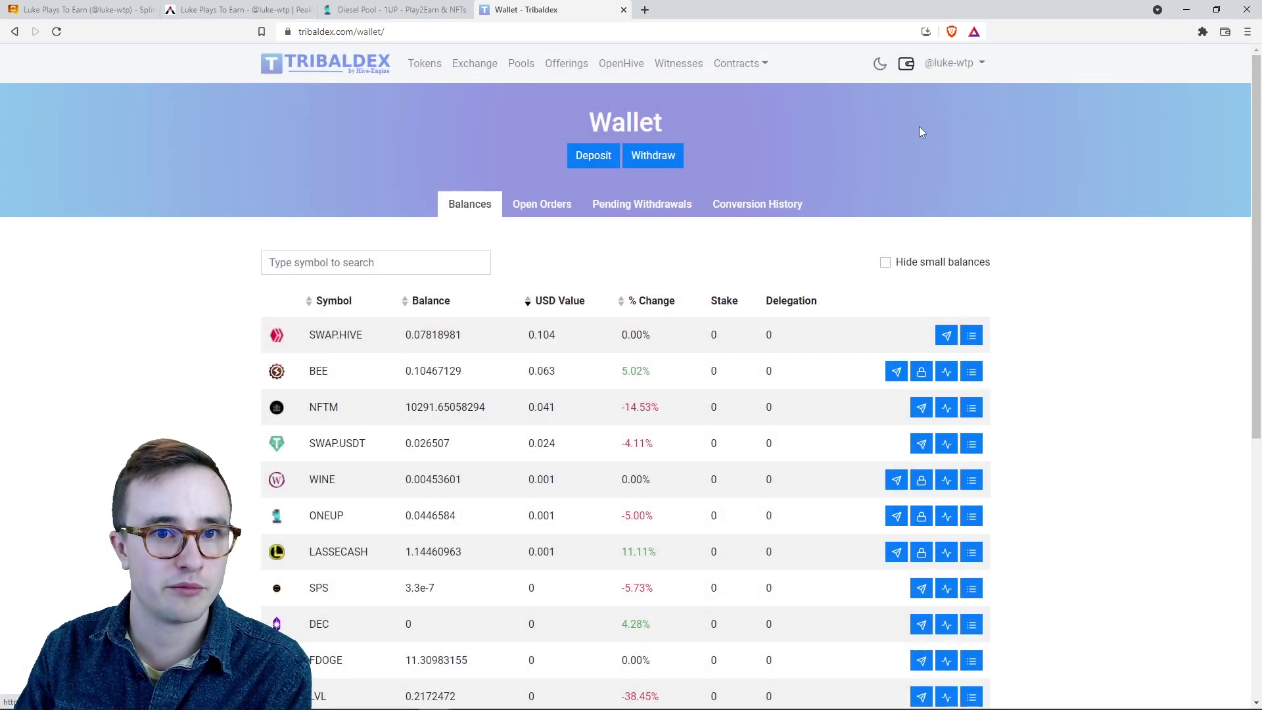
# - Reload the wallet to show the new 2.3562 SWAP.HBD balance, then go to Diesel Pools
pyautogui.click(58, 32)
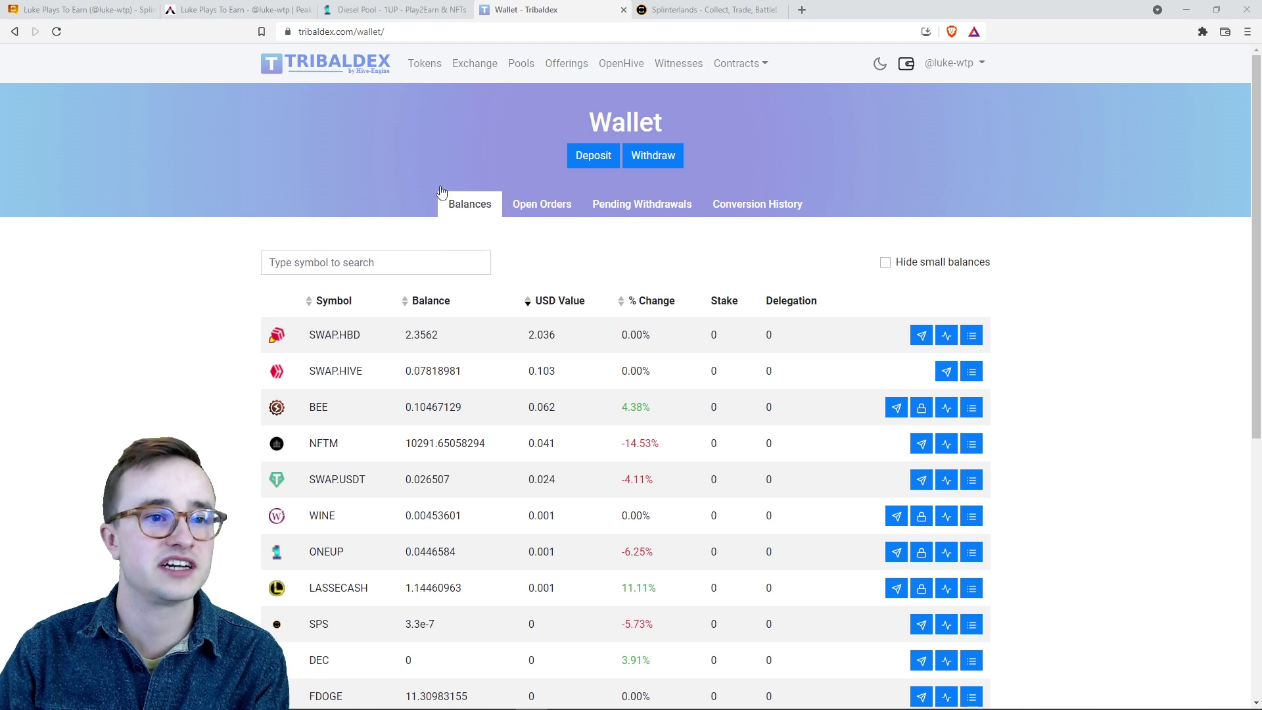
pyautogui.click(520, 63)
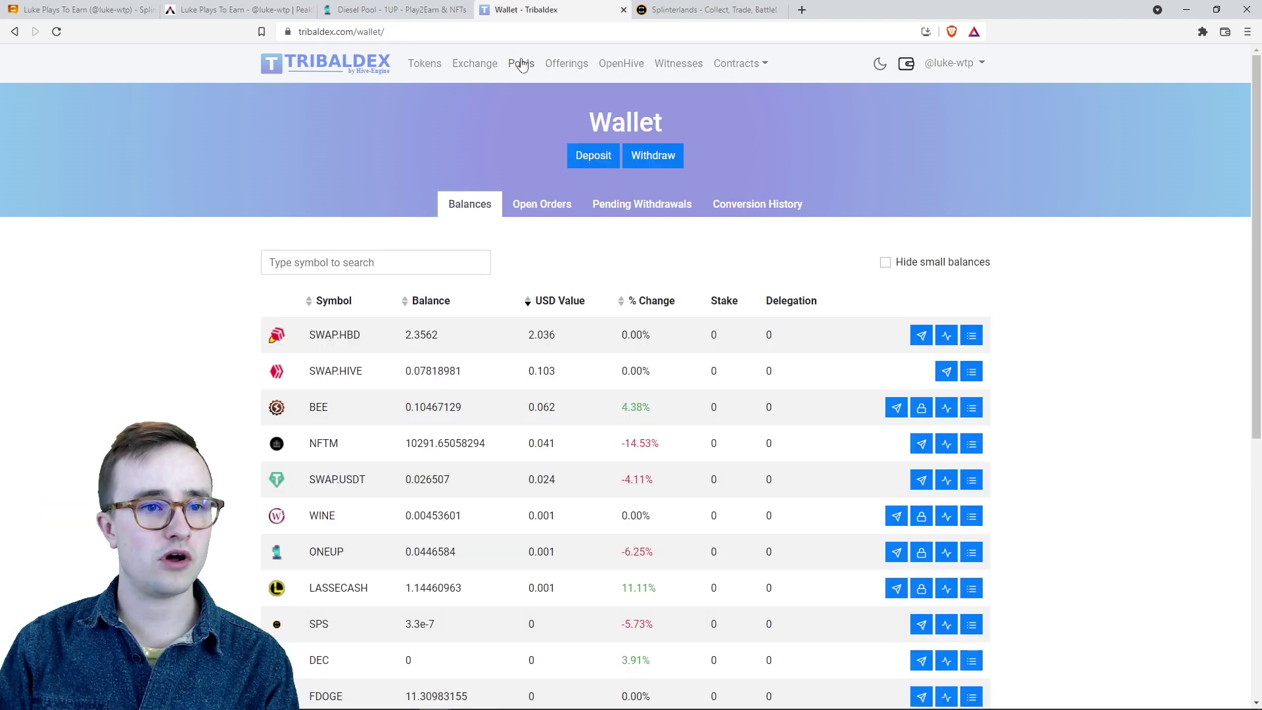
pyautogui.click(521, 64)
# - Swap the full SWAP.HBD balance into SWAP.HIVE on Diesel Pools and approve it in Keychain
pyautogui.click(765, 293)
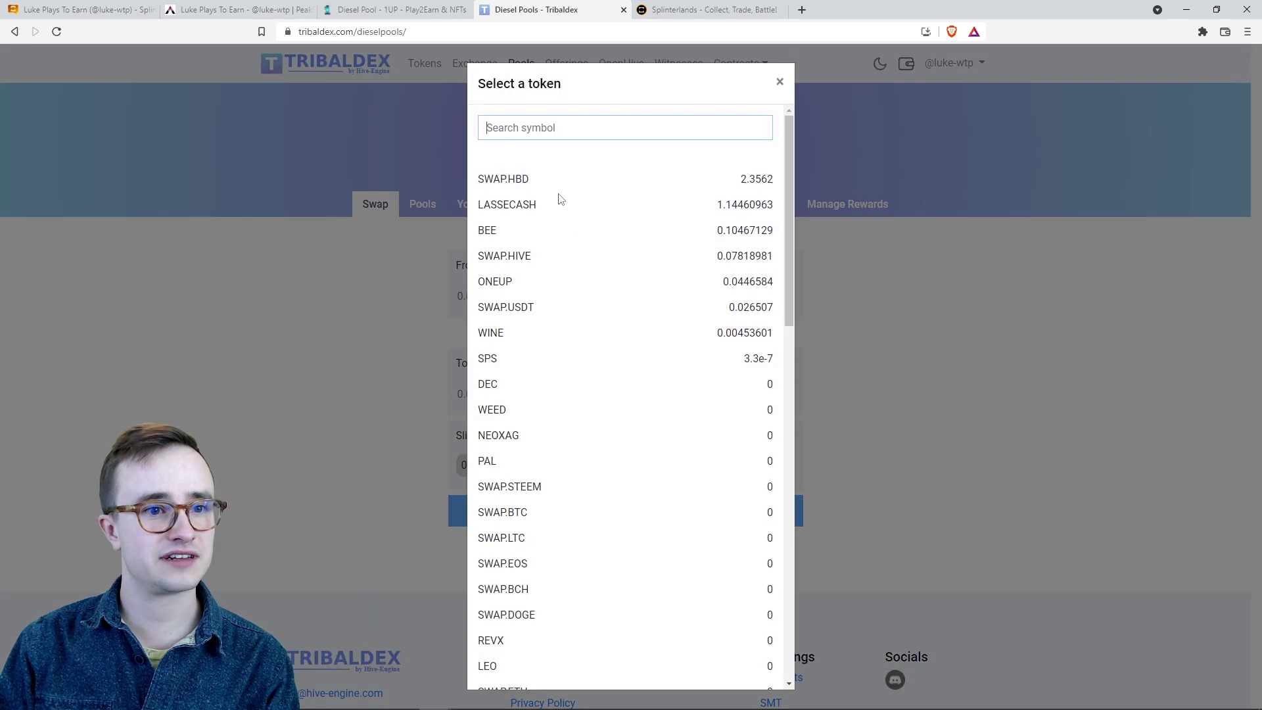
pyautogui.click(546, 183)
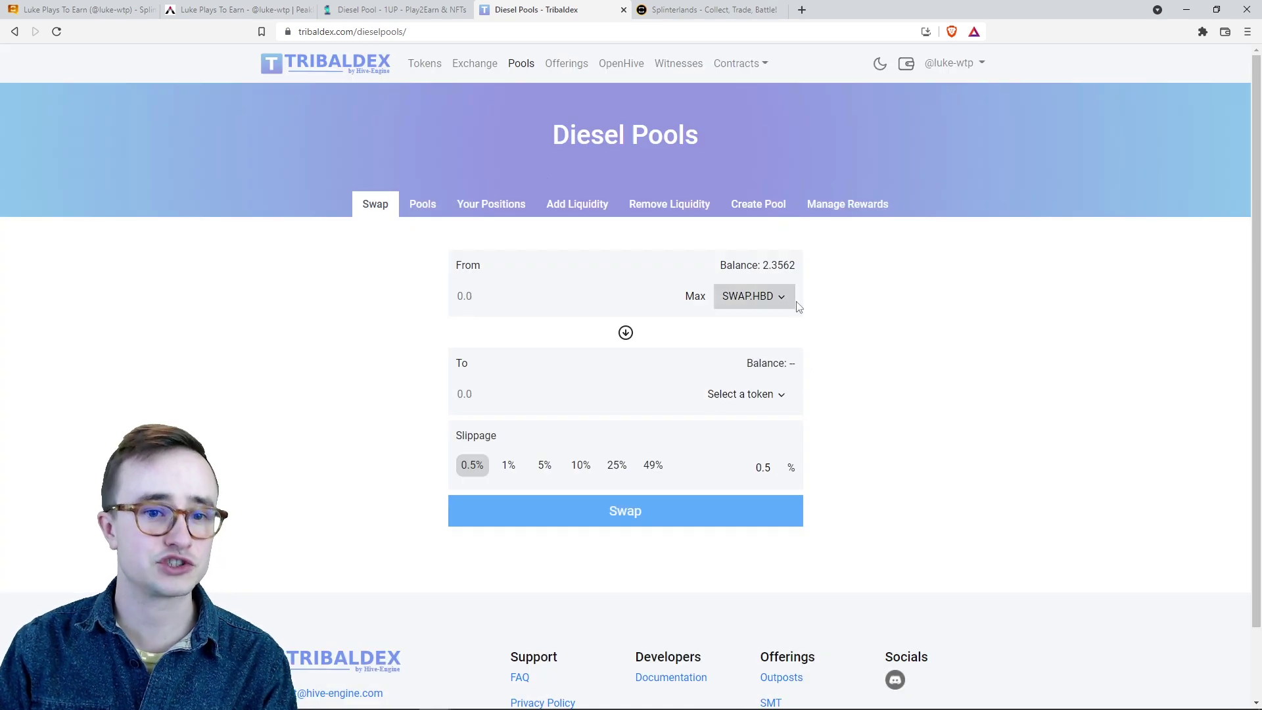
pyautogui.click(761, 395)
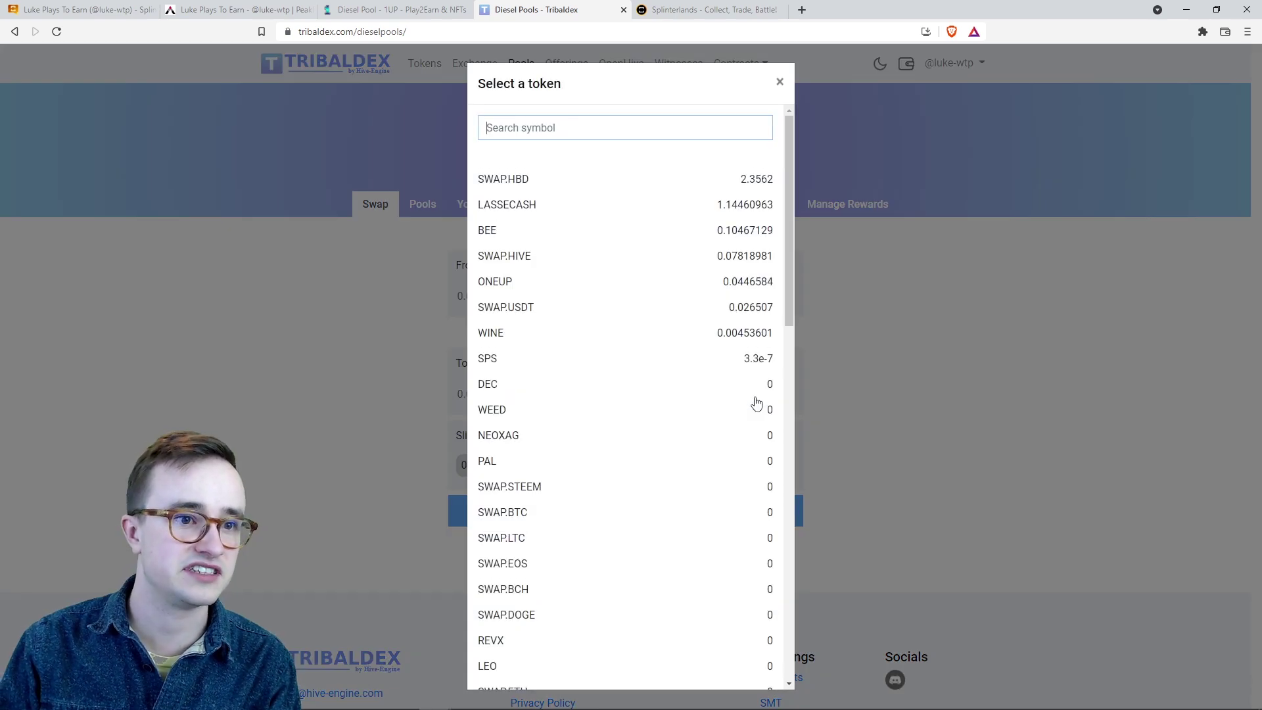
pyautogui.click(590, 257)
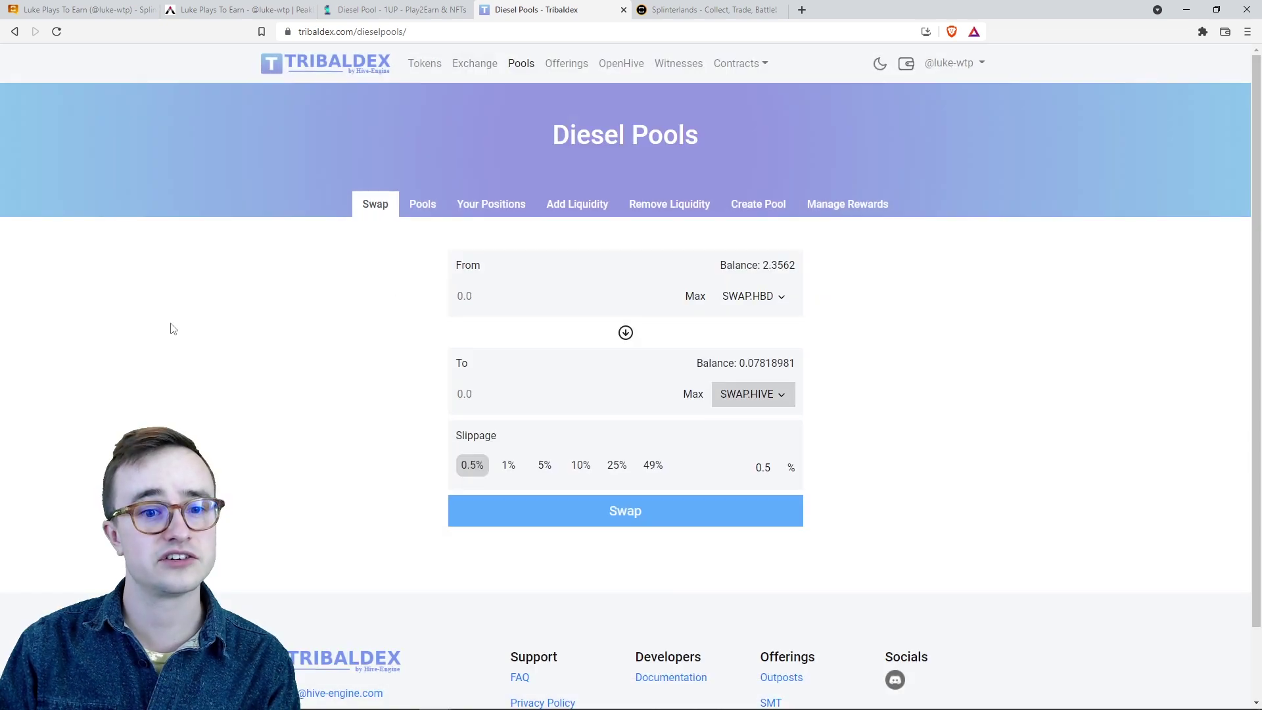
pyautogui.click(686, 299)
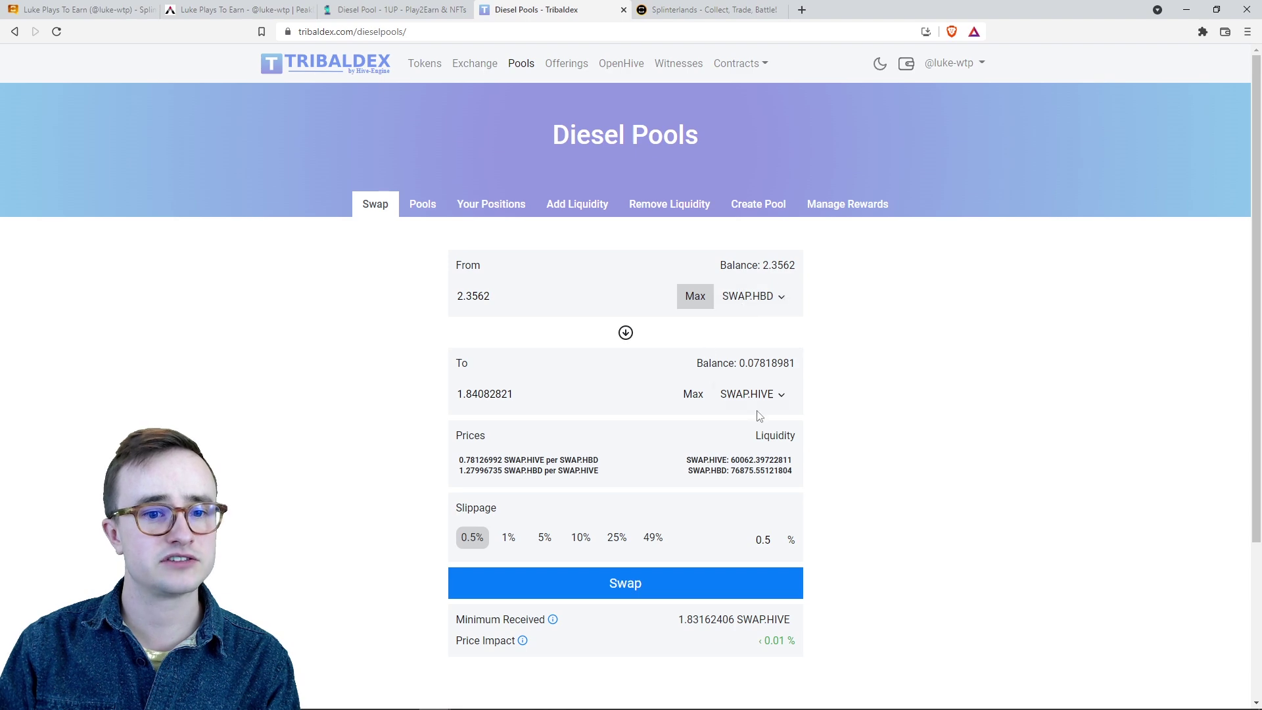
pyautogui.click(614, 582)
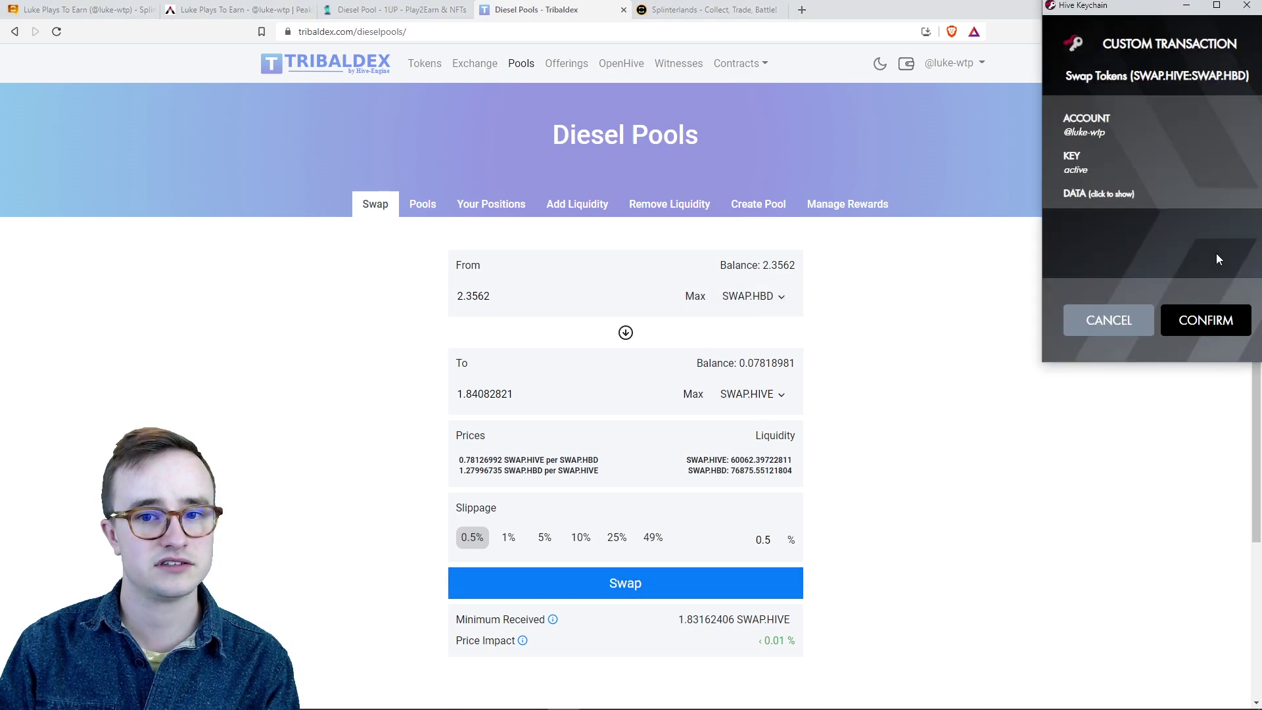
pyautogui.click(1205, 331)
pyautogui.click(1153, 136)
# - Swap the whole SWAP.HIVE balance into SPS, leaving 14.7335193 SPS in the wallet
pyautogui.click(765, 402)
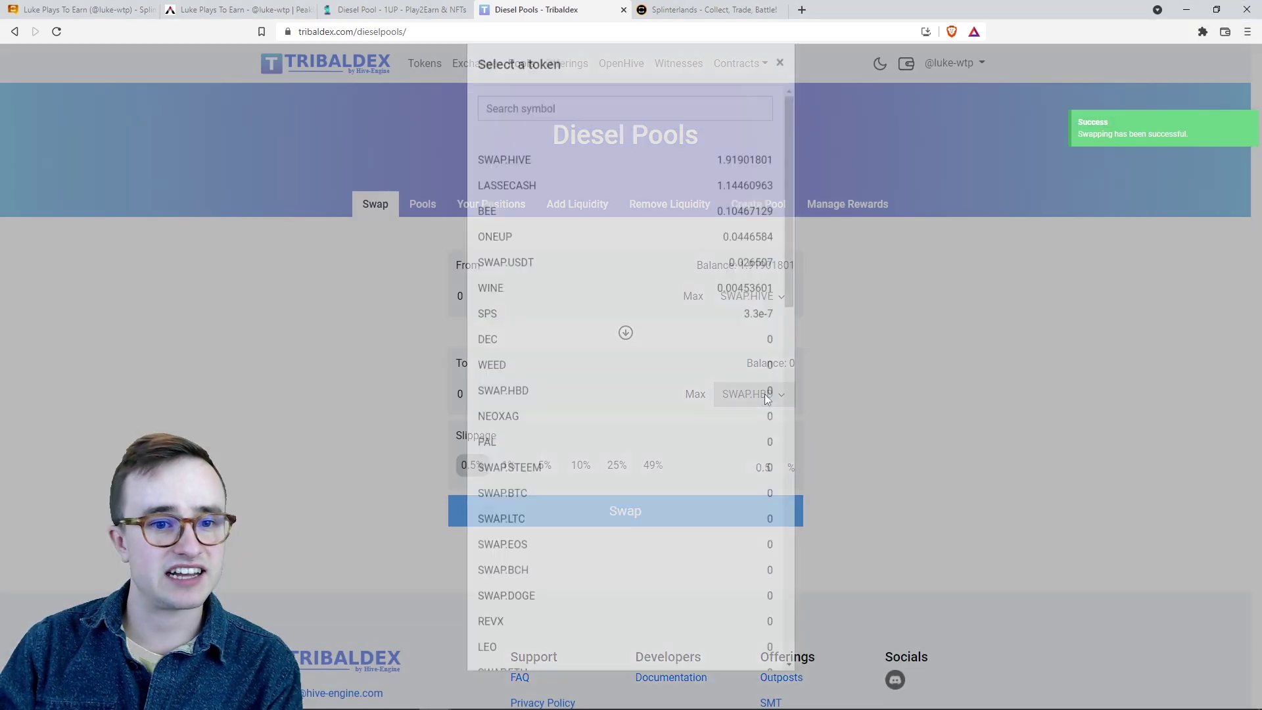
pyautogui.click(578, 360)
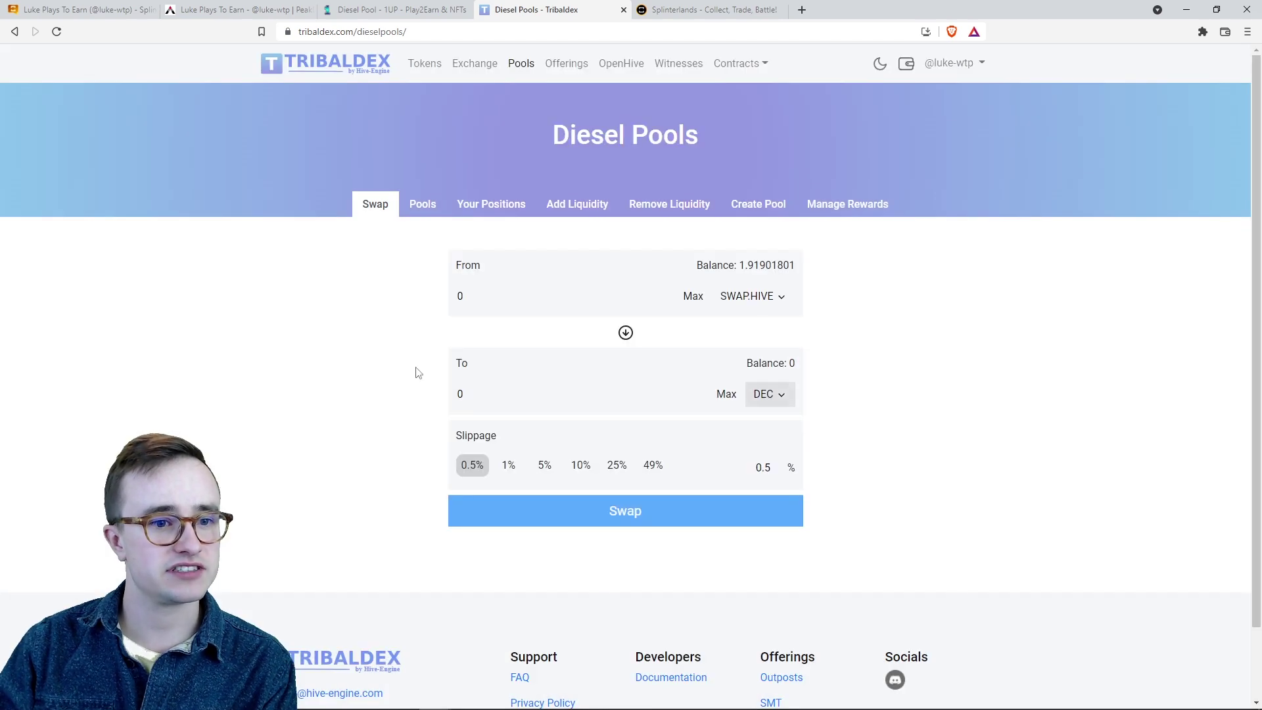
pyautogui.click(763, 402)
pyautogui.click(513, 337)
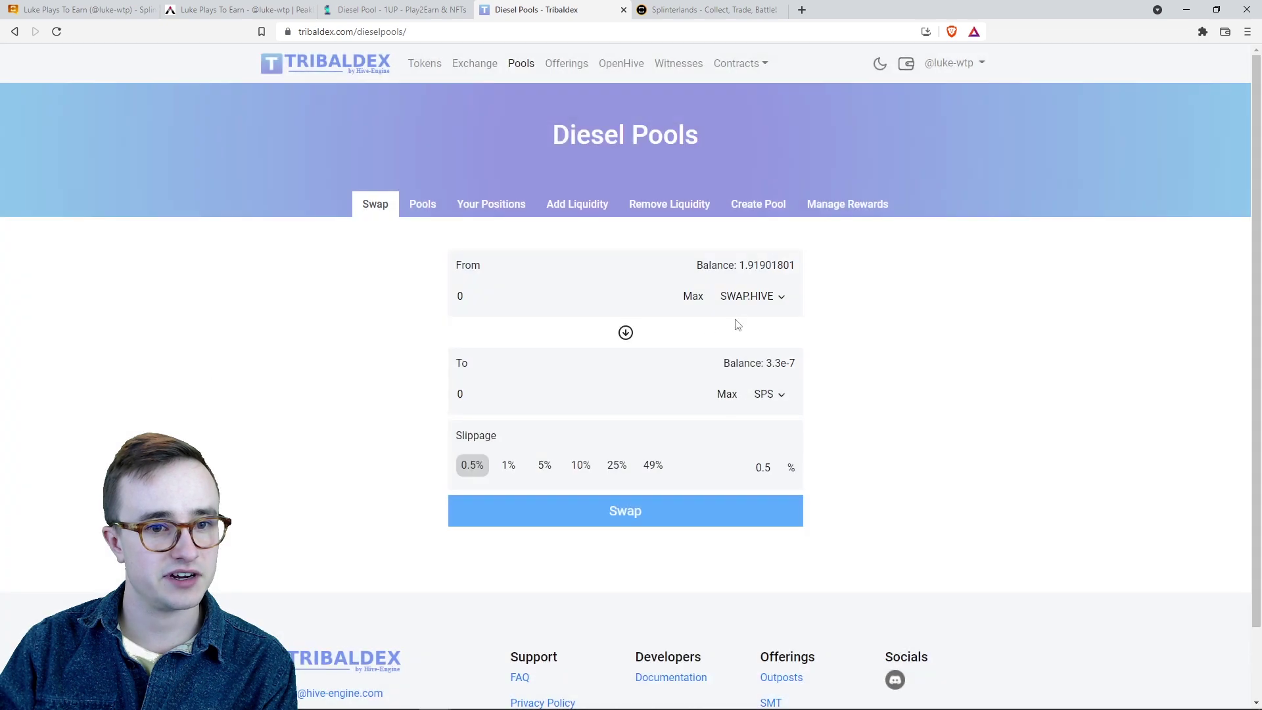
pyautogui.click(700, 300)
pyautogui.click(907, 64)
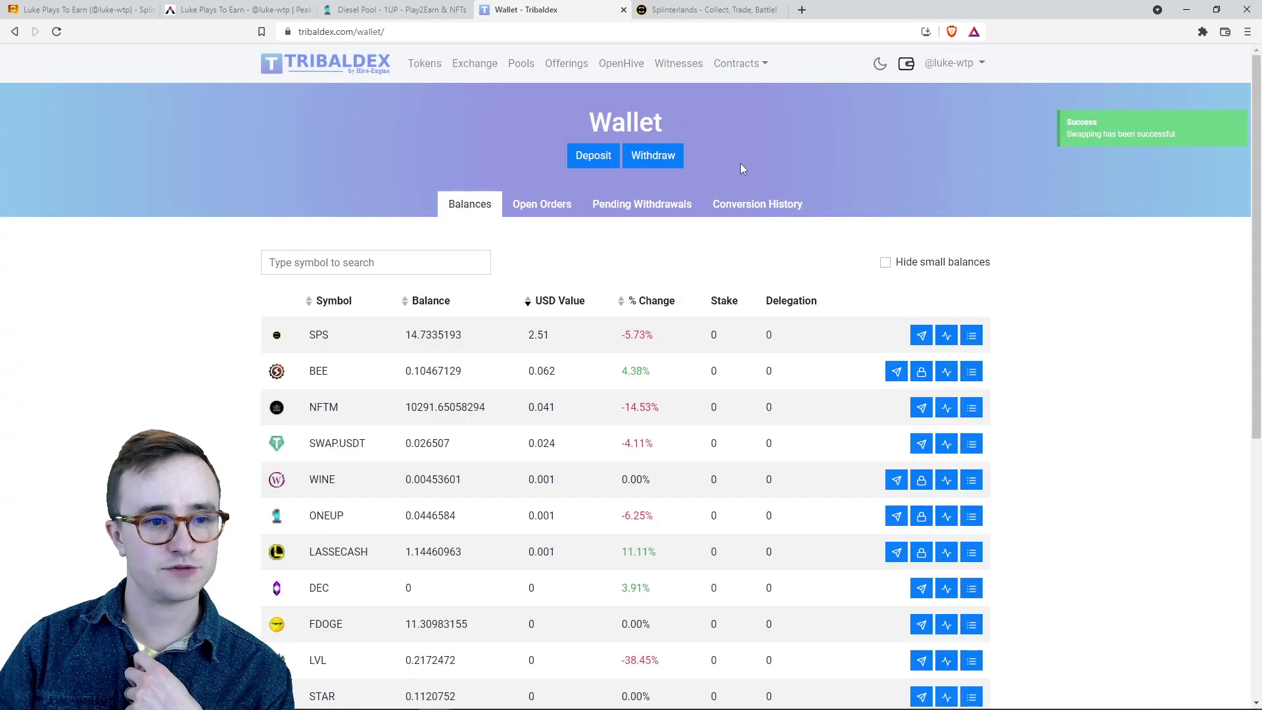
pyautogui.moveTo(409, 336); pyautogui.dragTo(469, 339)
pyautogui.click(487, 343)
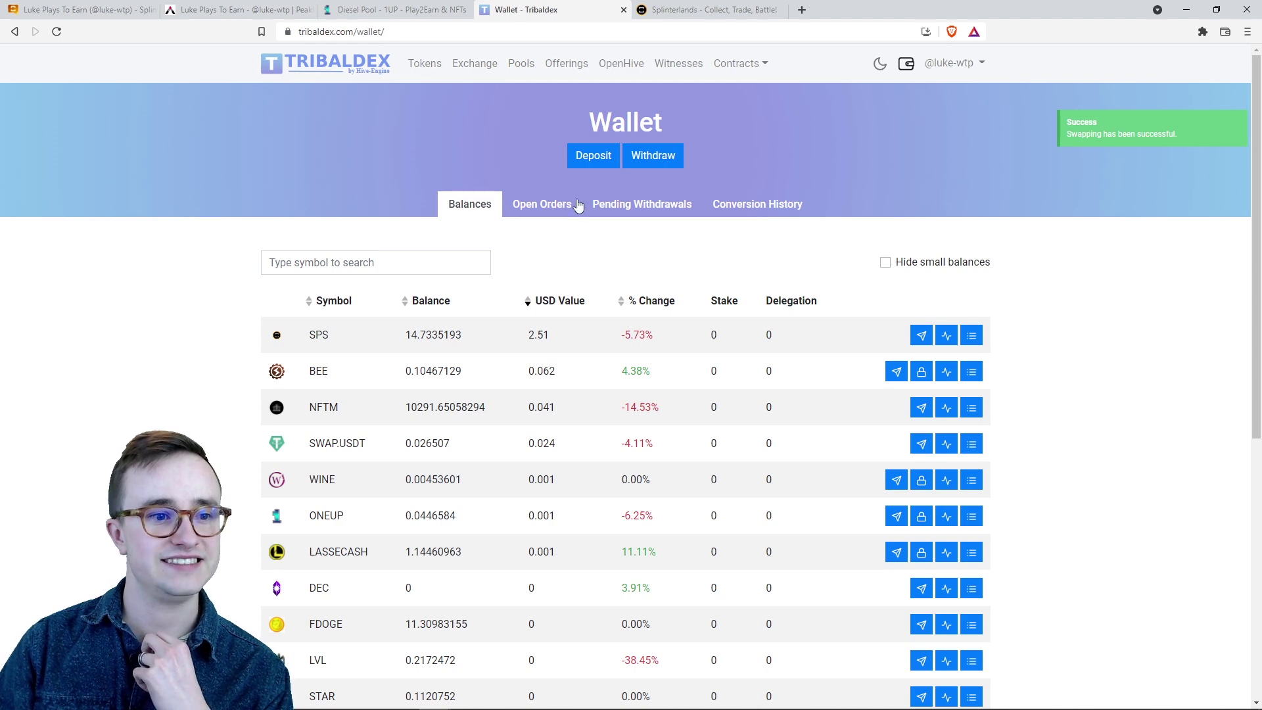
pyautogui.click(736, 9)
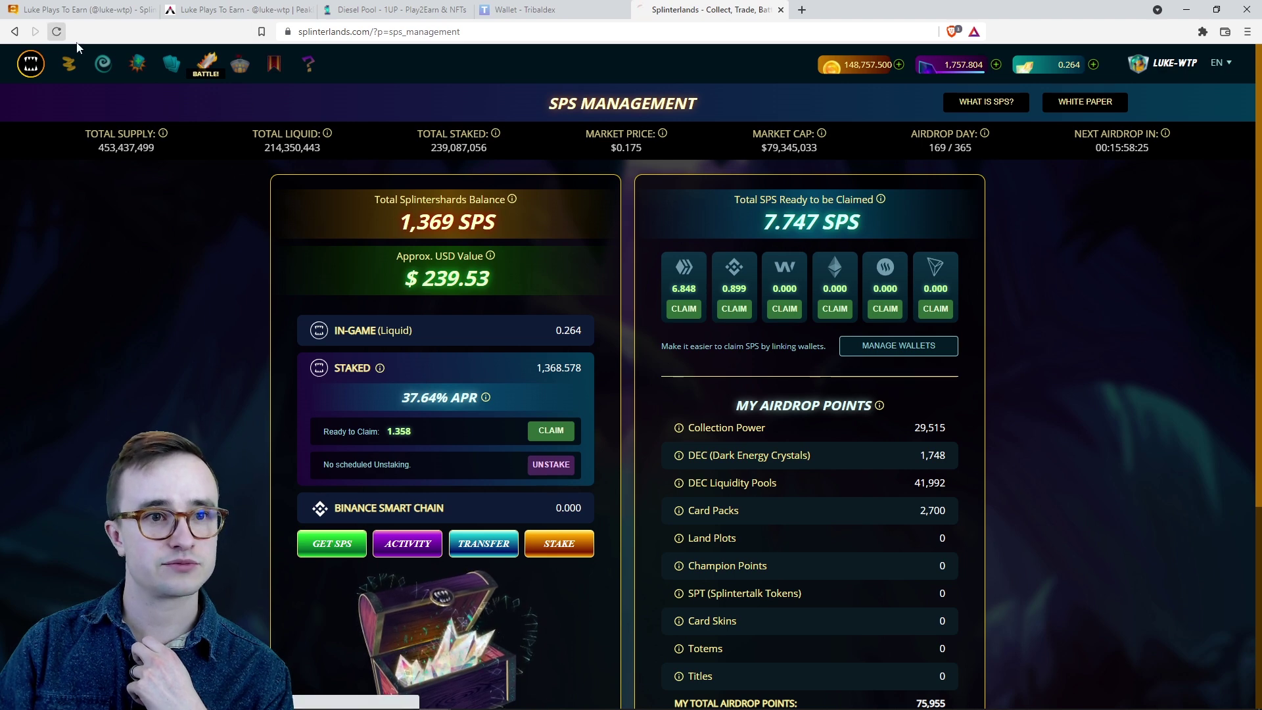
# - Transfer 14.73 SPS in from Hive Engine and approve it in Keychain, raising in-game SPS to 14.994
pyautogui.click(56, 31)
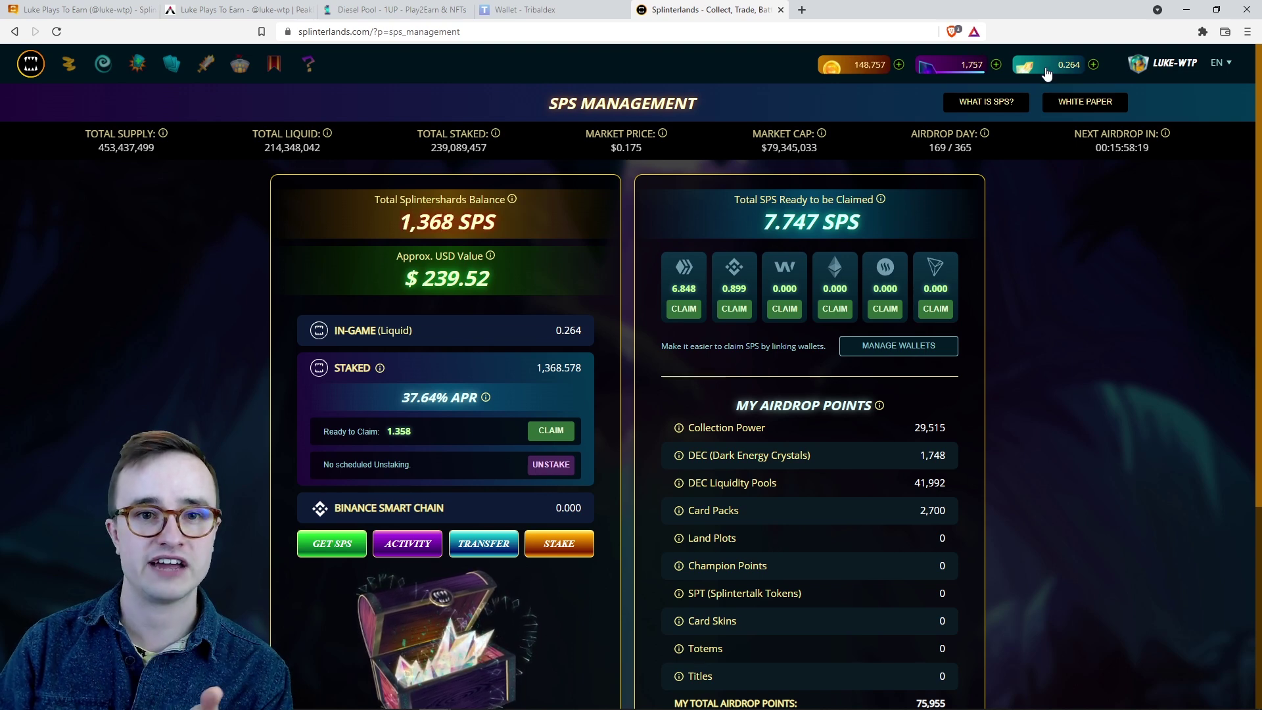
pyautogui.click(488, 538)
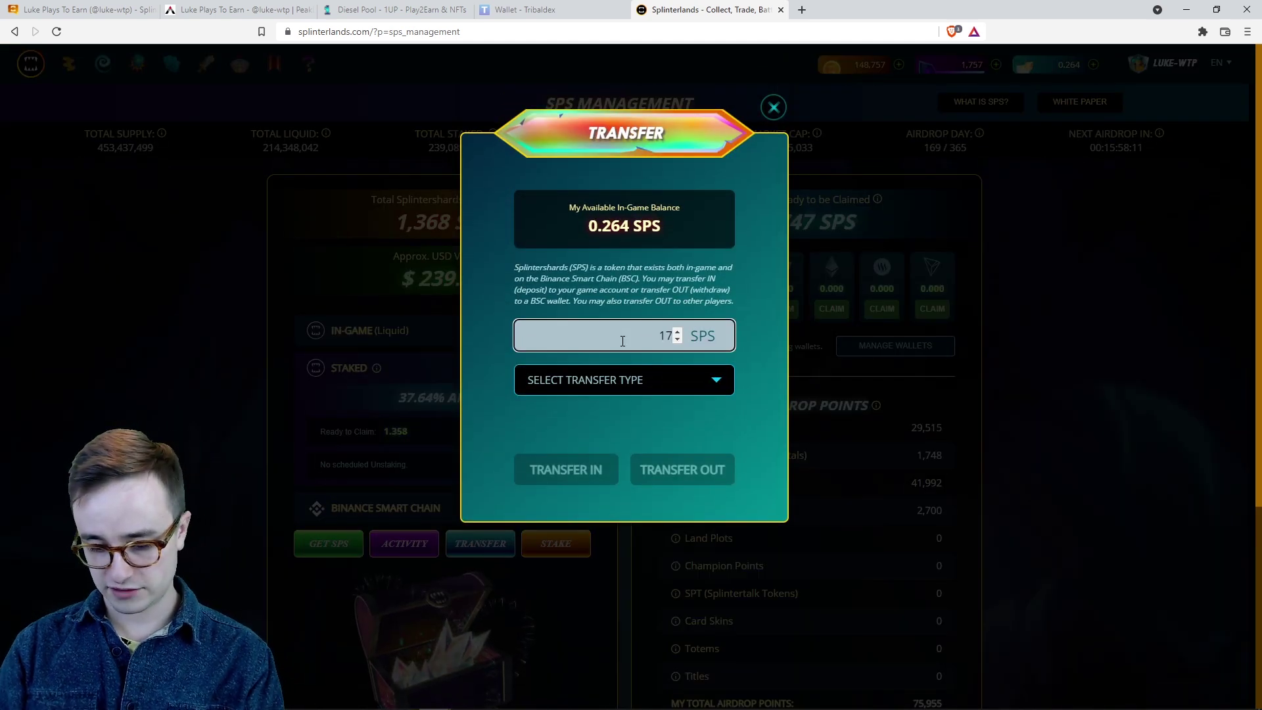
pyautogui.write('14.736')
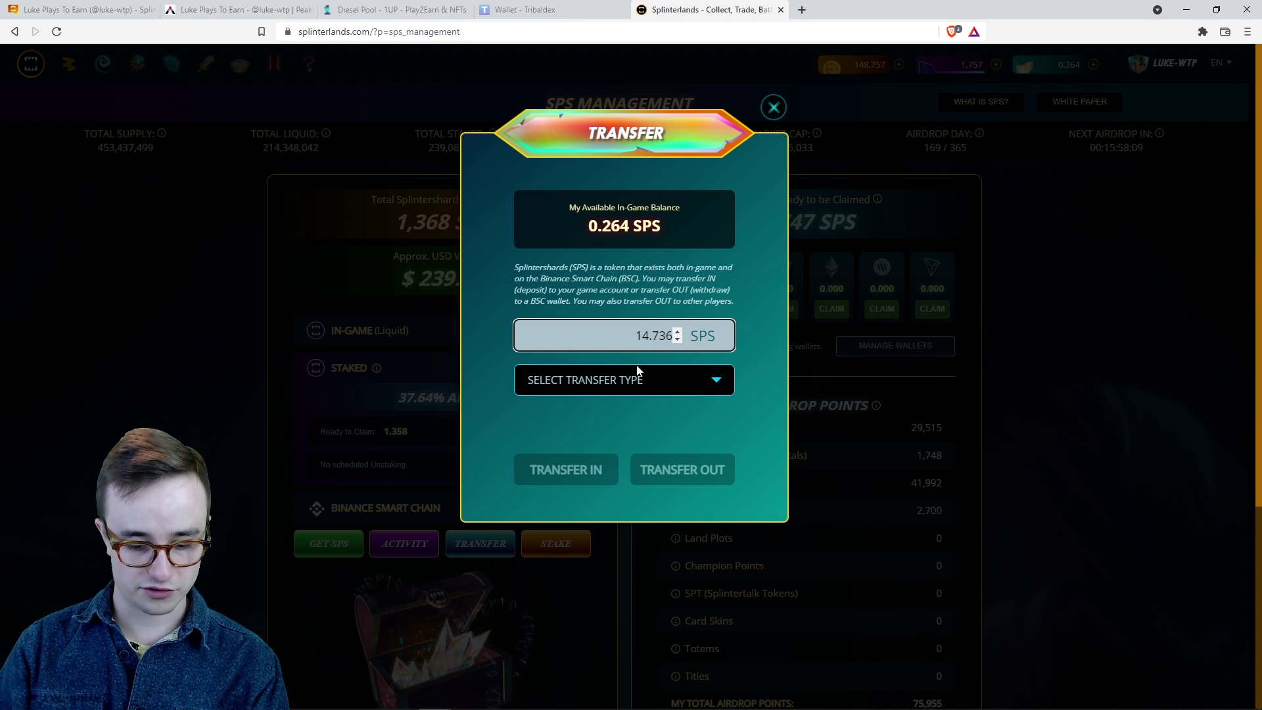
pyautogui.click(641, 380)
pyautogui.click(623, 443)
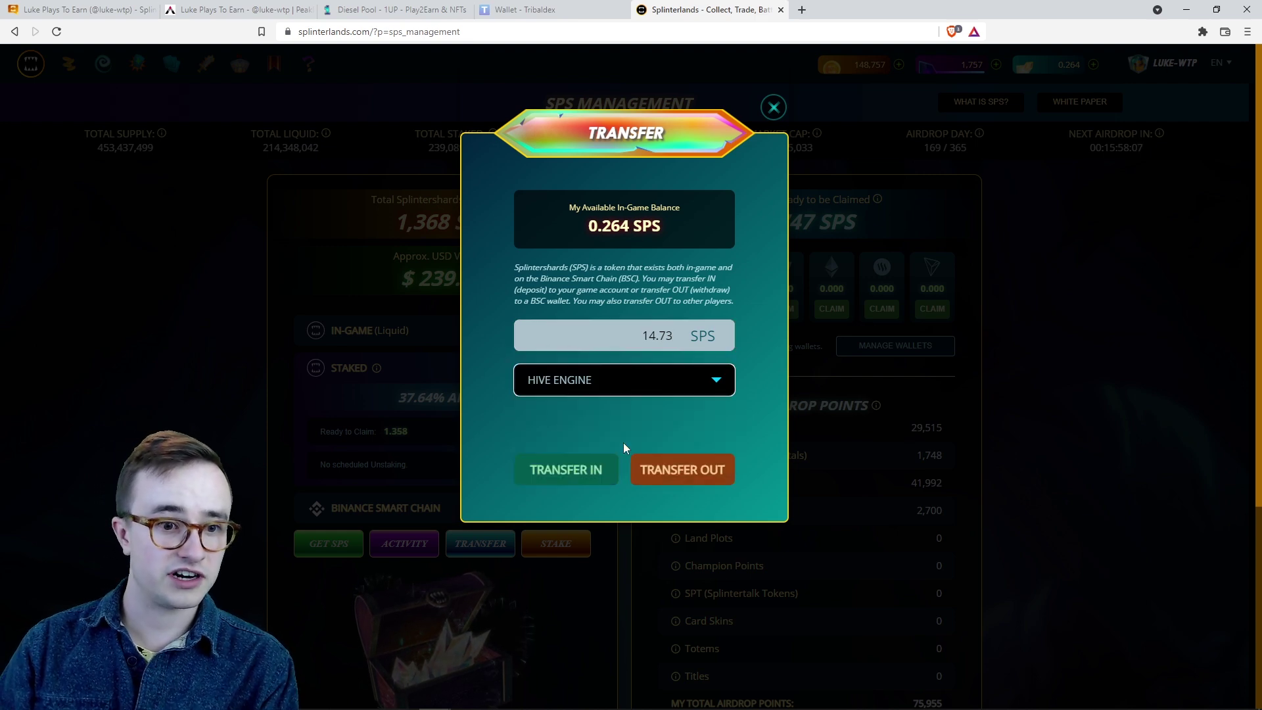
pyautogui.click(602, 473)
pyautogui.click(1201, 318)
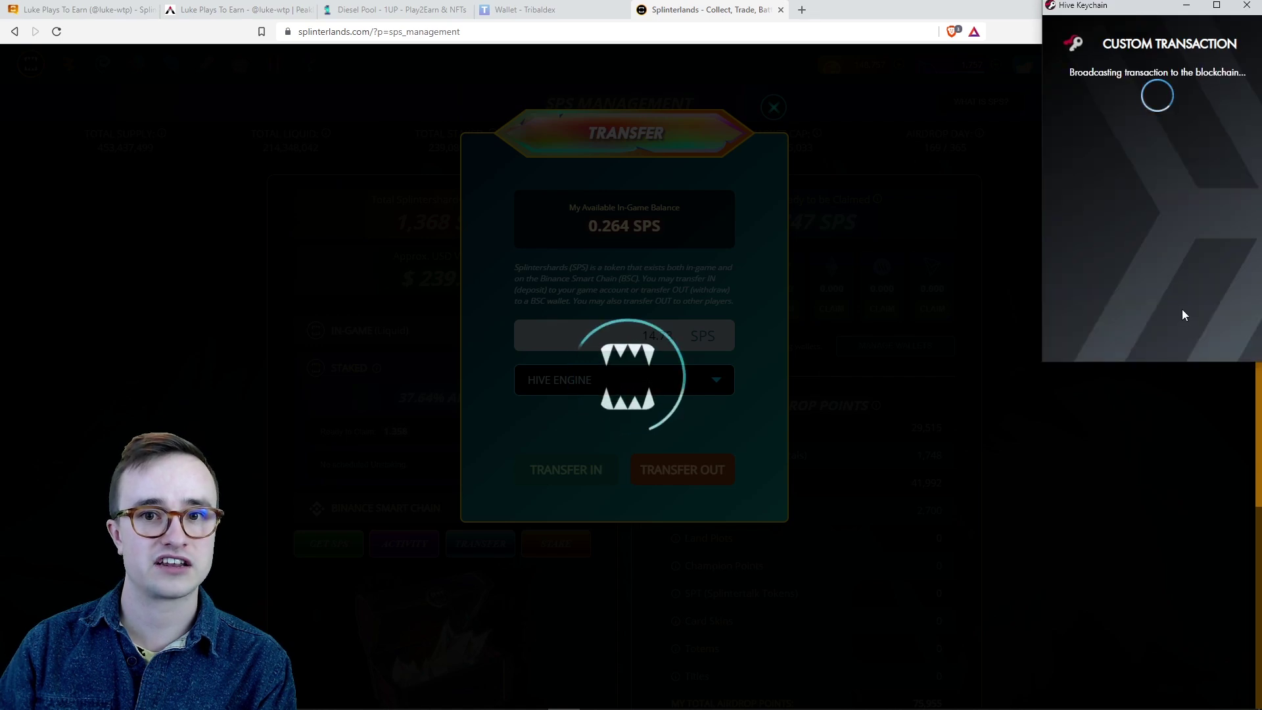
pyautogui.click(1190, 141)
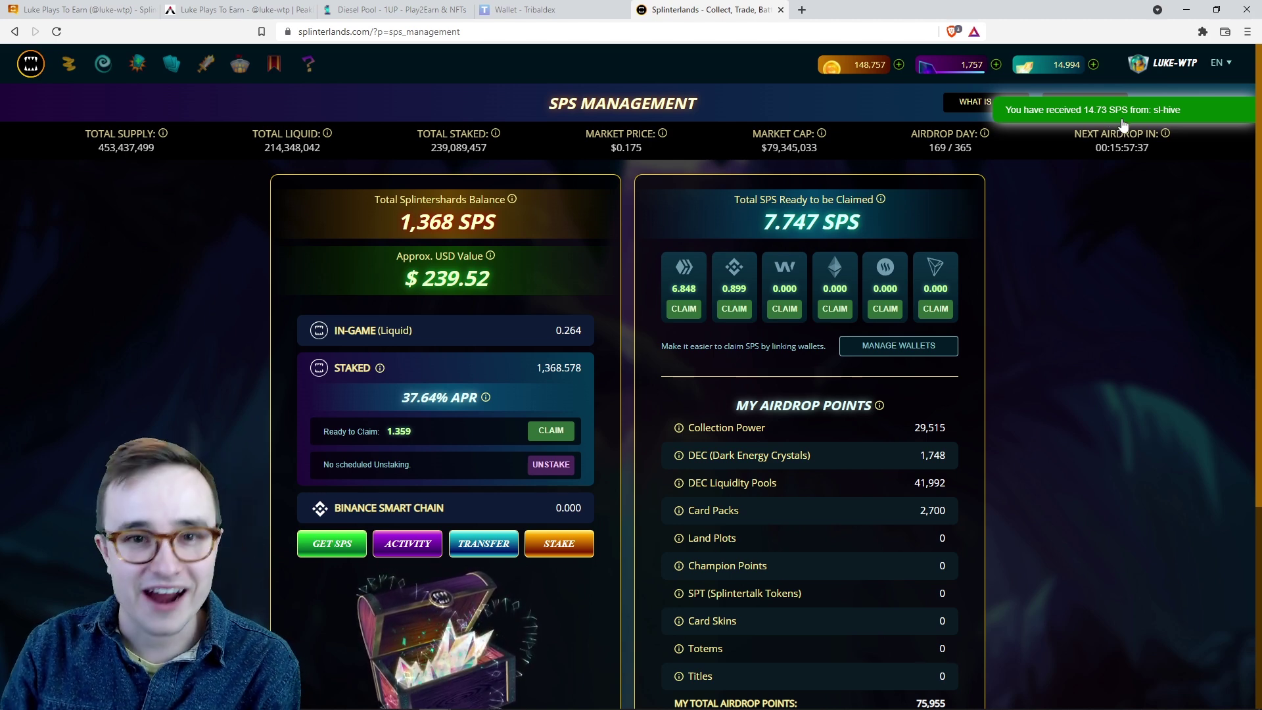
# - Buy 2000 credits with Splintershards (SPS), approving the 11.430 SPS payment in Keychain
pyautogui.click(900, 65)
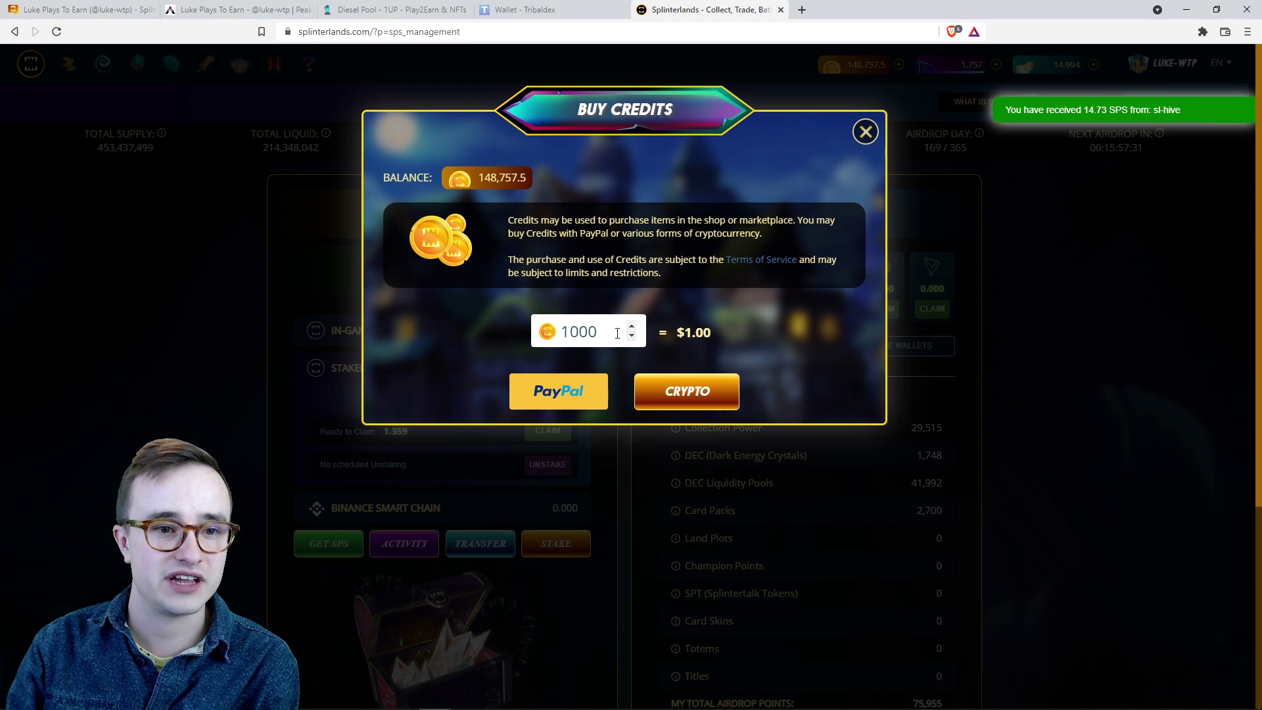
pyautogui.moveTo(618, 334); pyautogui.dragTo(452, 330)
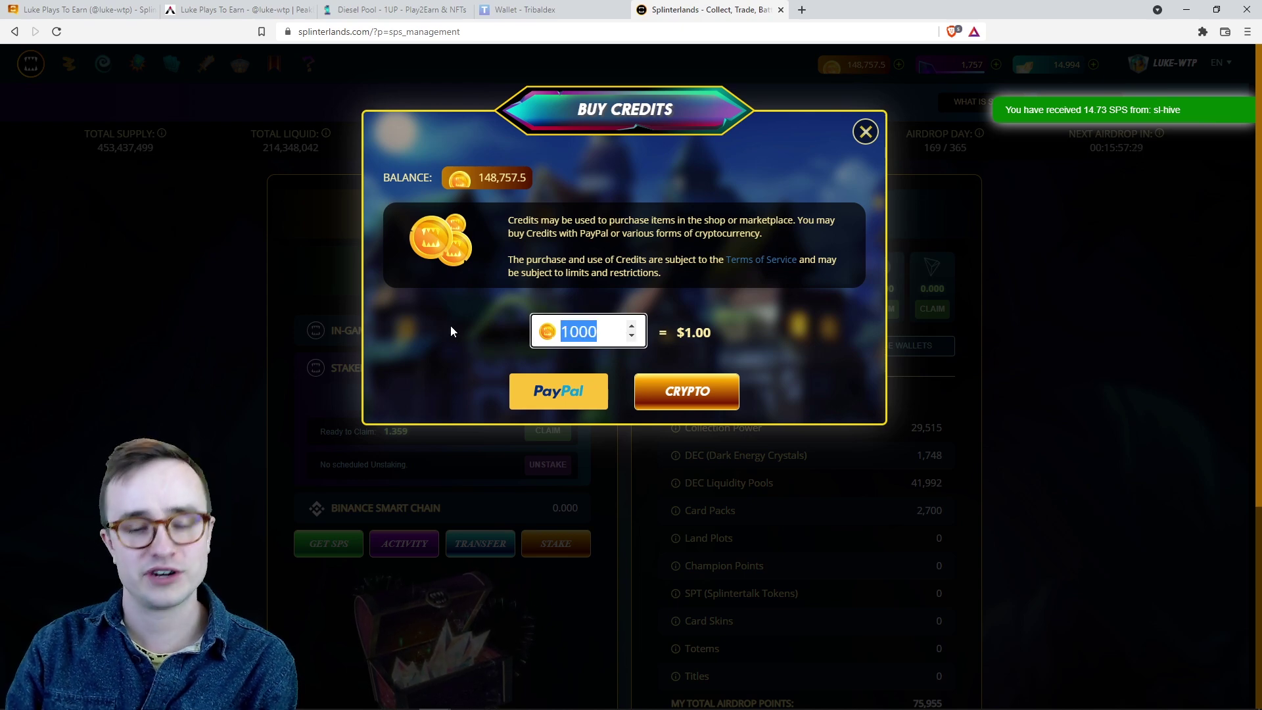
pyautogui.write('2000')
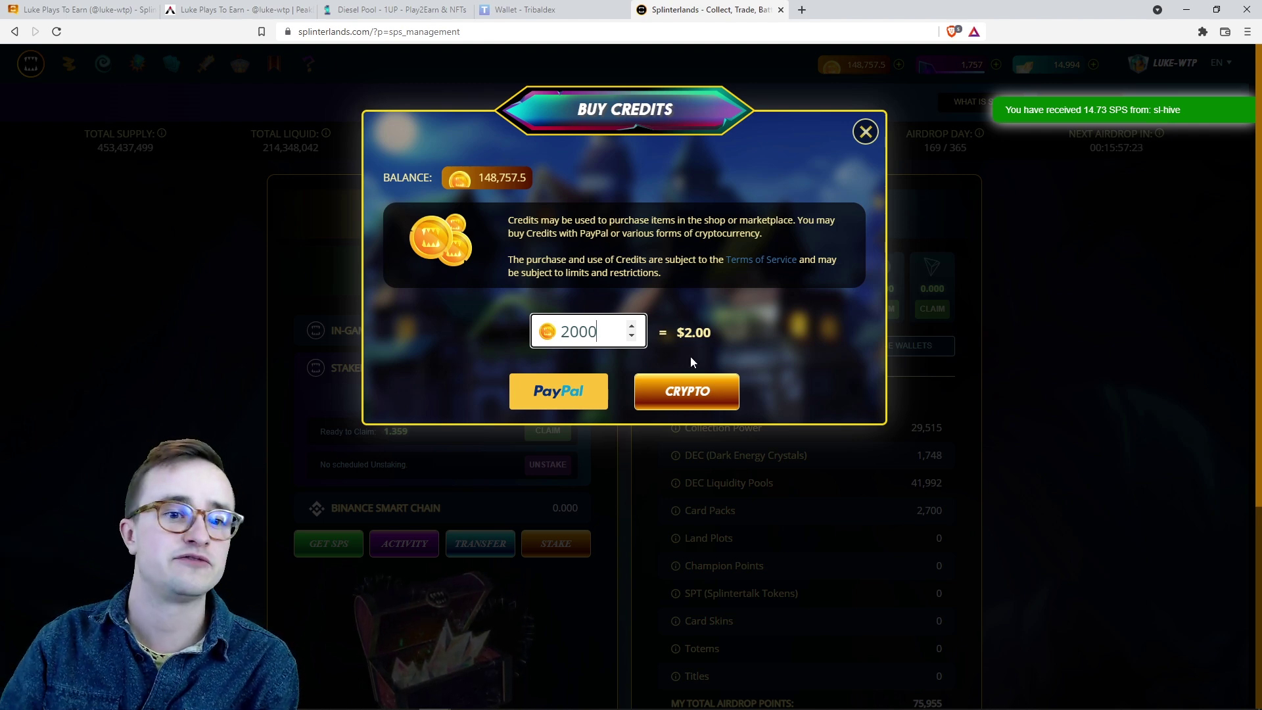
pyautogui.click(686, 381)
pyautogui.click(642, 390)
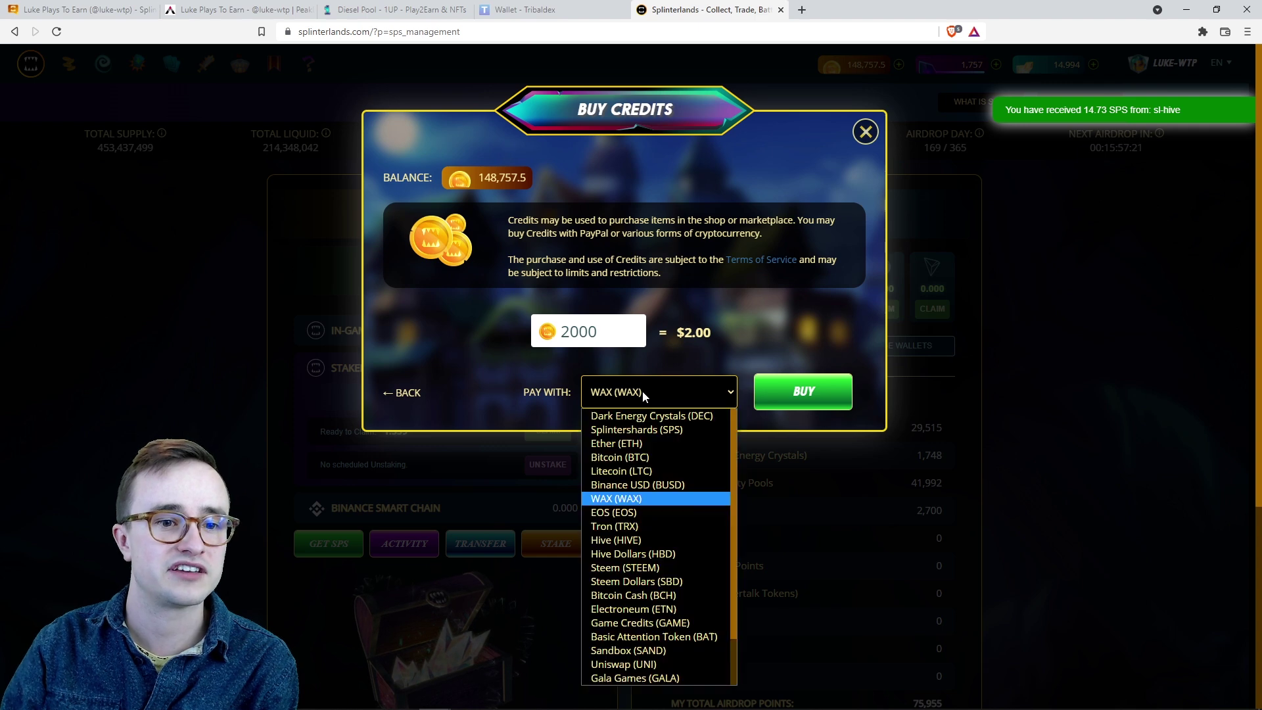
pyautogui.click(658, 429)
pyautogui.click(770, 388)
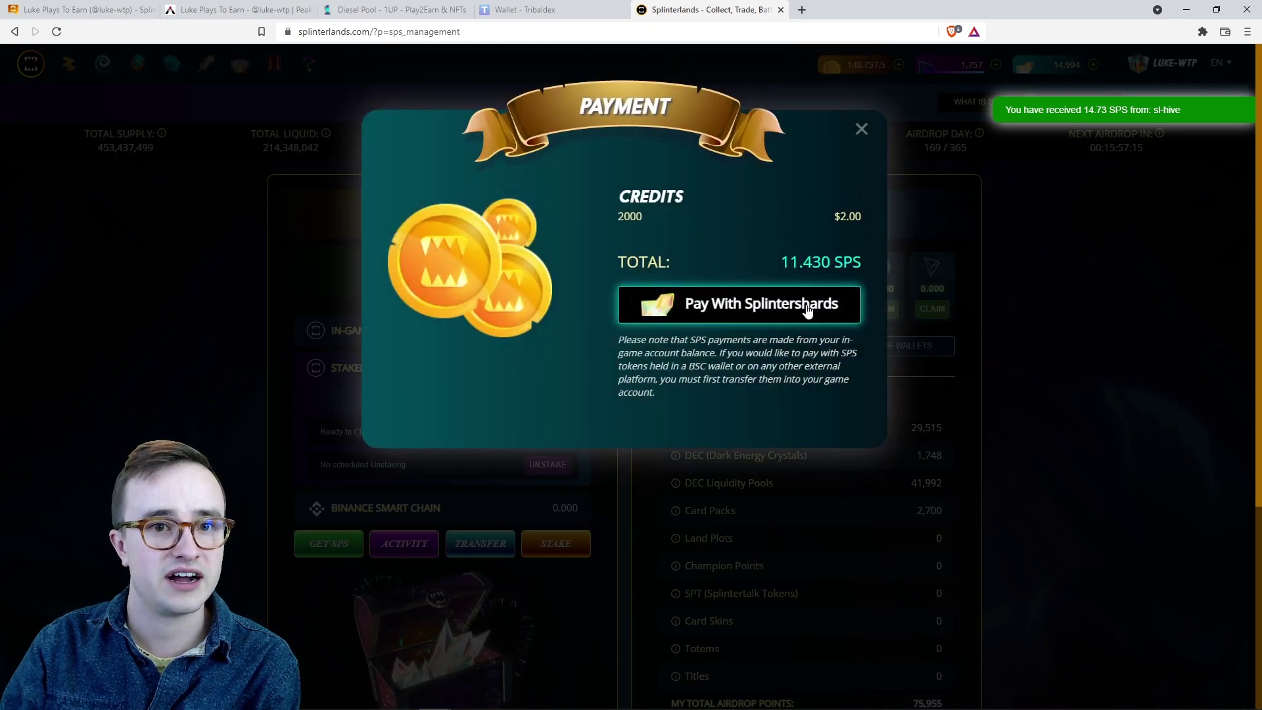
pyautogui.click(807, 311)
pyautogui.click(1206, 320)
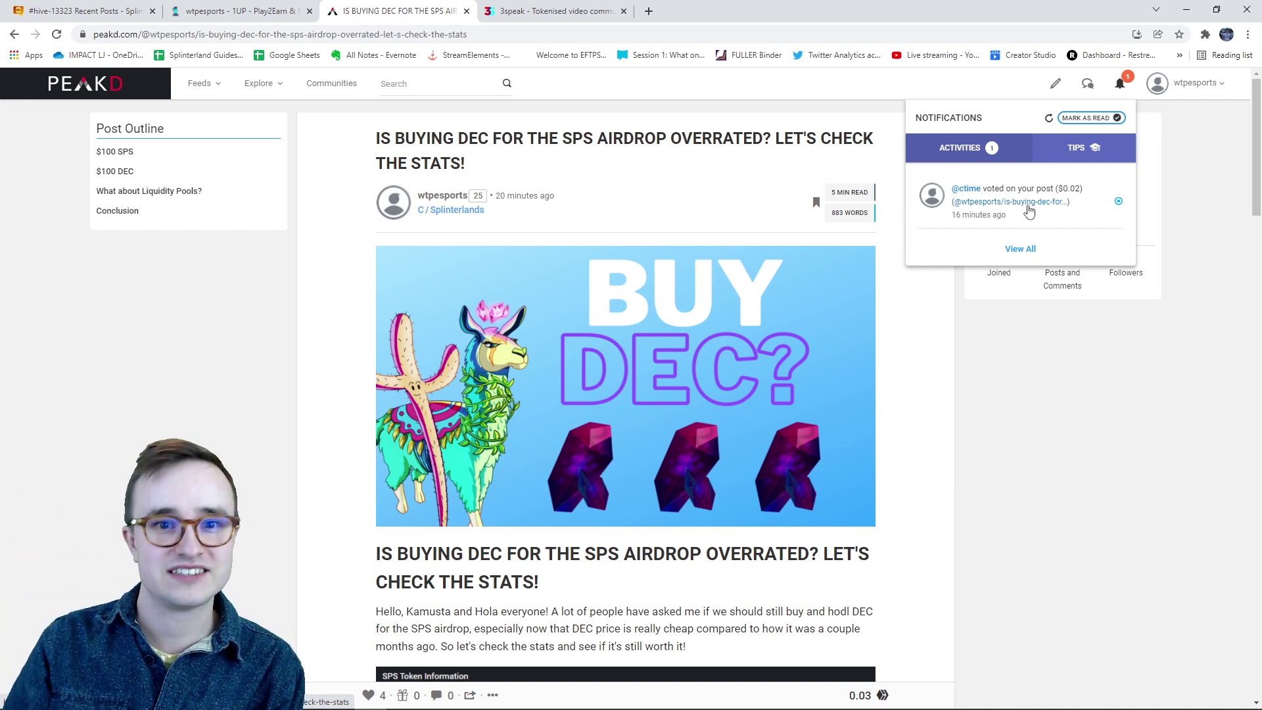
# - Put the browser into full-screen mode with F11
pyautogui.press('F11')
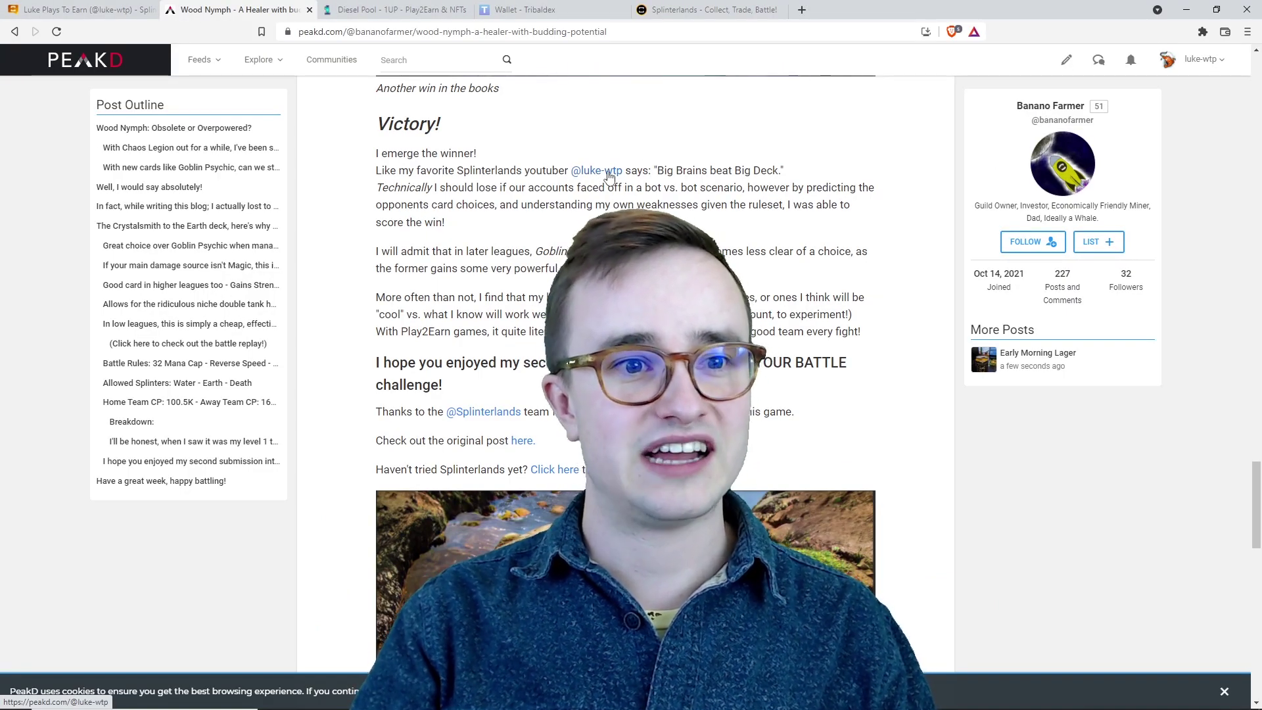
pyautogui.scroll(-1, 591, 155)
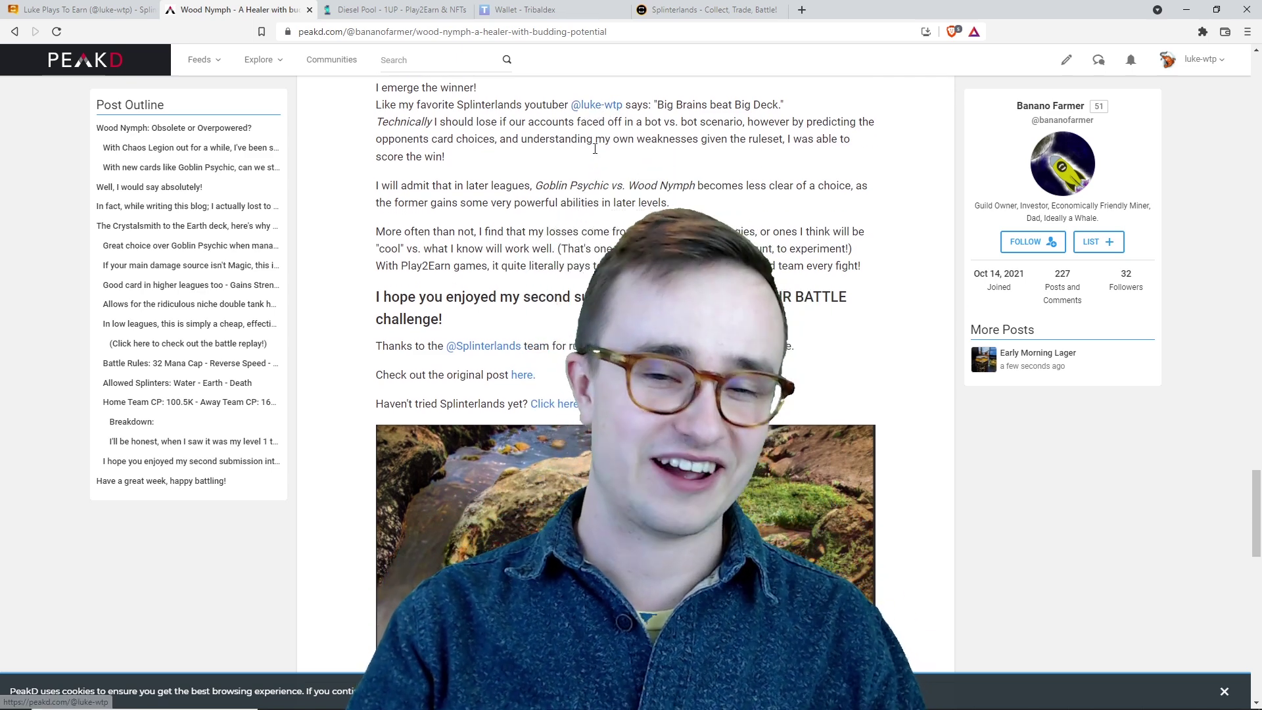
pyautogui.scroll(1, 598, 215)
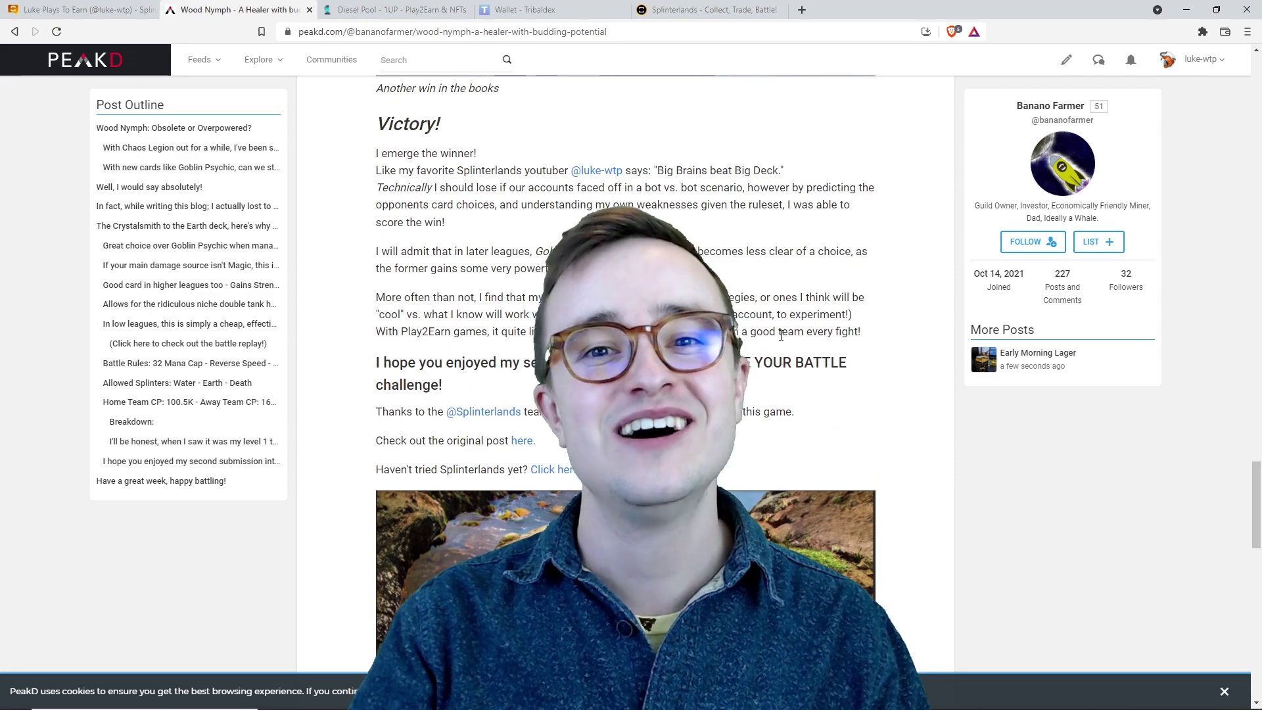